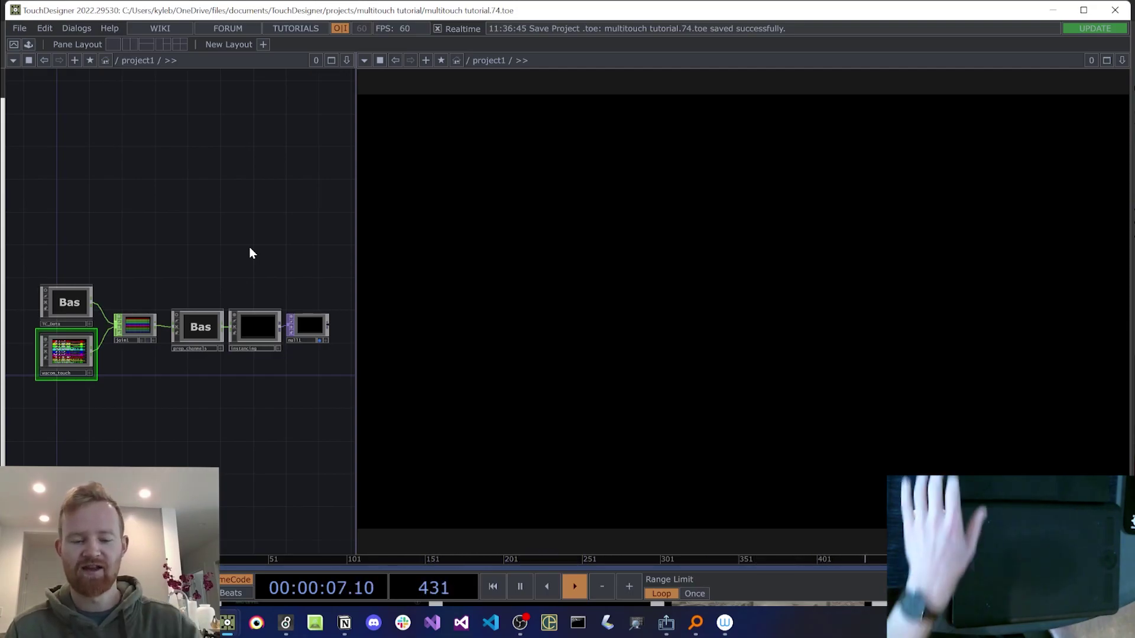
Step: Switch to the browser and look over the ZIG SIM PRO App Store page, including its screenshots, description and reviews
key("alt+Tab")
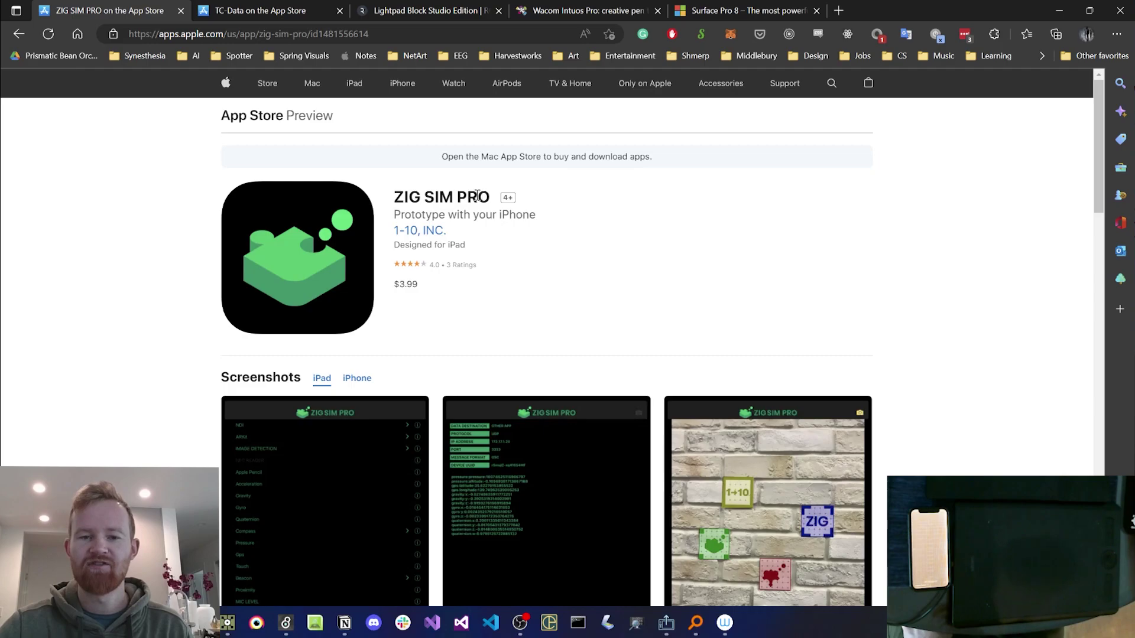
left_click_drag(392, 201, 482, 200)
left_click(583, 240)
scroll(564, 239, "down", 3)
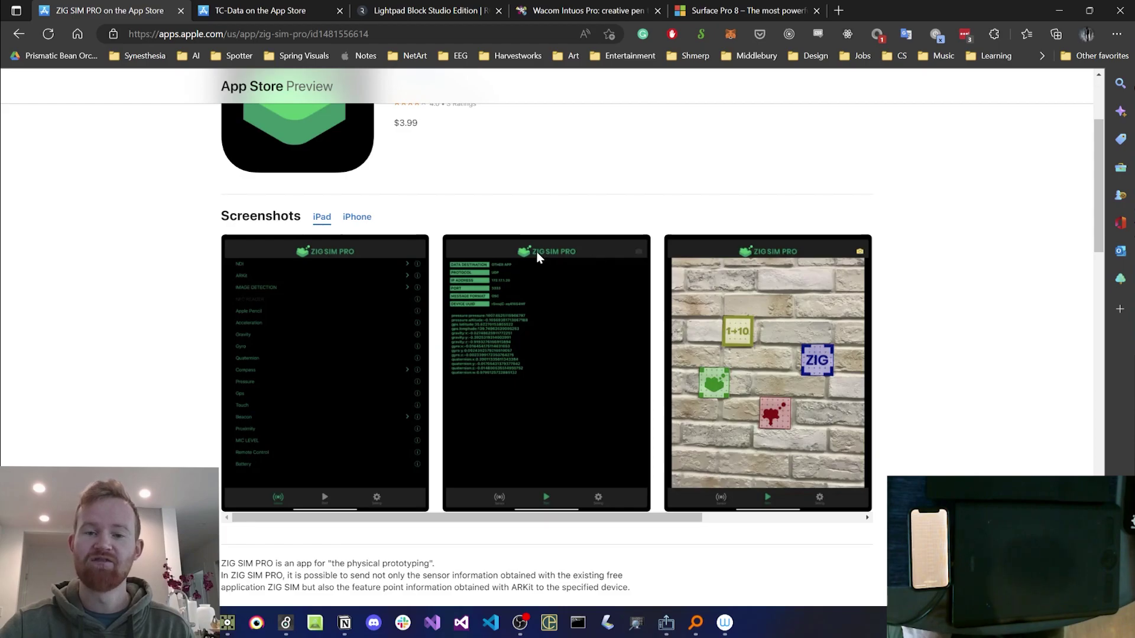
scroll(875, 301, "down", 3)
scroll(881, 293, "down", 3)
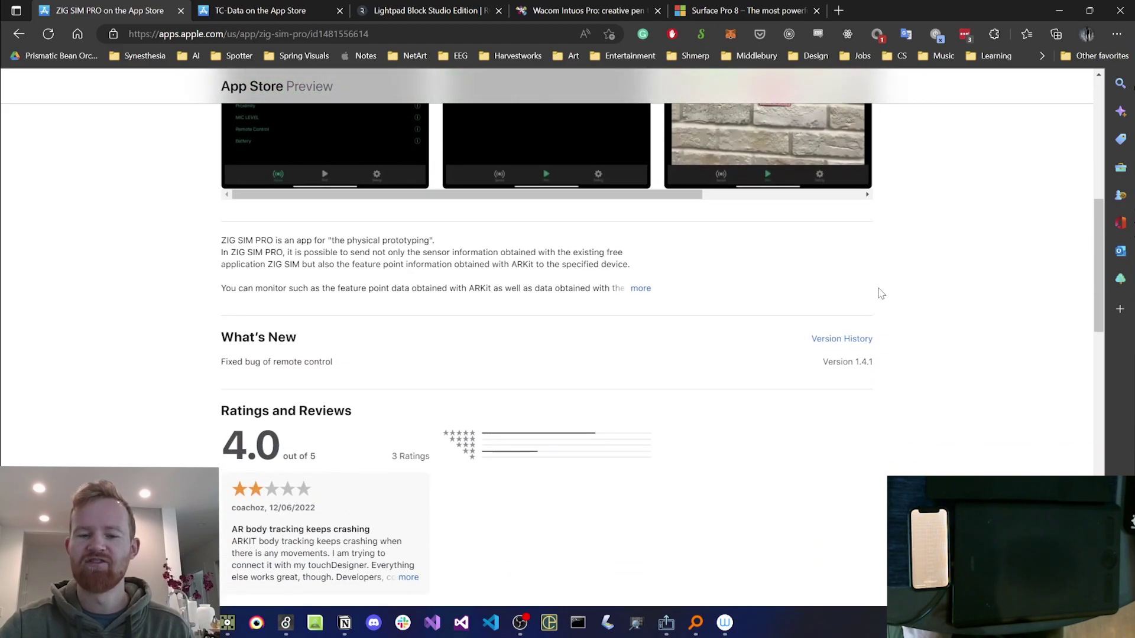
scroll(878, 292, "up", 9)
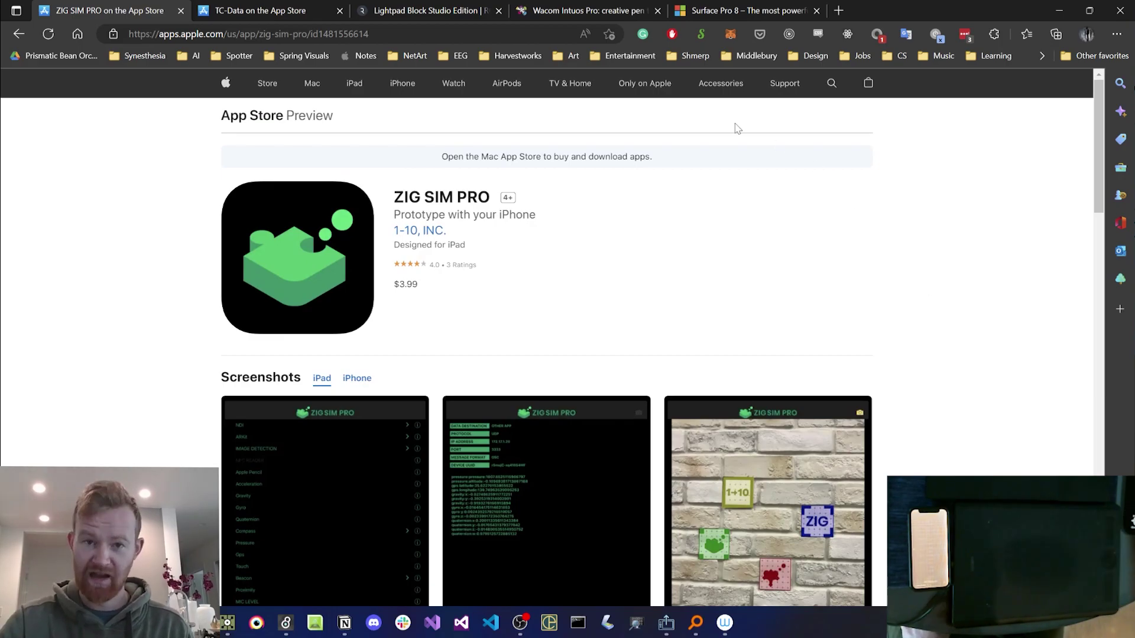
Step: Examine the TC-Data App Store page, including its title, screenshots and description
left_click(280, 17)
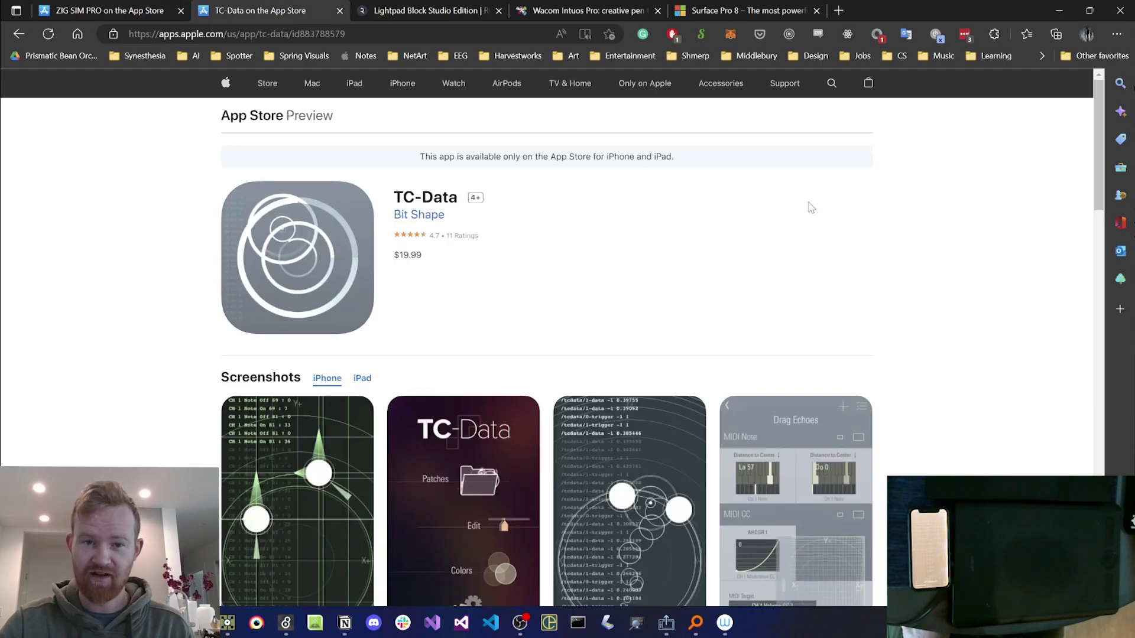
scroll(556, 249, "down", 1)
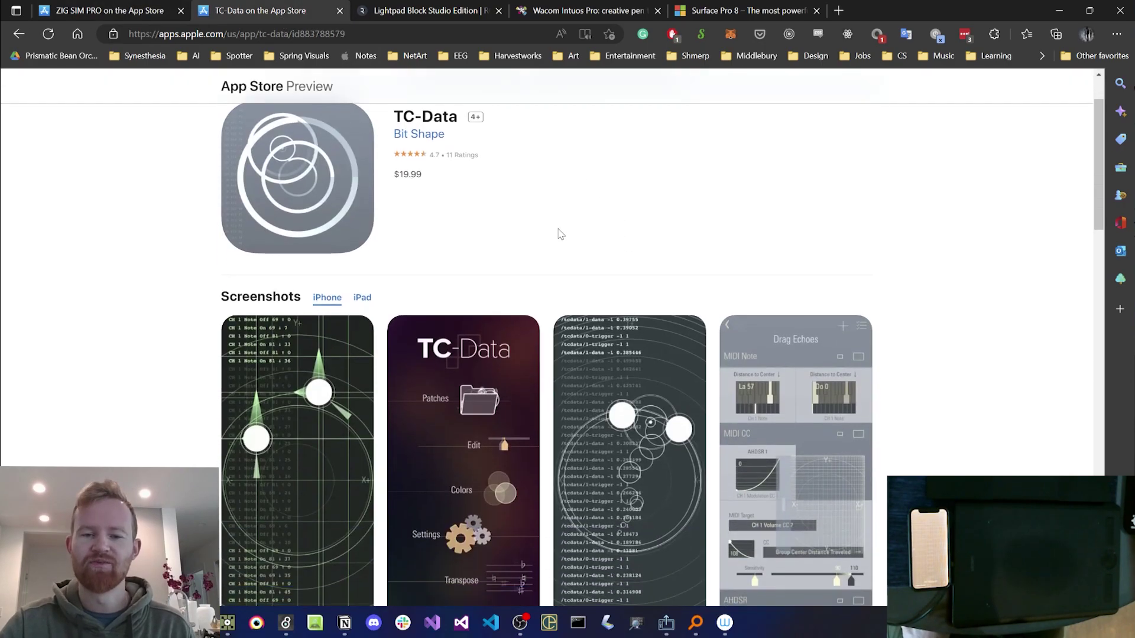
scroll(558, 234, "down", 1)
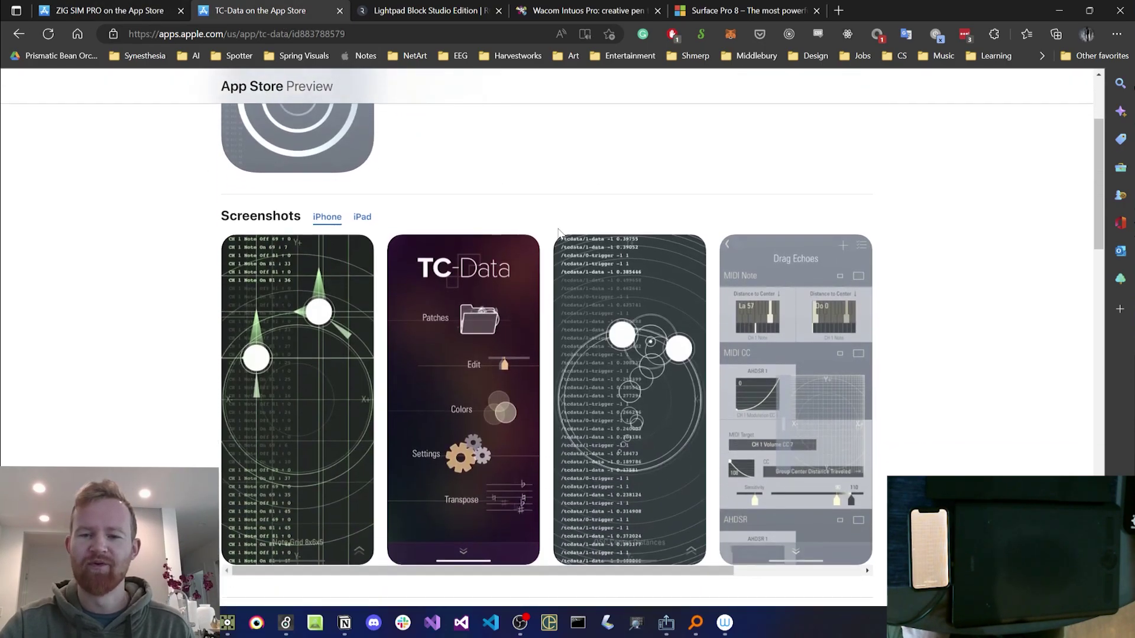
left_click(740, 571)
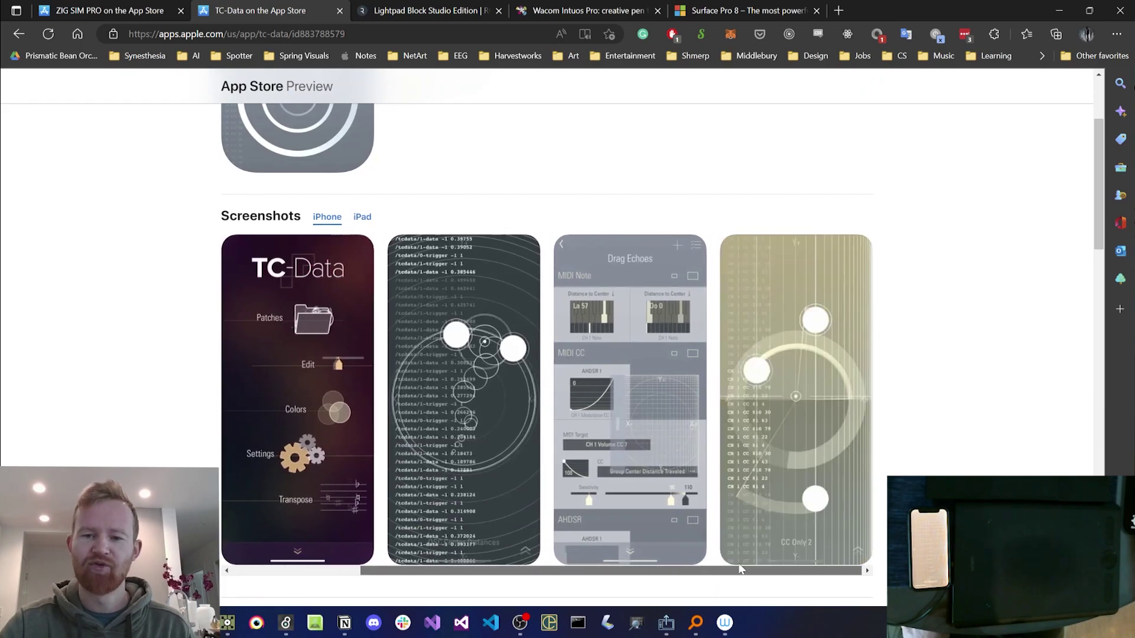
left_click_drag(726, 569, 568, 564)
scroll(532, 524, "down", 2)
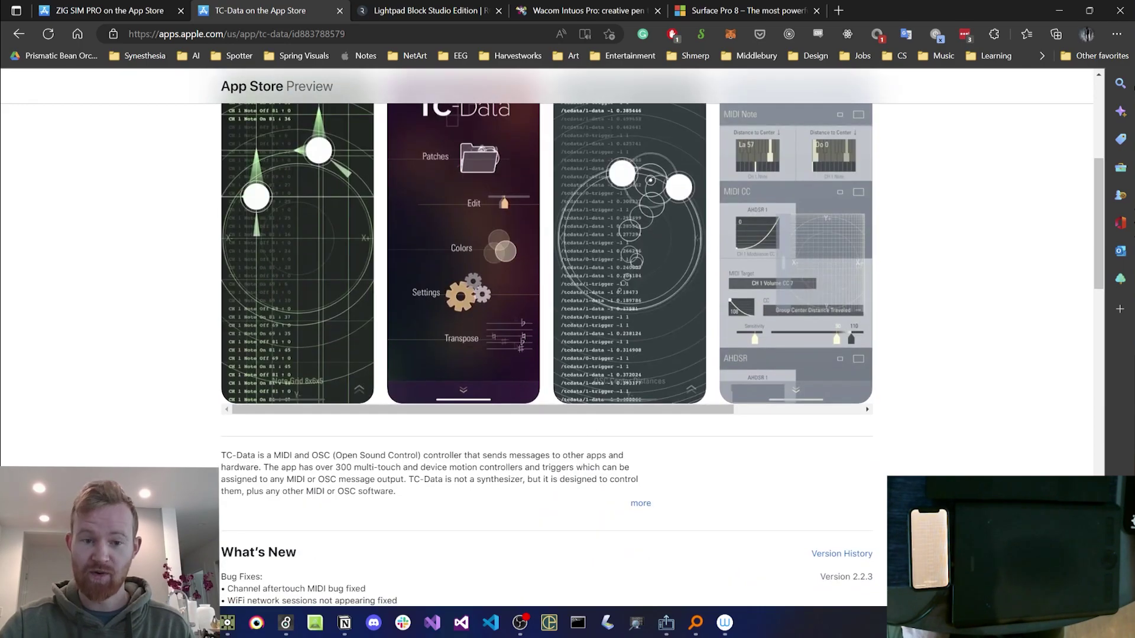
scroll(963, 447, "up", 1)
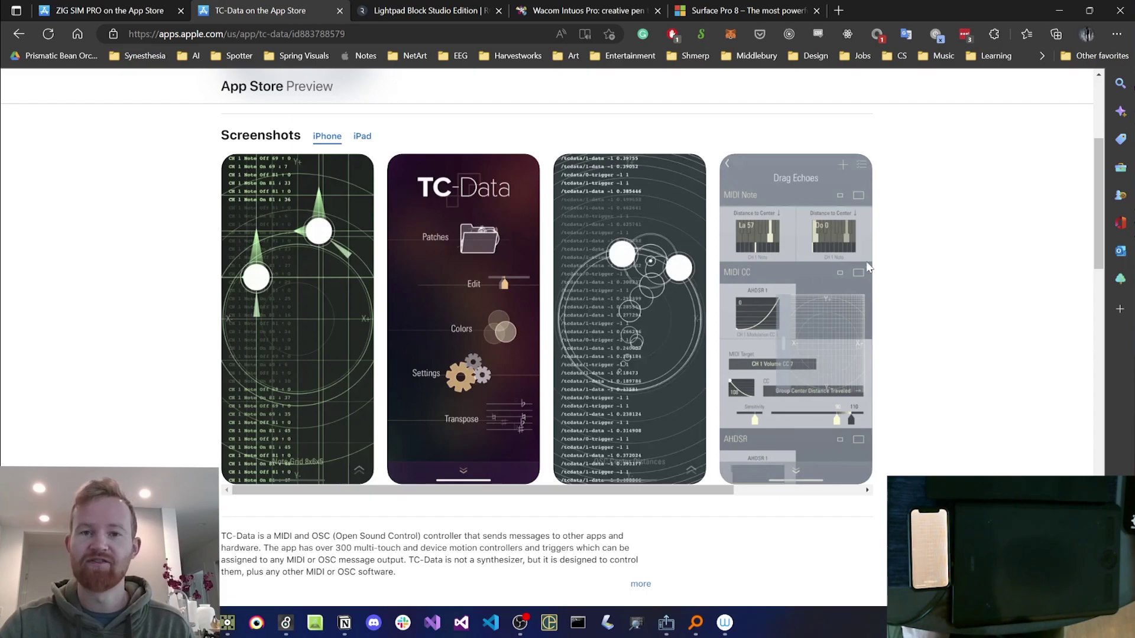
scroll(946, 286, "down", 1)
scroll(940, 274, "up", 5)
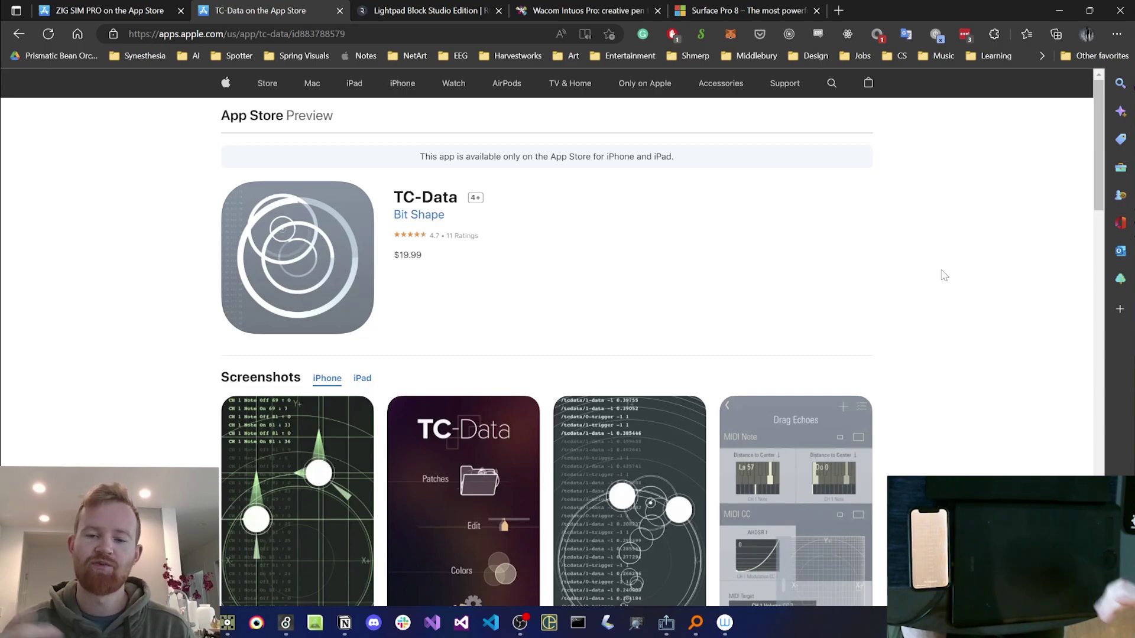
left_click_drag(388, 191, 464, 198)
left_click(562, 231)
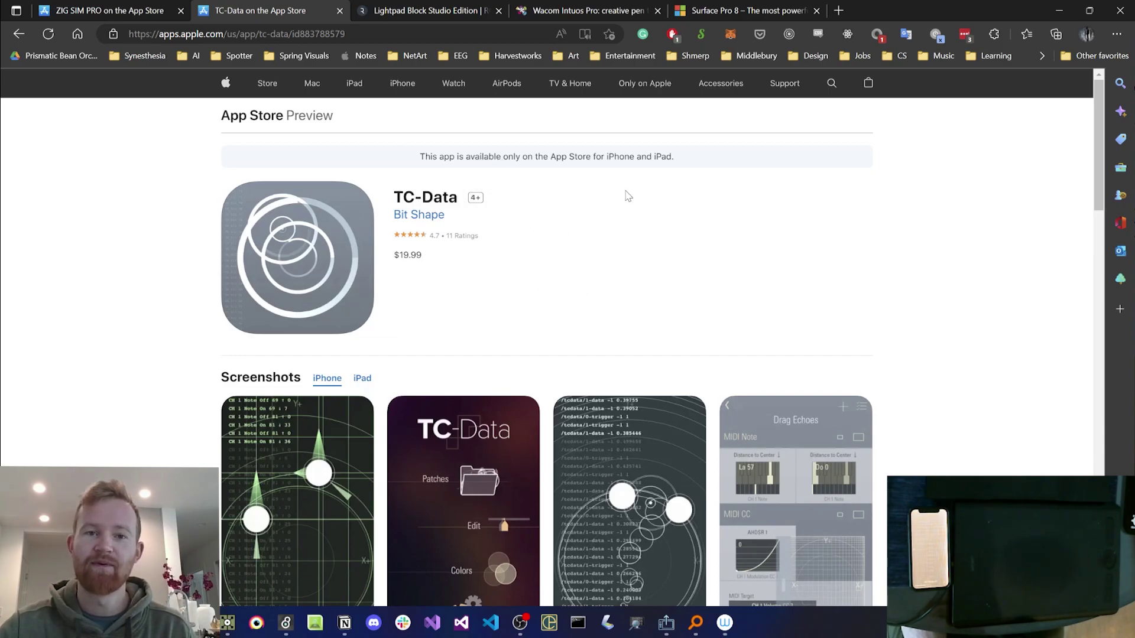
Step: View the Lightpad Block Studio Edition product page and move on past the Surface Pro 8 page
left_click(437, 9)
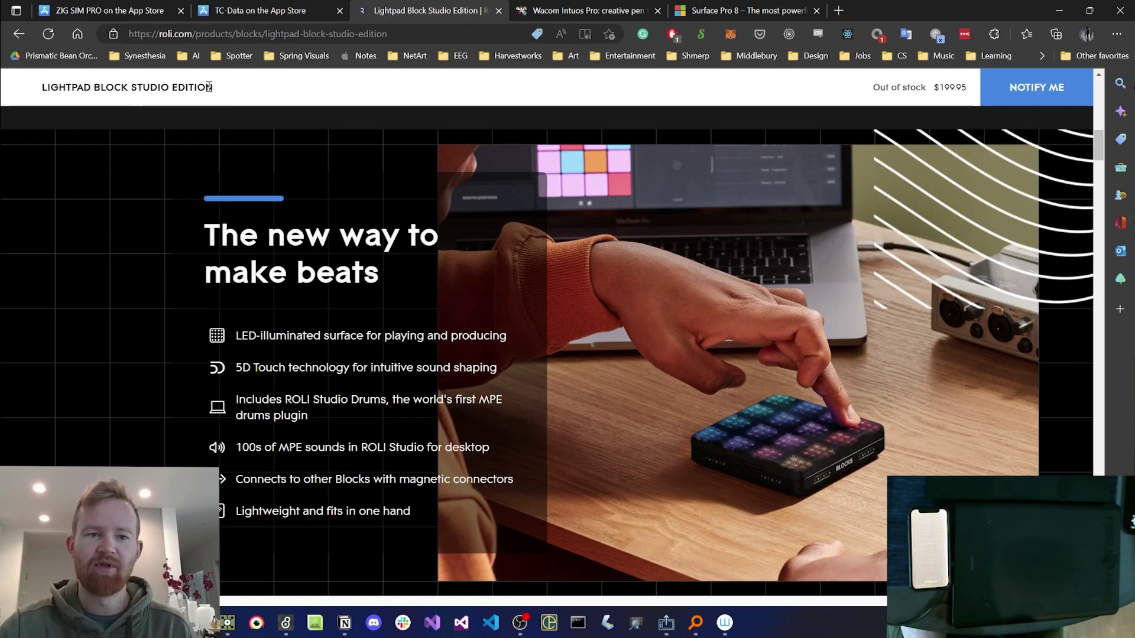
left_click_drag(209, 87, 74, 87)
left_click(239, 88)
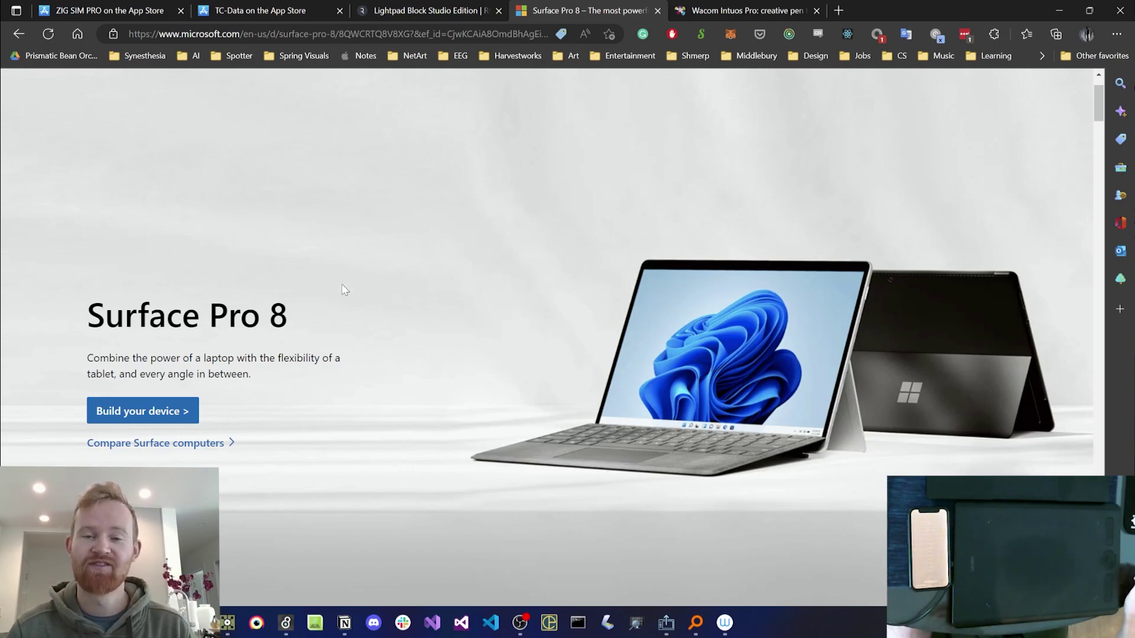
key("ctrl+Tab")
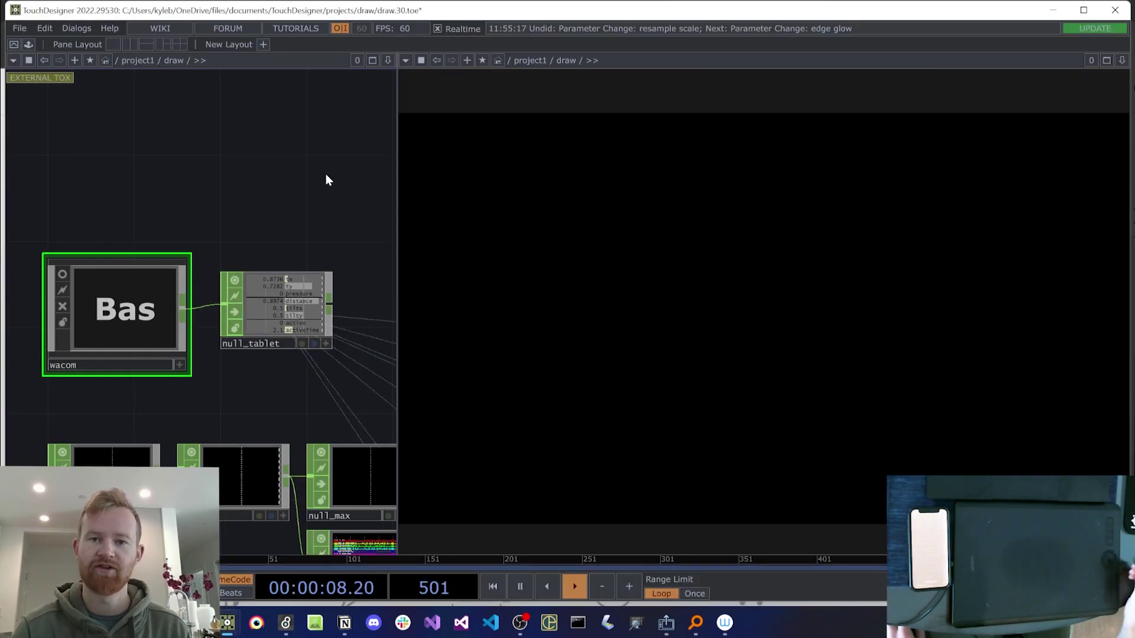
Step: Draw test strokes across the TouchDesigner draw project's output and bring up its draw_interface control window
mouse_move(423, 284)
left_mouse_down()
mouse_move(431, 297)
mouse_move(672, 271)
mouse_move(246, 236)
mouse_move(467, 300)
mouse_move(507, 291)
mouse_move(144, 201)
mouse_move(452, 103)
mouse_move(438, 289)
mouse_move(278, 152)
mouse_move(88, 271)
mouse_move(460, 37)
mouse_move(306, 401)
mouse_move(967, 276)
left_mouse_up()
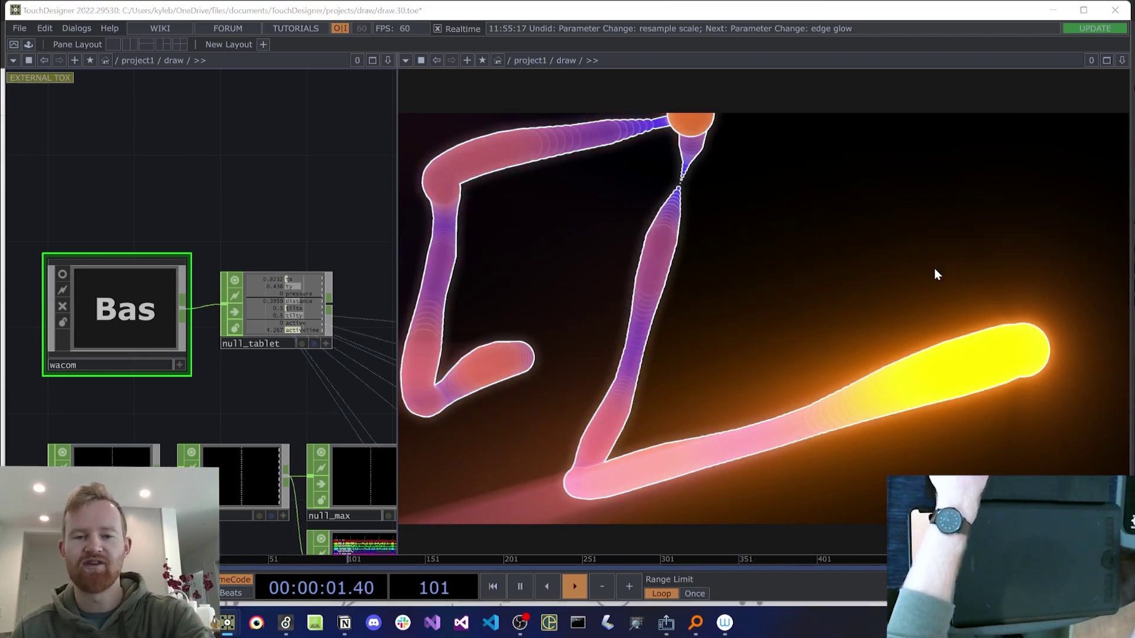
key("super+Tab")
left_click(651, 361)
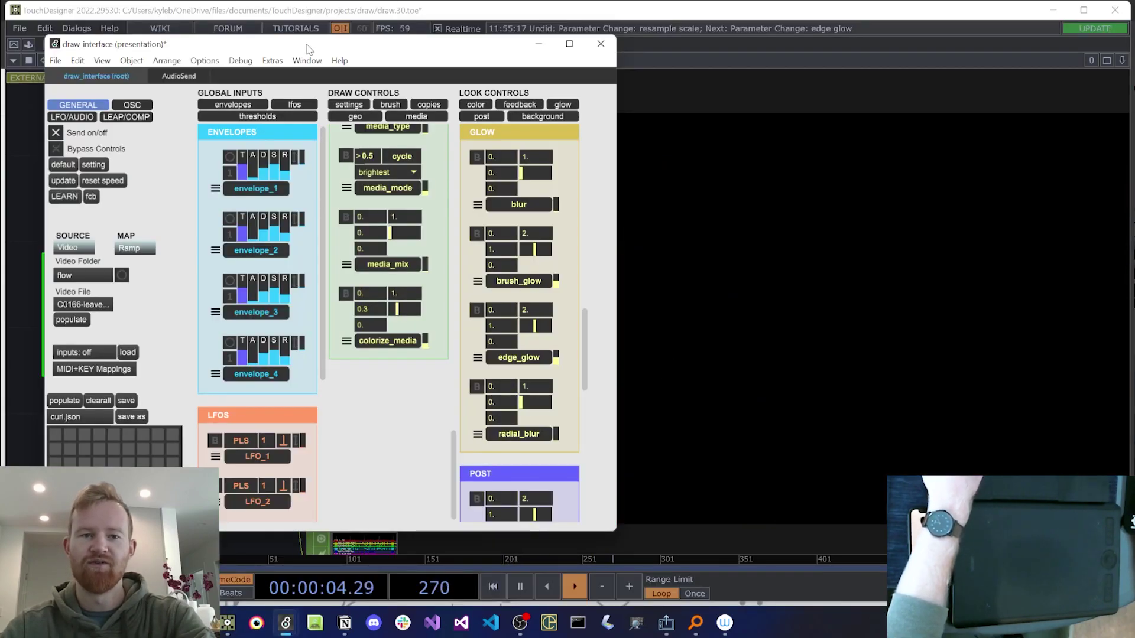
left_click_drag(306, 48, 298, 59)
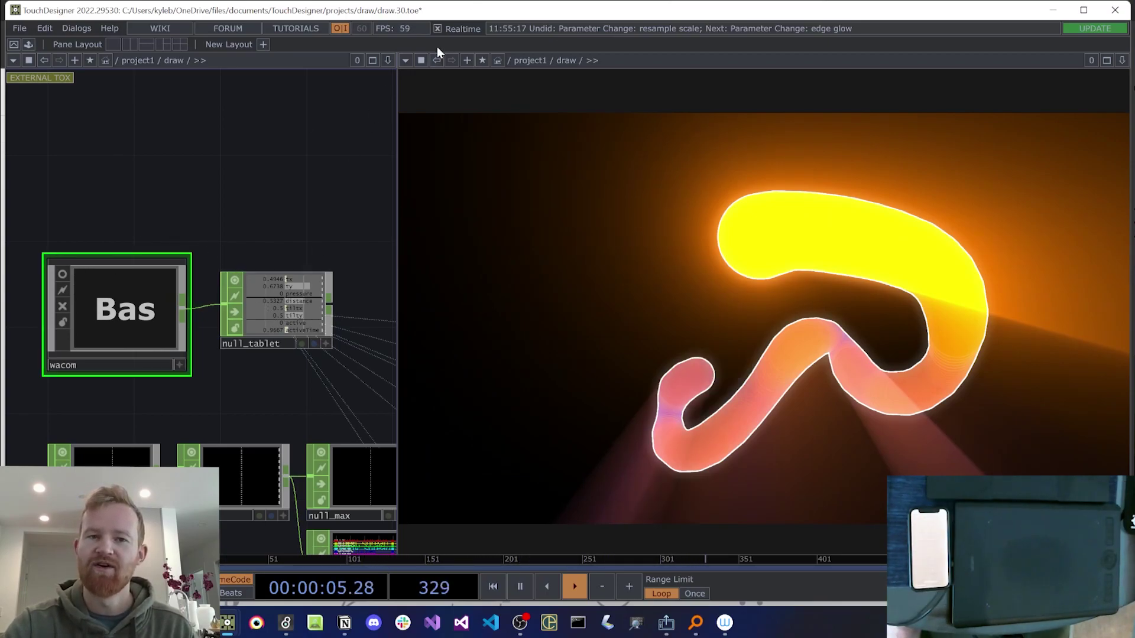
mouse_move(513, 346)
left_mouse_down()
mouse_move(379, 401)
mouse_move(215, 219)
mouse_move(586, 153)
mouse_move(821, 208)
left_mouse_up()
Step: Switch to Tablet to OSC and test it with multi-finger touch trails and a curved pen stroke across the canvas
key("alt+Tab")
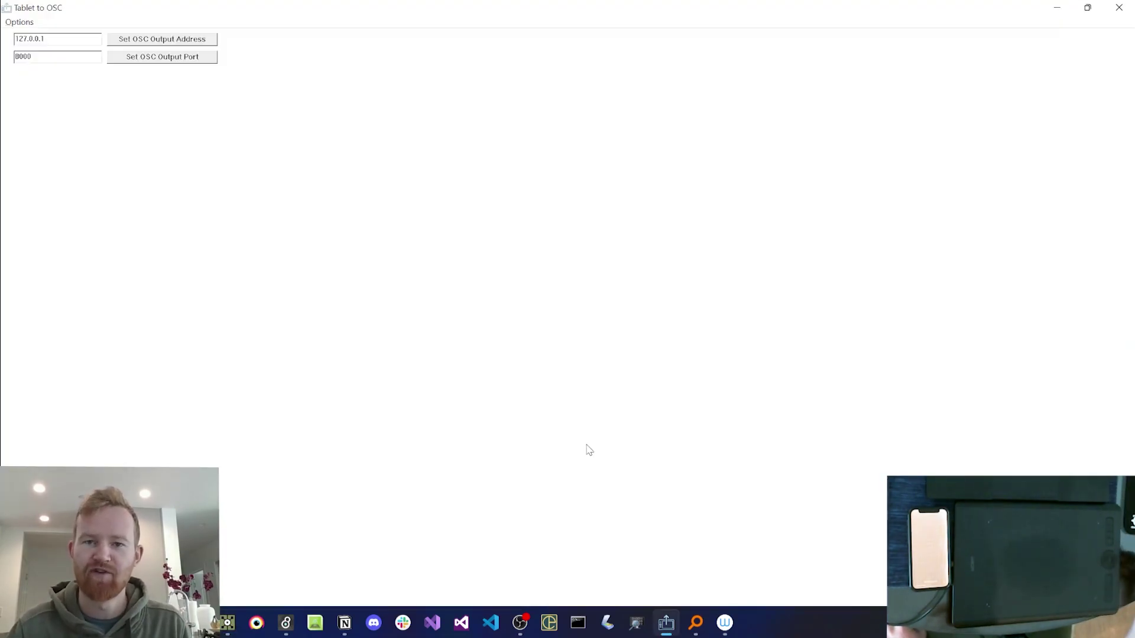
mouse_move(200, 199)
left_mouse_down()
mouse_move(169, 242)
mouse_move(464, 365)
mouse_move(859, 379)
mouse_move(514, 252)
left_mouse_up()
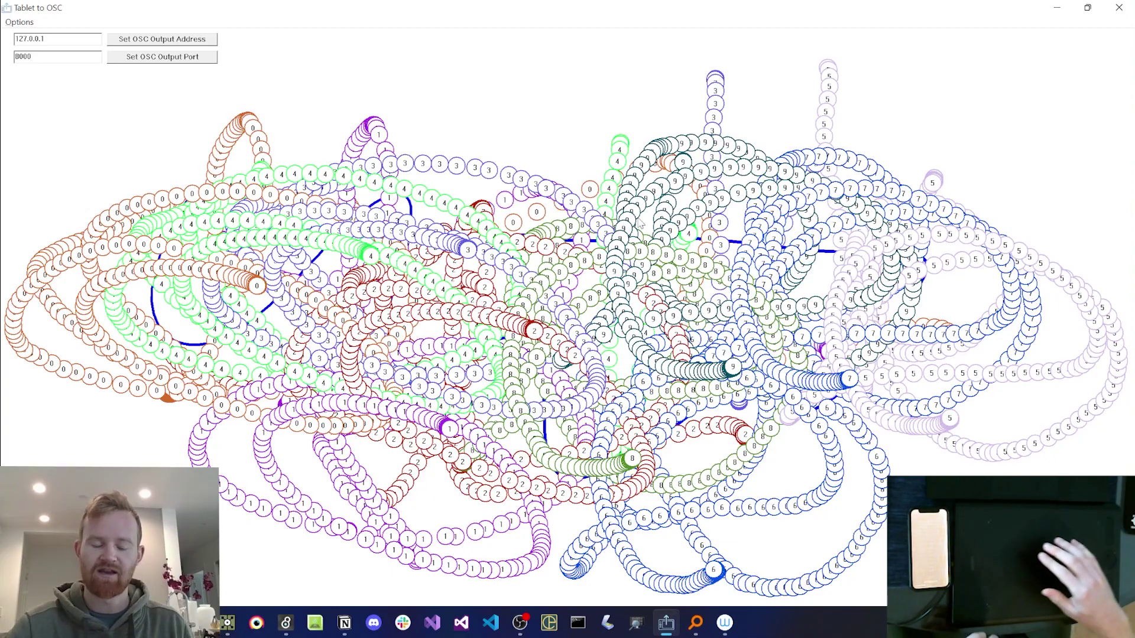
mouse_move(229, 204)
left_mouse_down()
mouse_move(280, 368)
mouse_move(864, 423)
left_mouse_up()
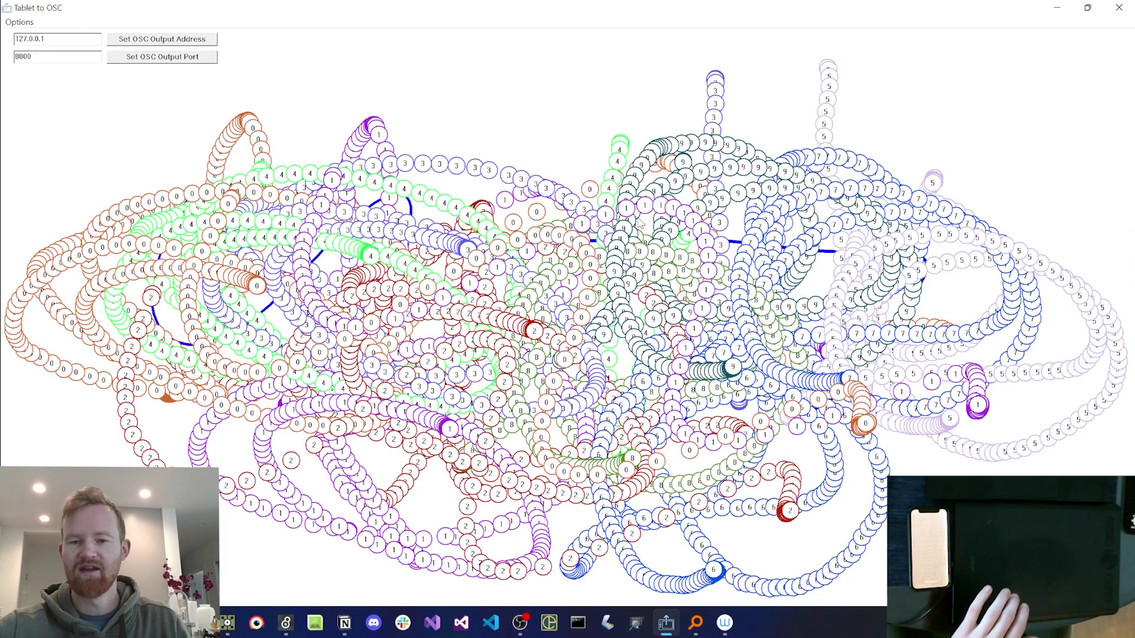
mouse_move(421, 311)
left_mouse_down()
mouse_move(281, 385)
mouse_move(620, 336)
mouse_move(752, 238)
left_mouse_up()
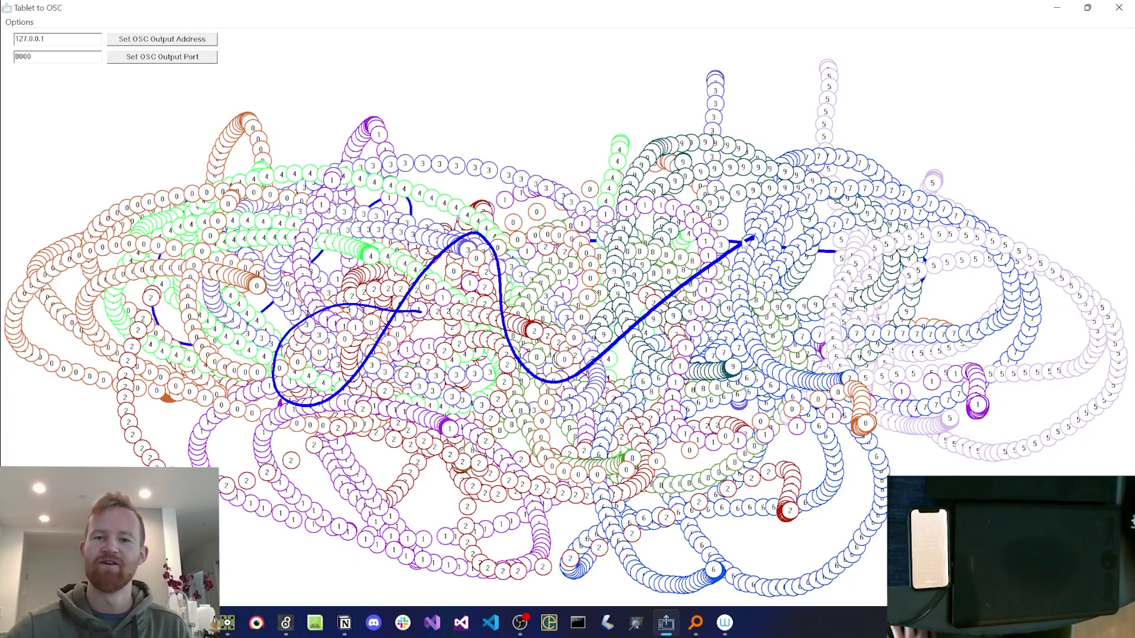
Step: Return to the browser and review the TC-Data App Store page's title, price and screenshots
key("alt+Tab")
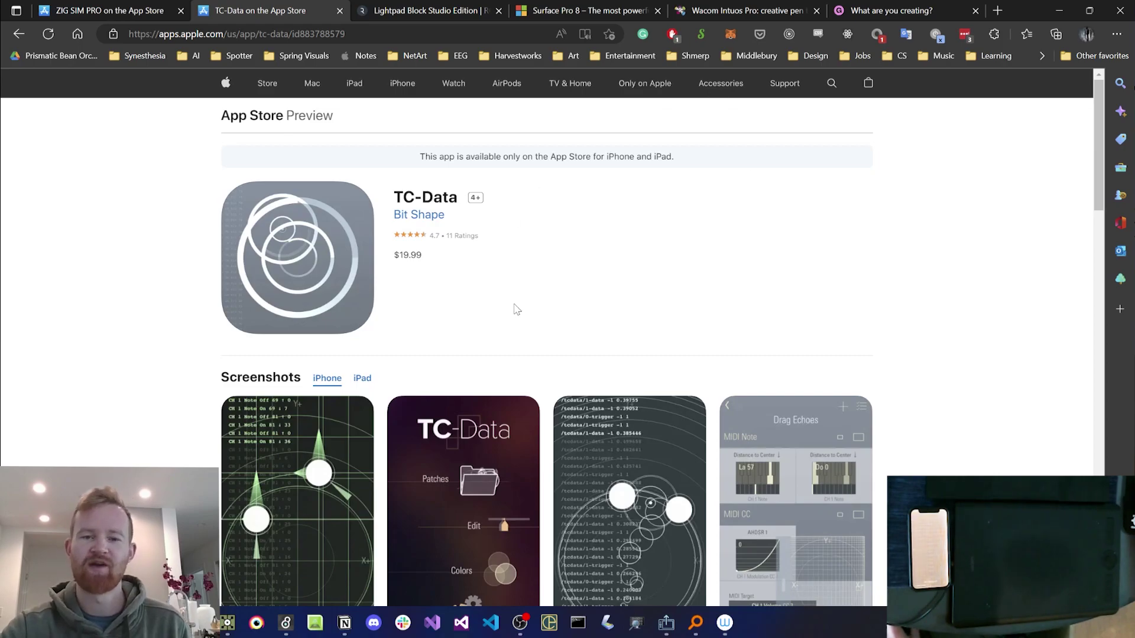
left_click_drag(404, 196, 463, 199)
left_click_drag(500, 253, 382, 257)
left_click(461, 257)
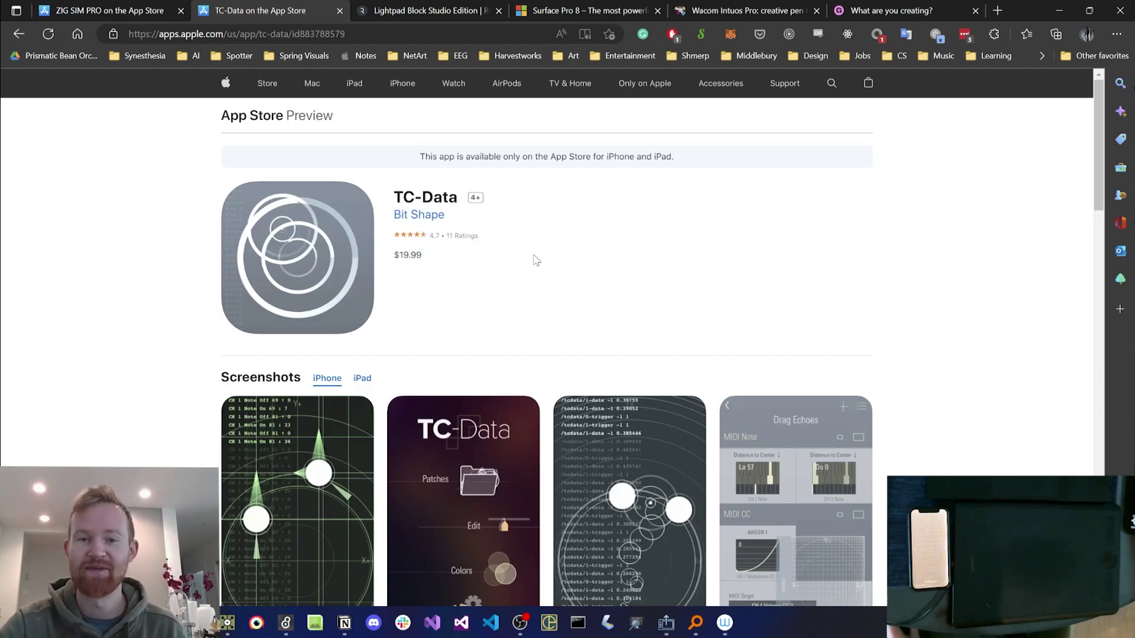
scroll(628, 169, "down", 3)
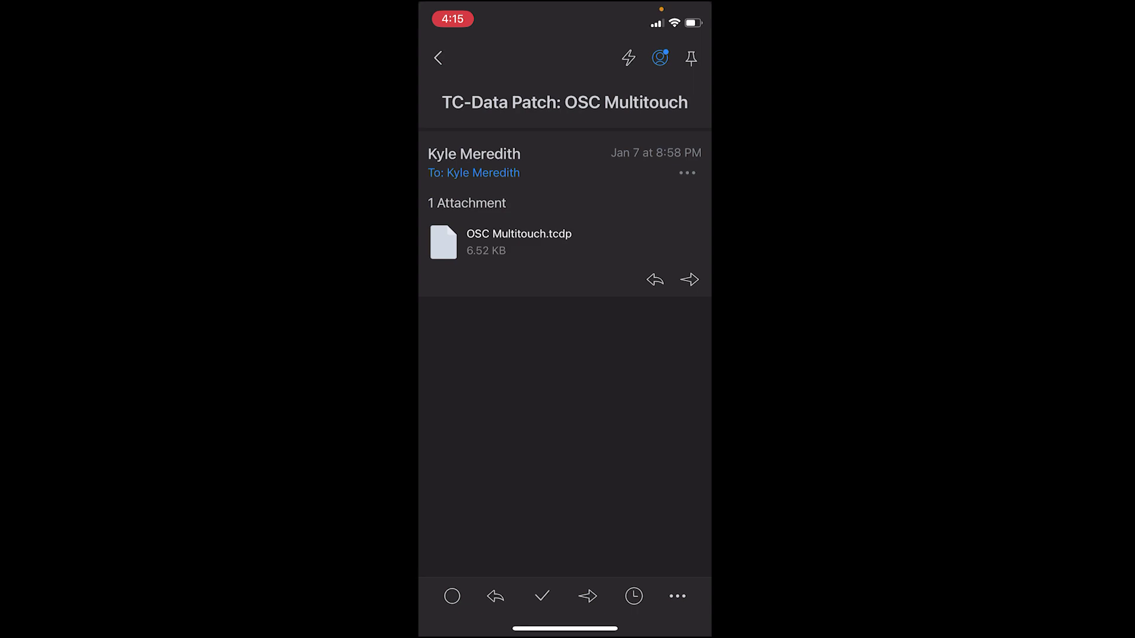
Step: Open the OSC Multitouch.tcdp email attachment on the phone and share it to the TC-Data app
left_click(519, 241)
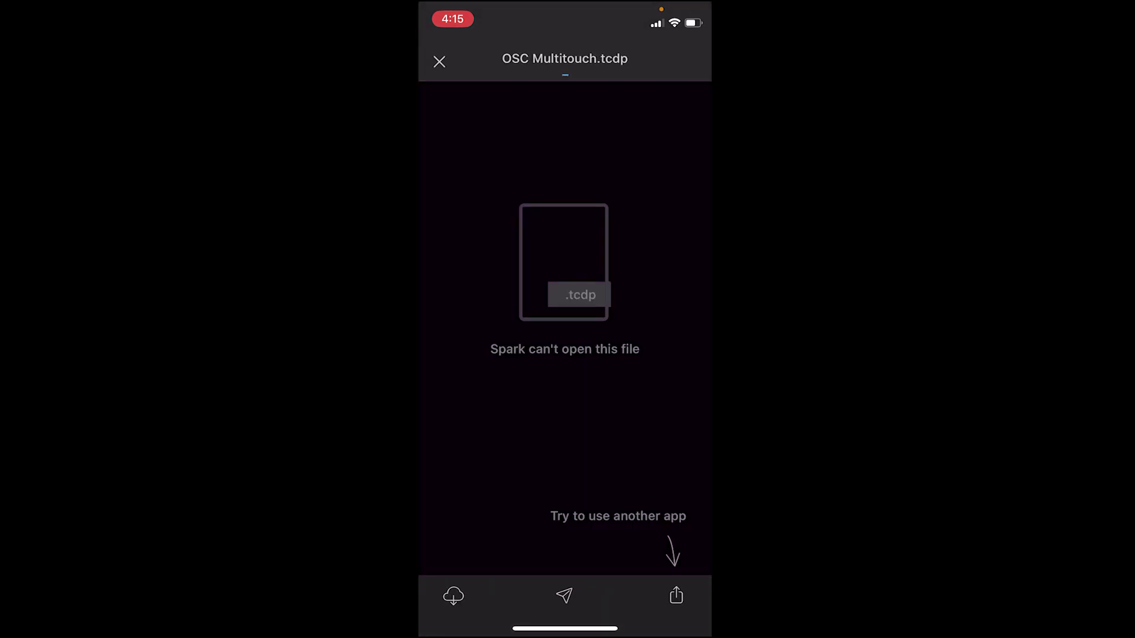
left_click(676, 595)
scroll(565, 520, "right", 7)
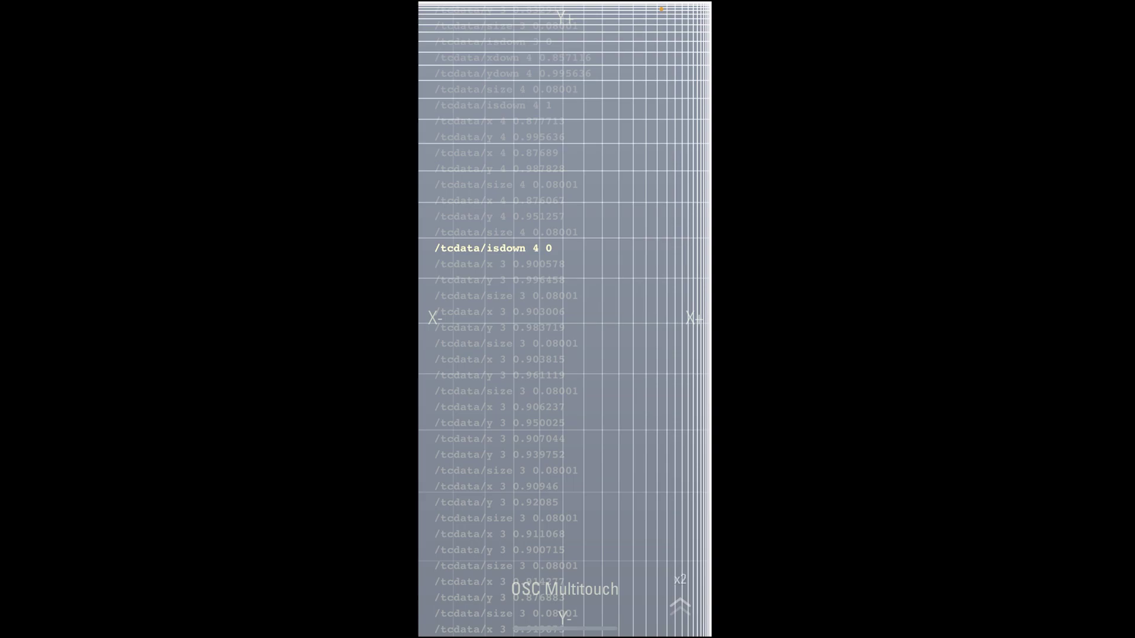
Step: Open the OSC Multitouch patch for editing in TC-Data and add a new OSC controller
double_click(680, 606)
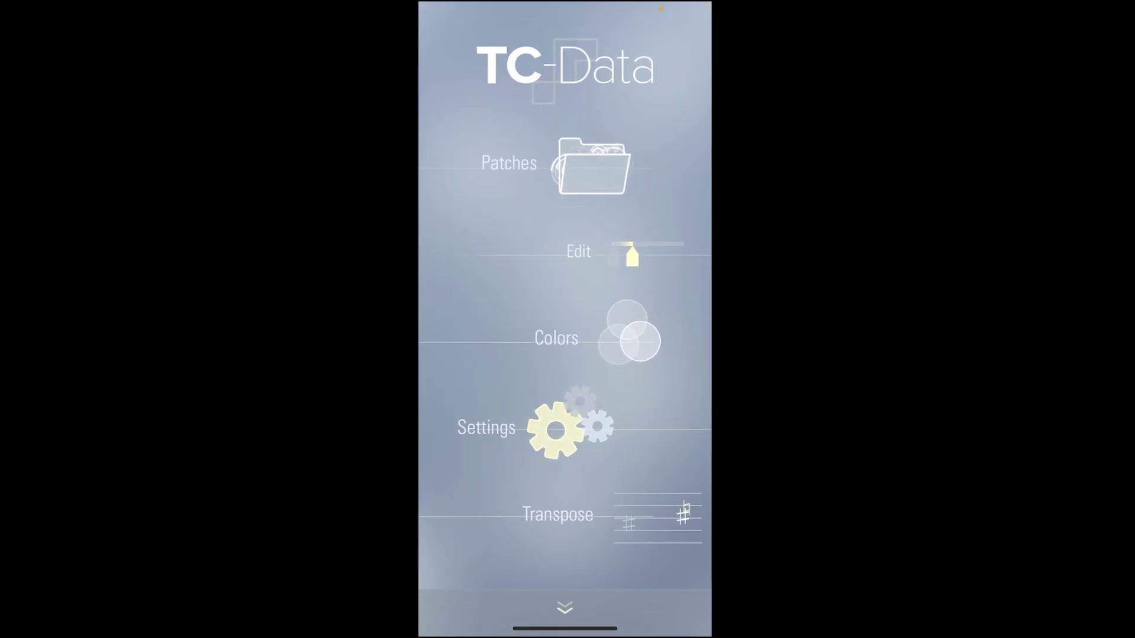
left_click(634, 253)
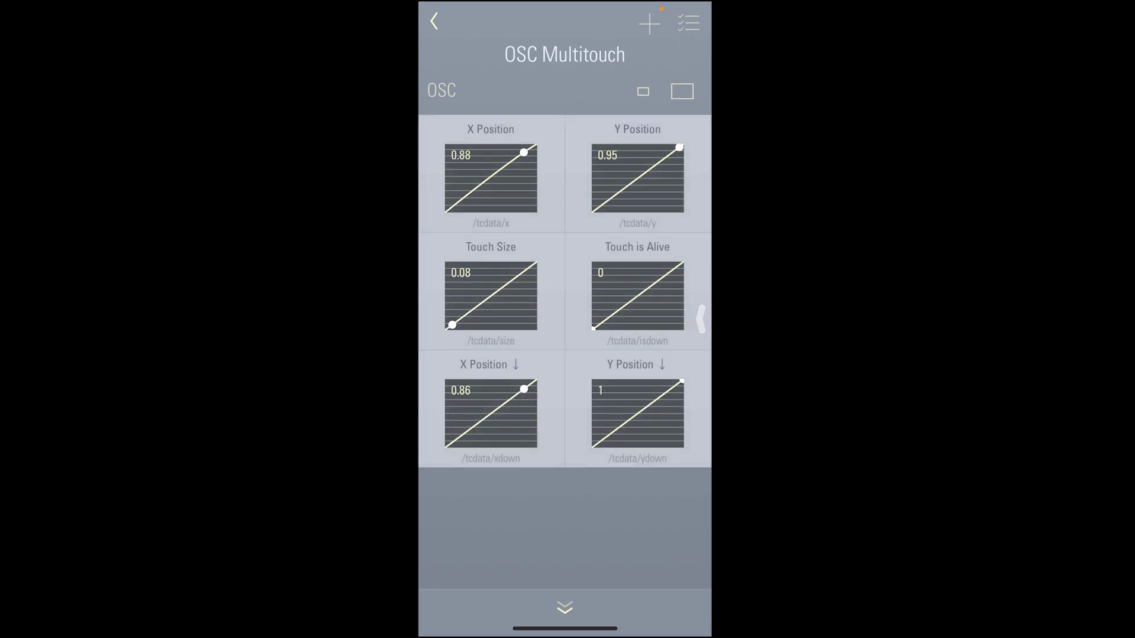
left_click(650, 23)
left_click(568, 69)
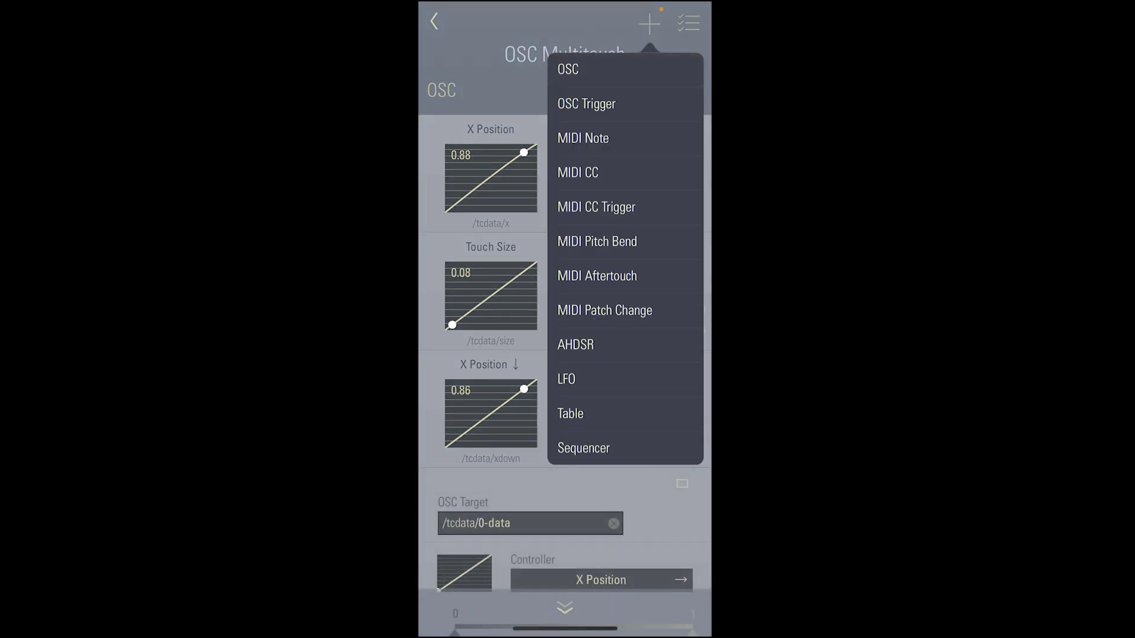
Step: Browse the controller sources available for the new OSC target, including the Touch Distance options, and open the patch's list options
scroll(564, 414, "down", 2)
left_click(601, 482)
left_click(601, 133)
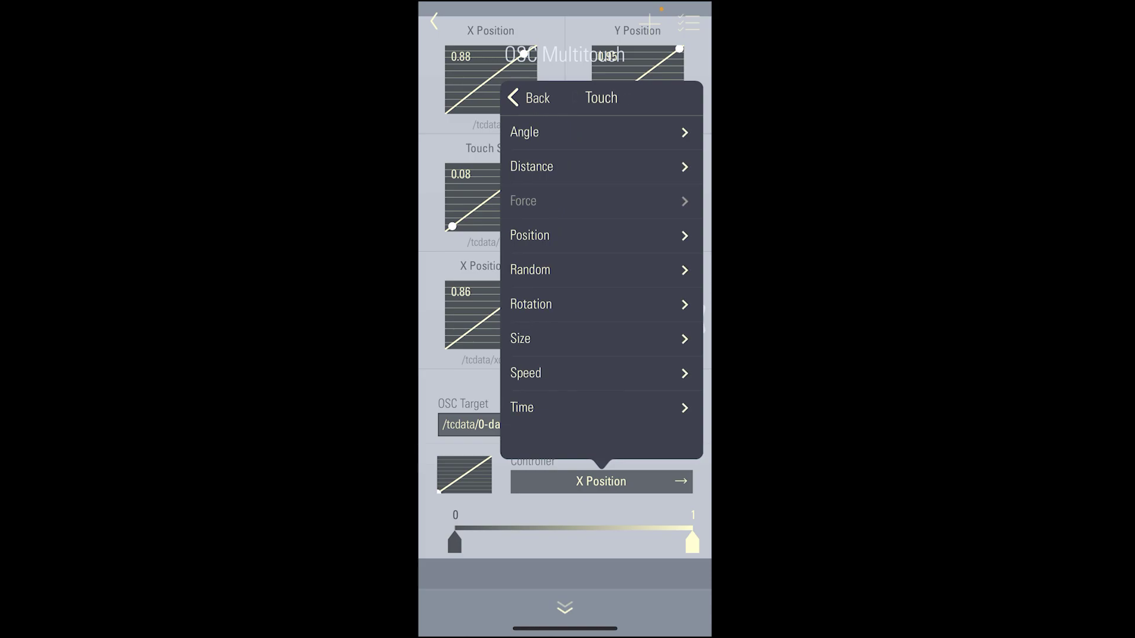
left_click(532, 166)
scroll(601, 266, "down", 10)
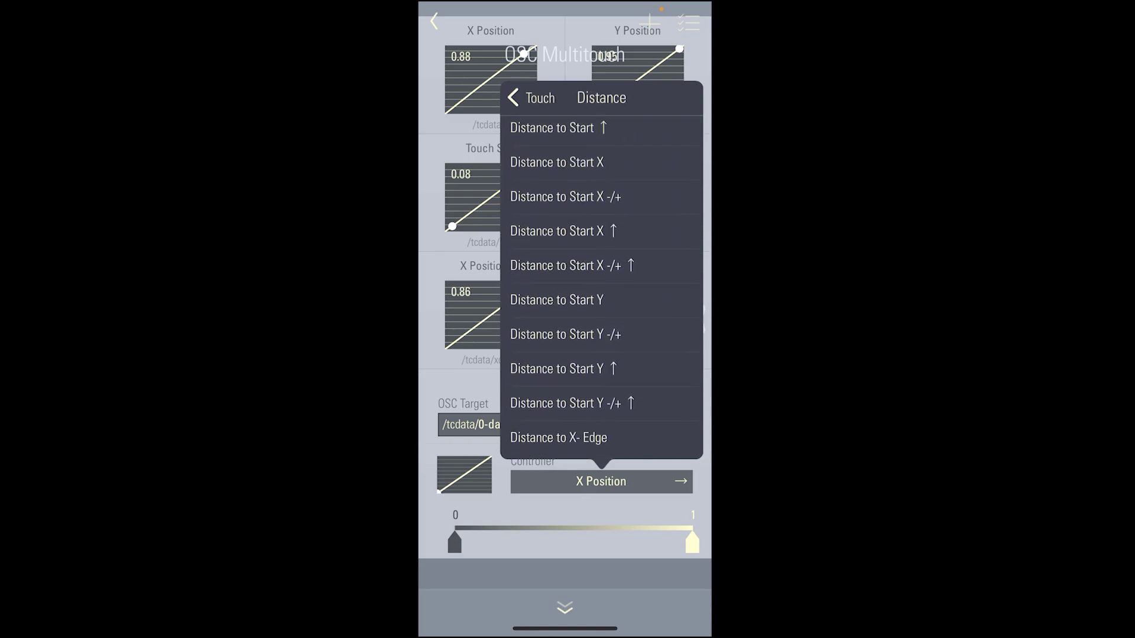
scroll(601, 283, "down", 8)
left_click(532, 98)
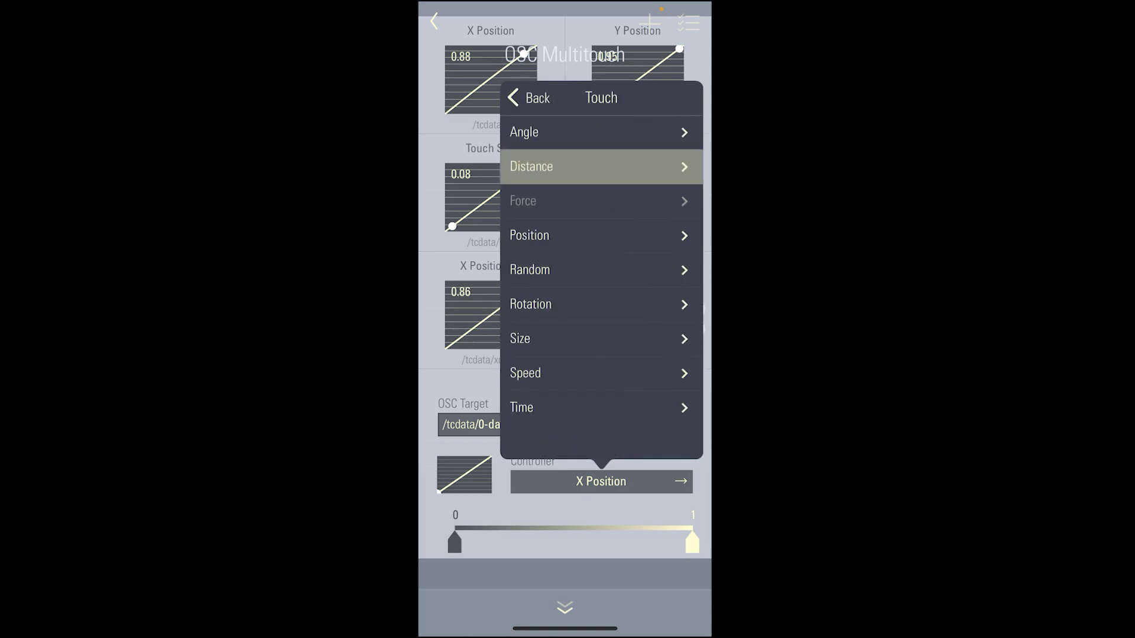
left_click(532, 98)
left_click(525, 269)
left_click(532, 97)
left_click(528, 201)
left_click(532, 97)
left_click(464, 381)
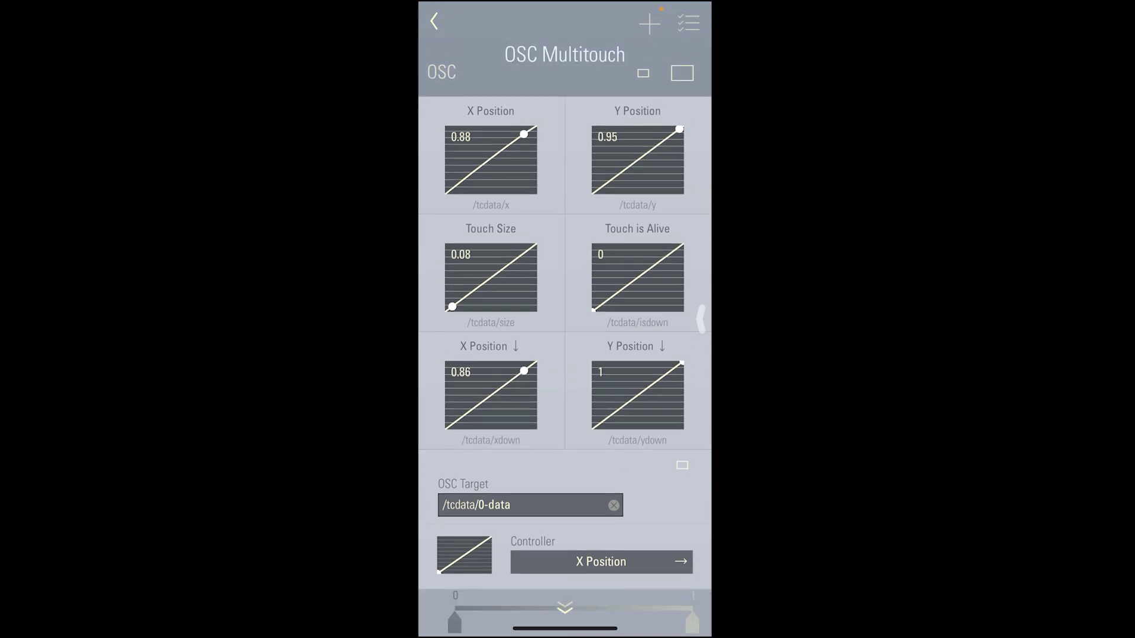
left_click(688, 23)
left_click(529, 104)
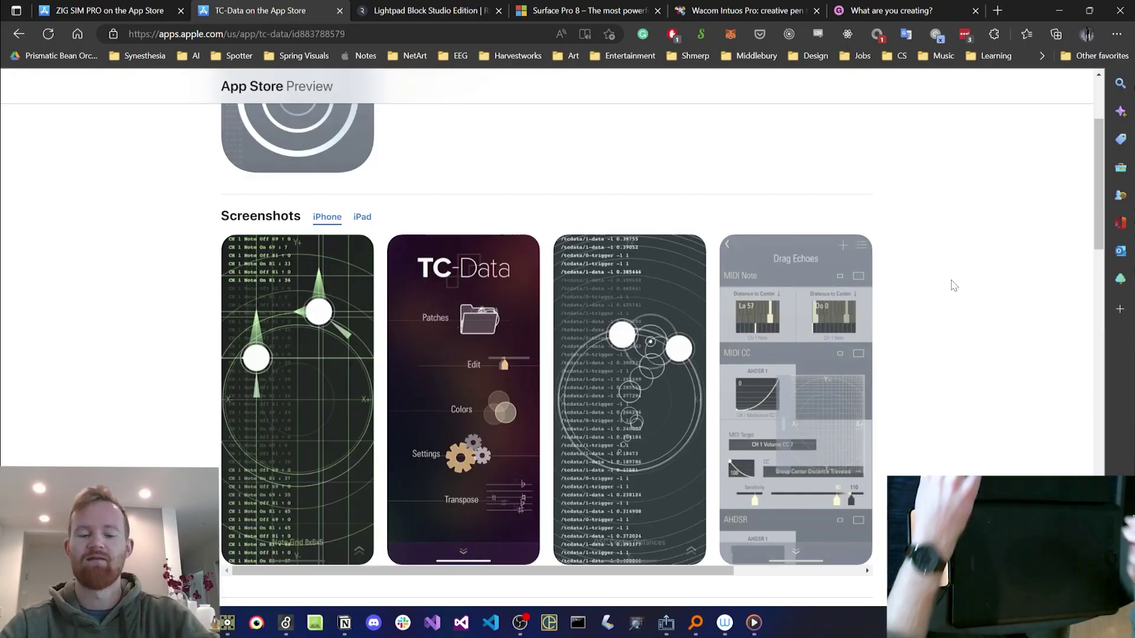
Step: Open the Windows Settings properties of the connected Wi-Fi network and look up the computer's IPv4 address
key("super+s")
type("settings")
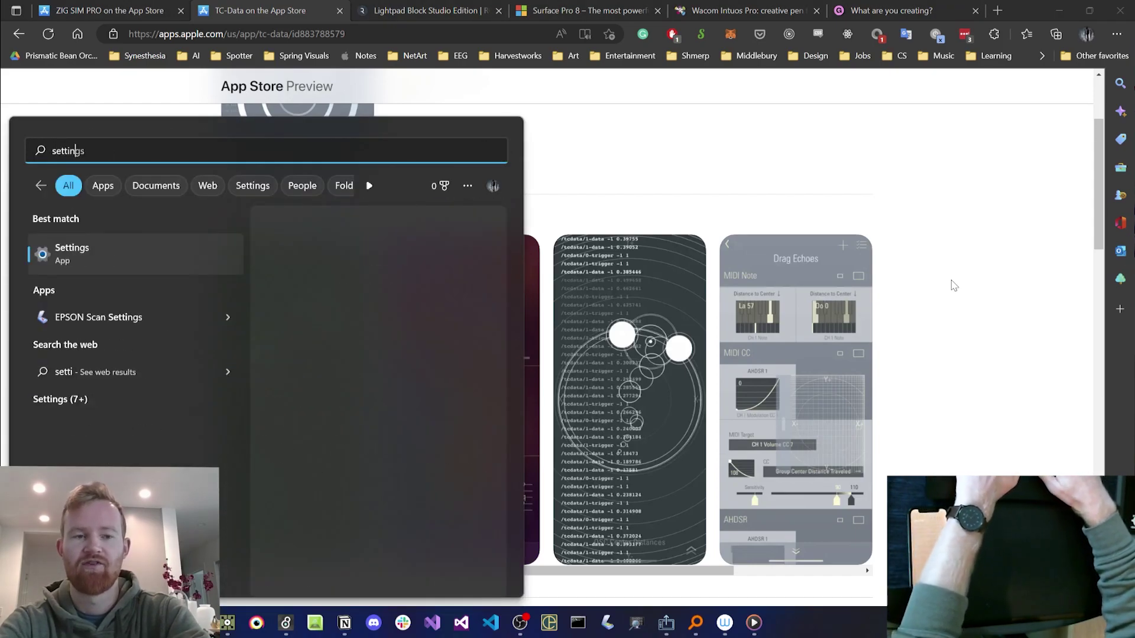
key("Return")
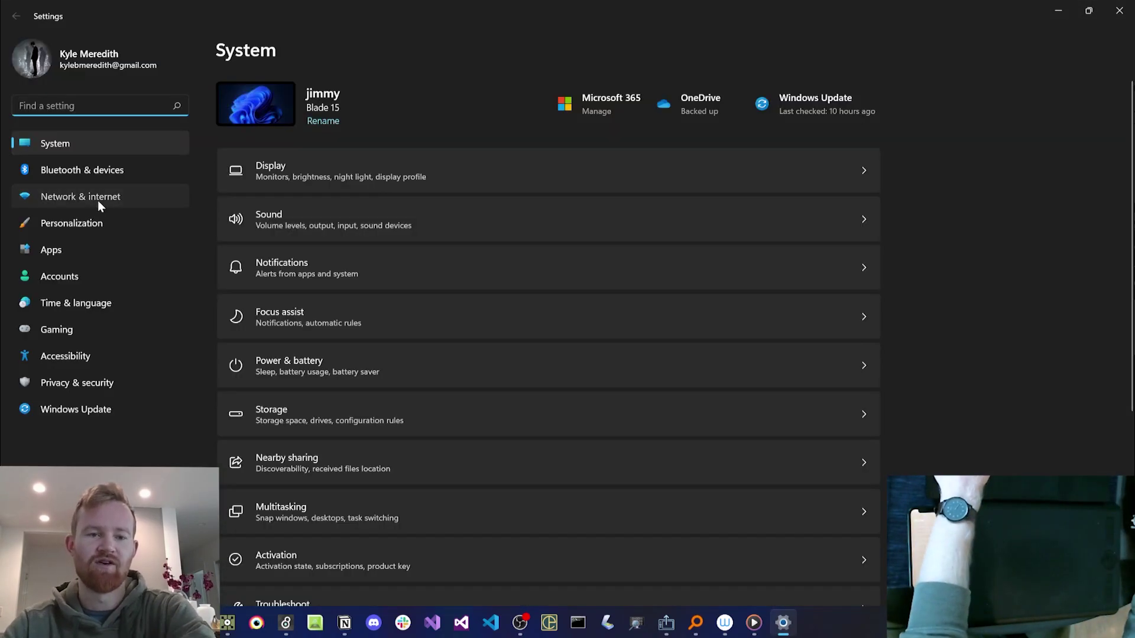
left_click(98, 200)
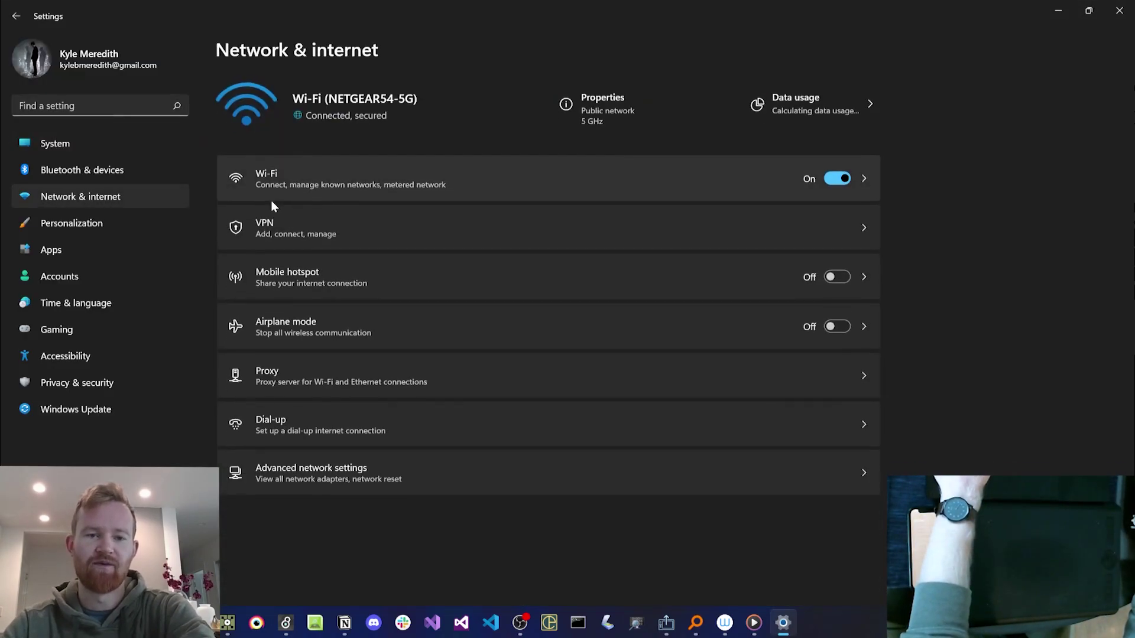
left_click(318, 187)
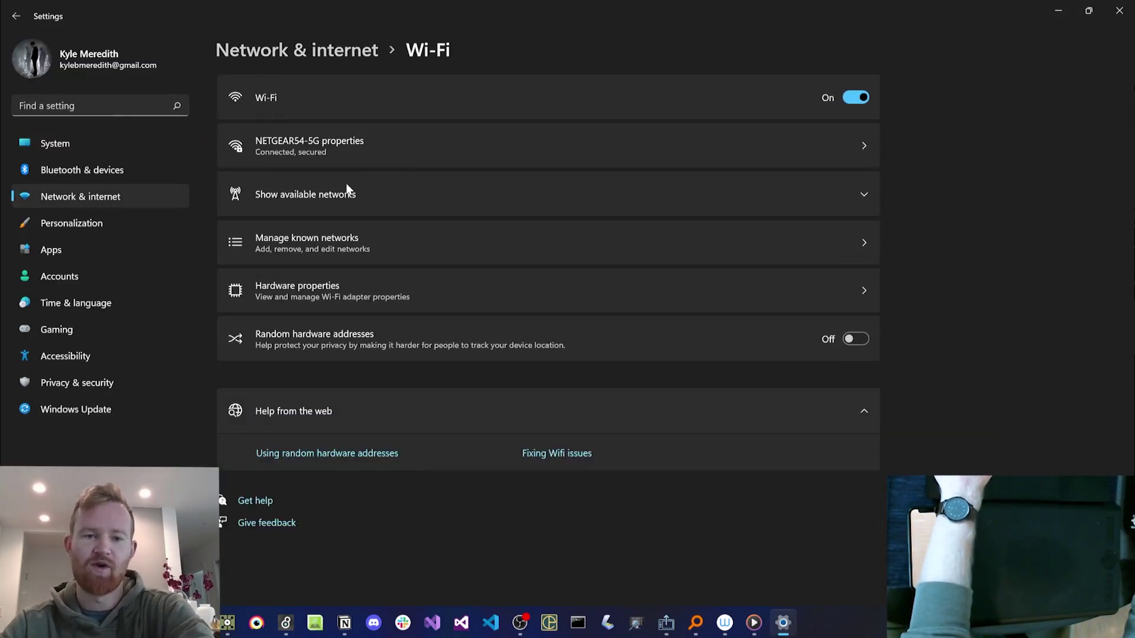
left_click(577, 150)
scroll(363, 166, "down", 1)
scroll(363, 166, "down", 5)
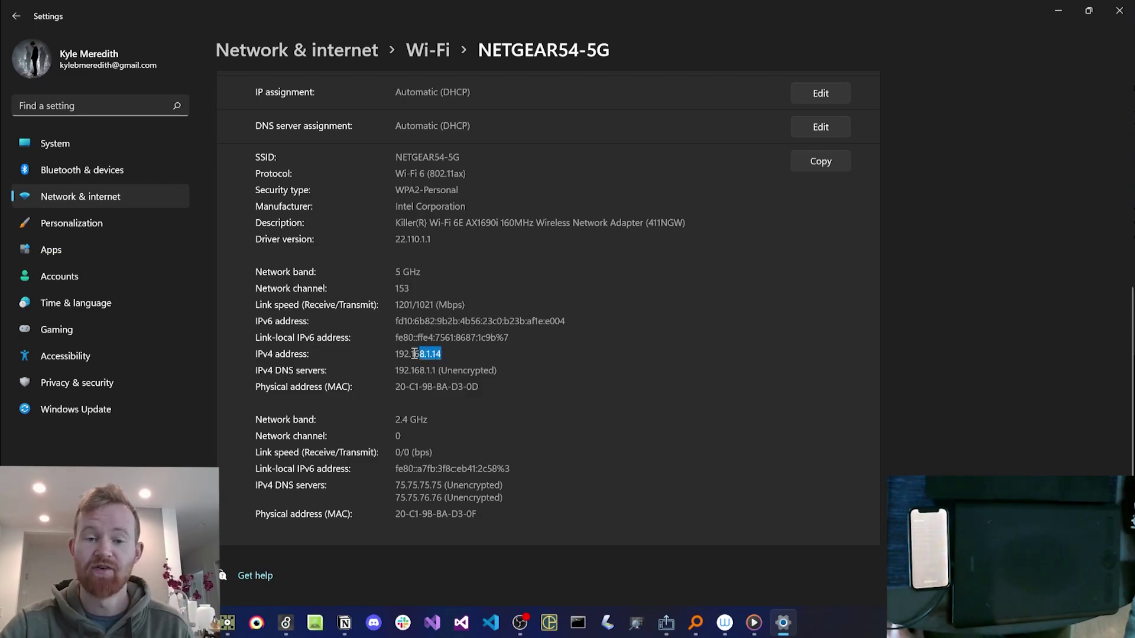
left_click(585, 384)
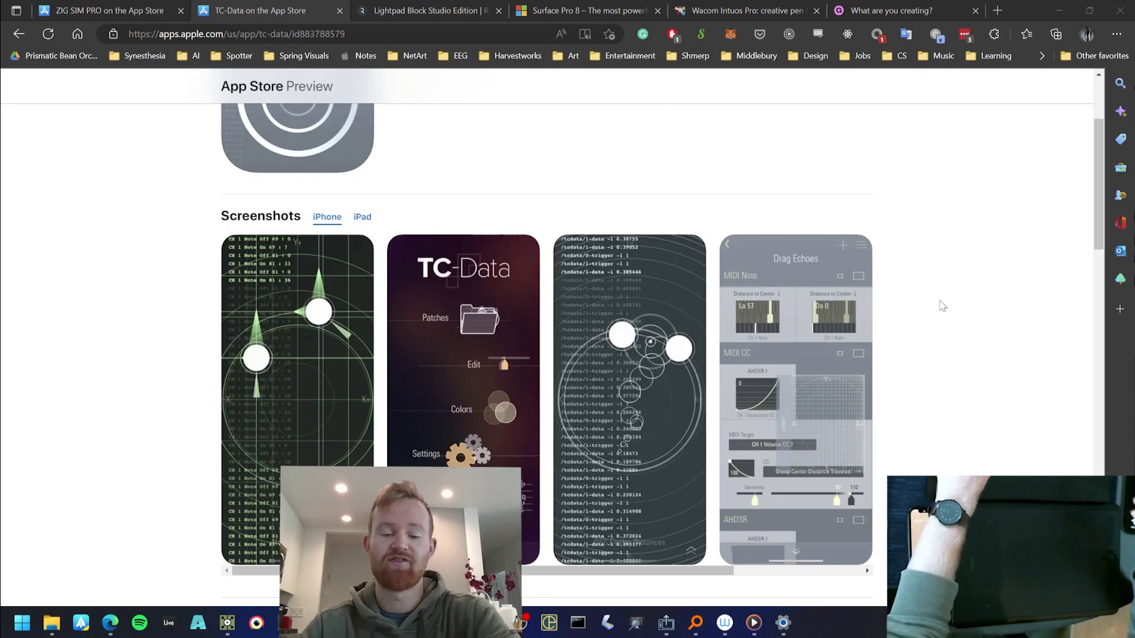
Step: Open a Command Prompt, run ipconfig and copy the Wi-Fi adapter's IPv4 address line
key("super+r")
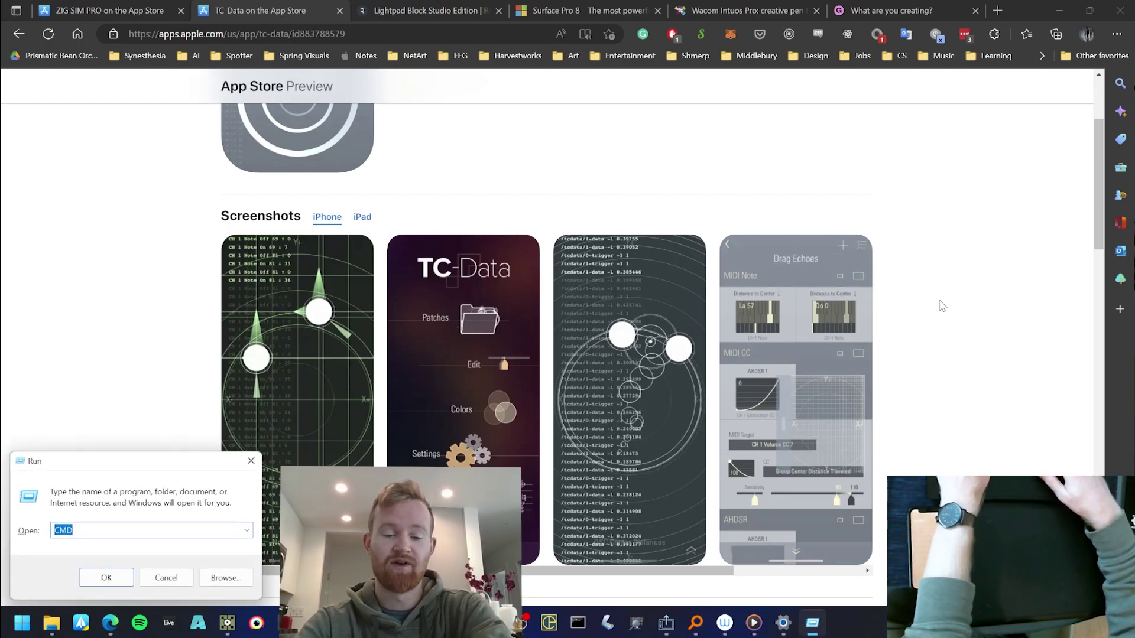
type("cmd")
key("Return")
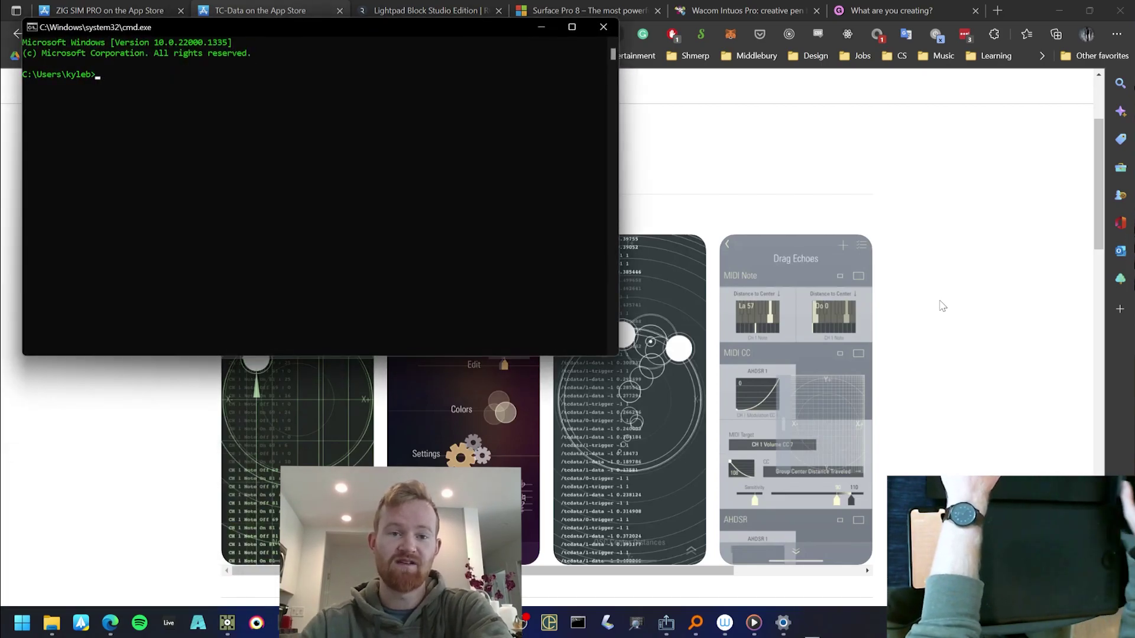
left_click_drag(334, 22, 474, 100)
type("ipconfig")
key("Return")
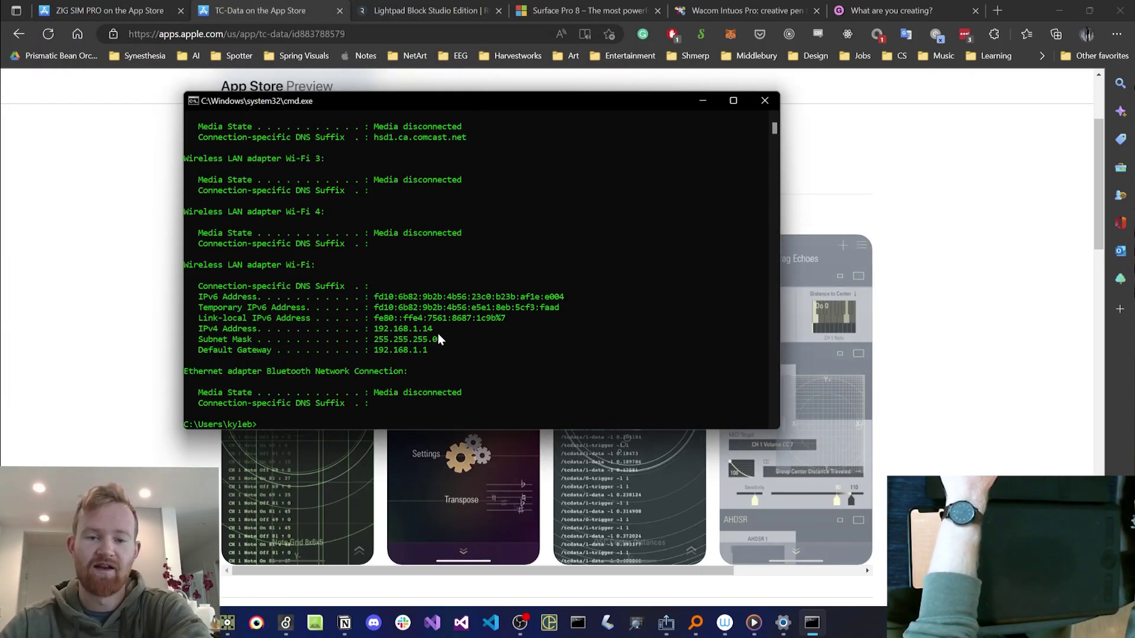
left_click_drag(437, 329, 182, 336)
key("ctrl+c")
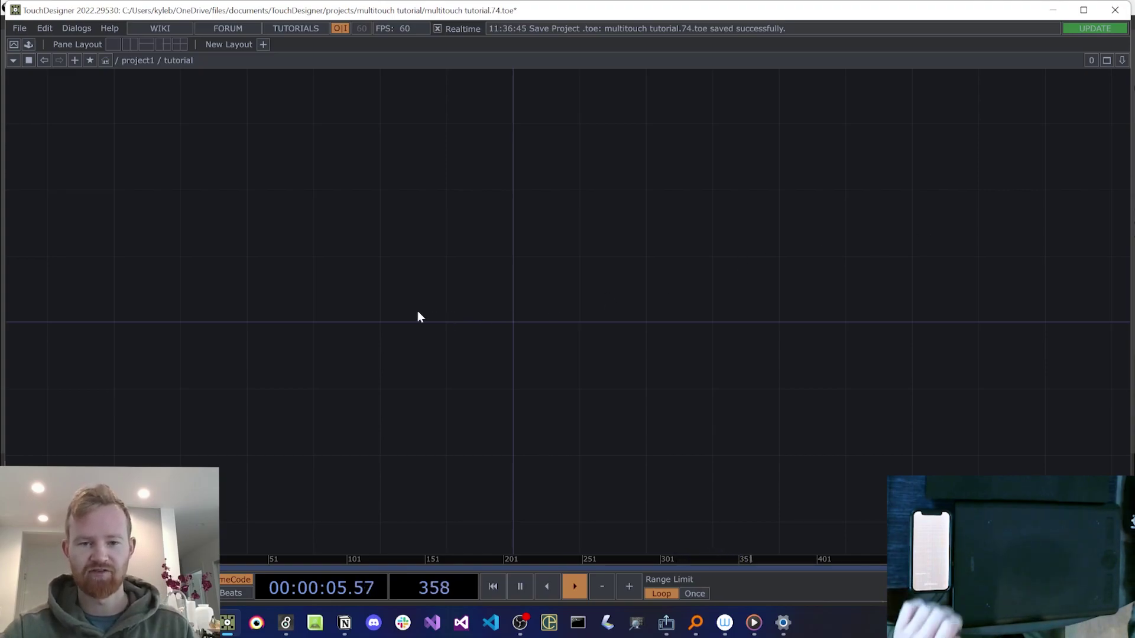
Step: Add an OSC In DAT to the empty tutorial network in TouchDesigner
key("Tab")
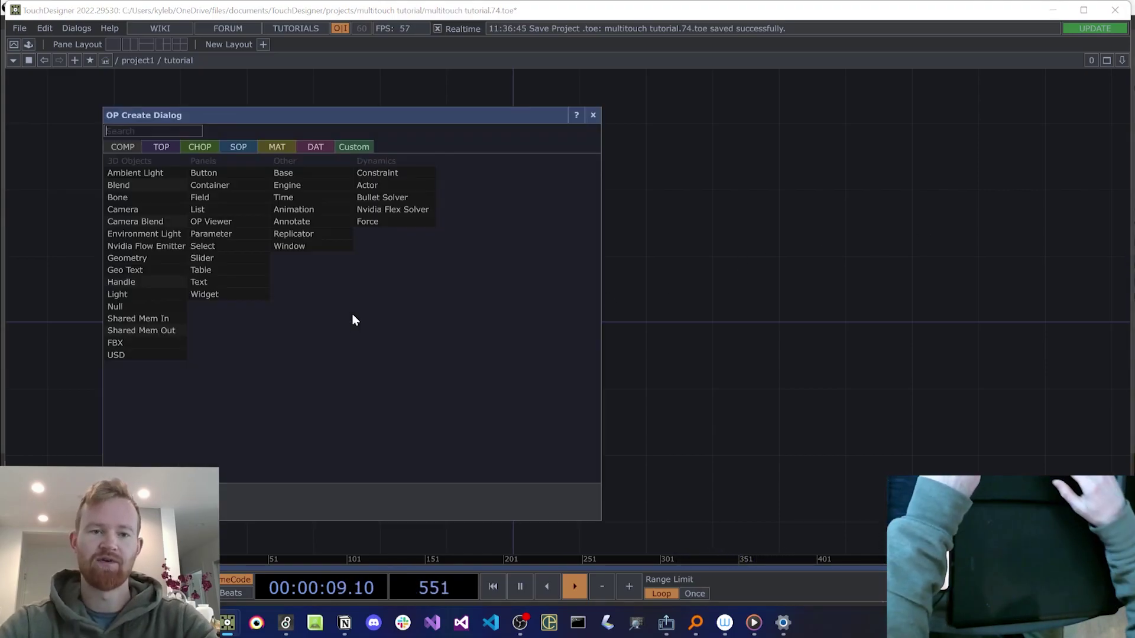
key("Tab")
key("Tab")
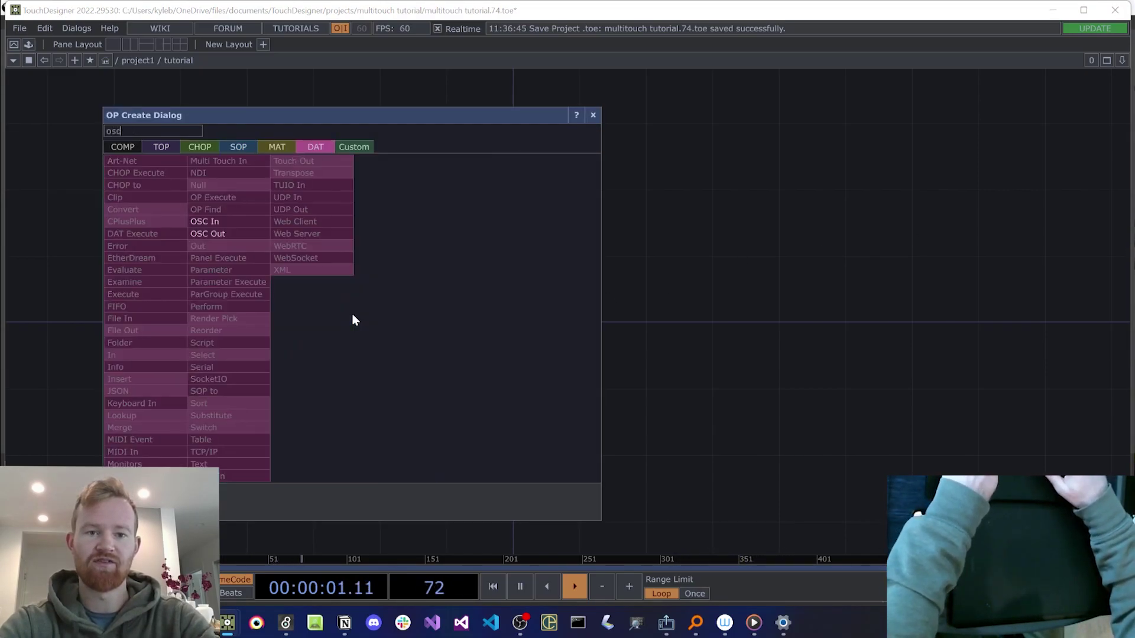
type("in")
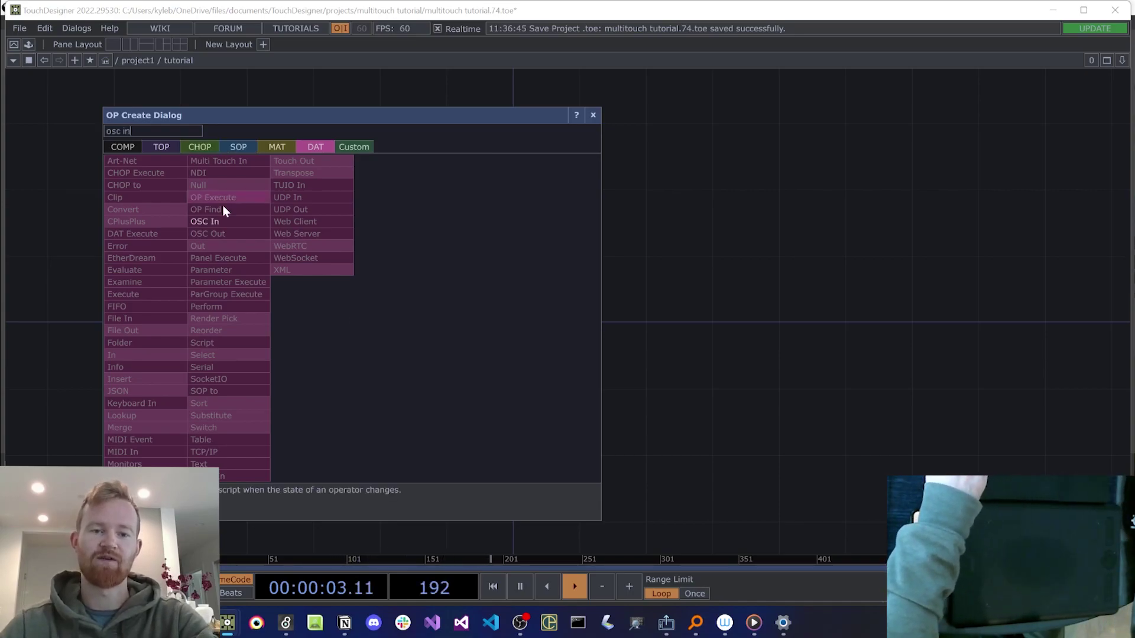
left_click(218, 223)
left_click(423, 325)
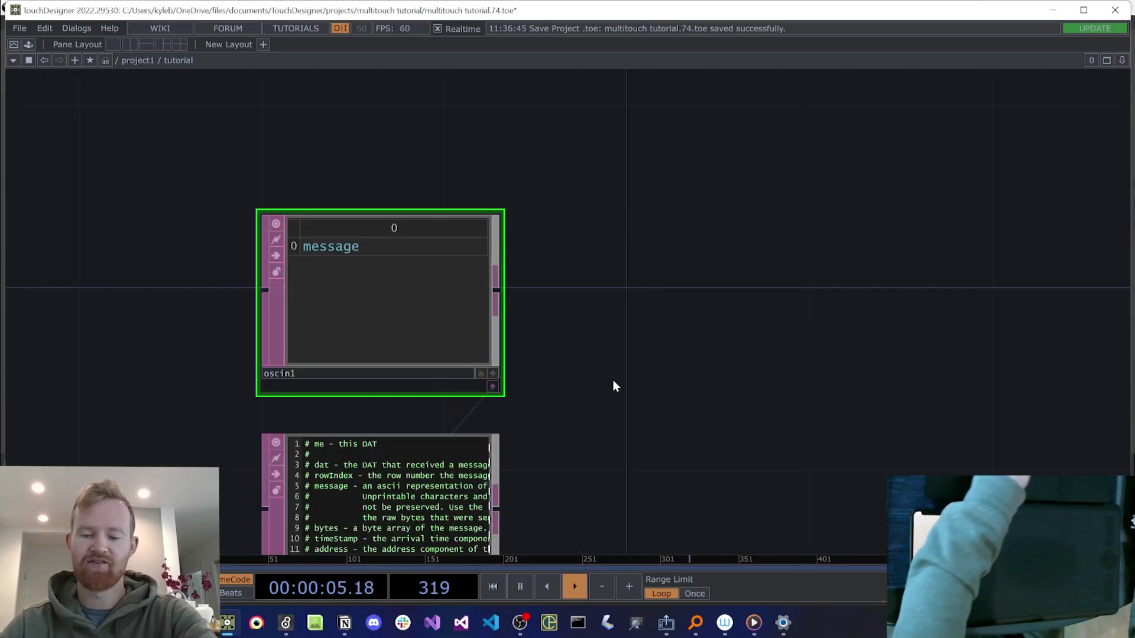
Step: Set the OSC In DAT's port to 10000 and inspect the incoming touch messages
left_click_drag(610, 377, 560, 380)
key("p")
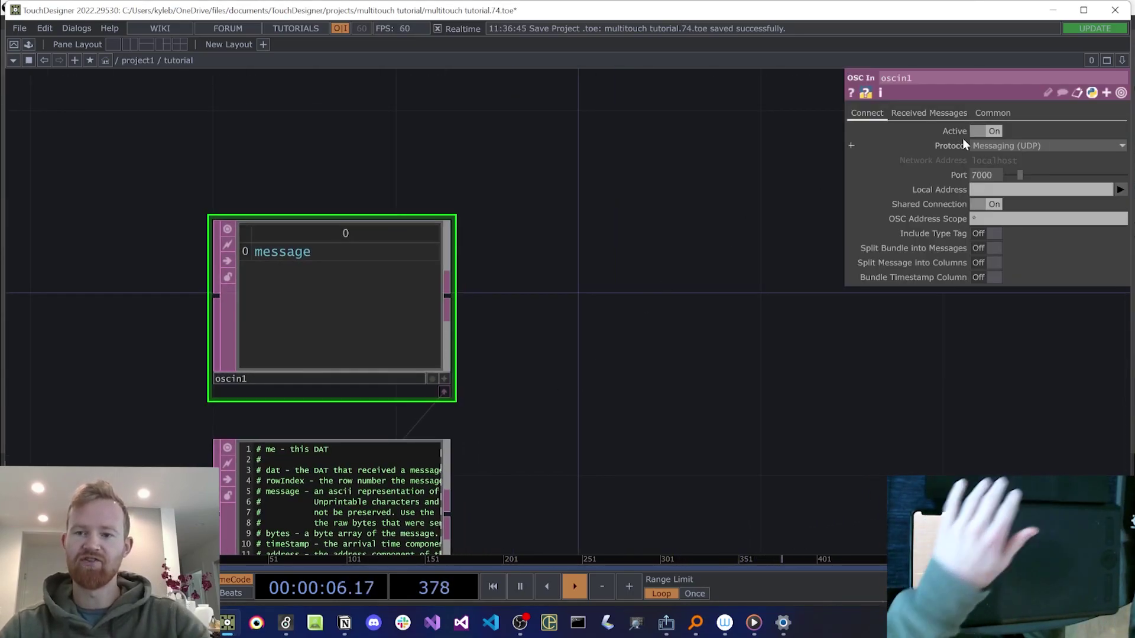
left_click(997, 178)
type("10")
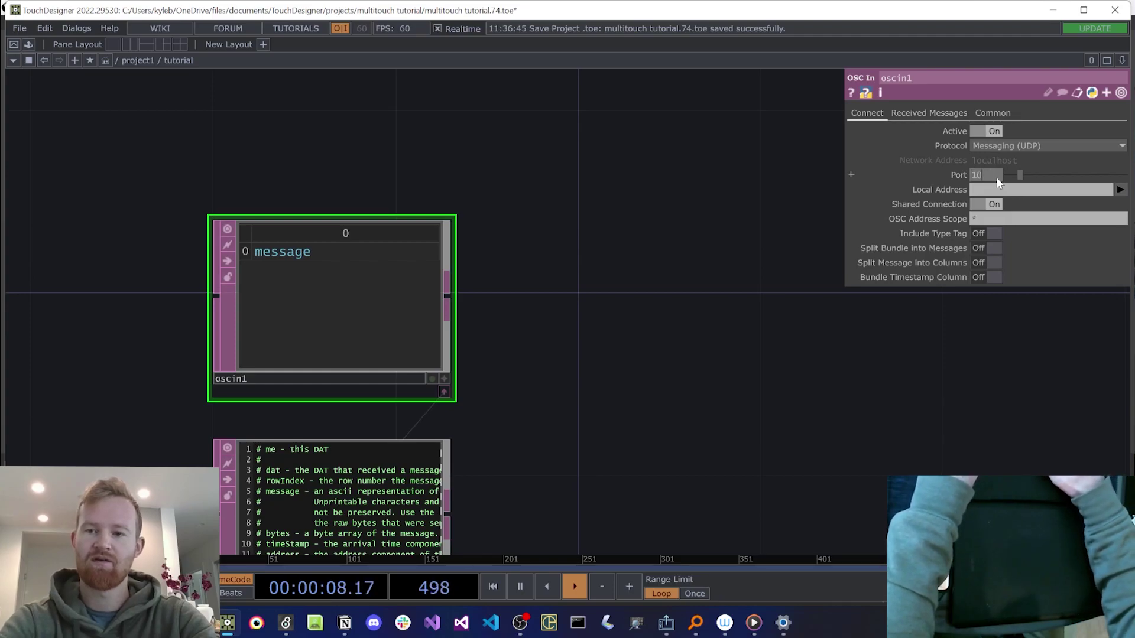
type("000")
key("Return")
scroll(331, 307, "up", 5)
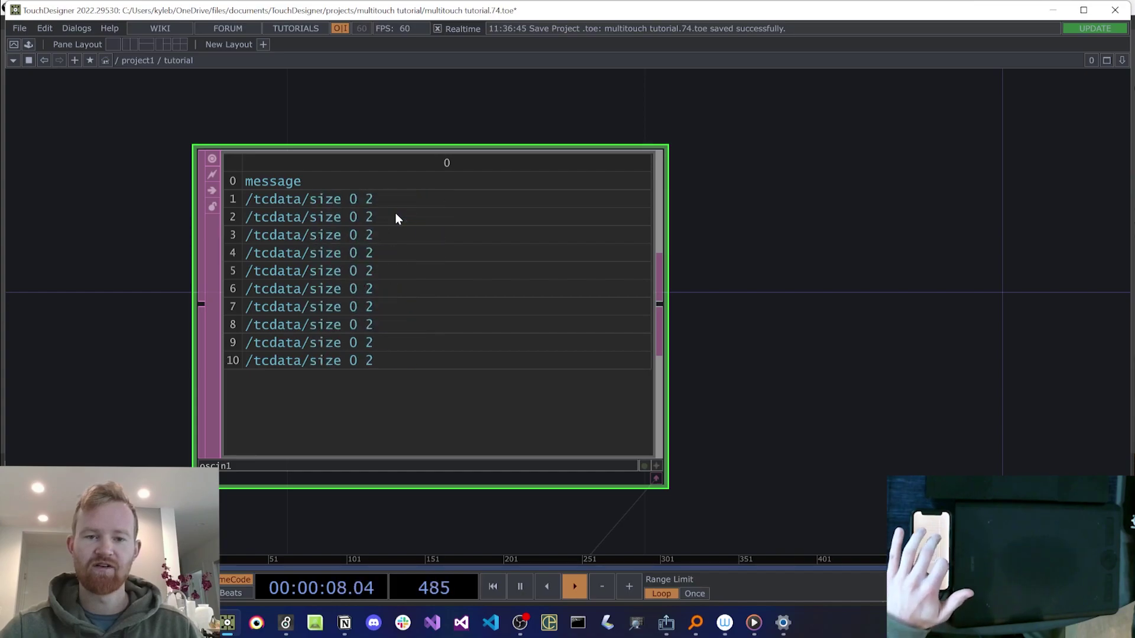
scroll(799, 320, "down", 6)
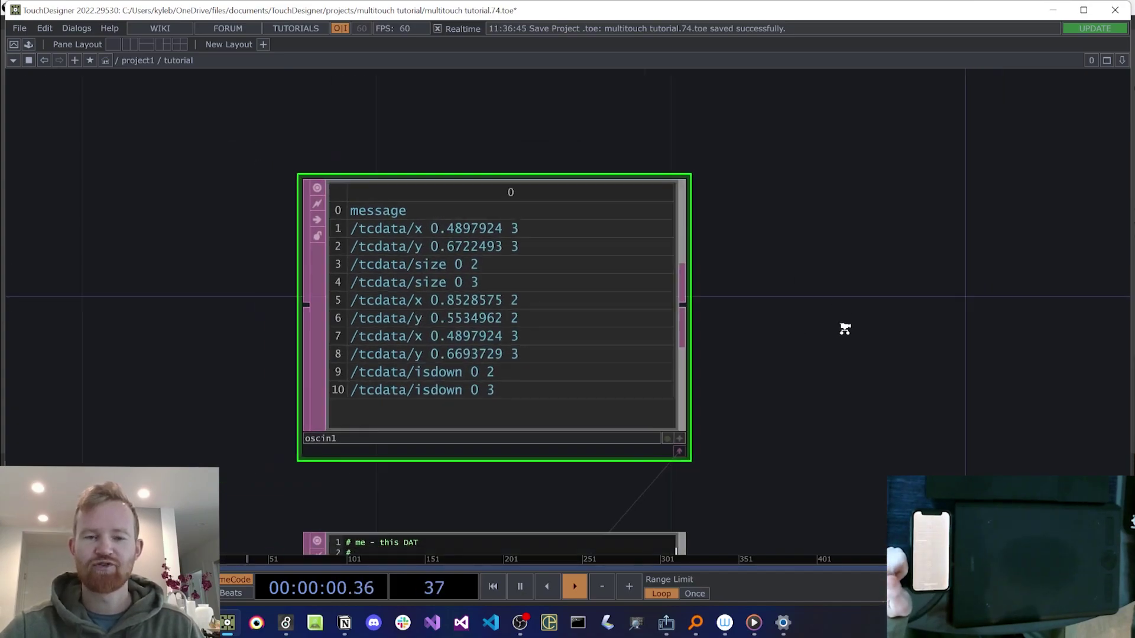
Step: Add an OSC In CHOP beside the OSC In DAT
left_click_drag(810, 354, 725, 361)
key("Tab")
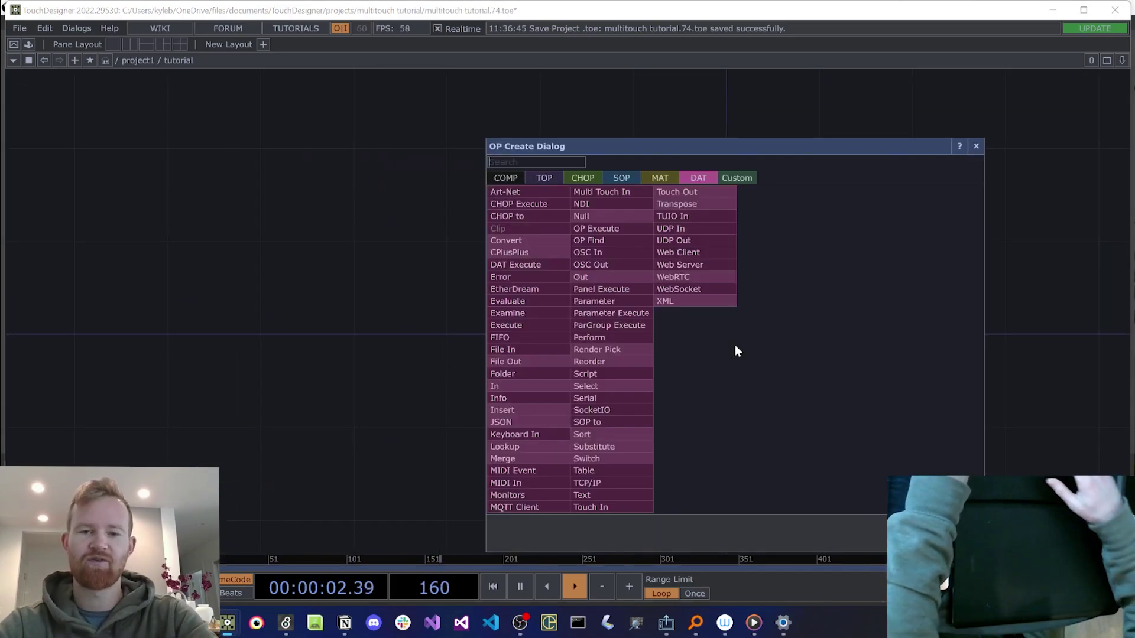
key("Tab")
key("Tab")
key("Tab")
key("Tab")
type("osc in")
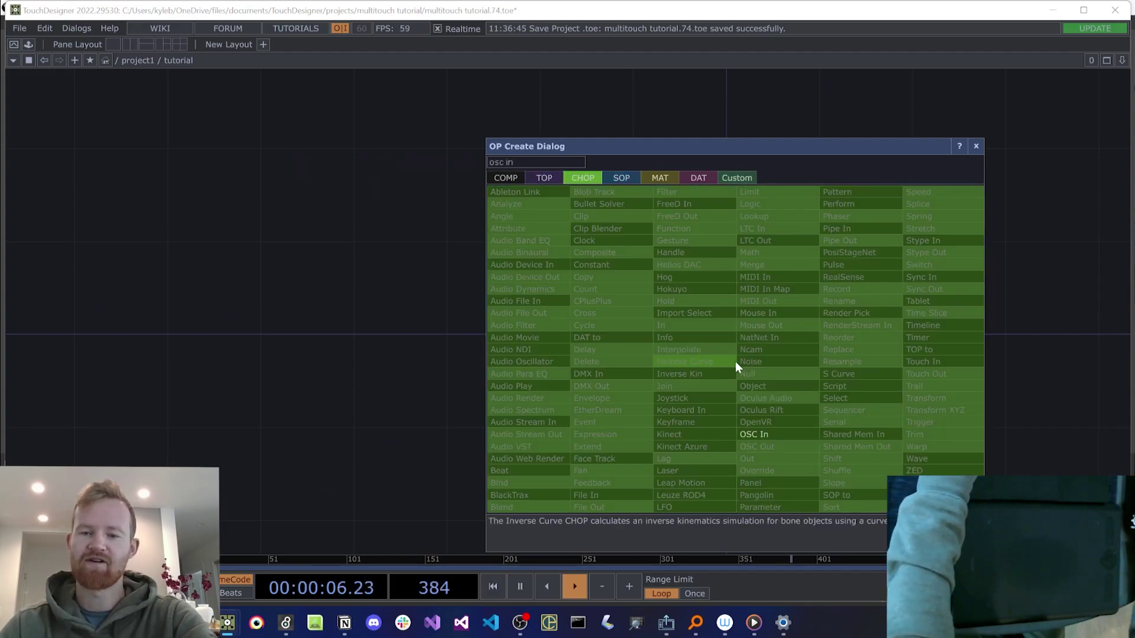
key("Return")
left_click(735, 360)
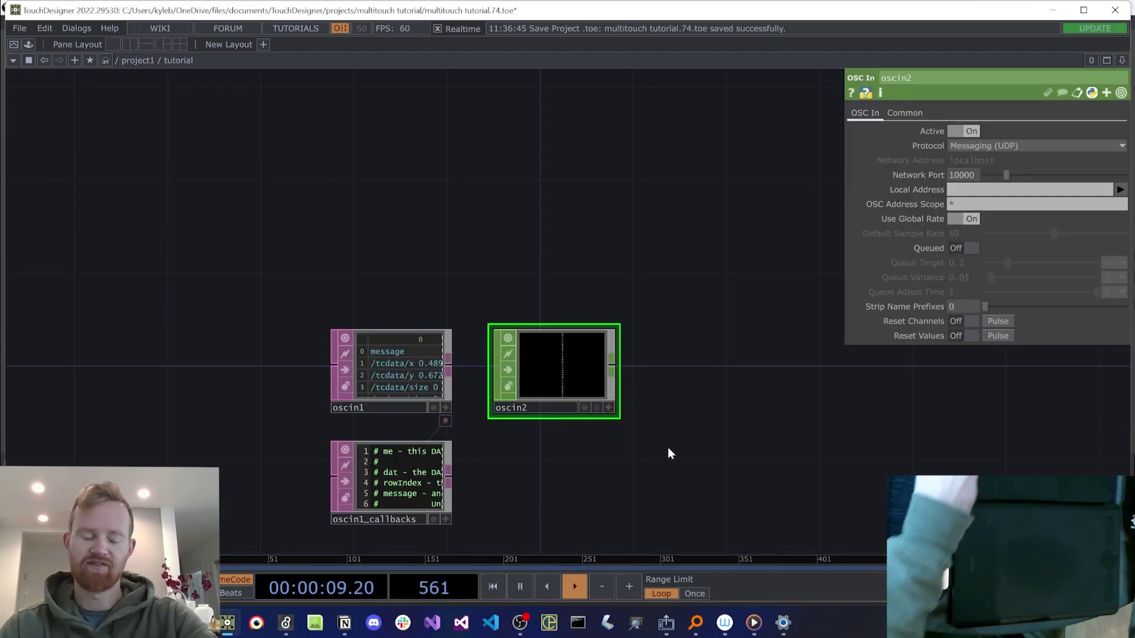
Step: Compare the touch data in both OSC In operators and move the CHOP away from the DAT to make room between them
scroll(624, 362, "up", 6)
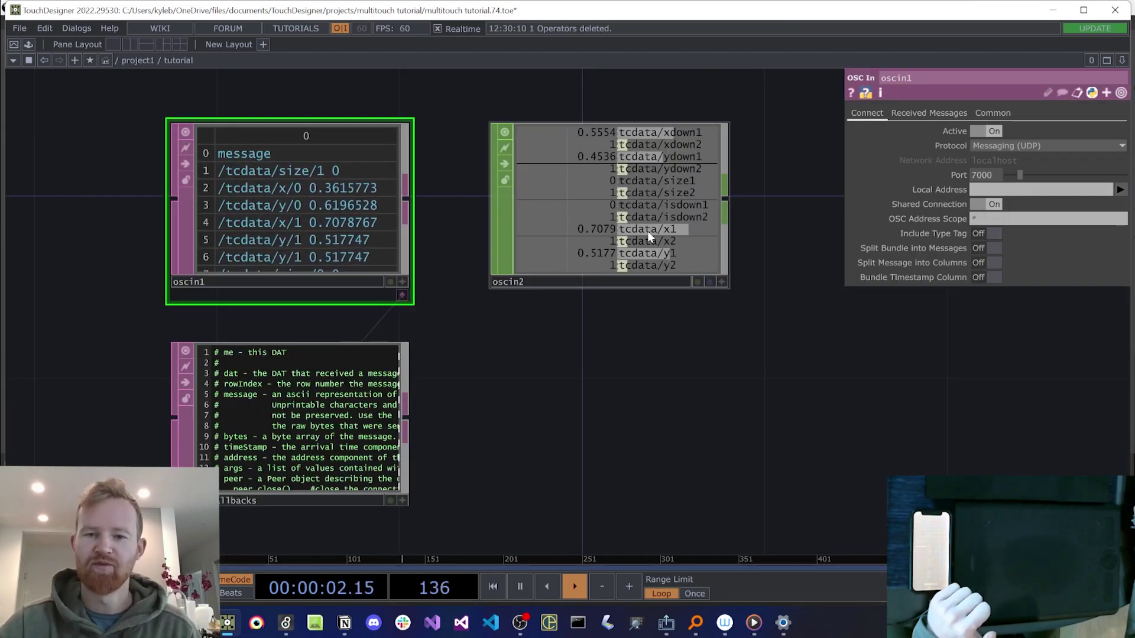
left_click_drag(671, 362, 569, 350)
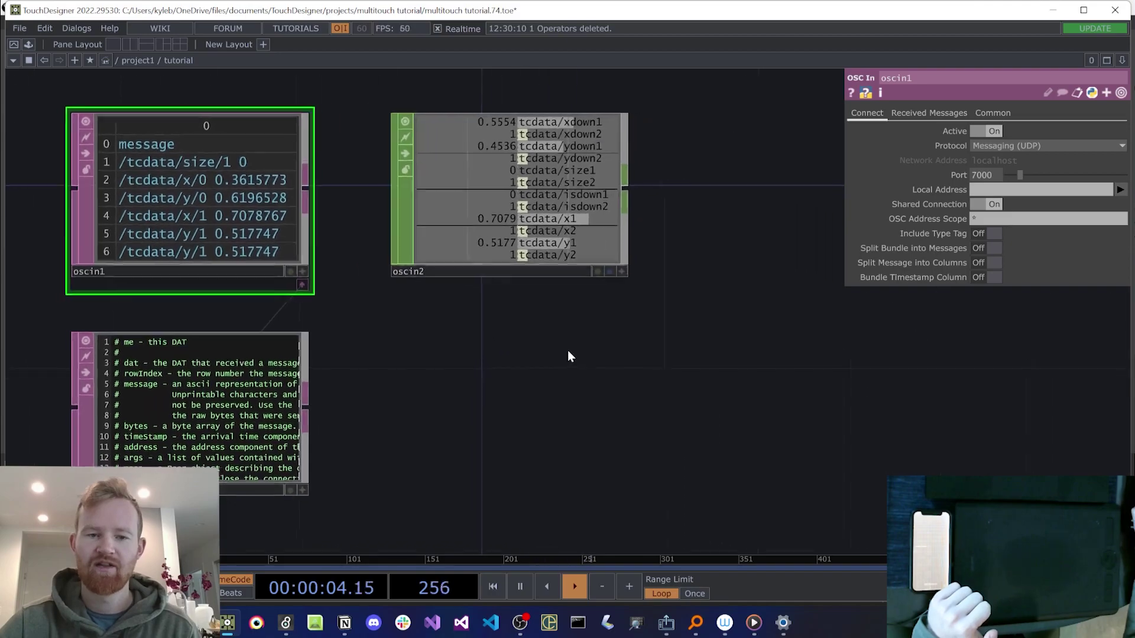
scroll(553, 349, "down", 3)
left_click_drag(504, 258, 702, 251)
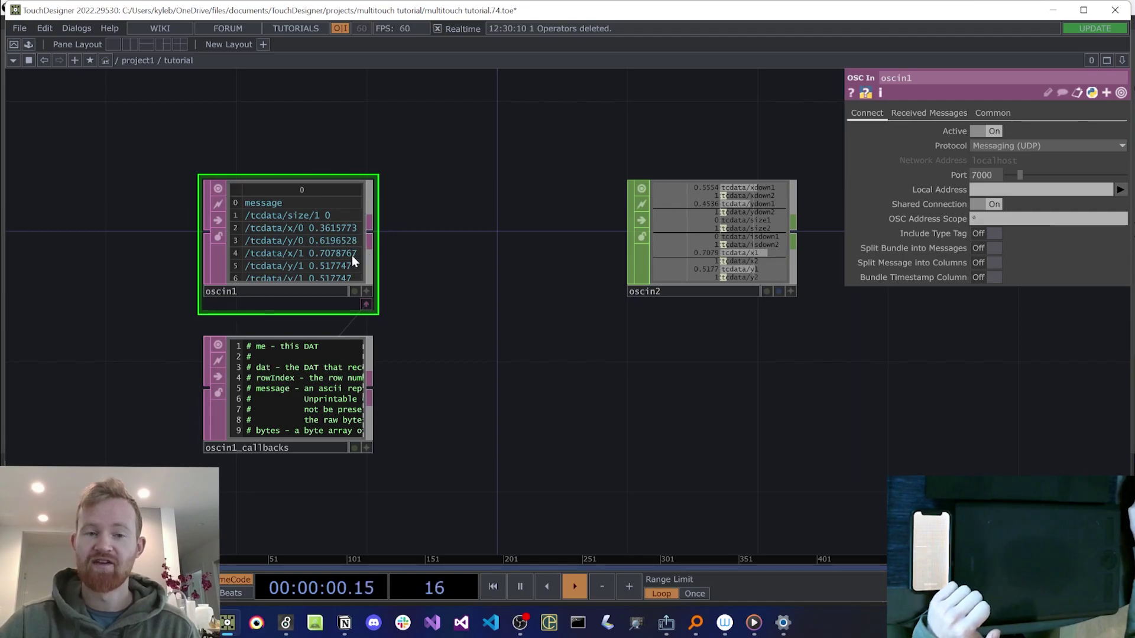
left_click(757, 232)
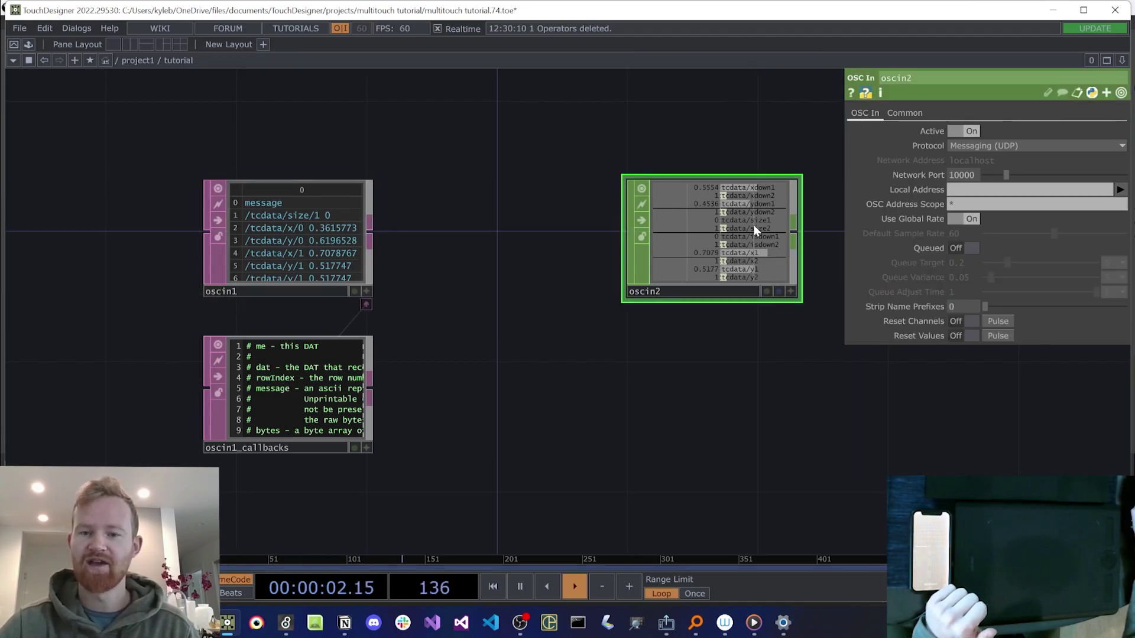
Step: Add an OSC Out DAT between the OSC In DAT and the OSC In CHOP, and move the CHOP closer to it
key("Tab")
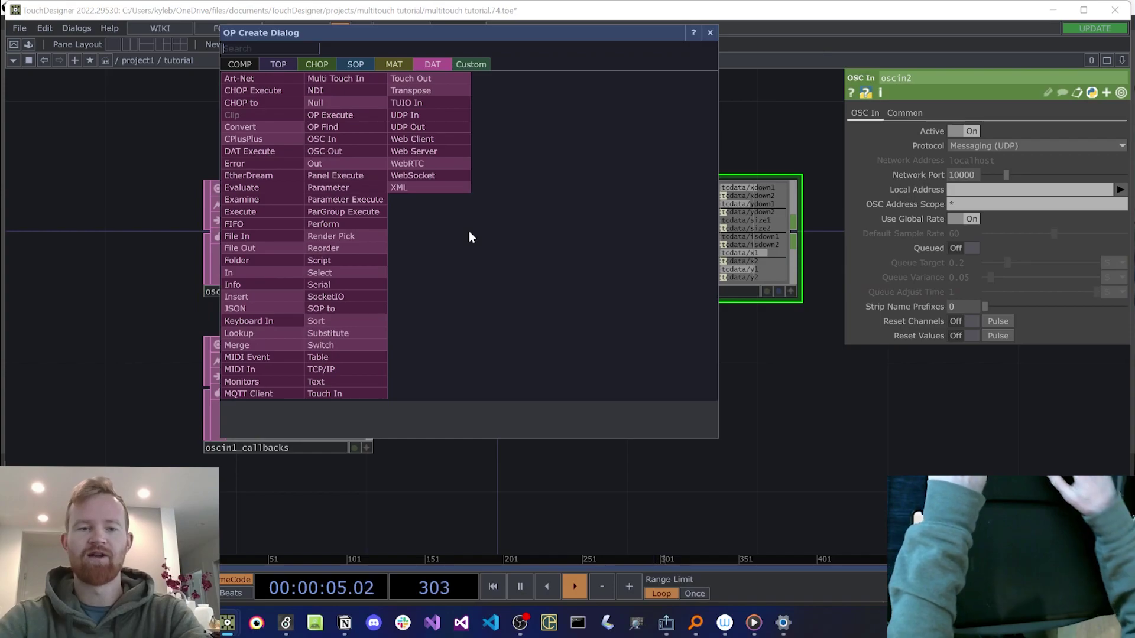
type("osc o")
key("Return")
left_click(470, 237)
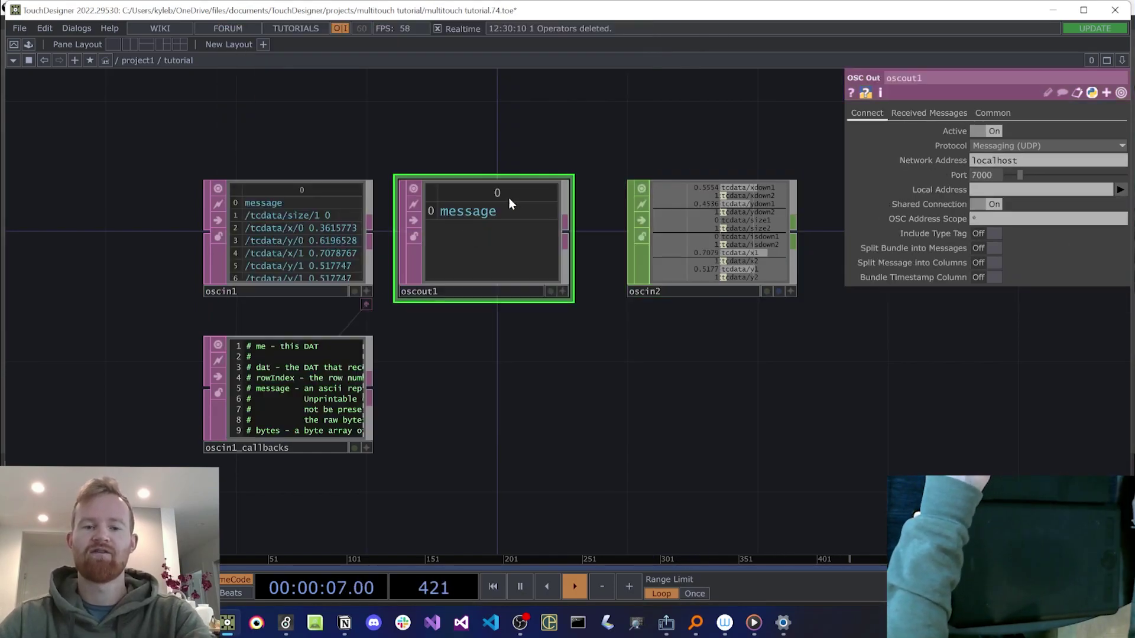
left_click_drag(737, 240, 704, 239)
Step: Open the OSC In DAT's callbacks script for editing and define value = args[0] and fingerIndex = str(int(args[1])) in onReceiveOSC
left_click(302, 409)
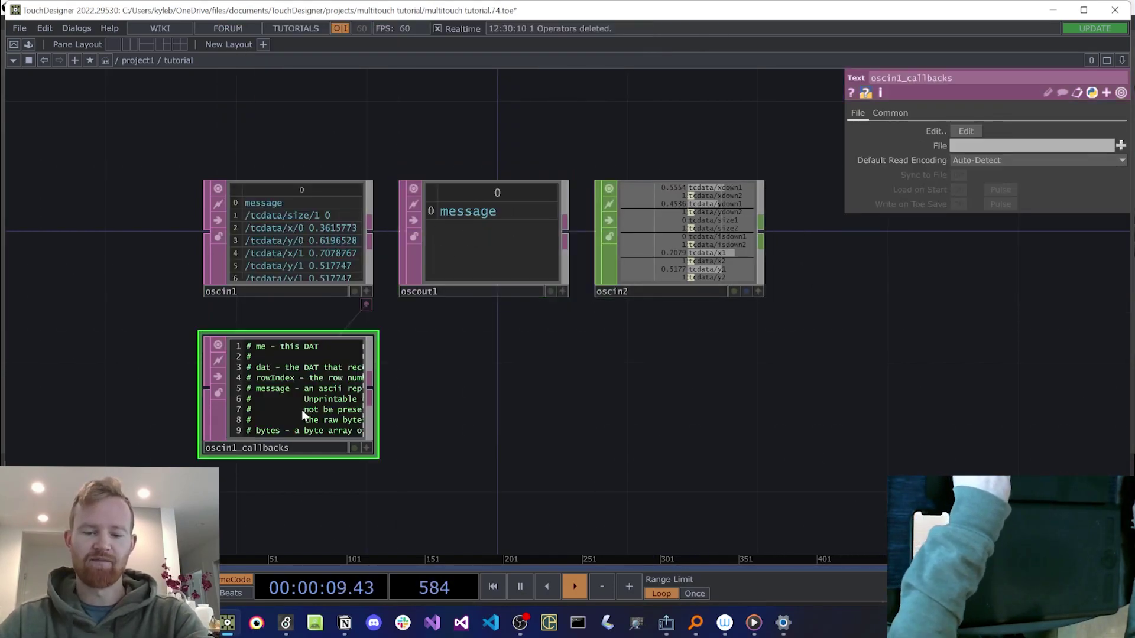
key("ctrl+e")
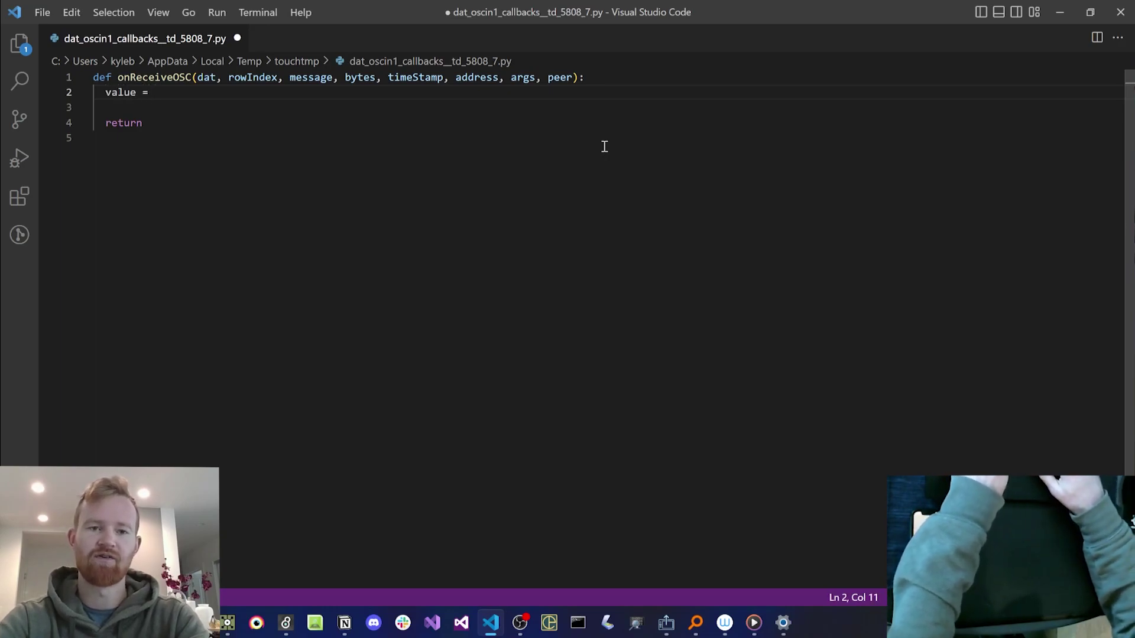
type("args[0")
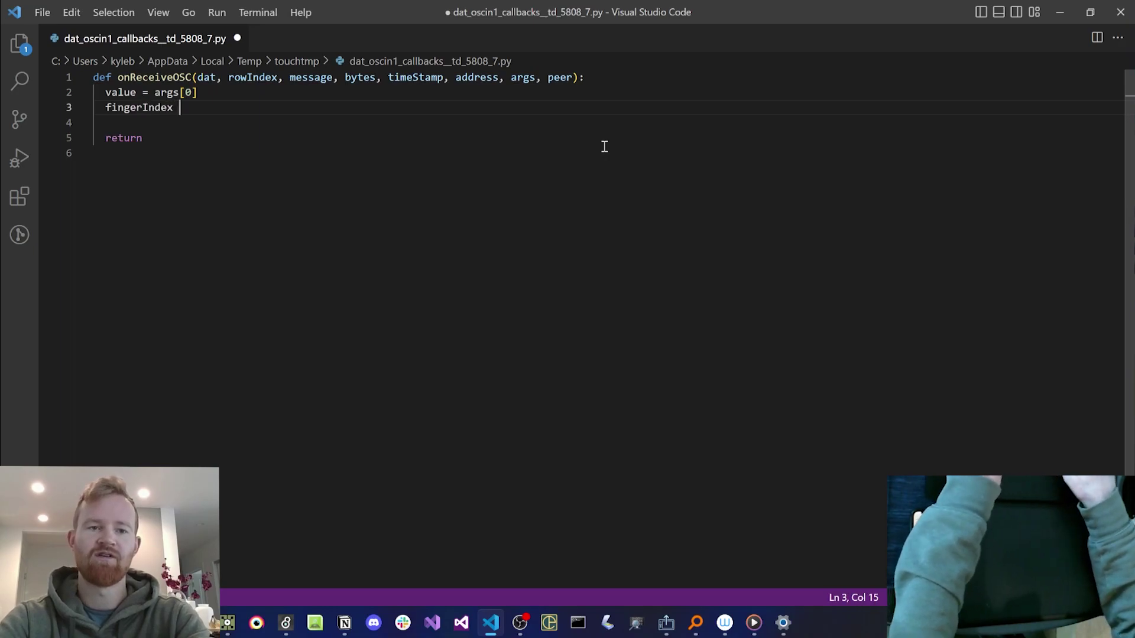
type("= args[1")
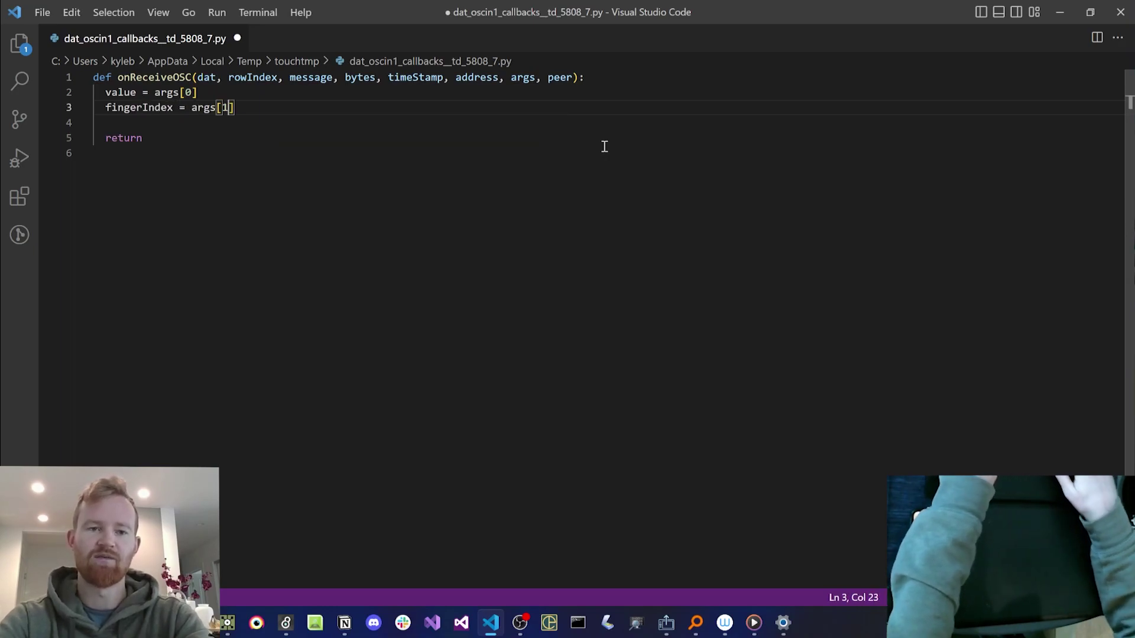
key("ctrl+Left")
key("ctrl+Left")
type("st")
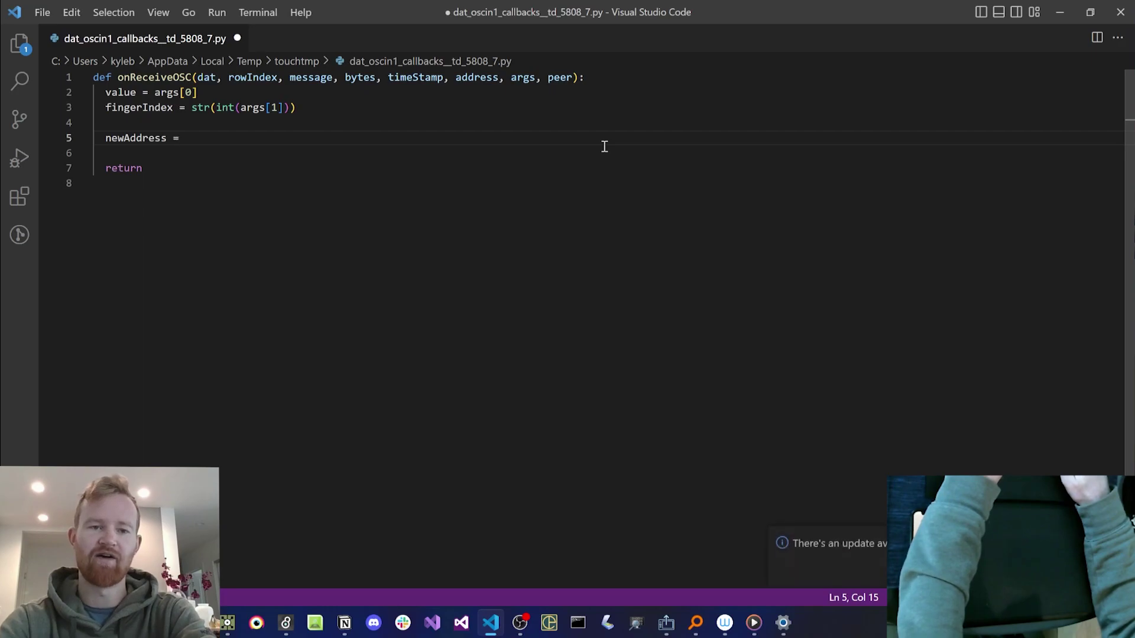
Step: Complete the newAddress assignment in onReceiveOSC as address + "/" + fingerIndex
type("address + \"/")
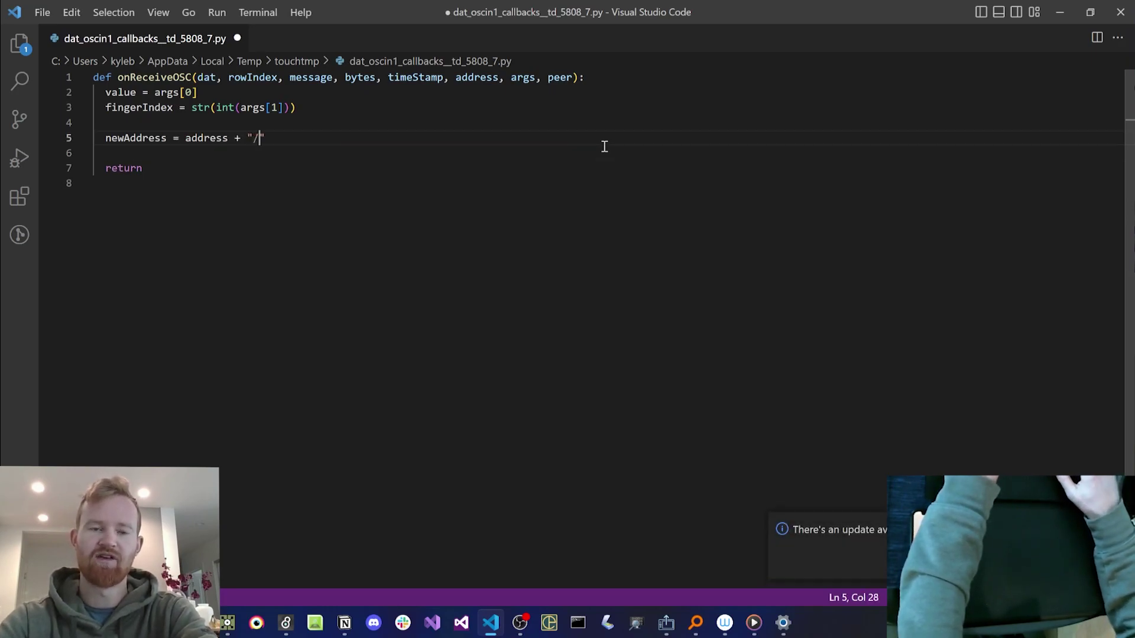
type("\" + ")
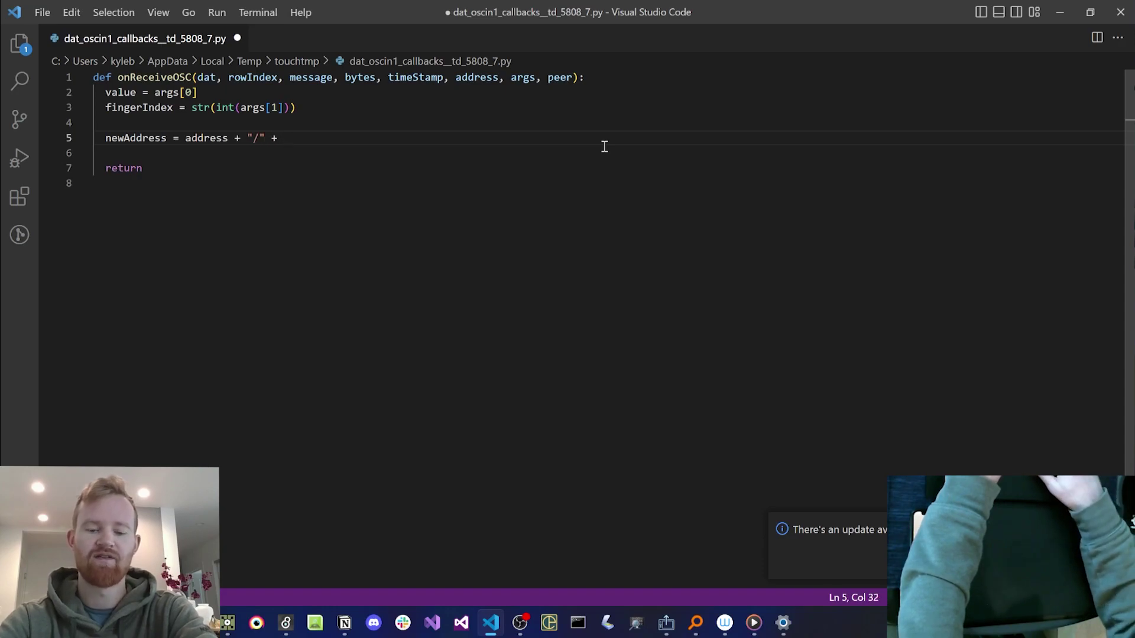
type("fingerIndex")
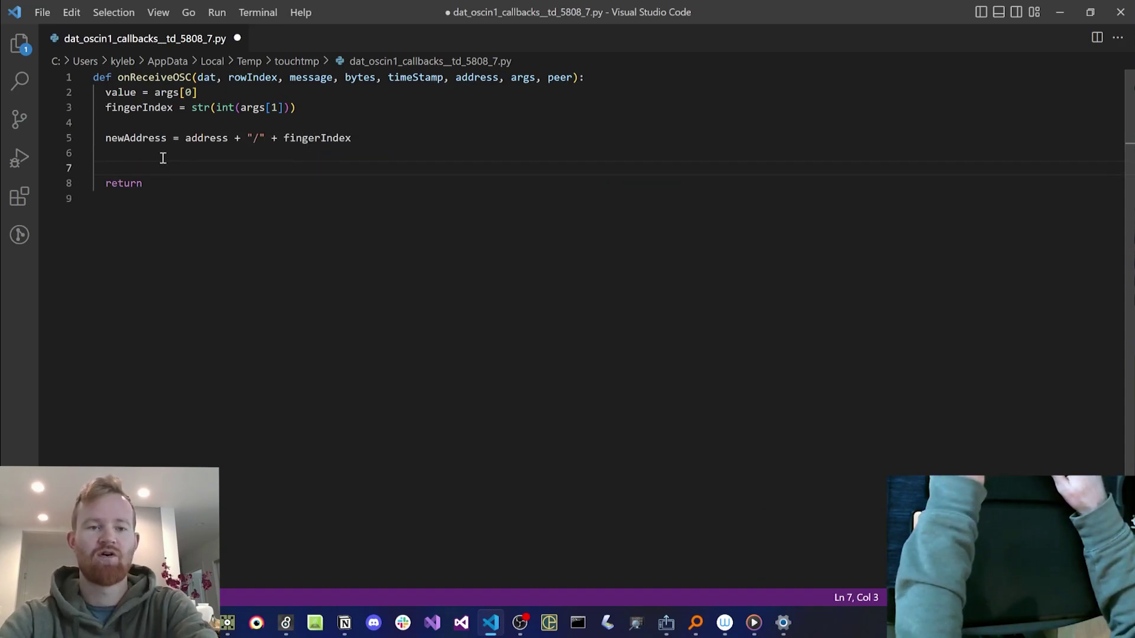
Step: Add op("oscout1").sendOSC(newAddress, [value]) before the return in onReceiveOSC and save the callbacks script
key("ctrl+s")
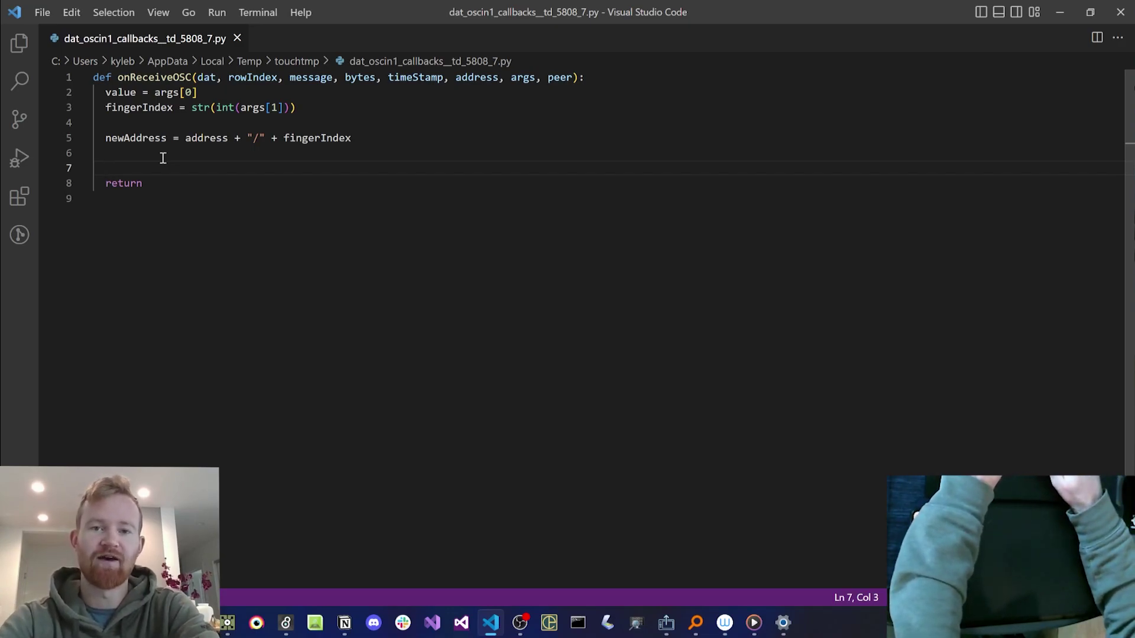
type("op")
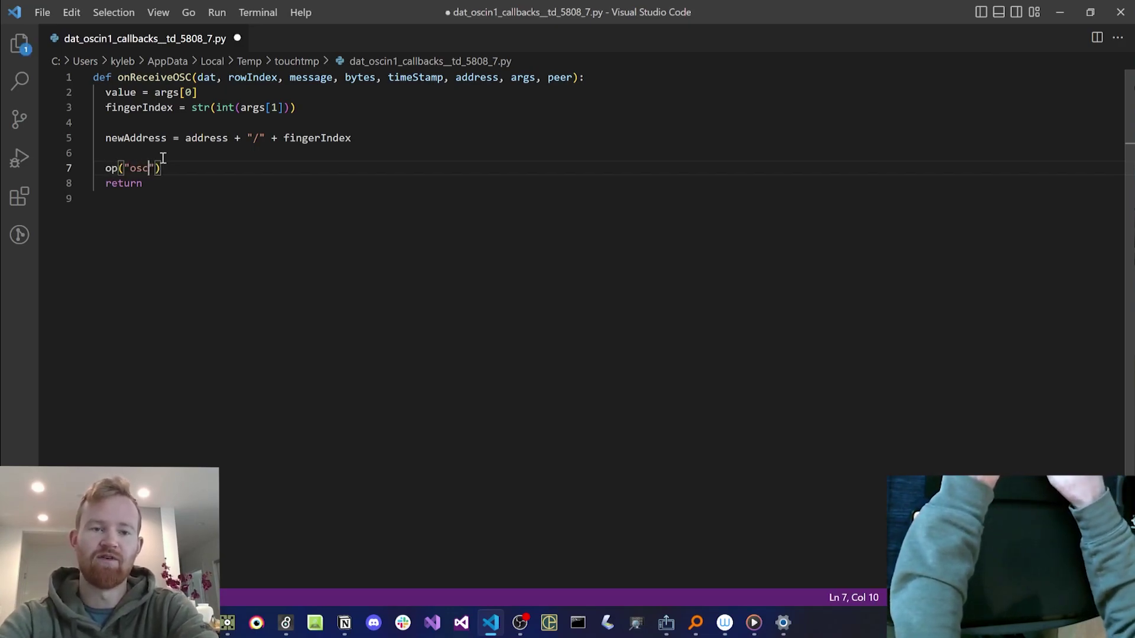
type("(\"oscout1\").sendOSC(")
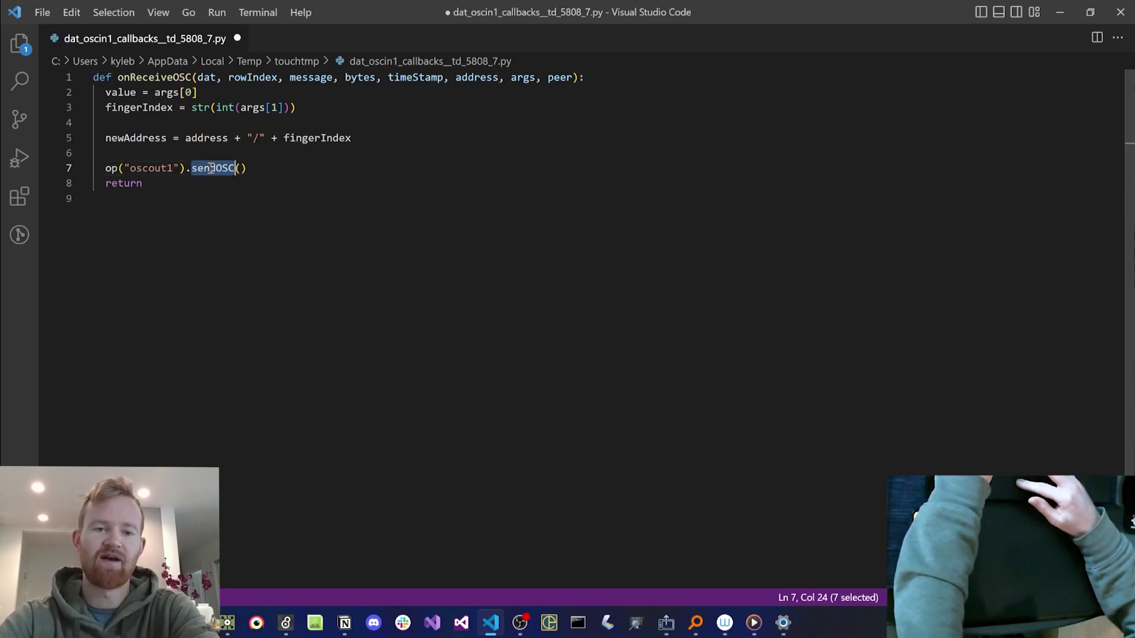
double_click(157, 168)
left_click(242, 169)
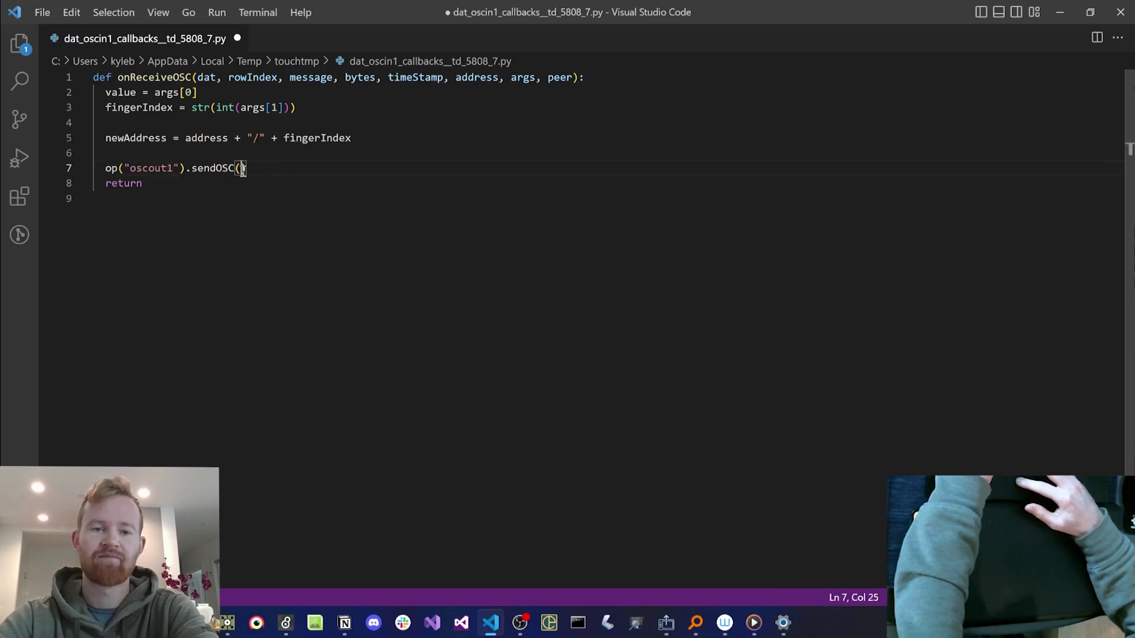
type("newAddress")
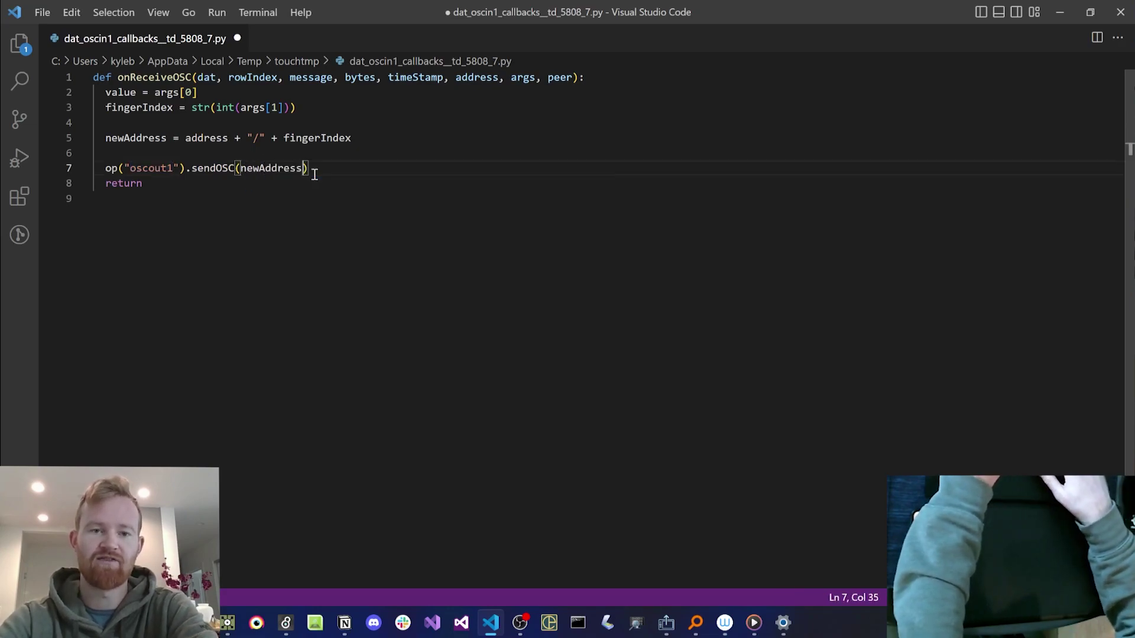
type(", [value])")
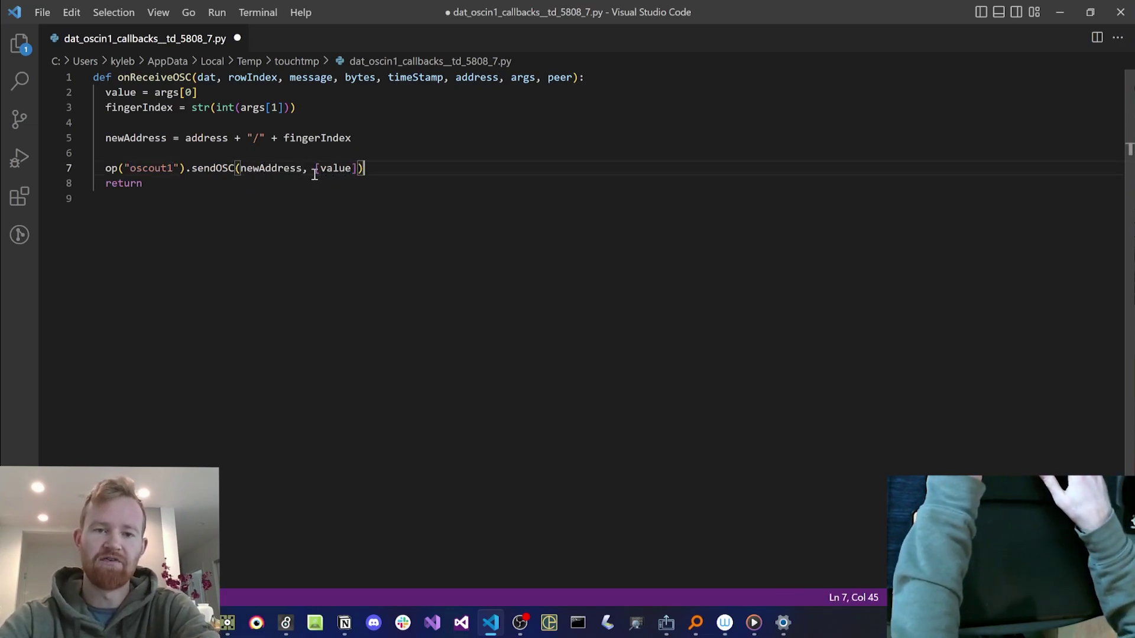
key("ctrl+s")
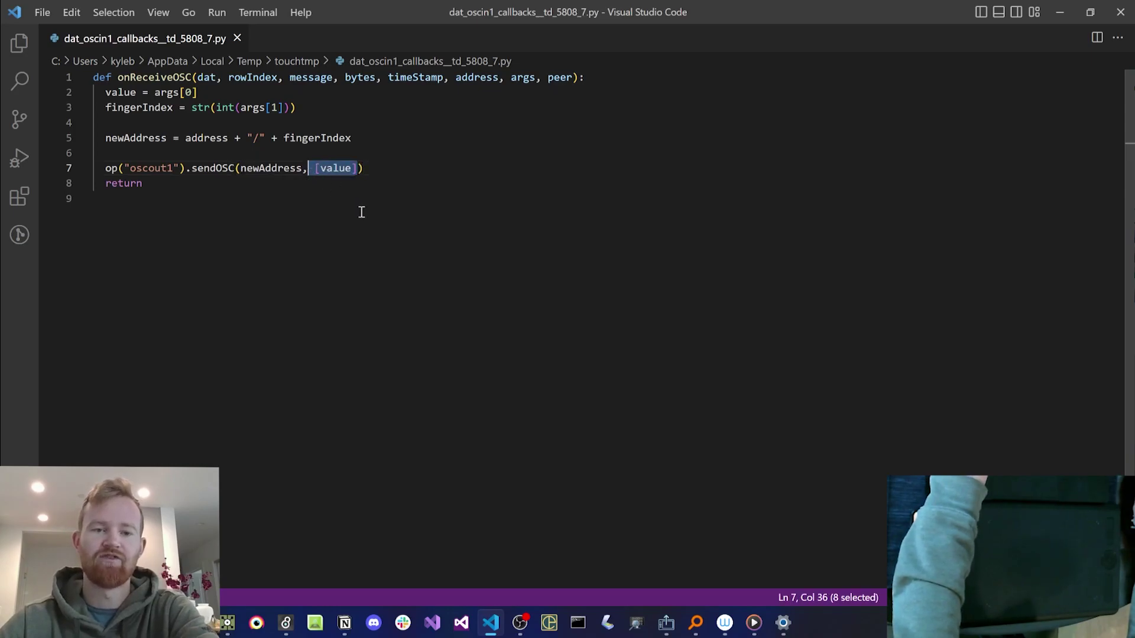
left_click(363, 212)
double_click(213, 168)
left_click(413, 178)
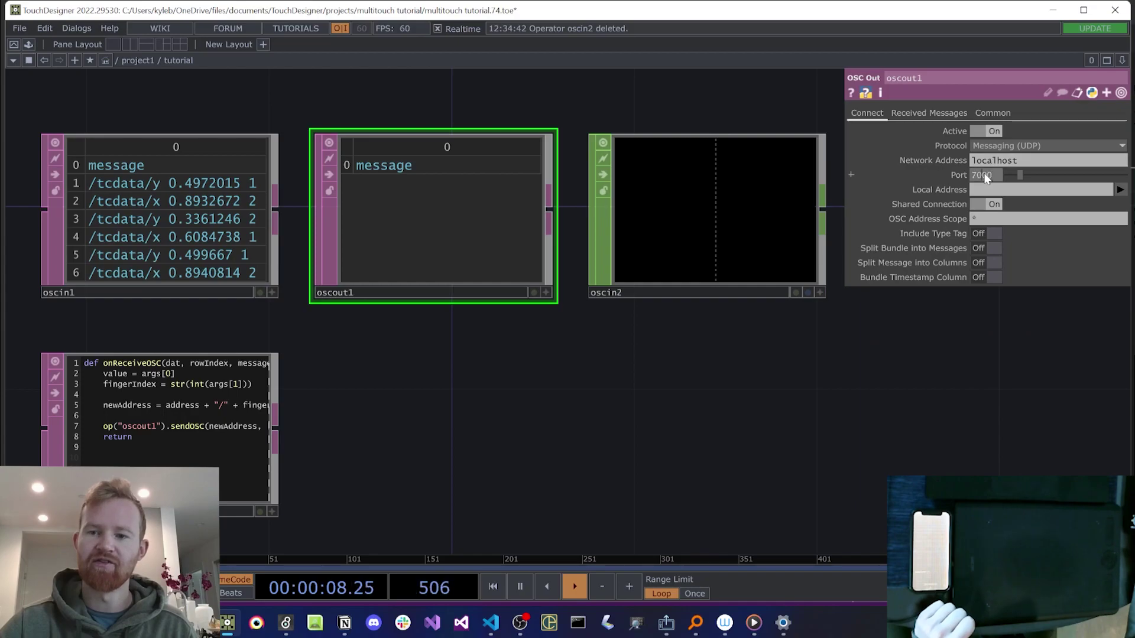
Step: Switch to TouchDesigner, set the OSC In CHOP's network port to 7000, and inspect its incoming per-finger channels
left_click(725, 172)
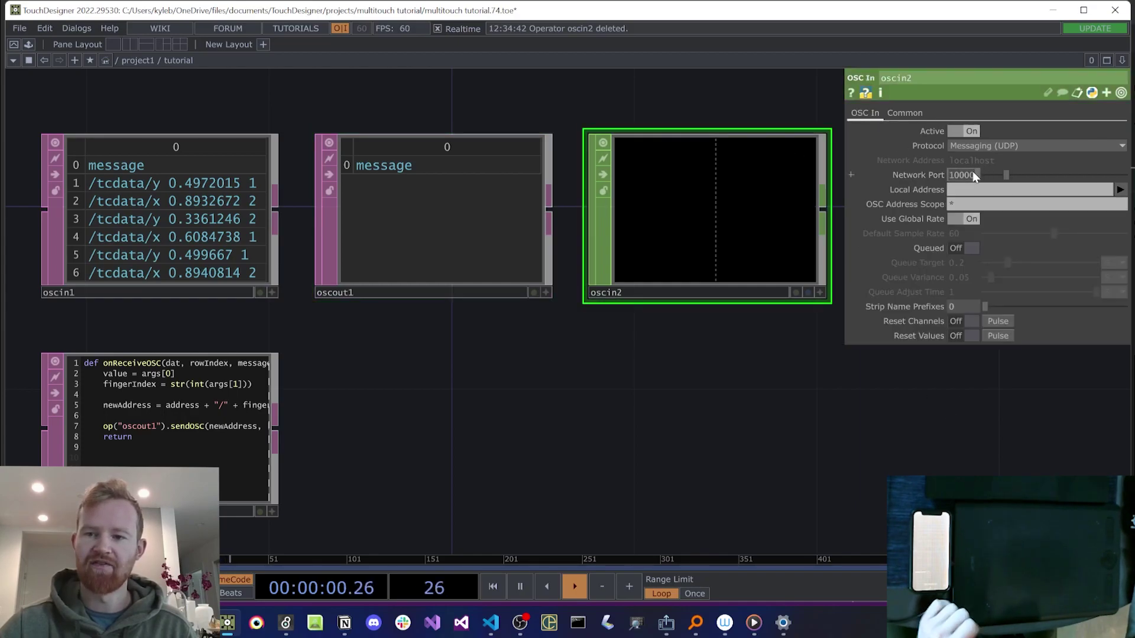
type("7000")
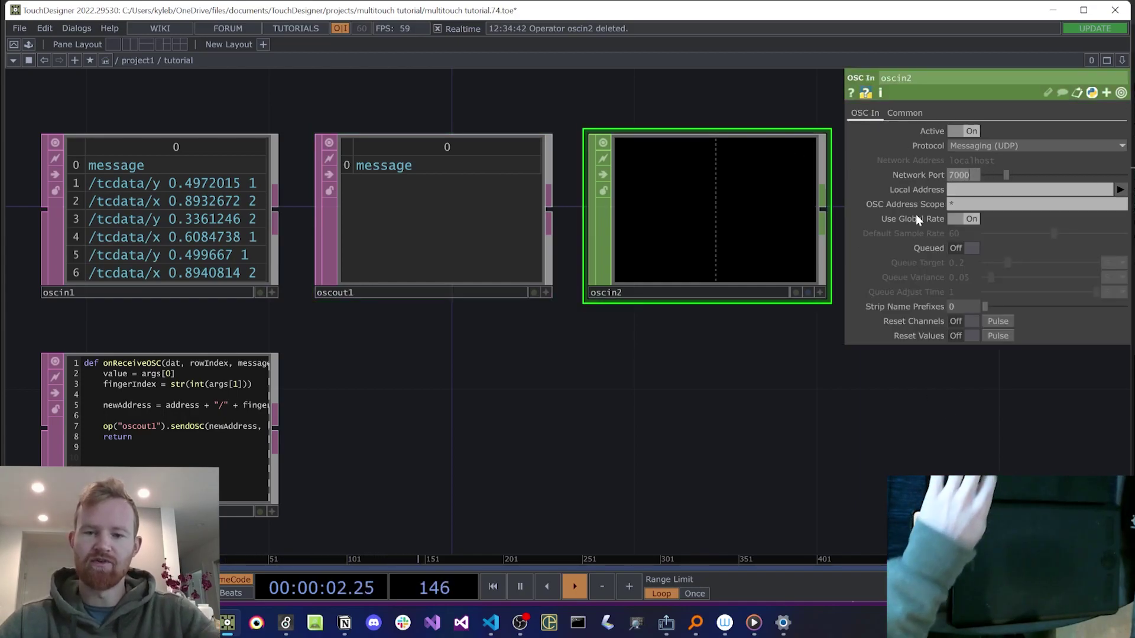
left_click(744, 380)
scroll(727, 414, "up", 5)
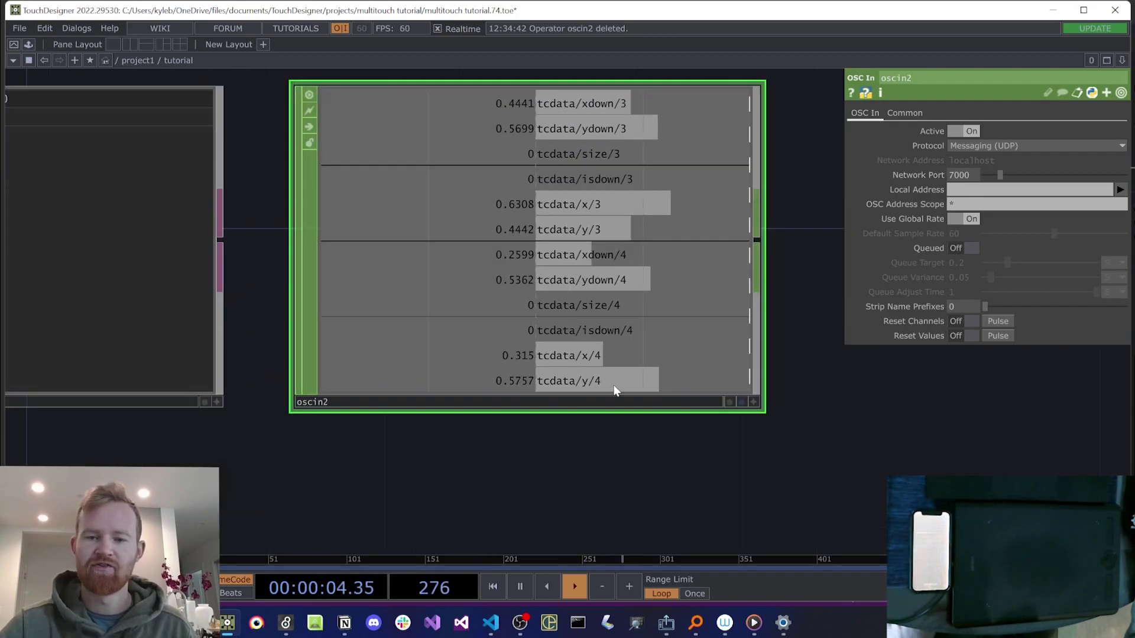
left_click_drag(772, 456, 760, 468)
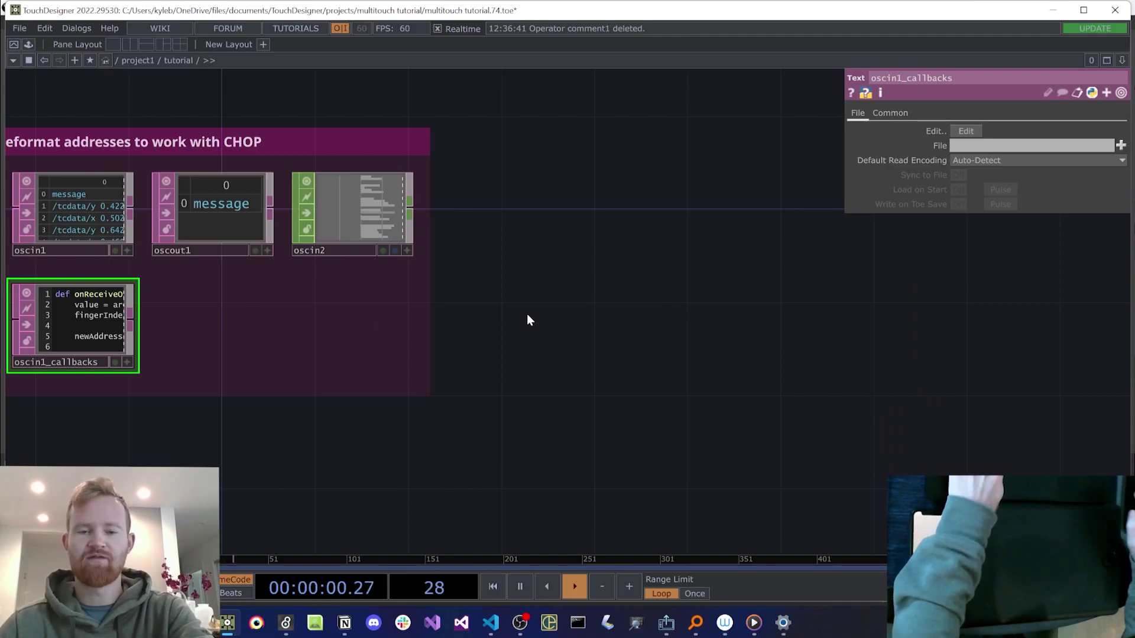
Step: Add a network comment beside the address-reformatting group listing "- x position", "- y position", "- scale" and "- color" on separate lines
key("alt+c")
key("BackSpace")
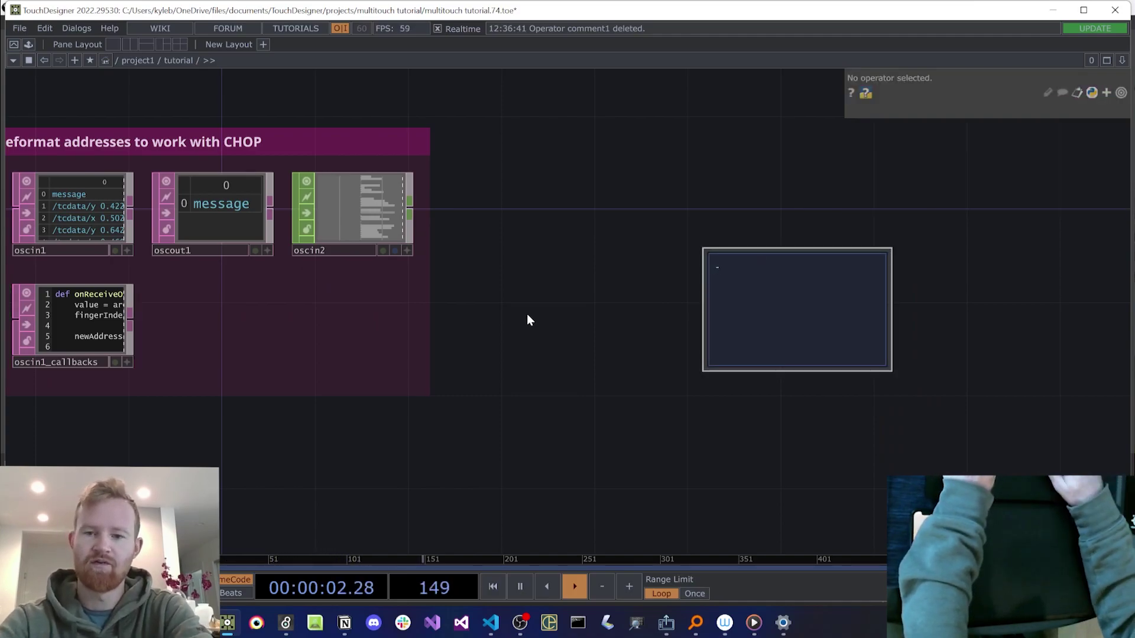
type("- x position")
key("Return")
type("- y position")
key("Return")
type("- scale")
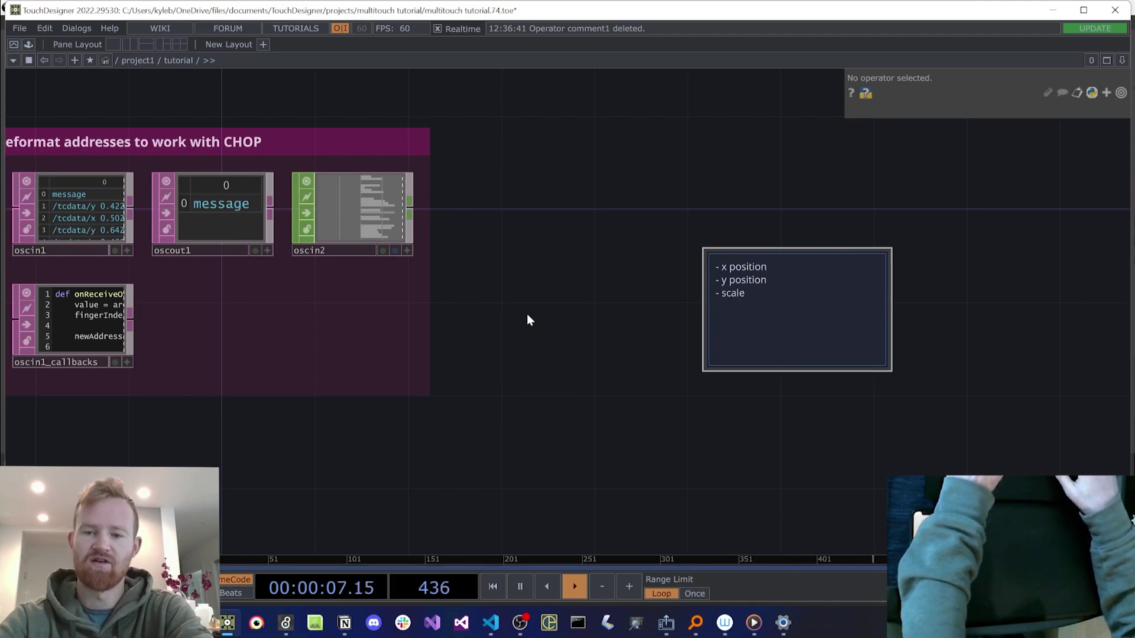
key("Return")
type("- color")
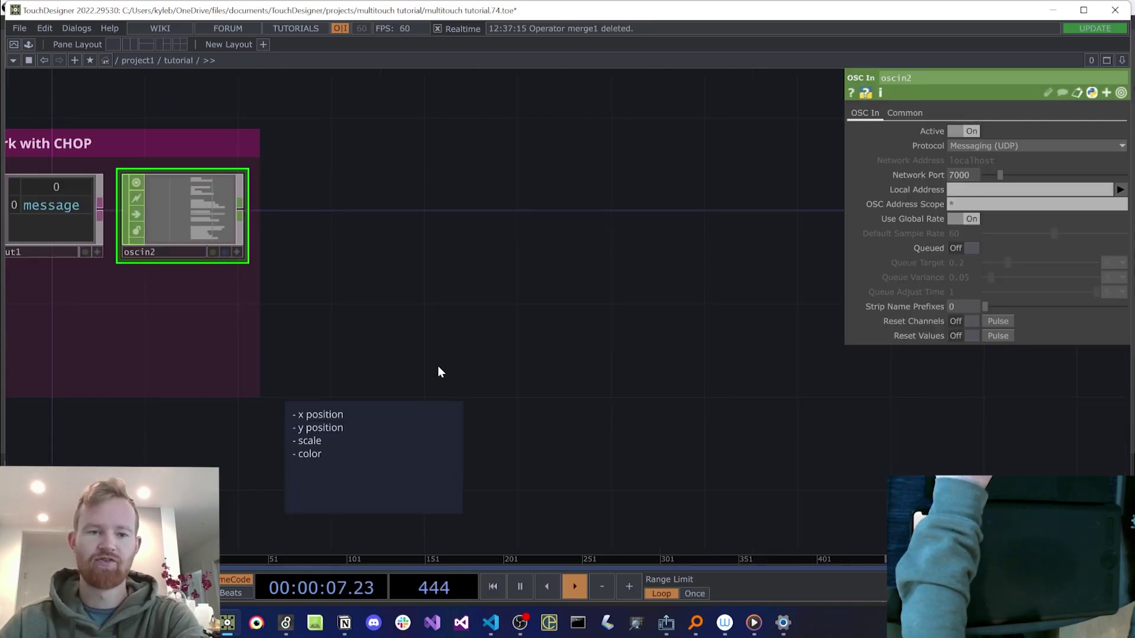
Step: Add a Select CHOP after the OSC In CHOP and restrict its channel names to the isdown channels
left_click_drag(437, 365, 504, 342)
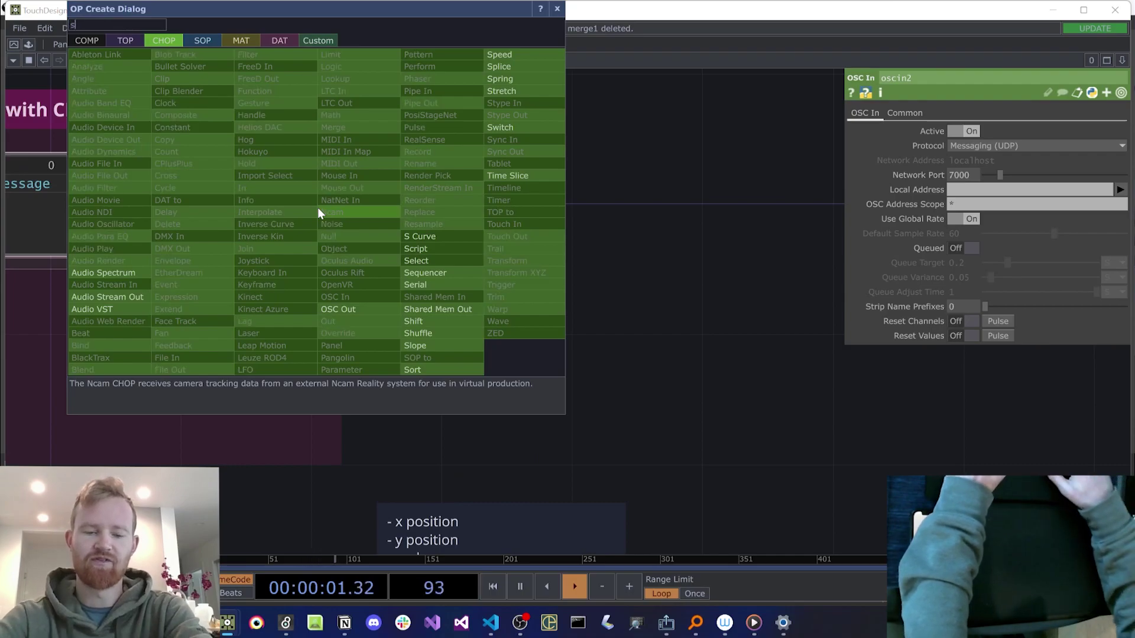
left_click(317, 207)
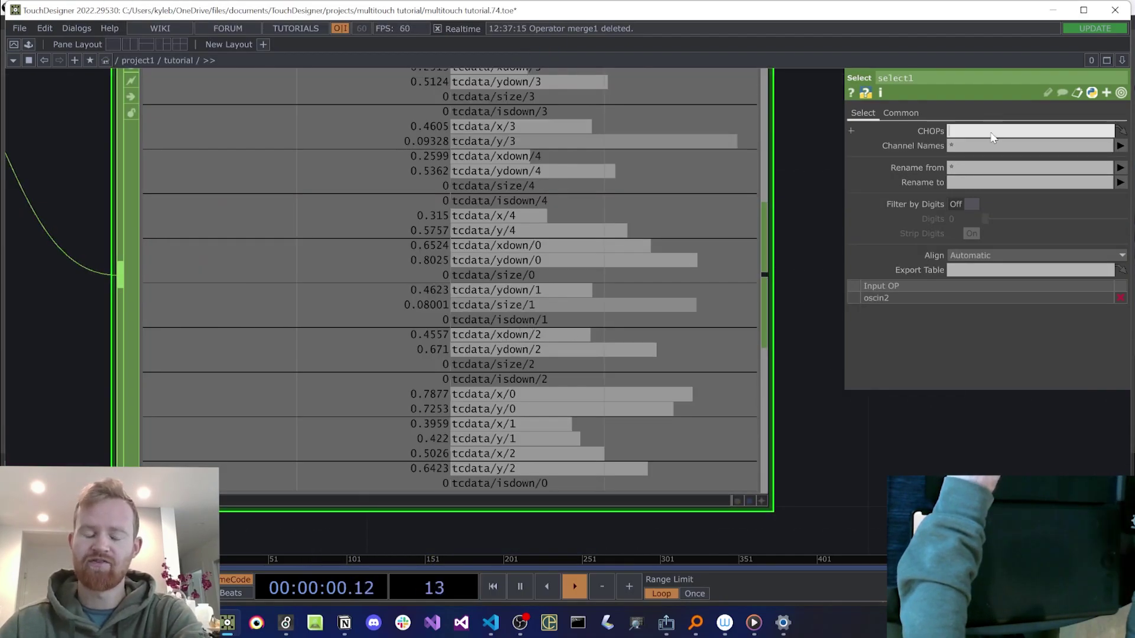
type("isdown*")
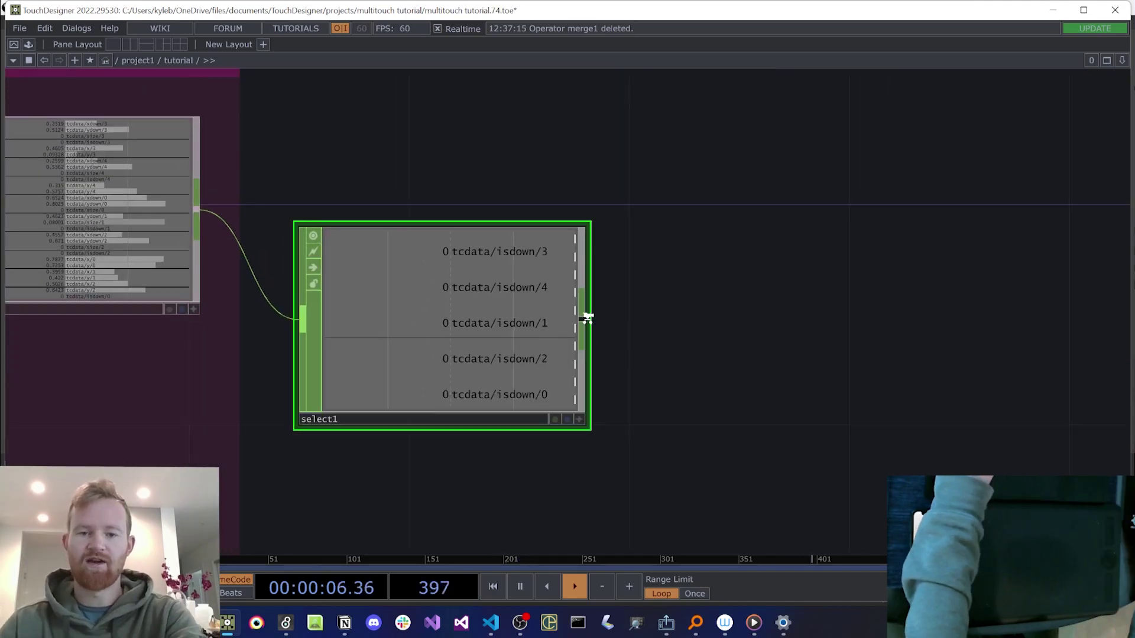
Step: Append a Trigger CHOP to the Select CHOP and move both operators lower, below the OSC In CHOP's row
scroll(587, 319, "down", 2)
left_click(586, 318)
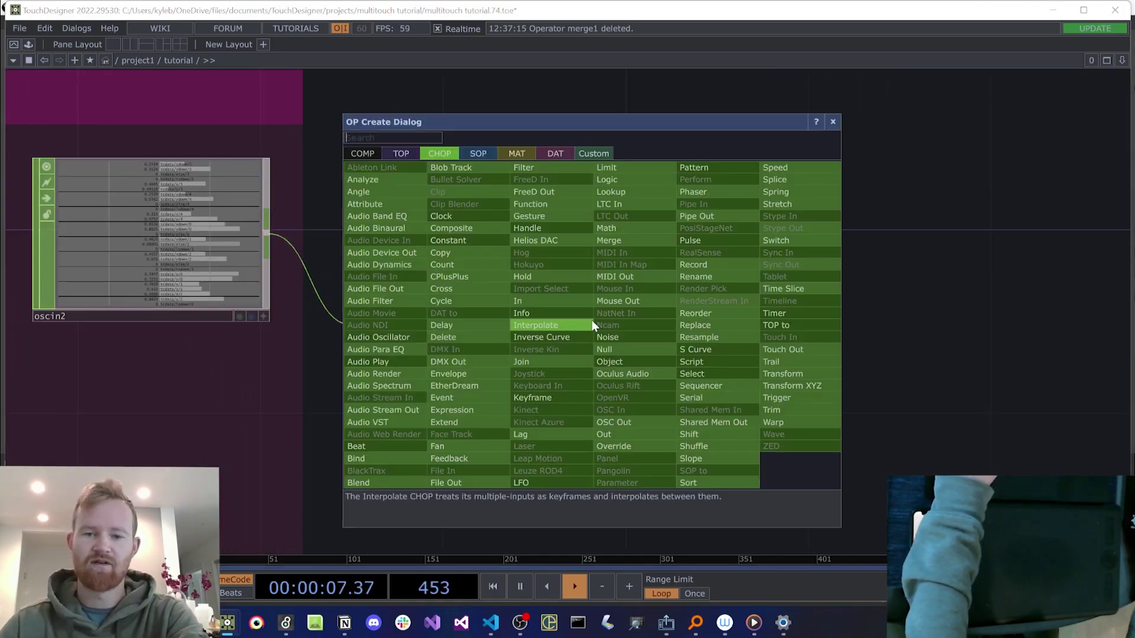
type("trigg")
key("Return")
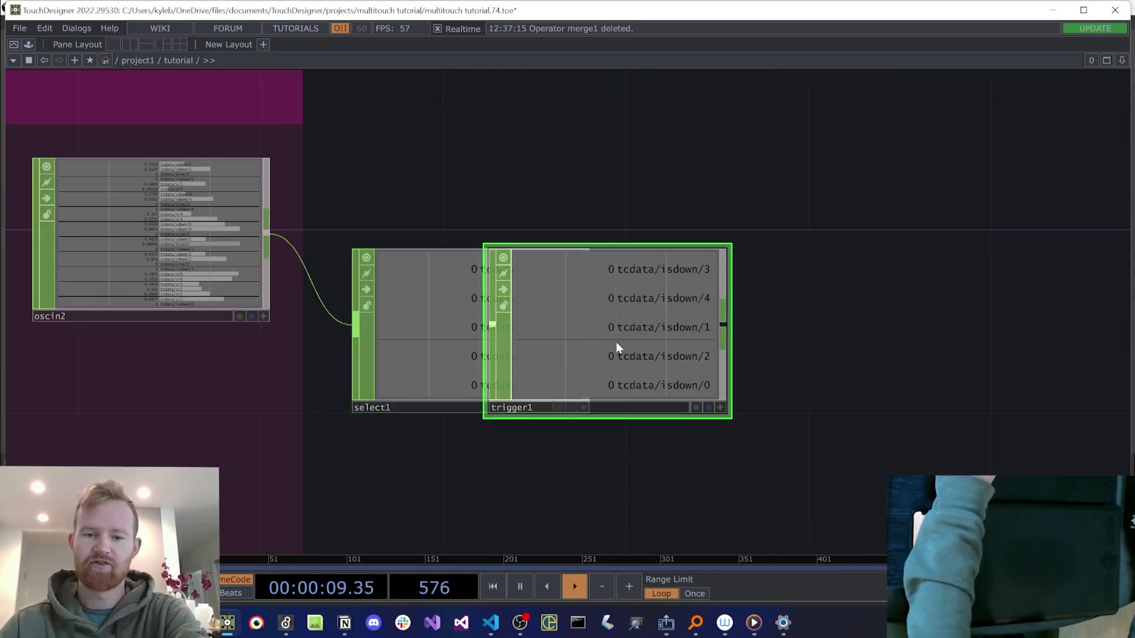
left_click(717, 329)
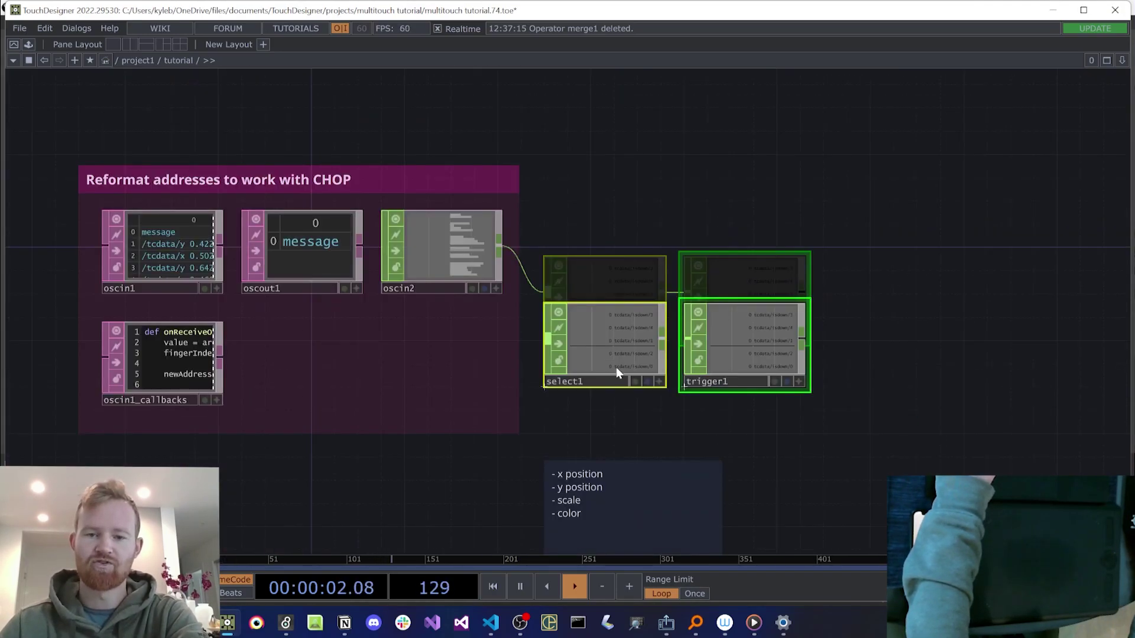
left_click_drag(616, 367, 617, 368)
left_click_drag(852, 360, 705, 390)
Step: Set the Trigger CHOP's sustain level to .7 and its release length to 0.25 seconds
scroll(650, 384, "up", 5)
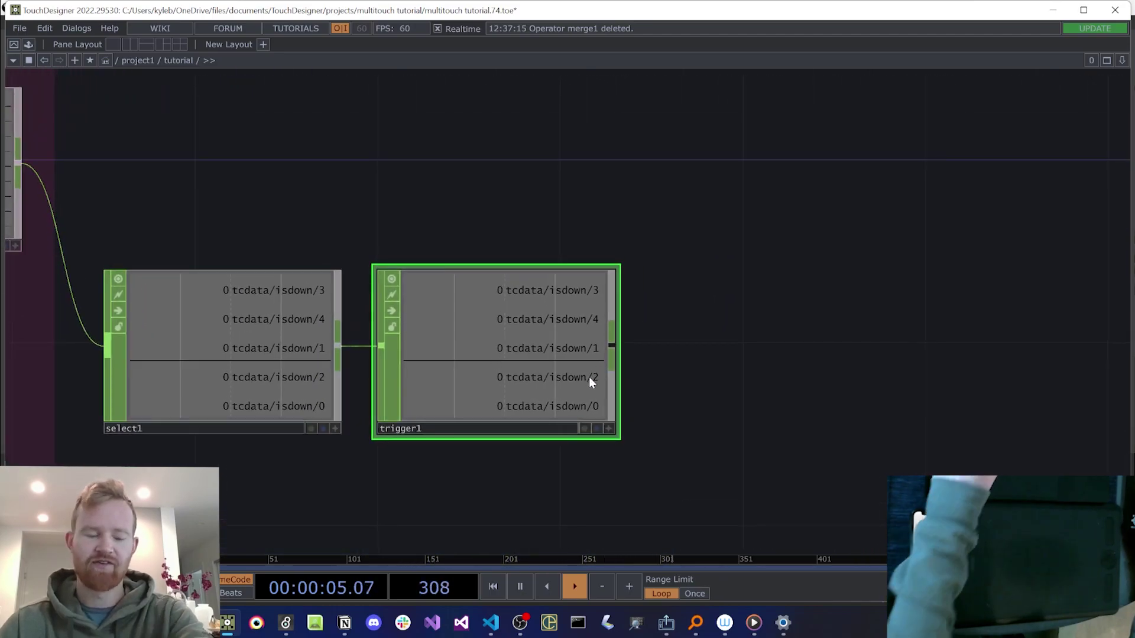
key("p")
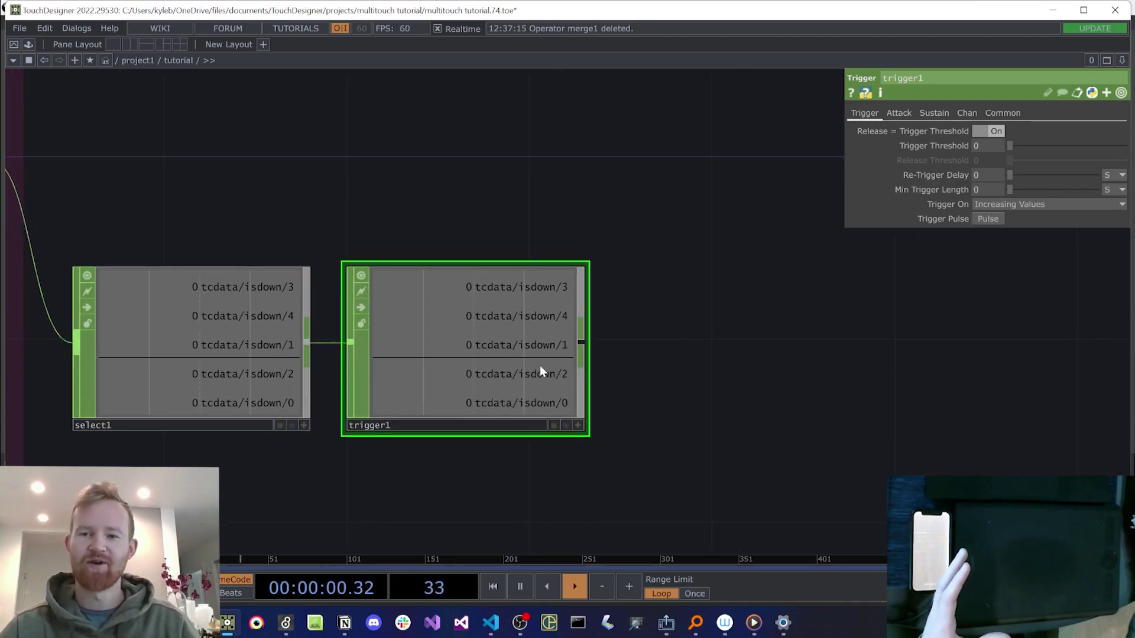
scroll(509, 375, "up", 4)
left_click(899, 113)
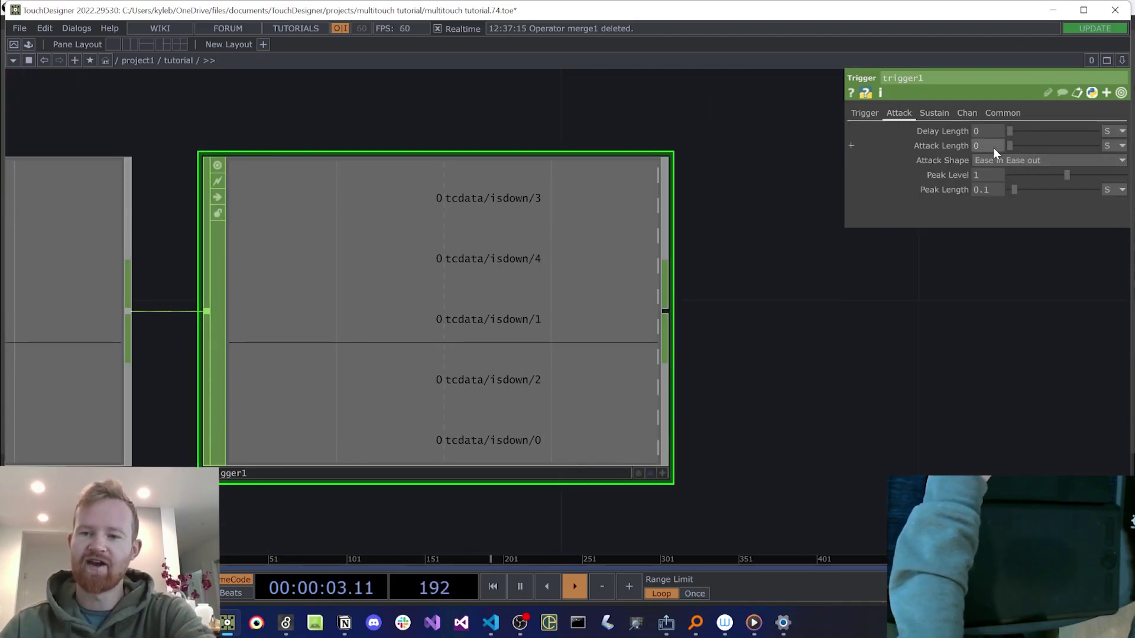
left_click(934, 113)
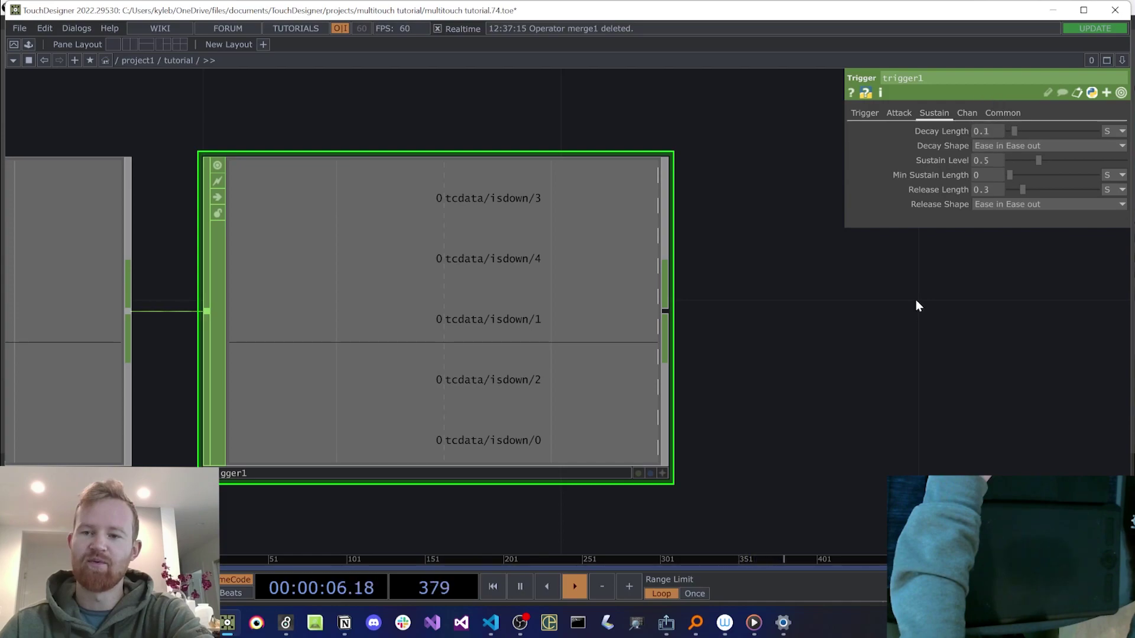
left_click(986, 162)
type(".7")
left_click(987, 189)
type("0.25")
key("Return")
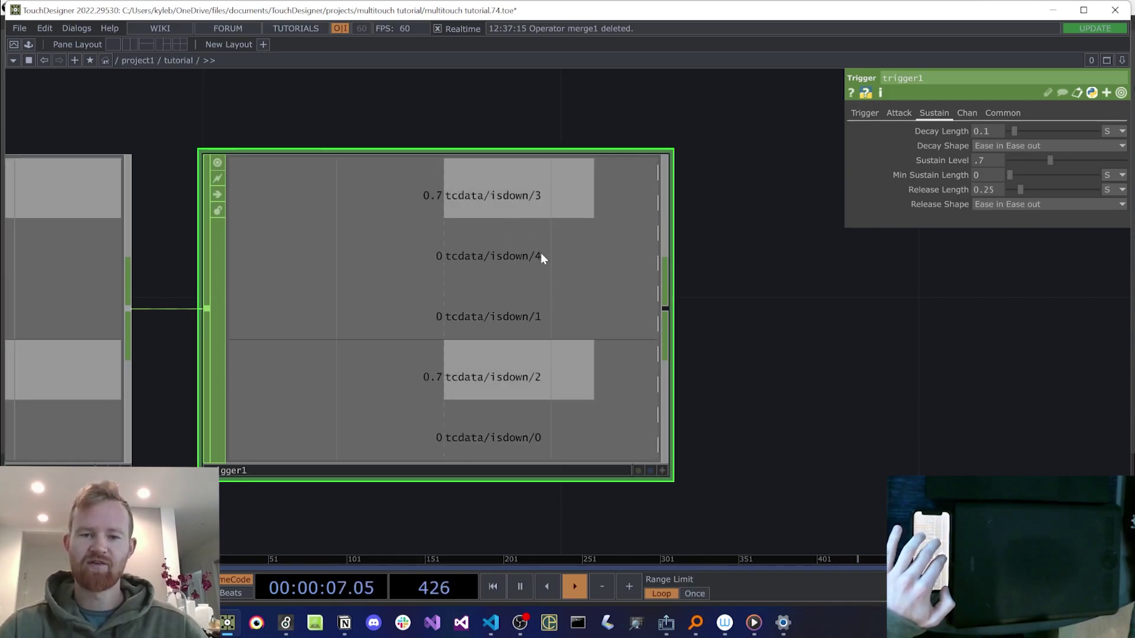
Step: Append a Rename CHOP to the Trigger CHOP and rename channels from tcdata/isdown/* to tcdata/trigger/*
left_click_drag(766, 365, 702, 358)
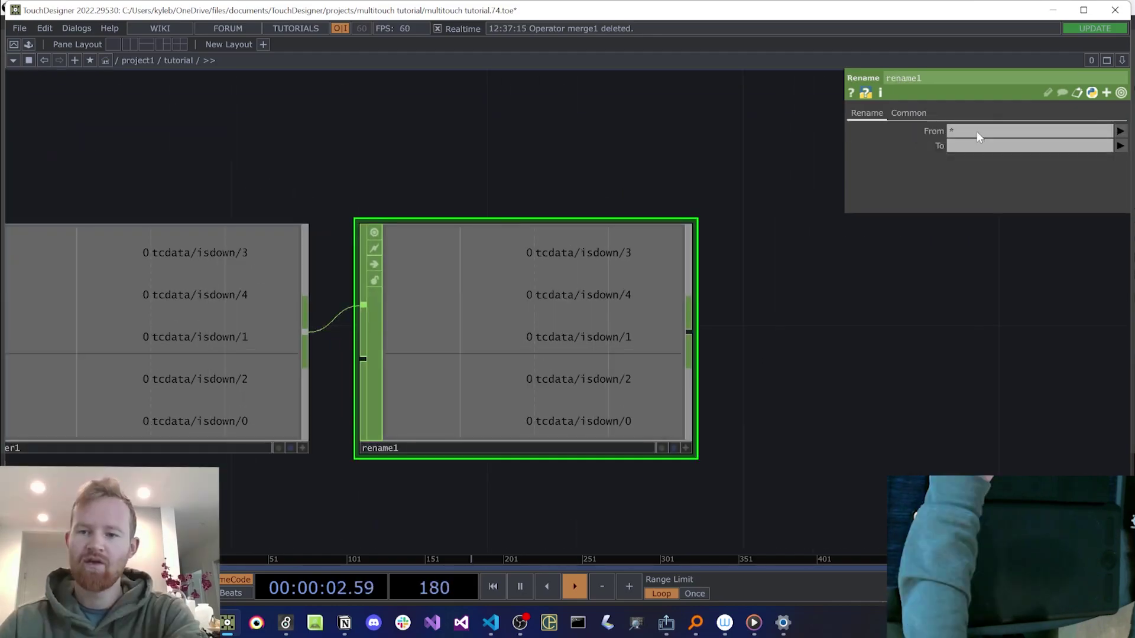
left_click(977, 131)
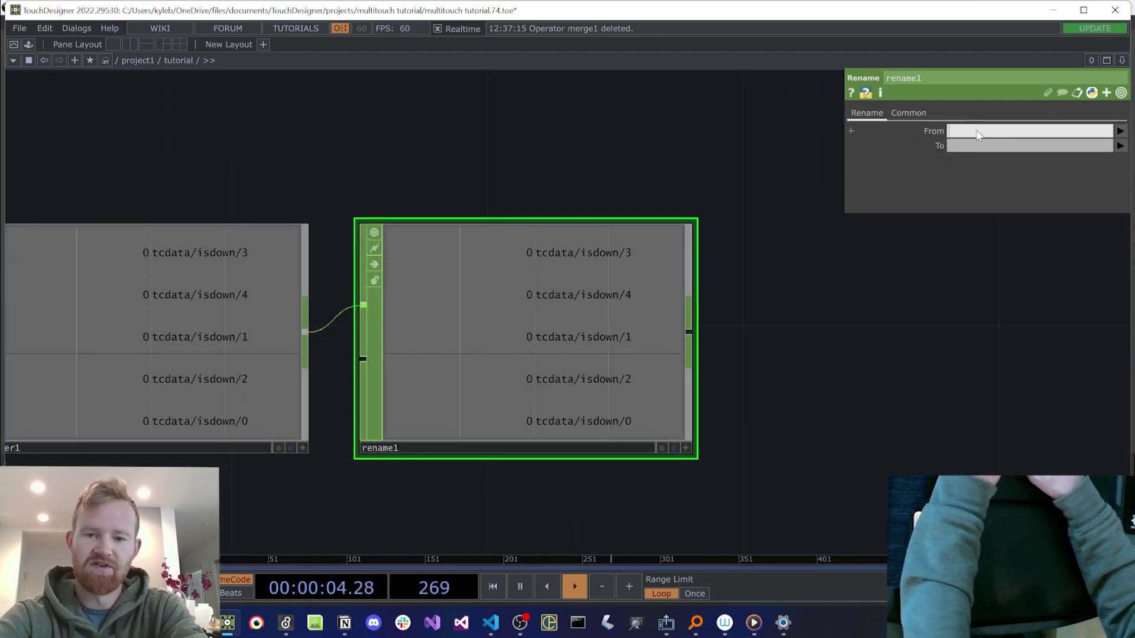
type("tcdata/isdown/*")
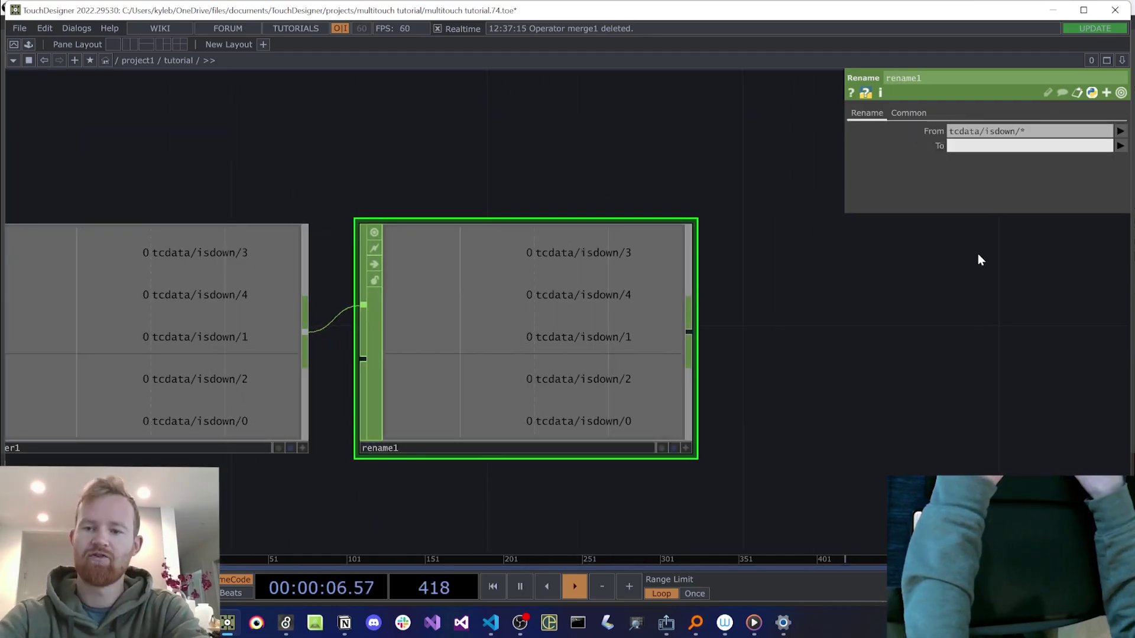
key("Tab")
type("tcdat")
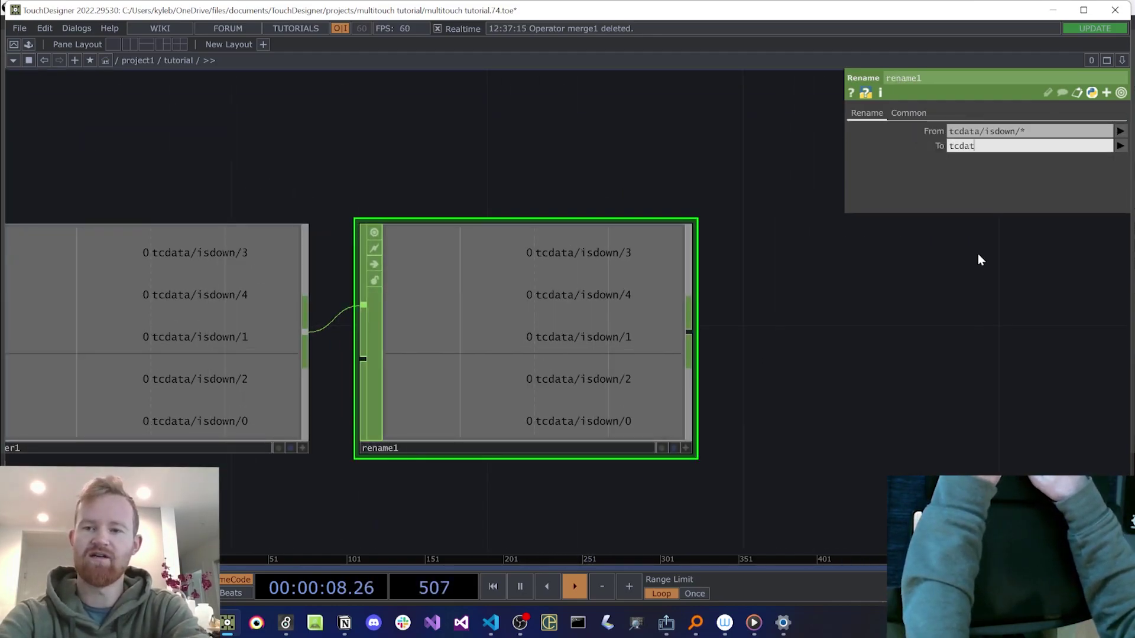
type("a/trigger/")
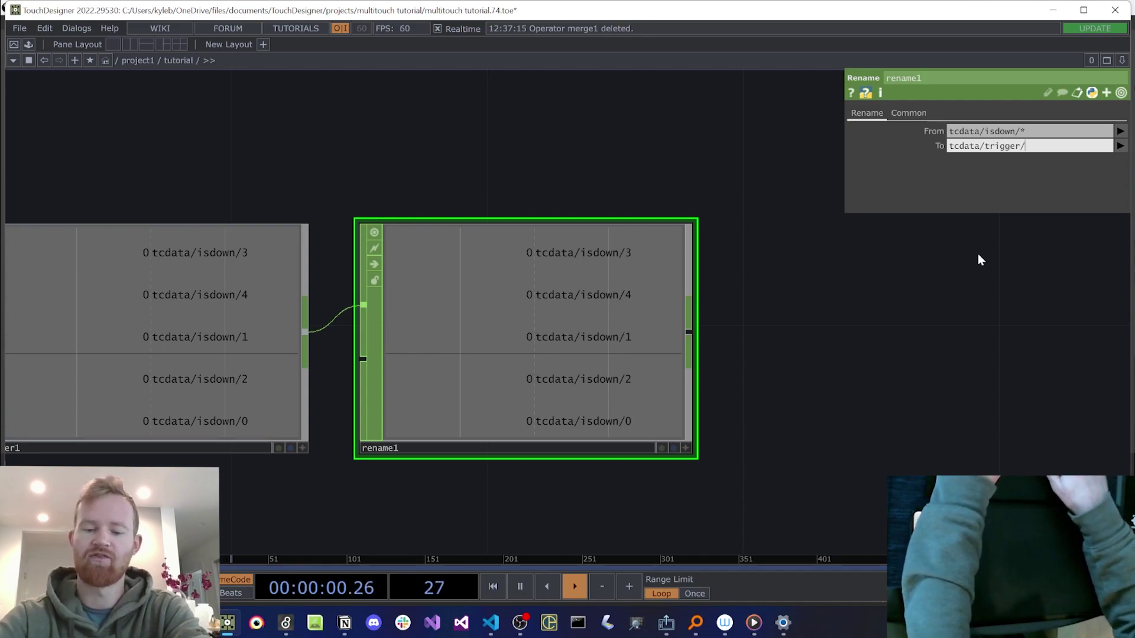
type("*")
key("Return")
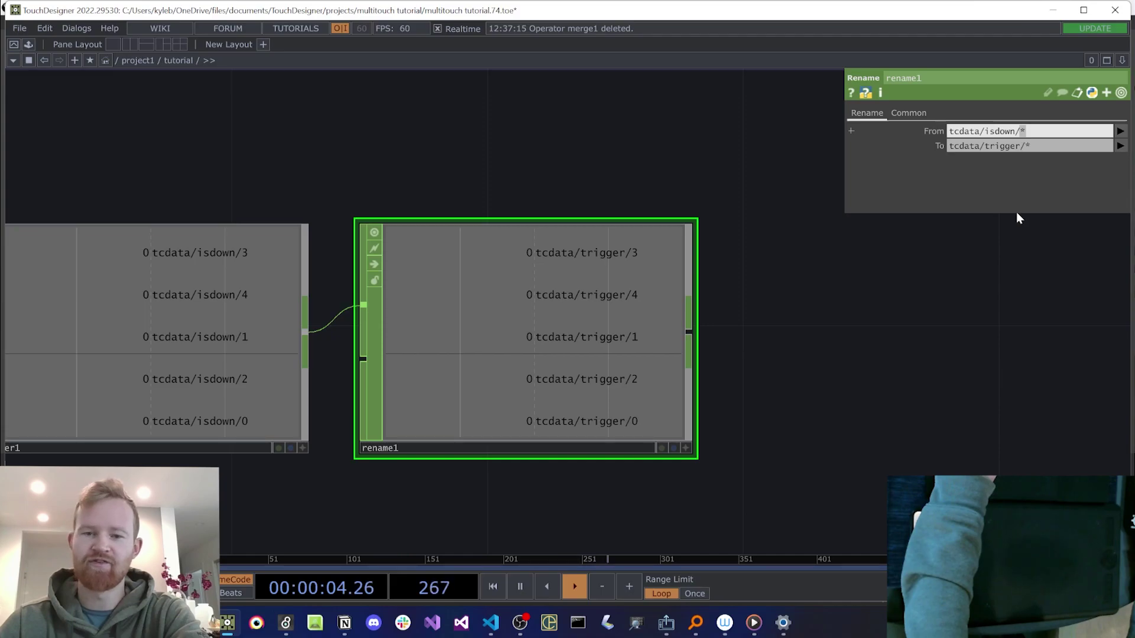
Step: Add a Merge CHOP after the Rename CHOP and connect the OSC In CHOP's output to it as well
left_click_drag(620, 272, 619, 276)
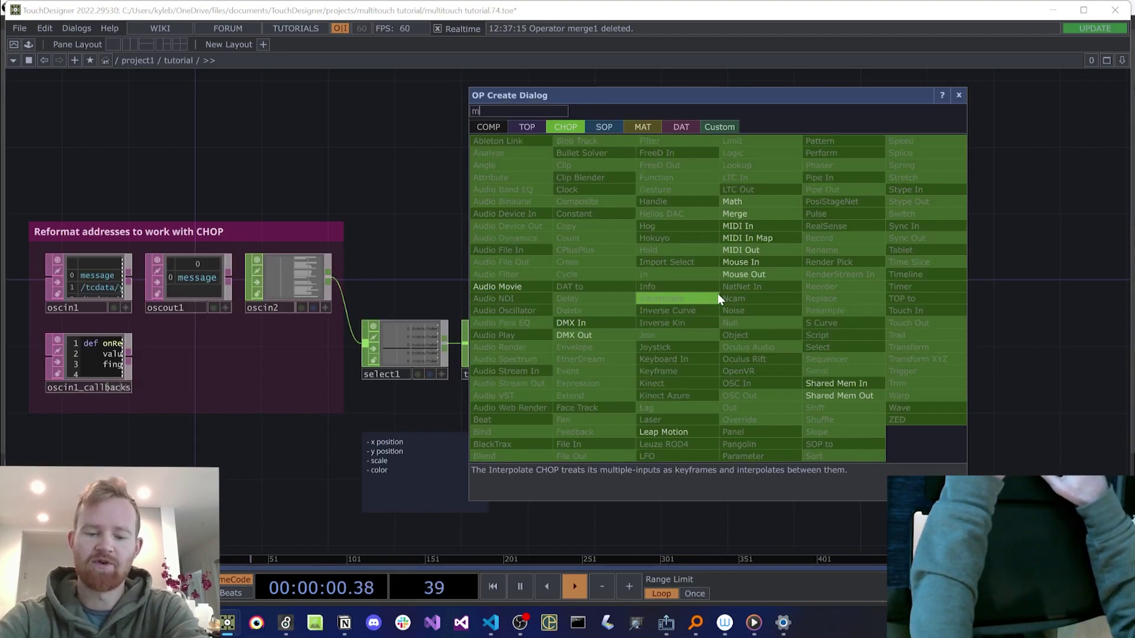
type("er")
key("Return")
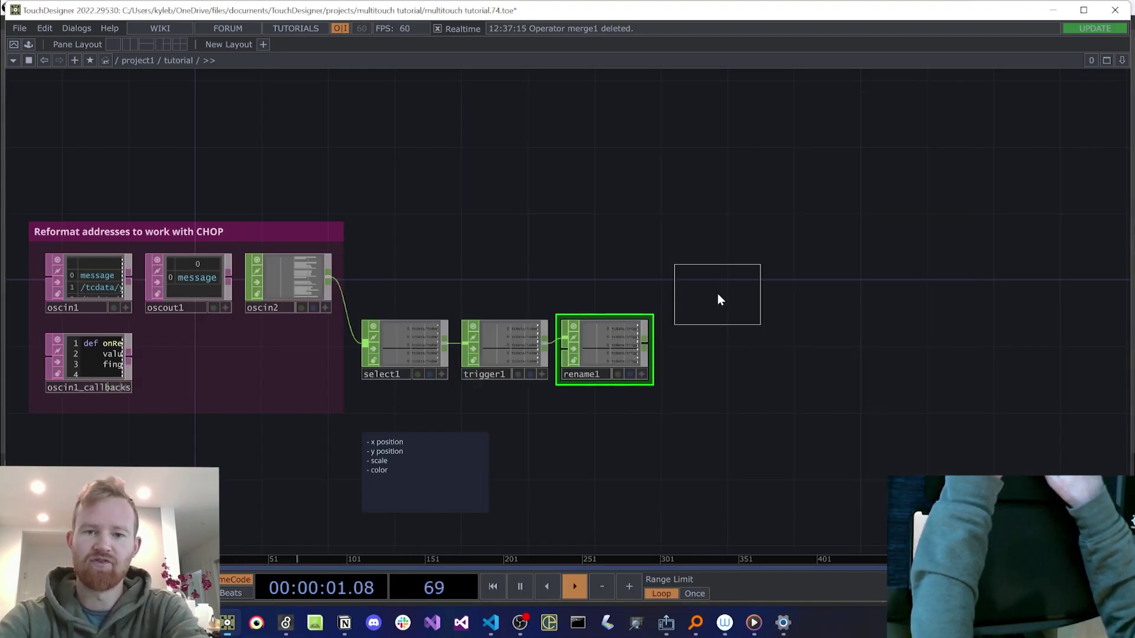
left_click(719, 299)
left_click_drag(332, 282, 716, 299)
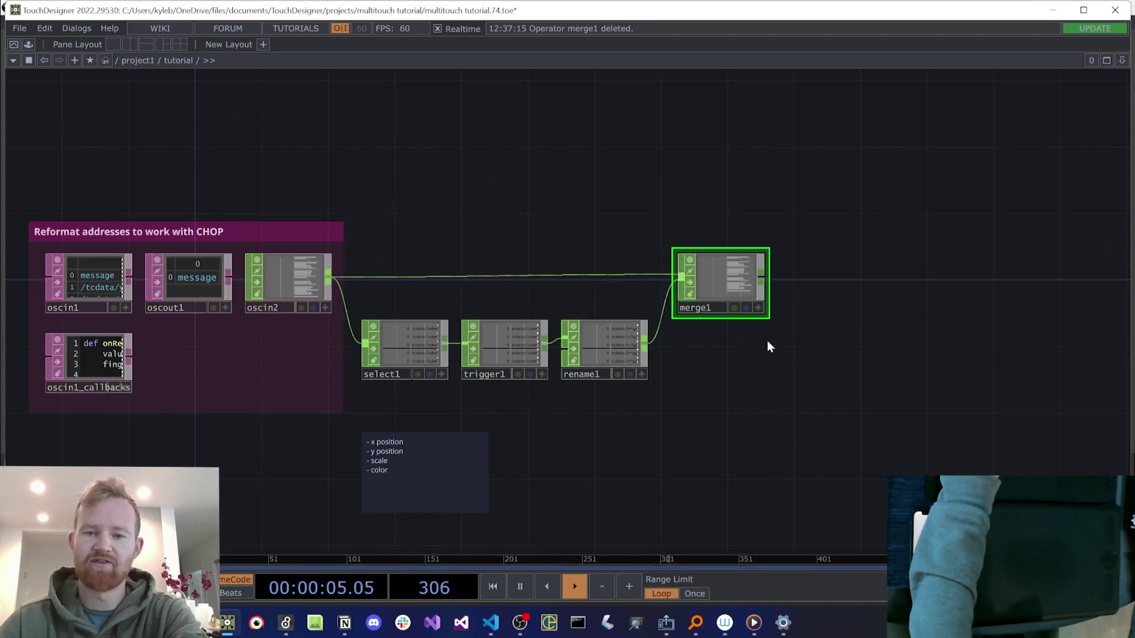
Step: Append a Shuffle CHOP to the Merge CHOP
scroll(737, 345, "up", 10)
middle_click_drag(588, 420, 709, 402)
left_click_drag(710, 403, 593, 408)
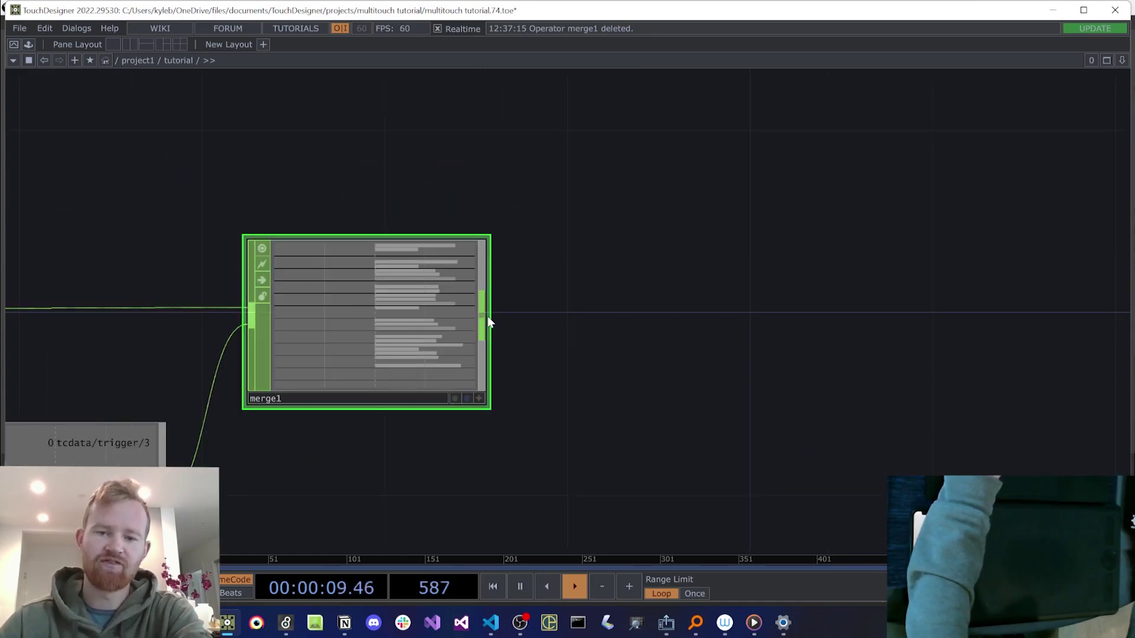
right_click(487, 318)
type("shuf")
key("Return")
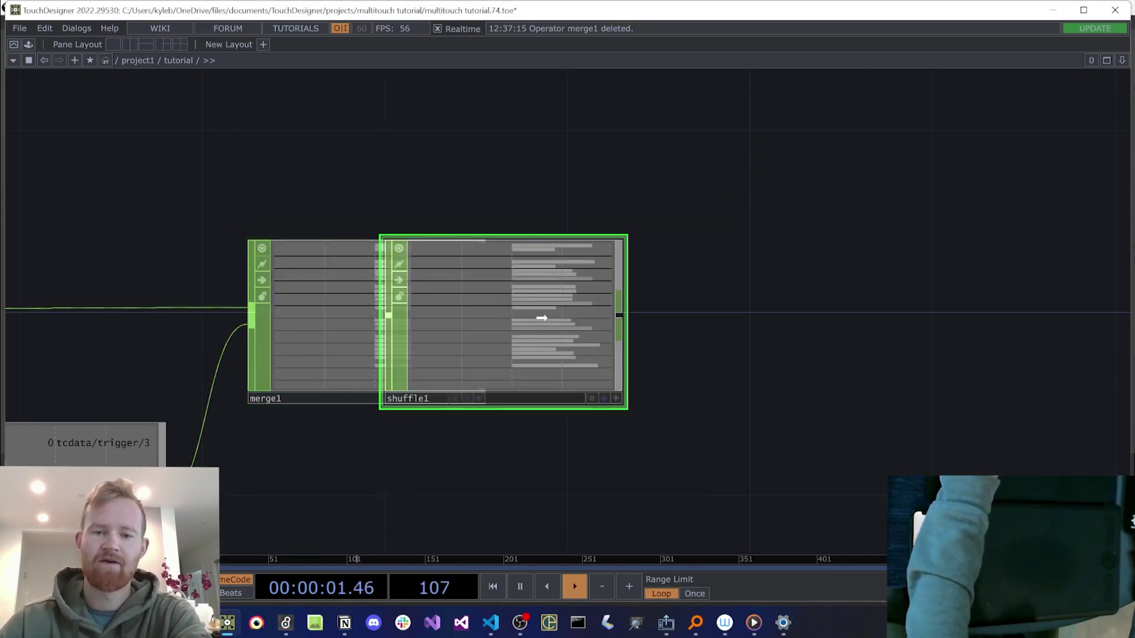
left_click(660, 320)
Step: Check the merged per-finger channels and set the Shuffle CHOP's method to Sequence Channels by Name
scroll(444, 350, "up", 5)
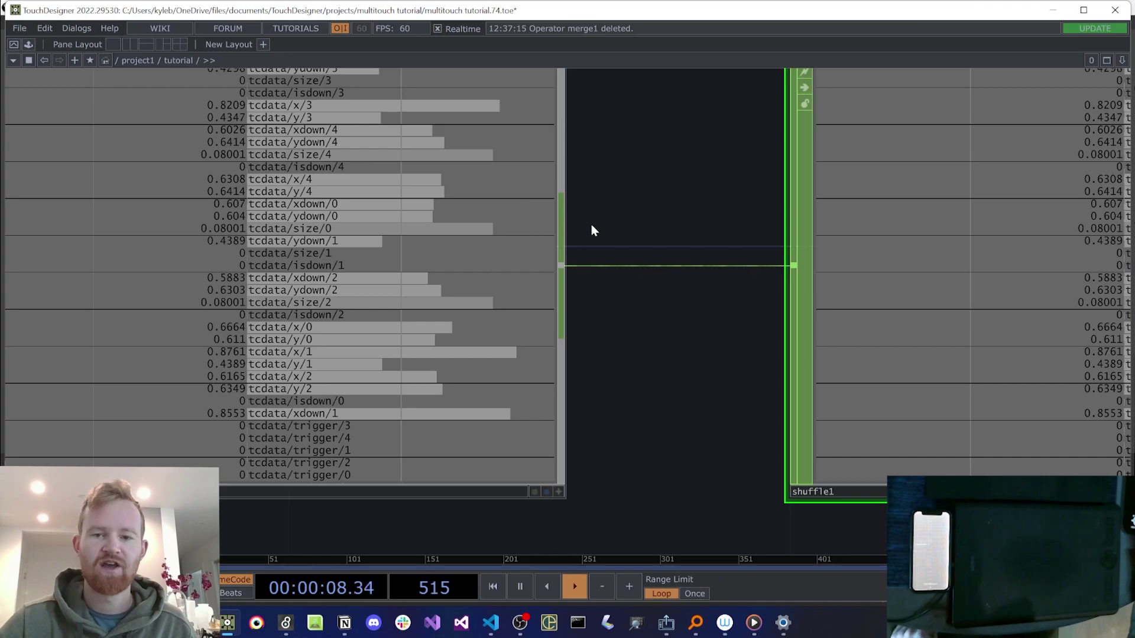
scroll(598, 225, "up", 3)
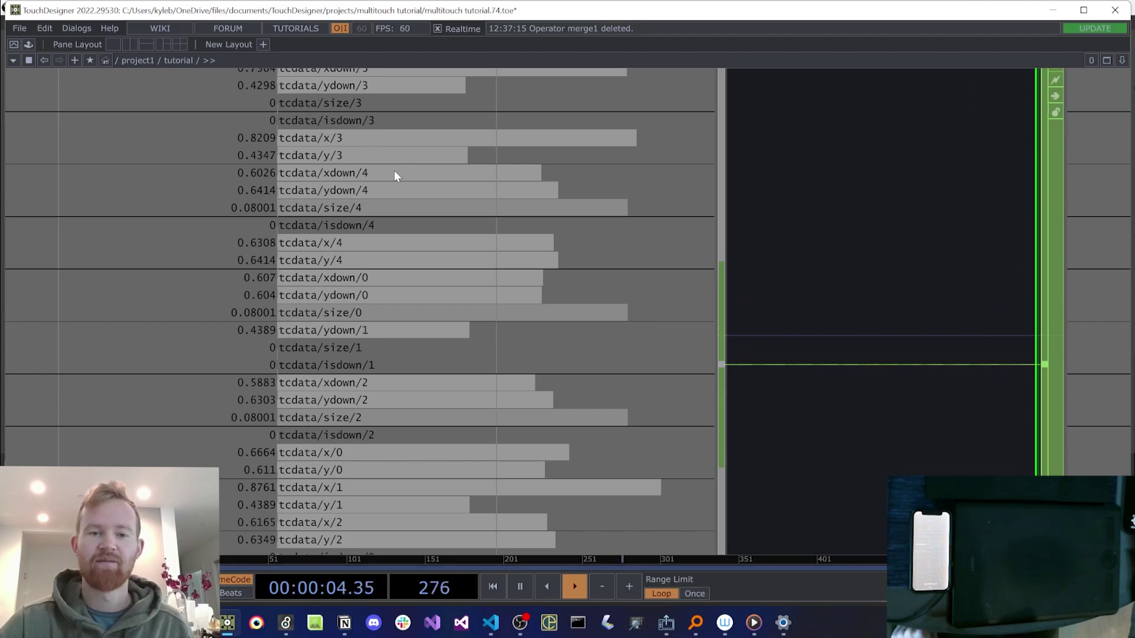
left_click_drag(450, 256, 440, 331)
left_click_drag(799, 316, 609, 254)
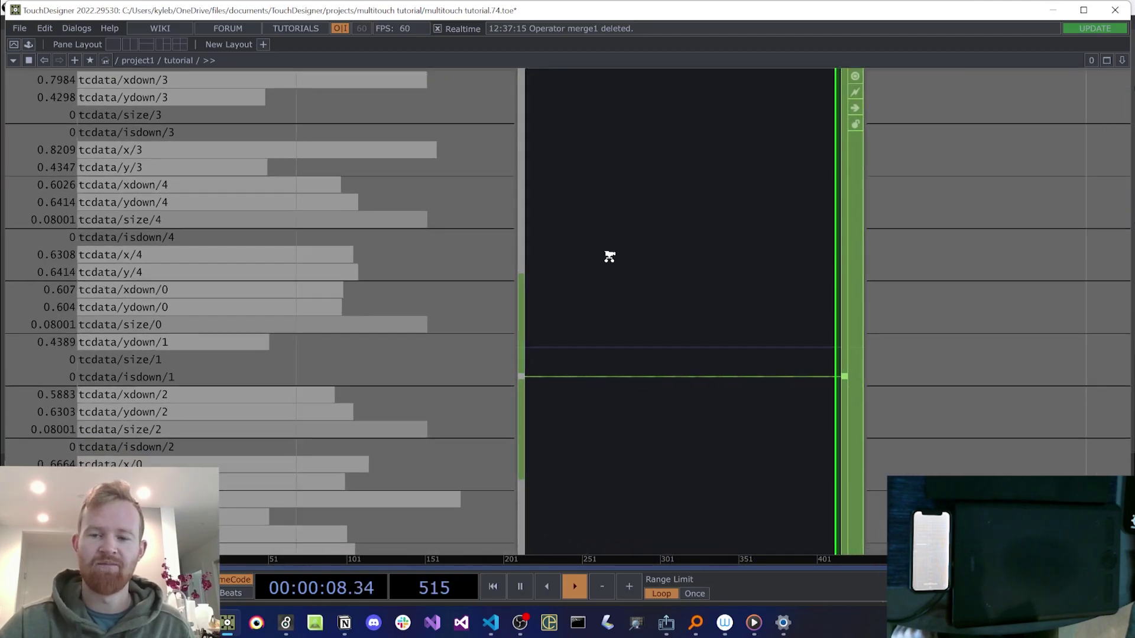
scroll(609, 253, "down", 4)
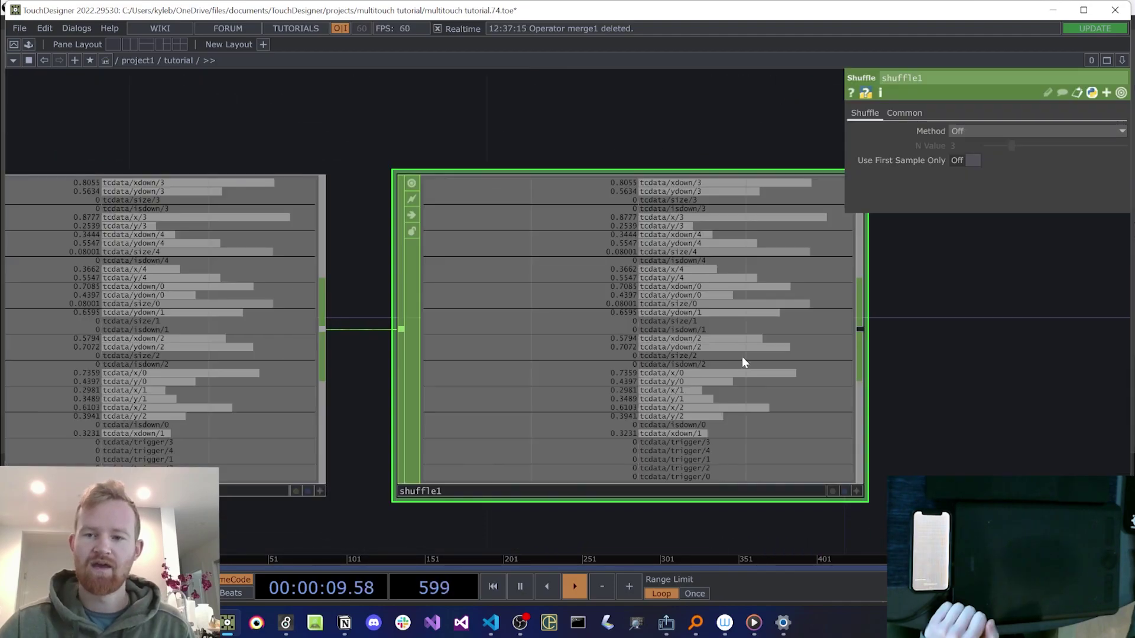
scroll(742, 357, "up", 2)
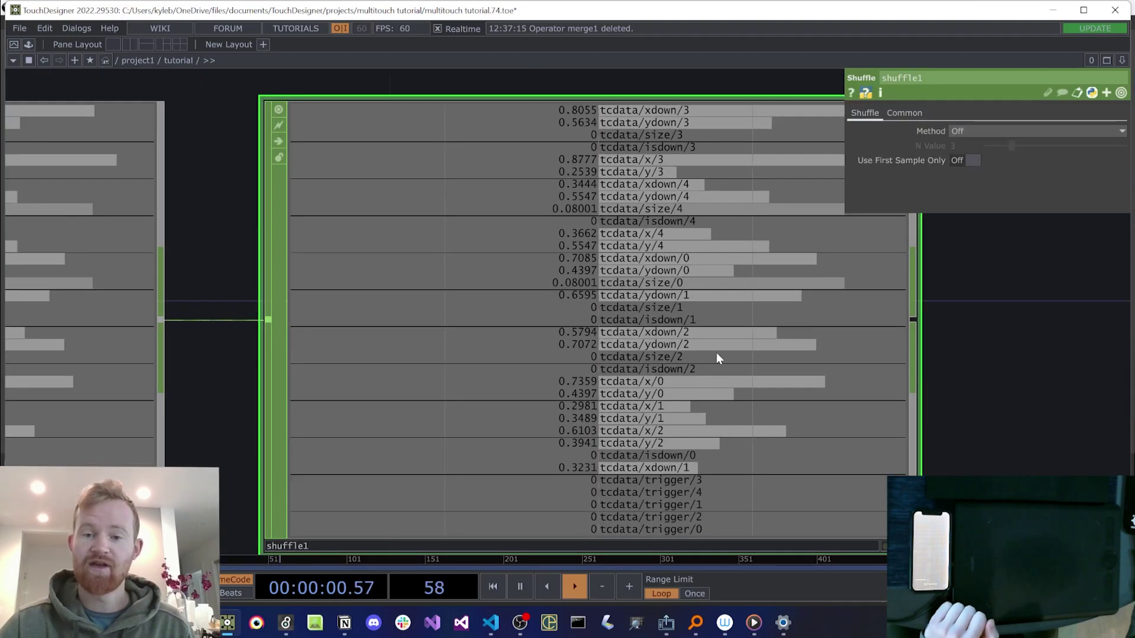
left_click(972, 130)
left_click(1001, 173)
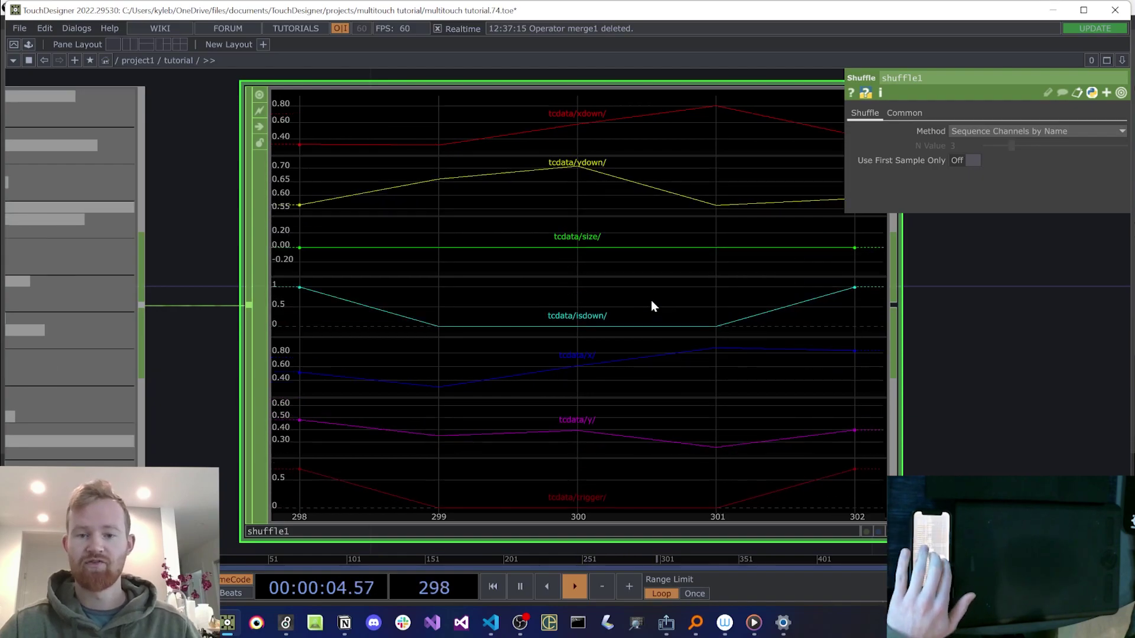
Step: Inspect the Shuffle CHOP's sample range and insert a Record CHOP between the Merge and Shuffle CHOPs
scroll(651, 333, "down", 3)
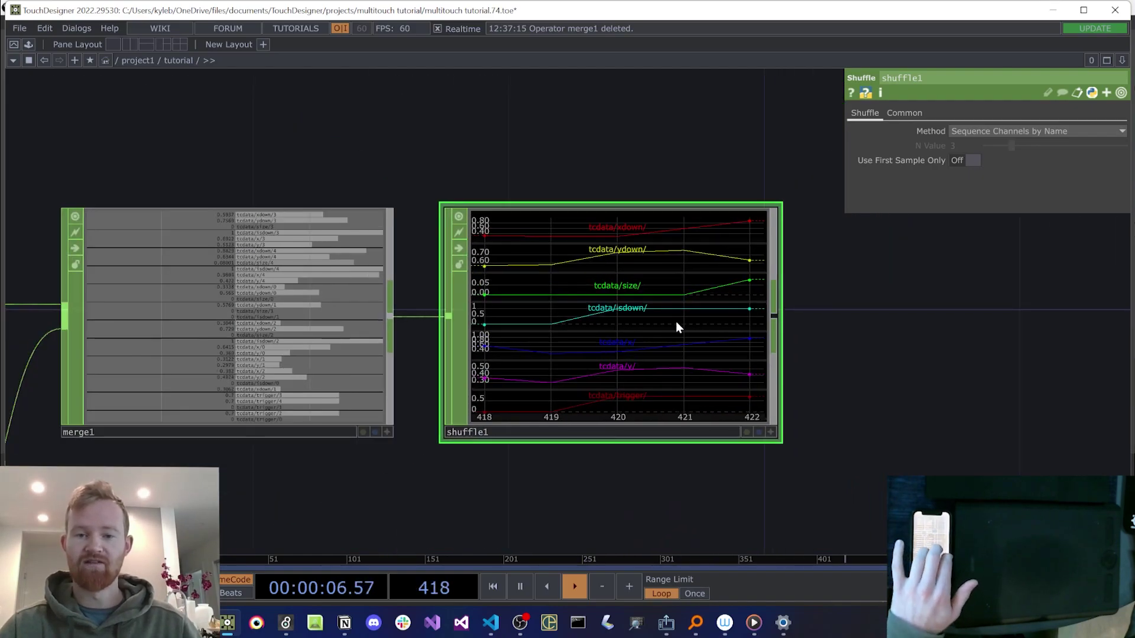
scroll(674, 321, "up", 3)
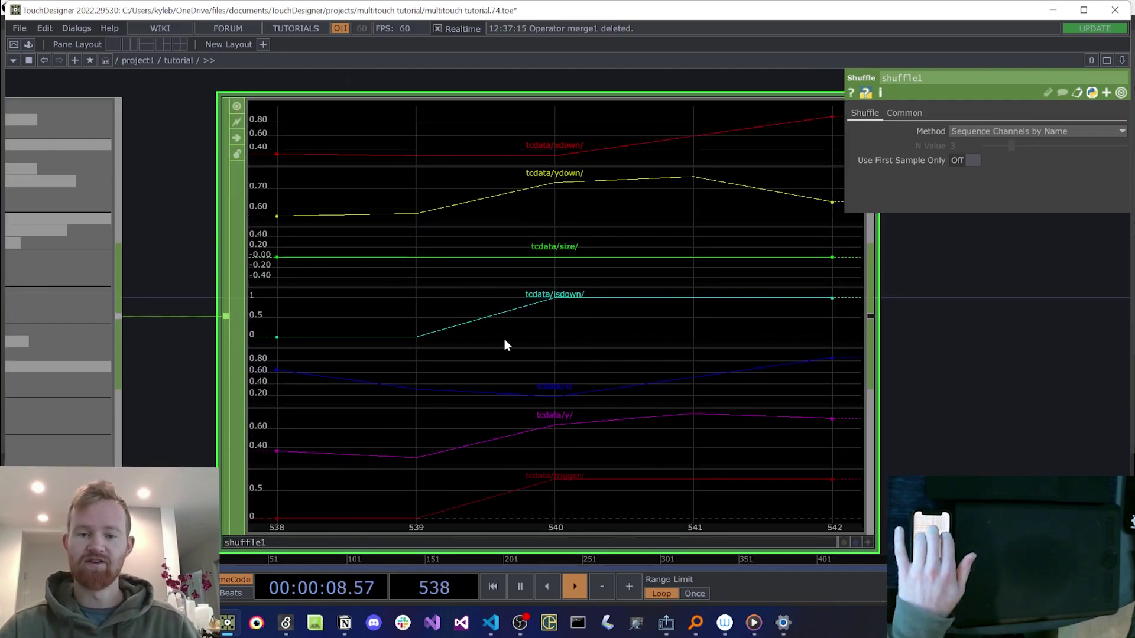
scroll(505, 343, "down", 2)
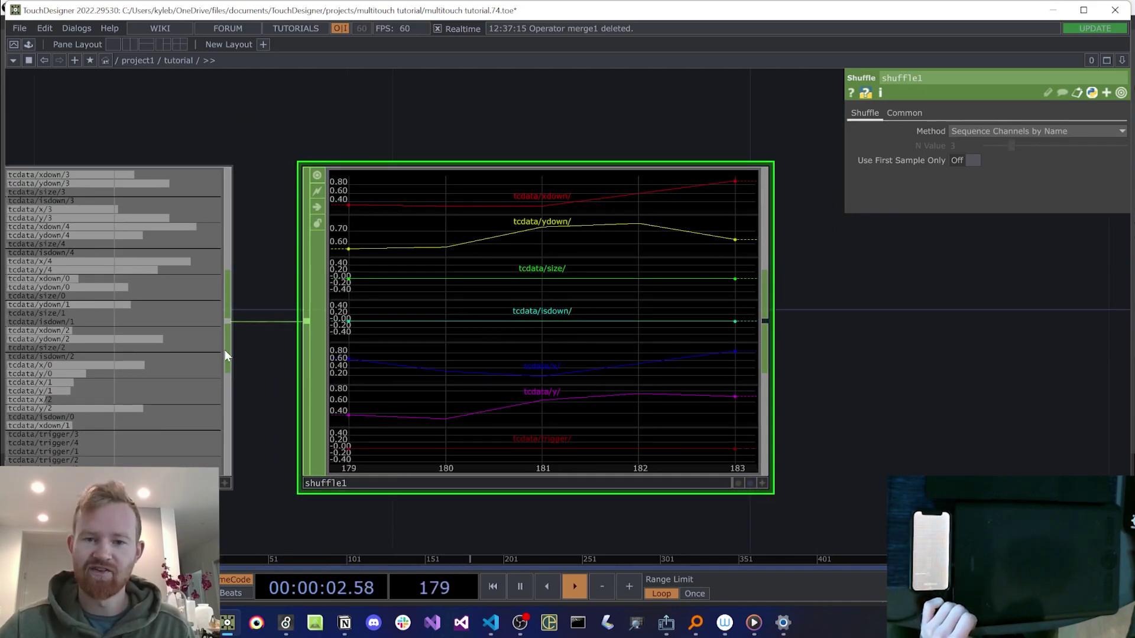
scroll(520, 431, "down", 2)
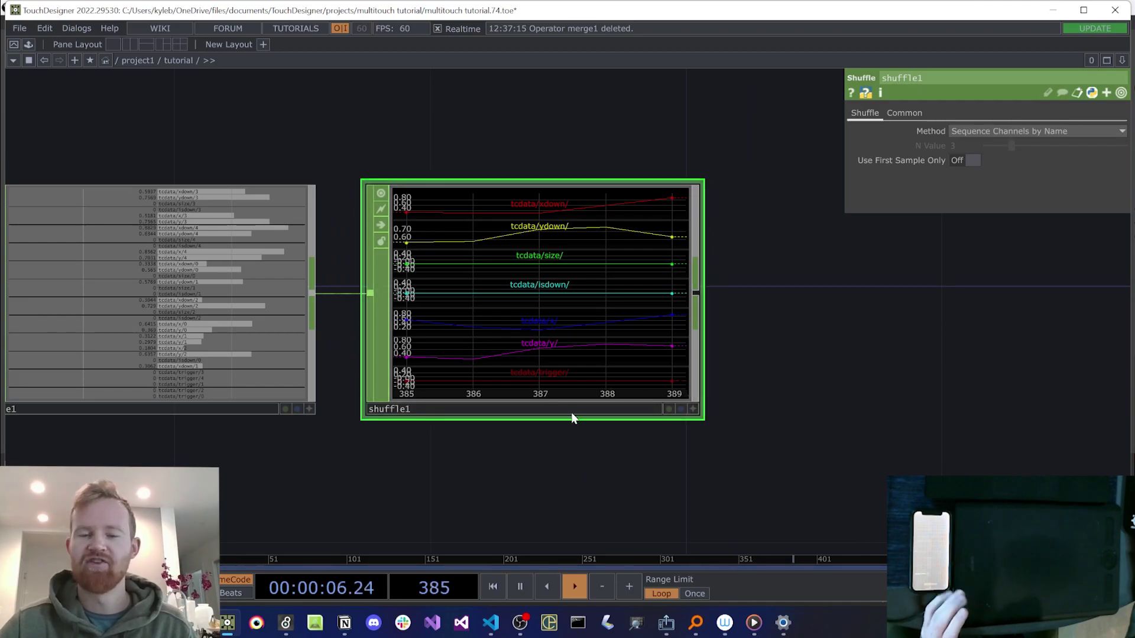
scroll(569, 417, "up", 4)
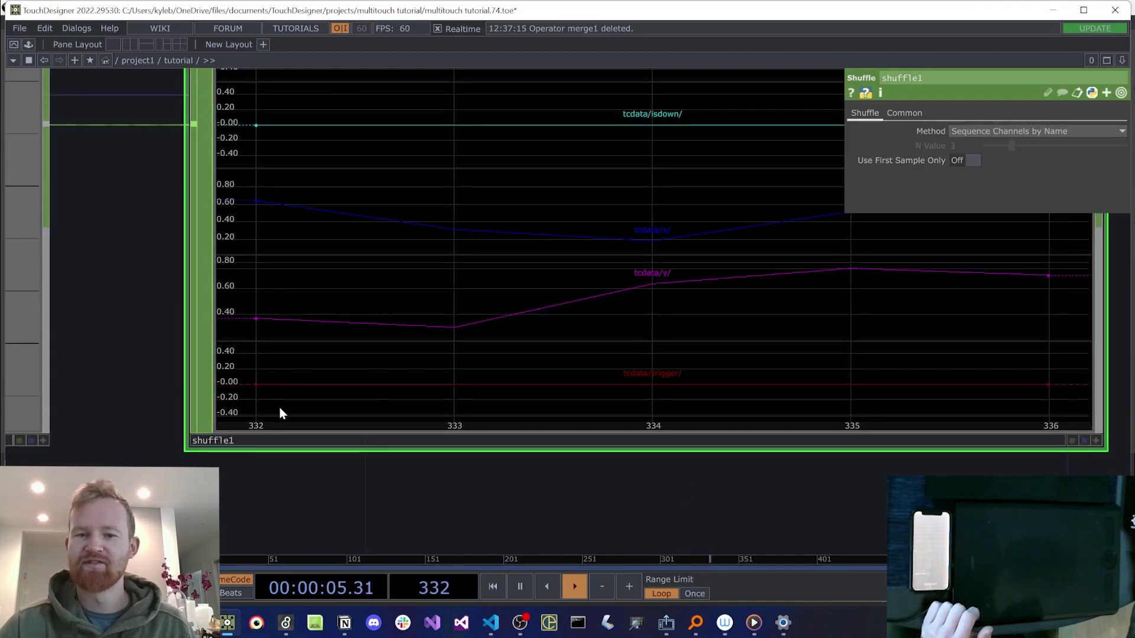
scroll(279, 413, "down", 2)
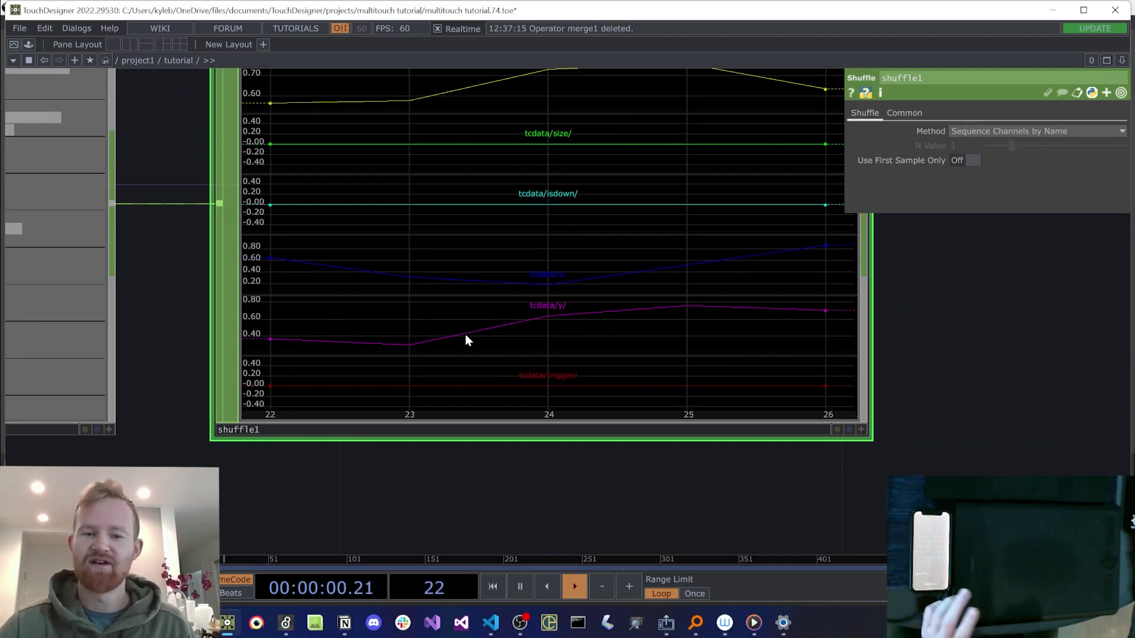
scroll(466, 336, "down", 5)
left_click_drag(459, 311, 727, 299)
right_click(446, 284)
left_click(477, 265)
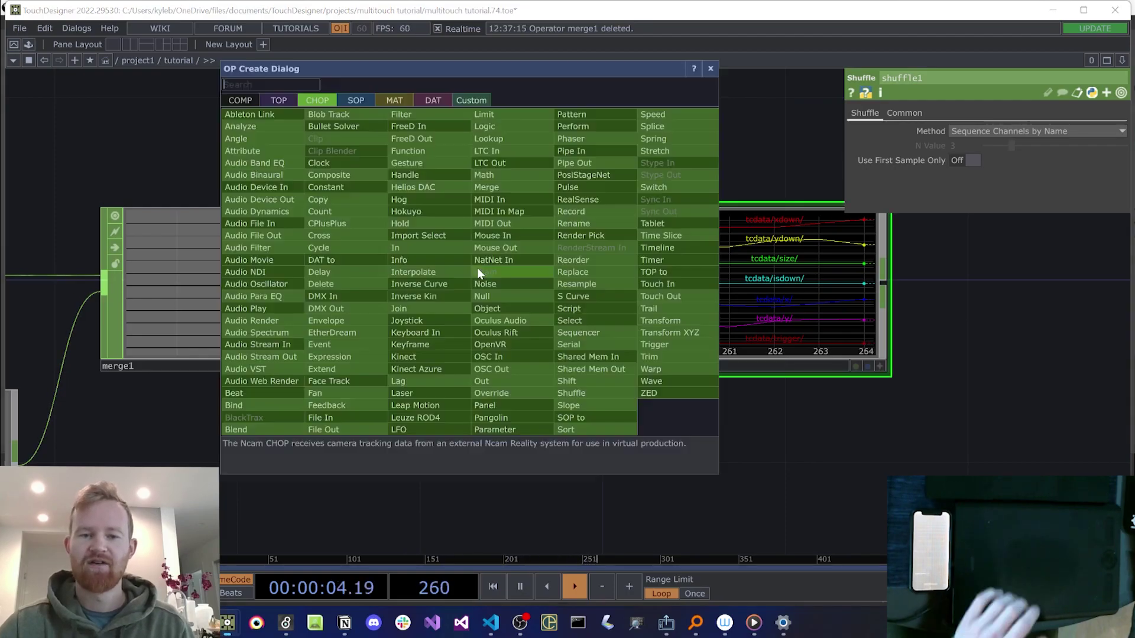
type("reco")
key("Return")
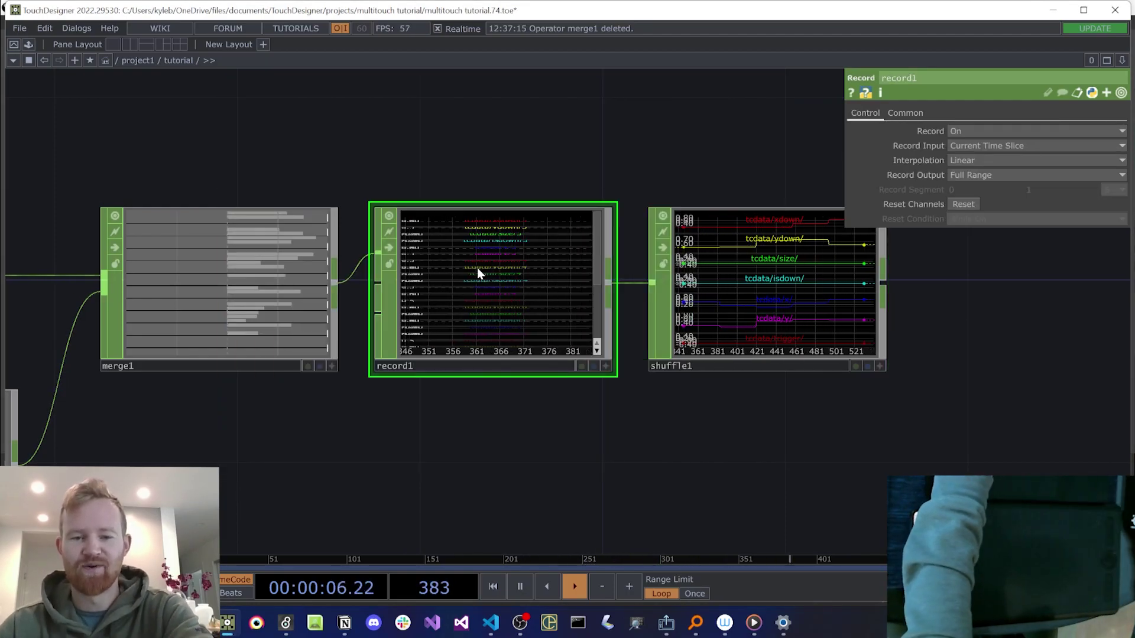
Step: Set the Record CHOP's output to Segment with a record segment from 0 to 0 seconds and check the Shuffle CHOP's samples
scroll(529, 261, "up", 2)
scroll(392, 322, "up", 2)
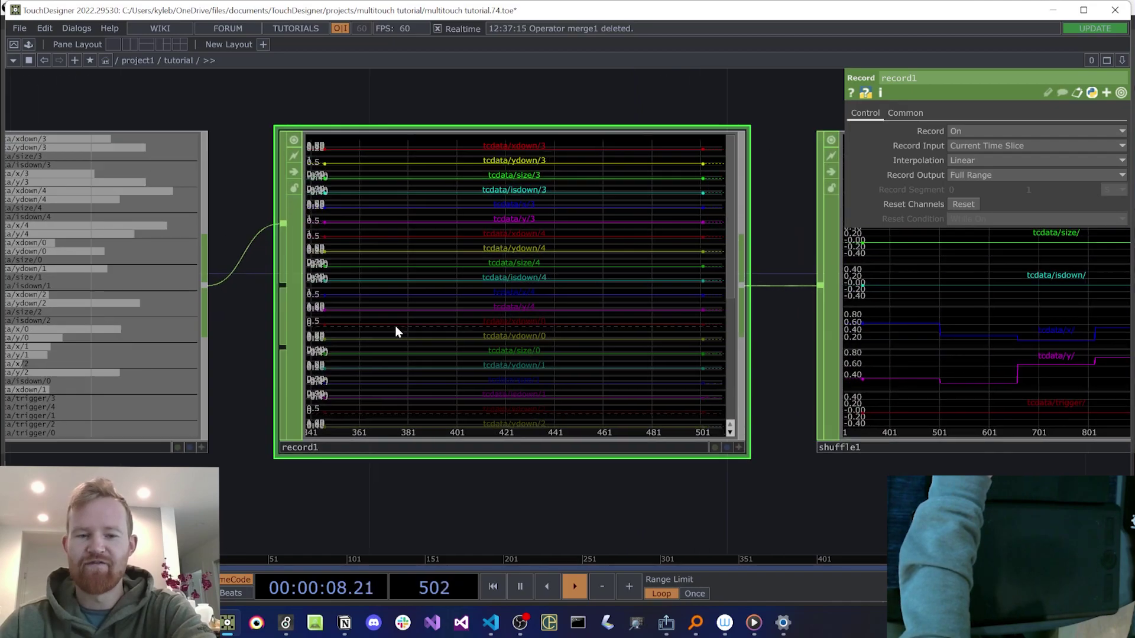
left_click(971, 176)
left_click(975, 242)
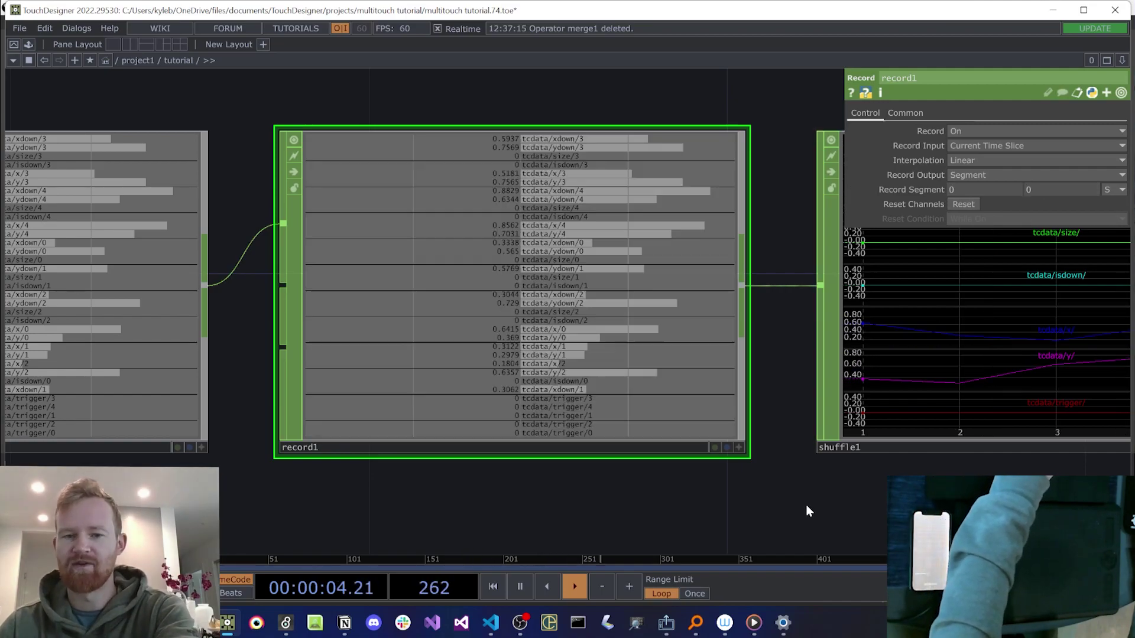
left_click_drag(811, 499, 243, 492)
scroll(660, 444, "up", 3)
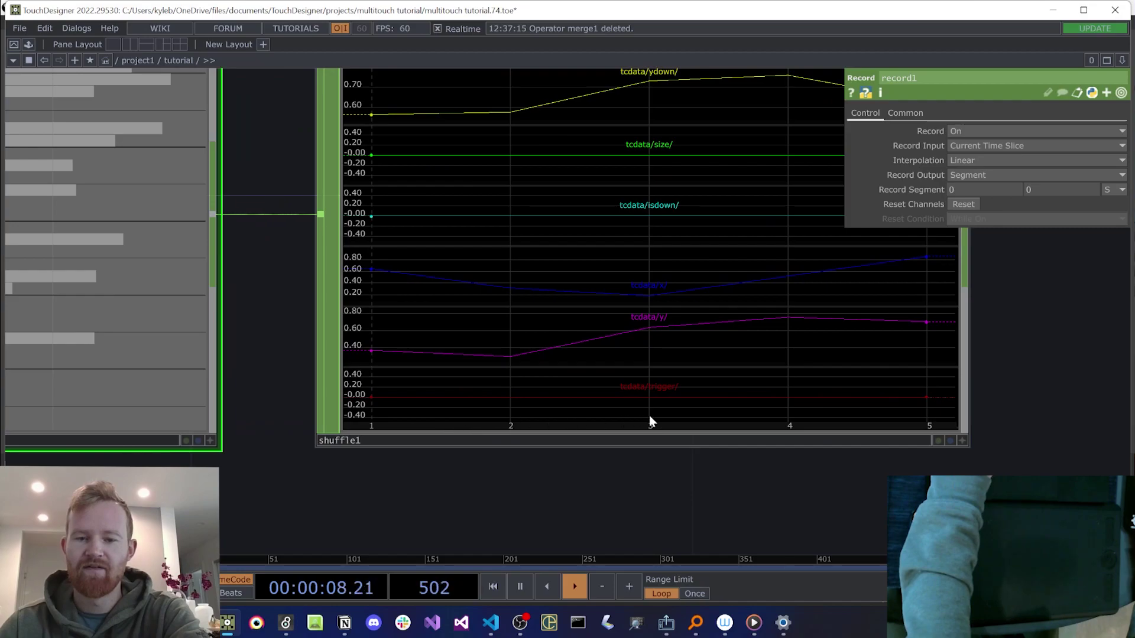
scroll(717, 512, "down", 3)
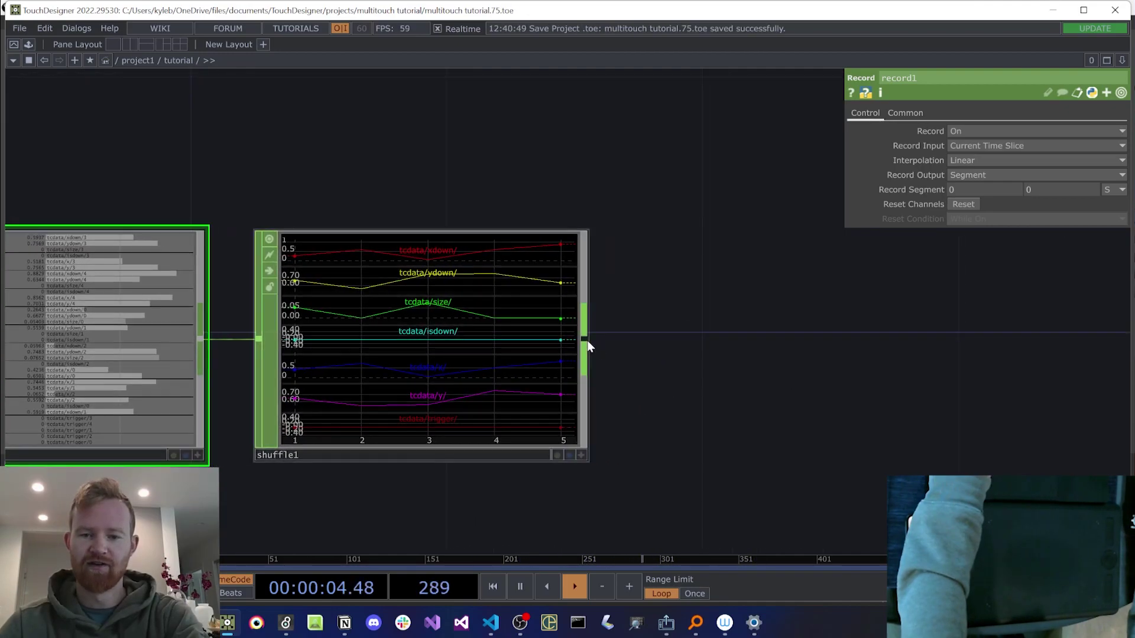
Step: Append a Select CHOP to the Shuffle CHOP
right_click(588, 342)
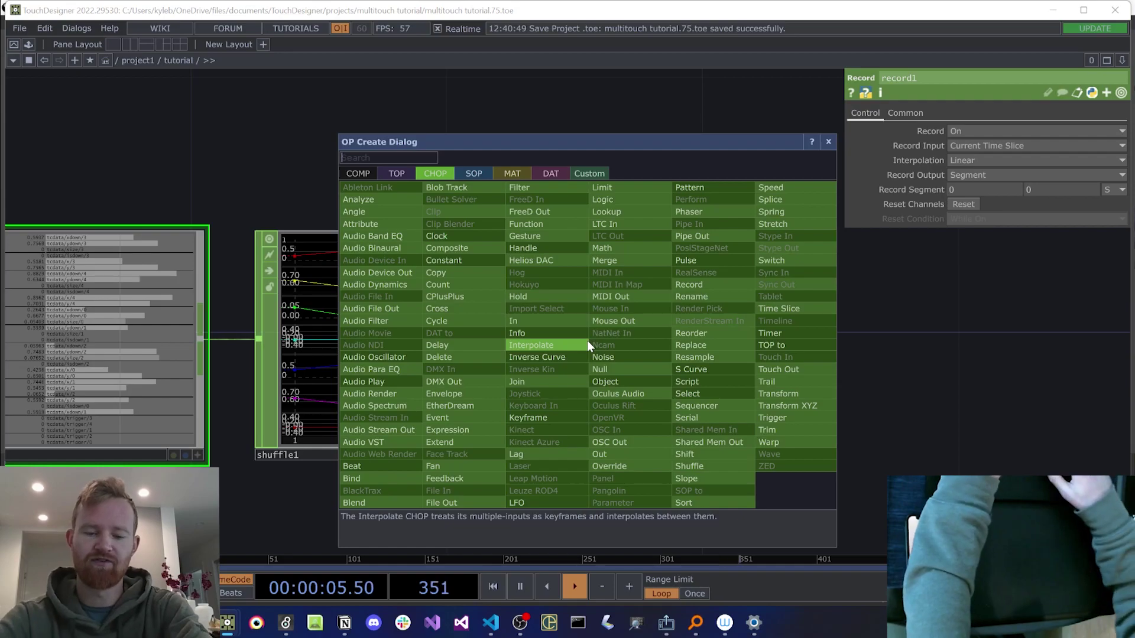
left_click(588, 342)
left_click_drag(588, 341, 721, 342)
left_click_drag(707, 176, 554, 177)
left_click_drag(554, 347, 616, 369)
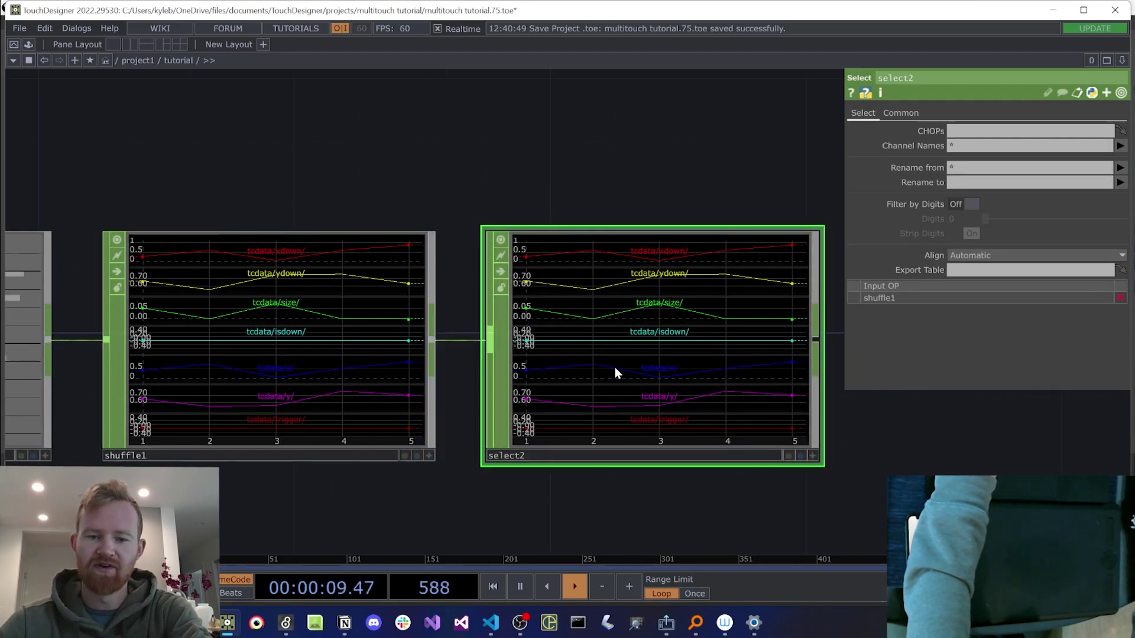
left_click_drag(661, 492, 589, 492)
Step: Select the channels tcdata/x/, tcdata/y/, tcdata/size/, tcdata/trigger/, tcdata/xdown/ and tcdata/ydown/ in the new Select CHOP
scroll(525, 384, "up", 4)
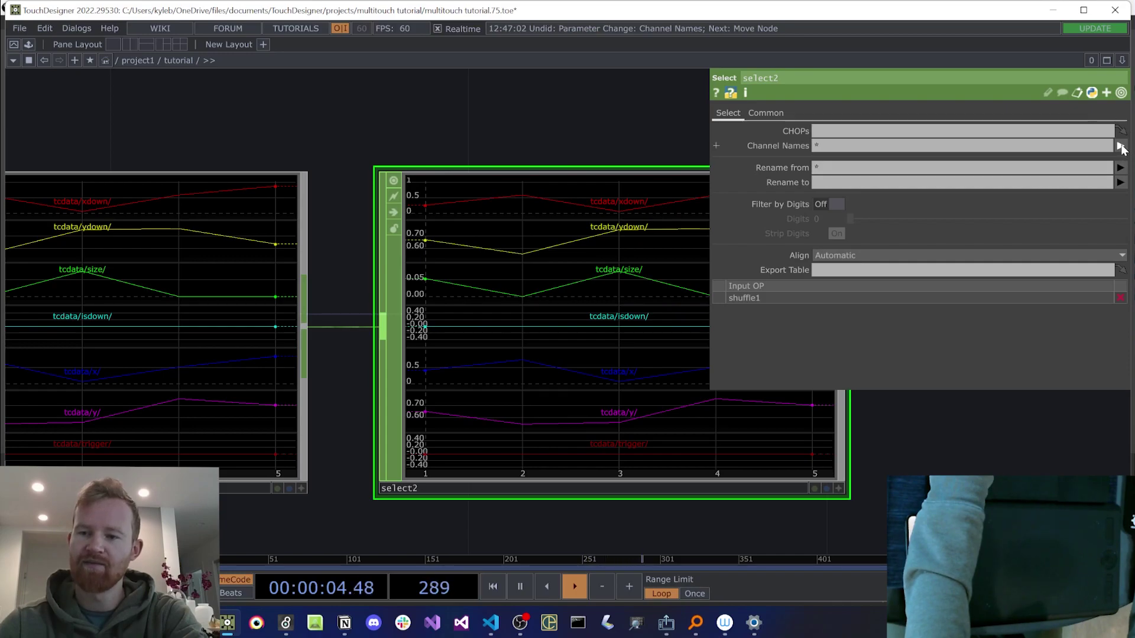
left_click(1120, 145)
left_click(1084, 226)
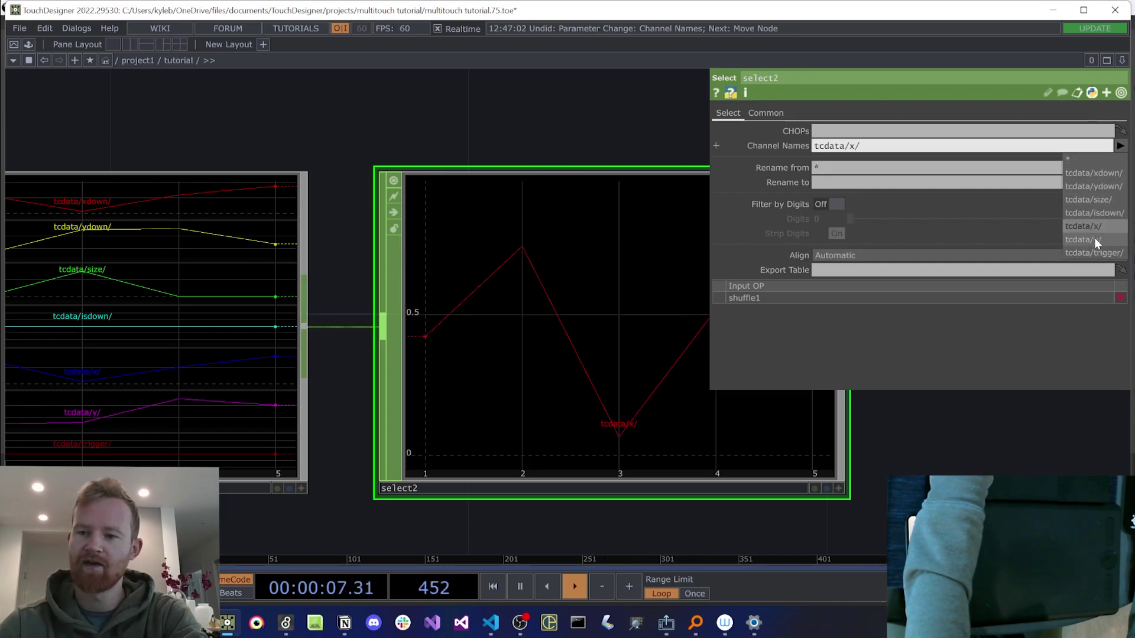
left_click(1094, 239)
left_click(1114, 203)
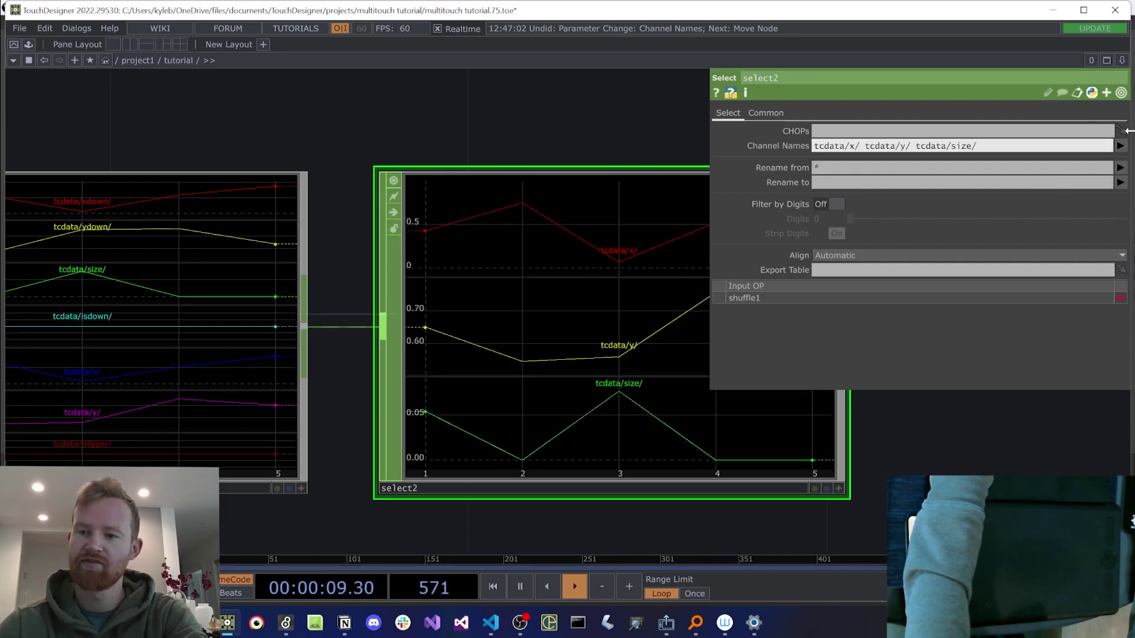
left_click(1110, 253)
left_click(1121, 146)
left_click(1094, 172)
left_click(1120, 146)
left_click(1111, 187)
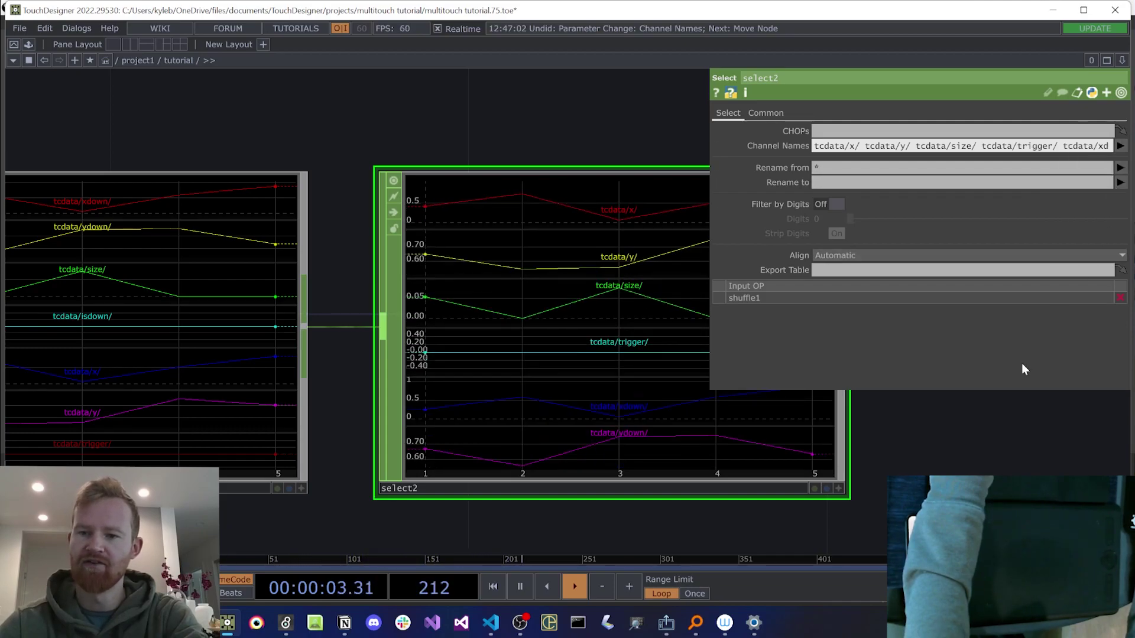
Step: Rename the Select CHOP's channels to x y size trigger xdown ydown and widen its parameter display
left_click(830, 184)
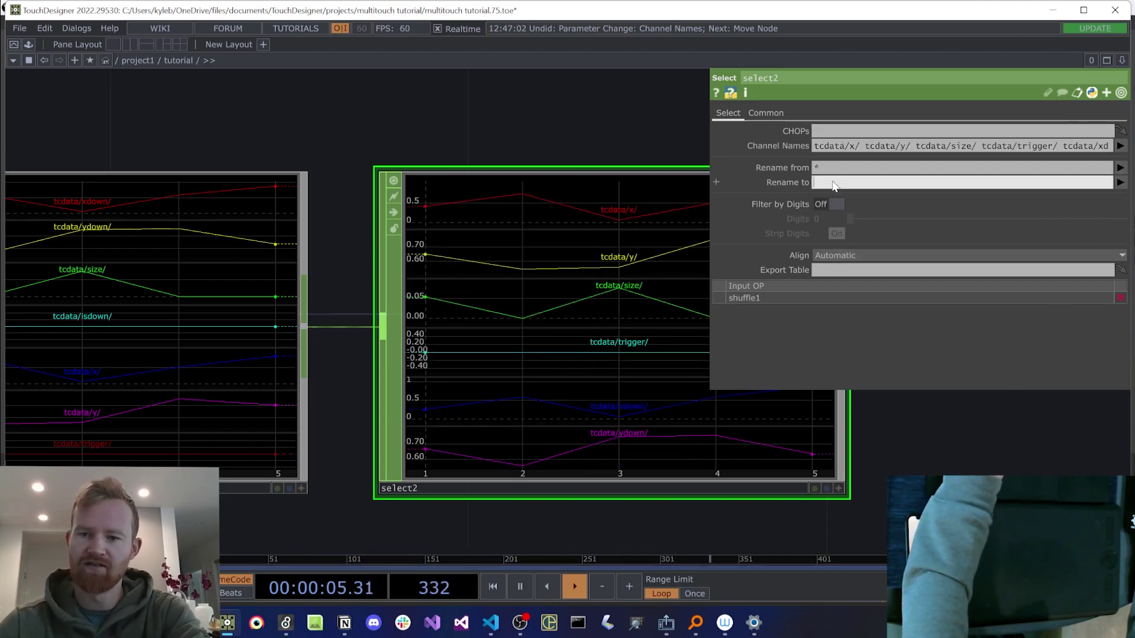
type("x y size trigger xdown ydow")
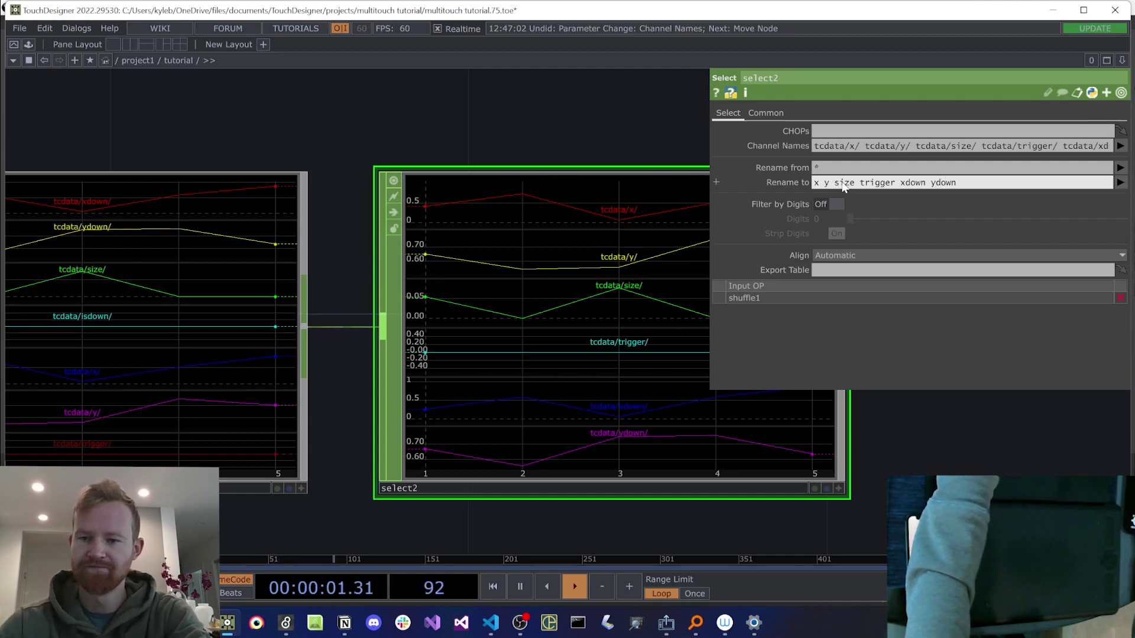
type("n")
key("Return")
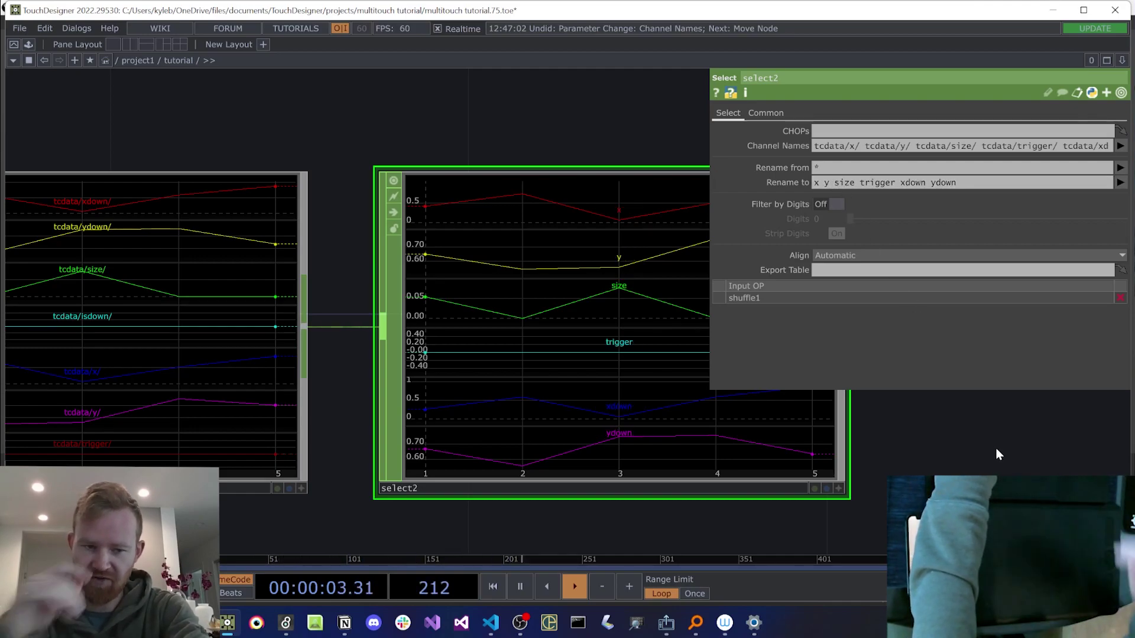
scroll(858, 433, "down", 2)
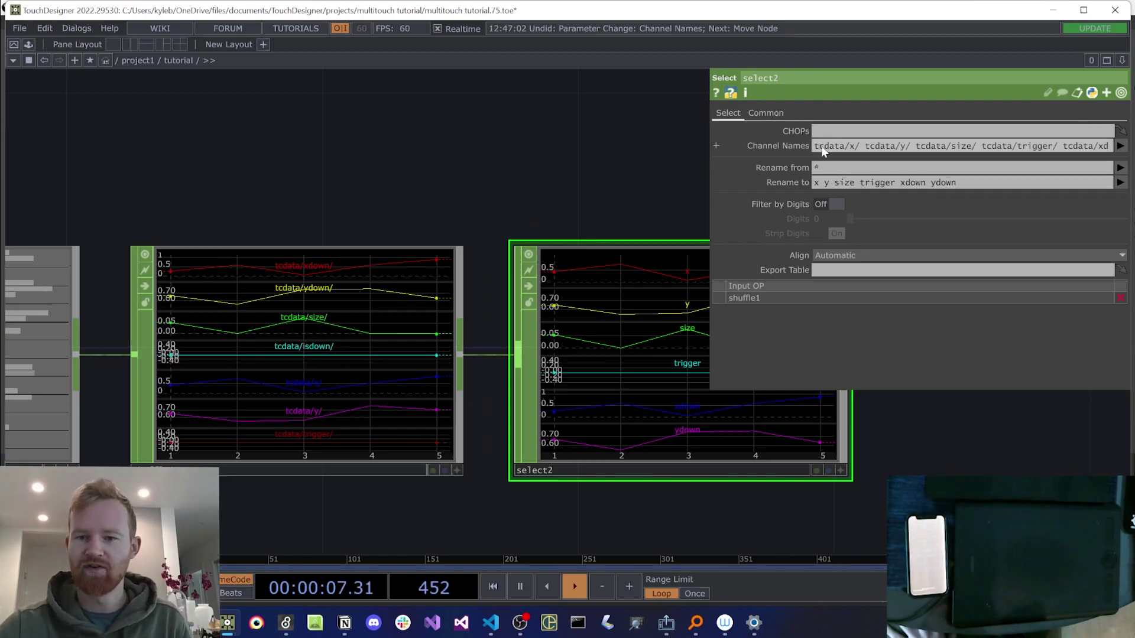
left_click_drag(622, 171, 542, 150)
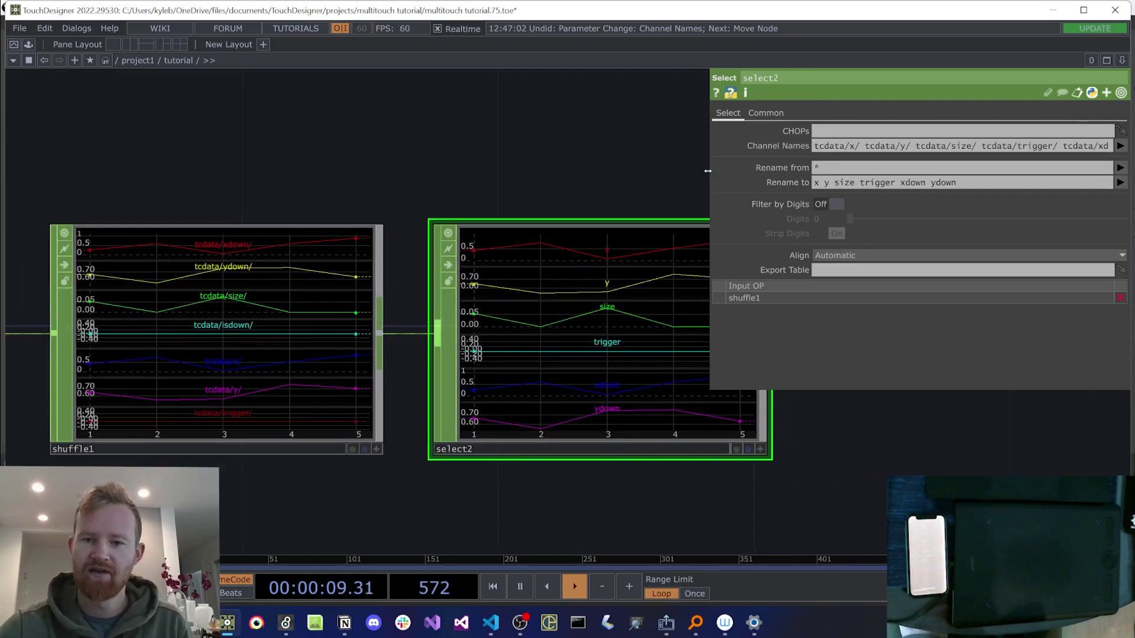
left_click_drag(707, 171, 417, 161)
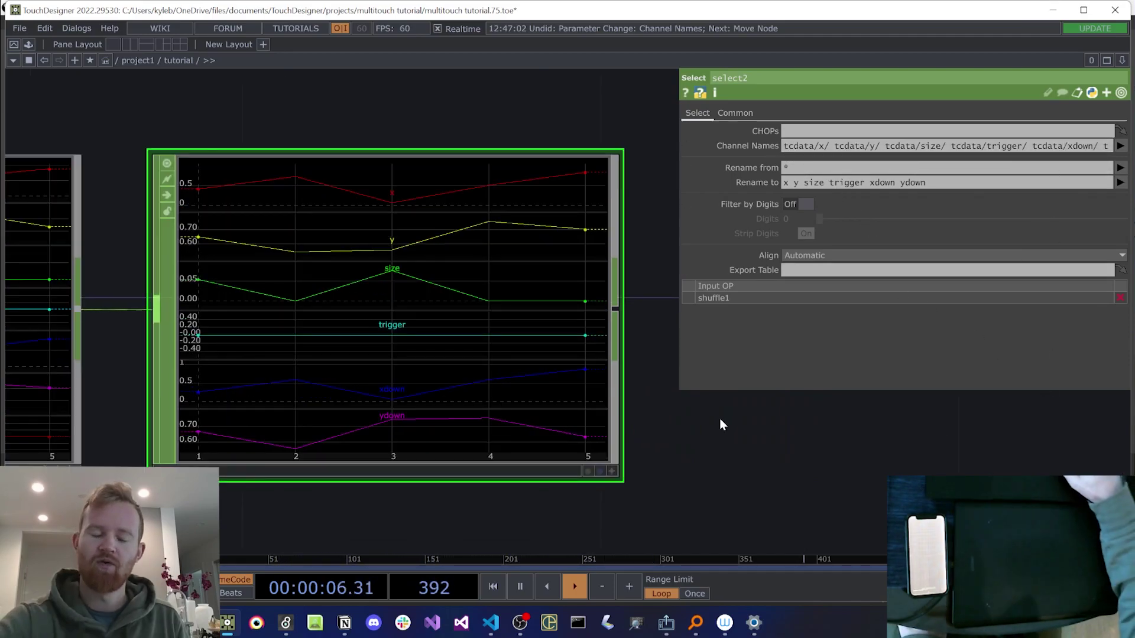
Step: Hide the parameters and go back to the OSC In CHOP to review its per-finger channels
key("p")
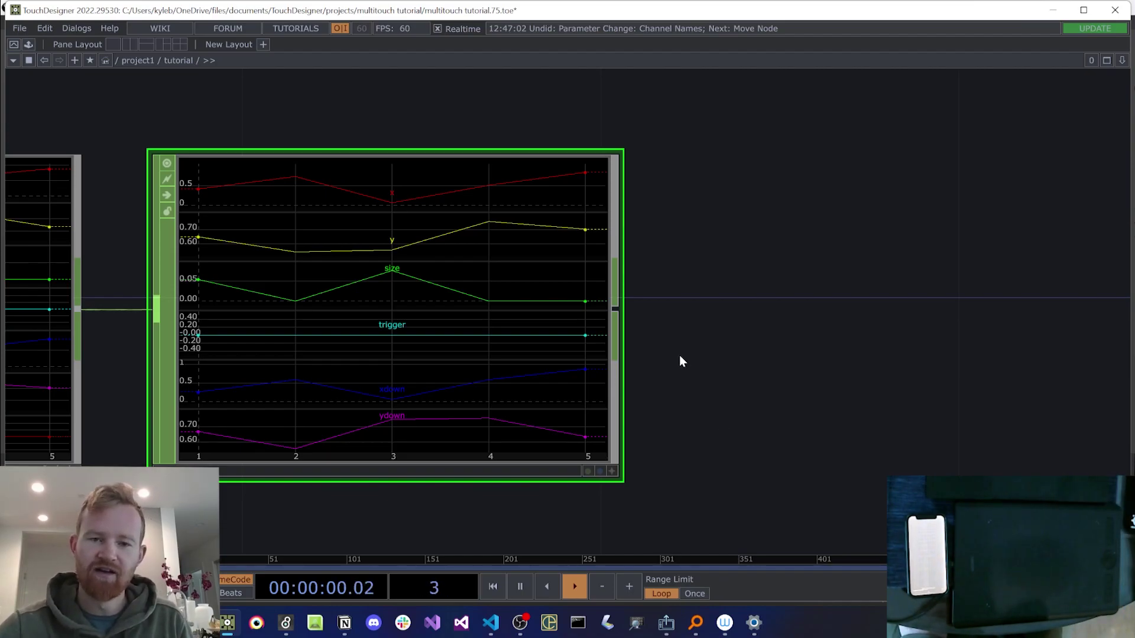
key("h")
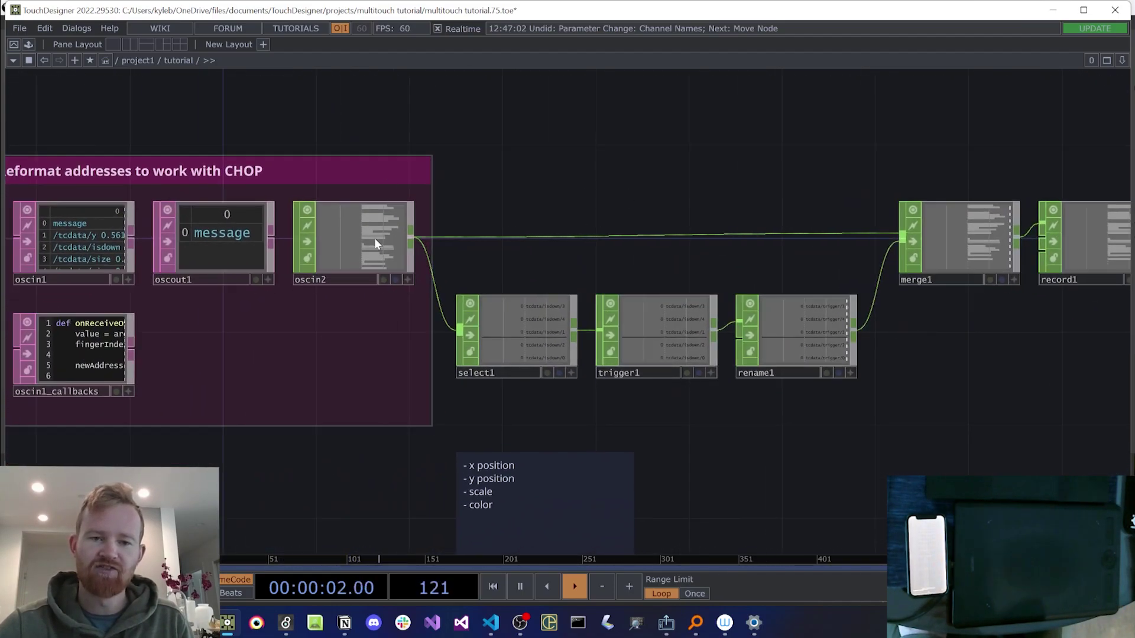
scroll(380, 240, "up", 8)
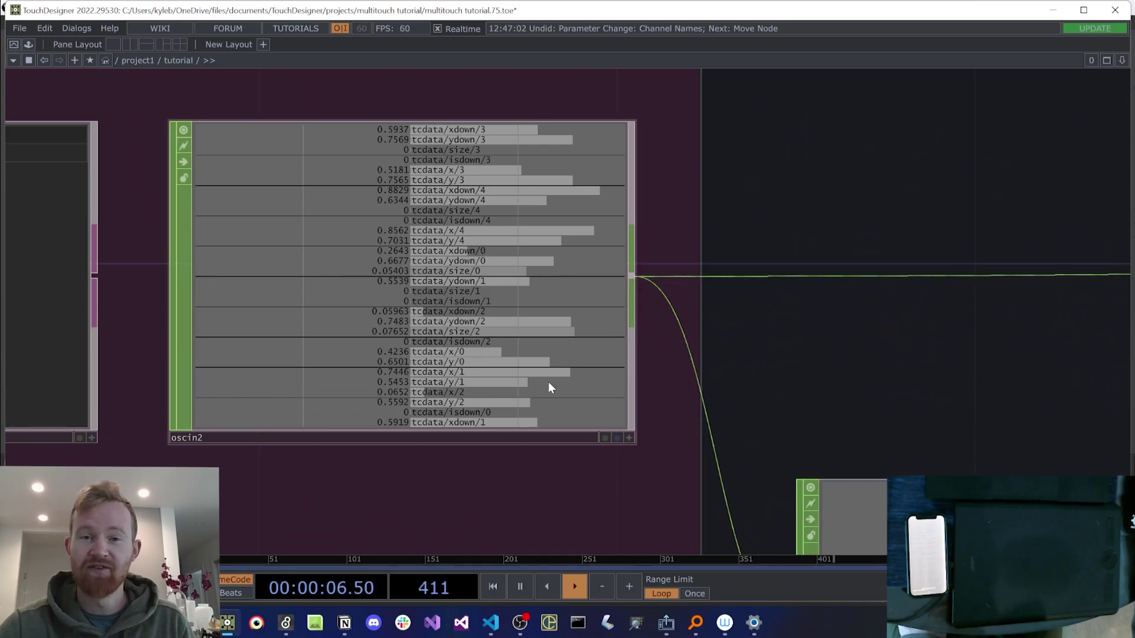
Step: Compare the OSC In, Shuffle and Select CHOP channels with the note listing x position, y position, scale and color
left_click_drag(945, 250, 466, 249)
scroll(444, 242, "down", 7)
left_click_drag(1011, 207, 441, 255)
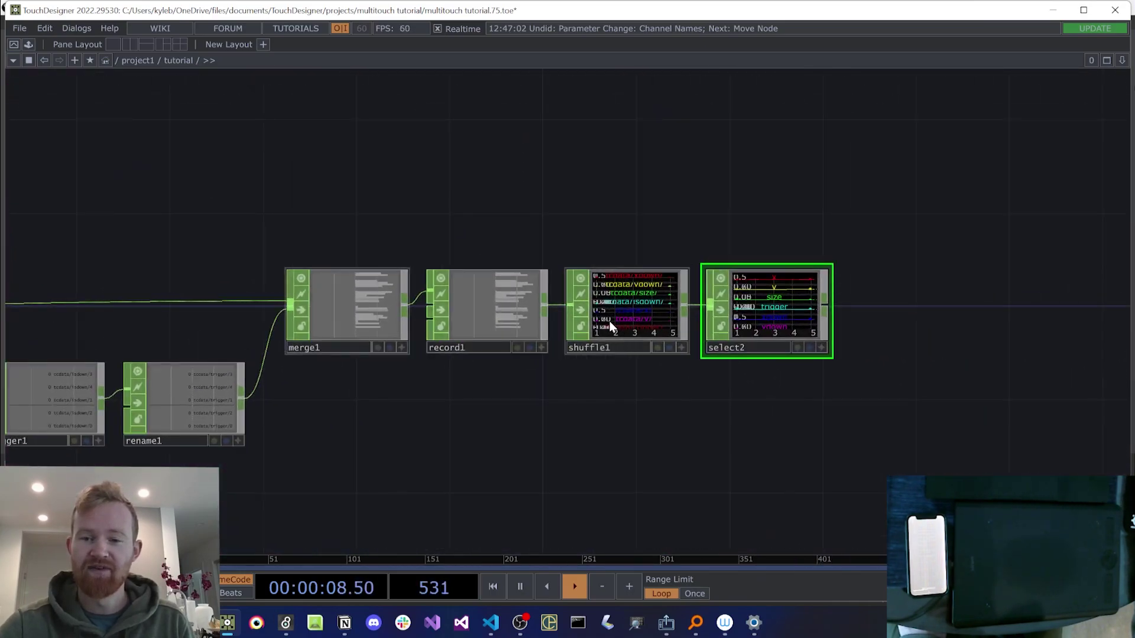
scroll(609, 322, "up", 5)
left_click_drag(756, 451, 586, 464)
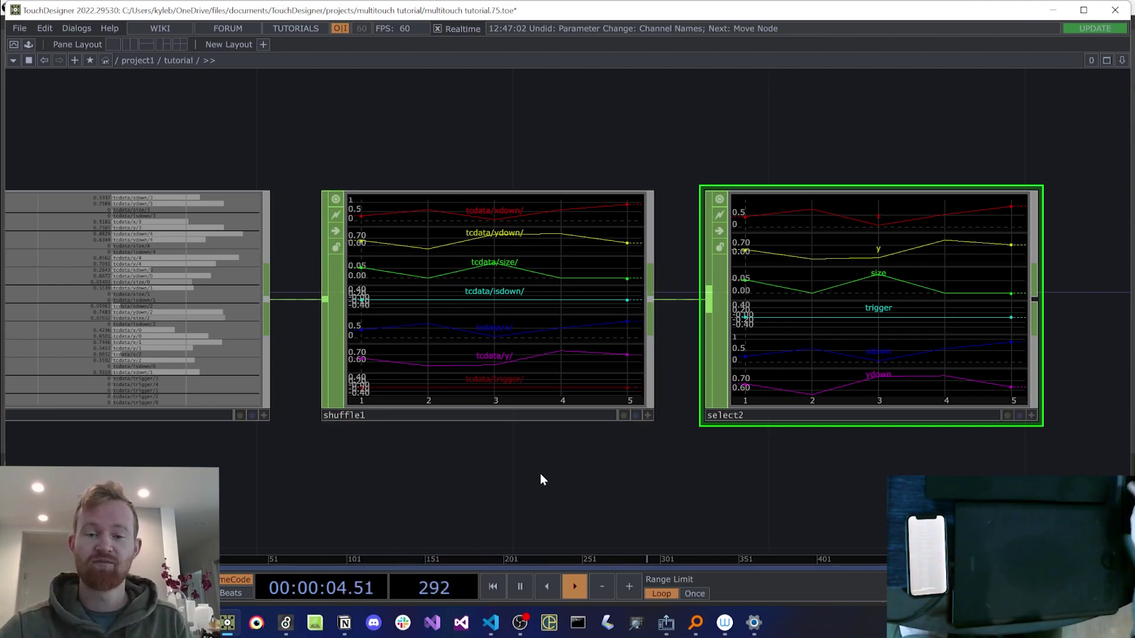
left_click_drag(677, 281, 567, 277)
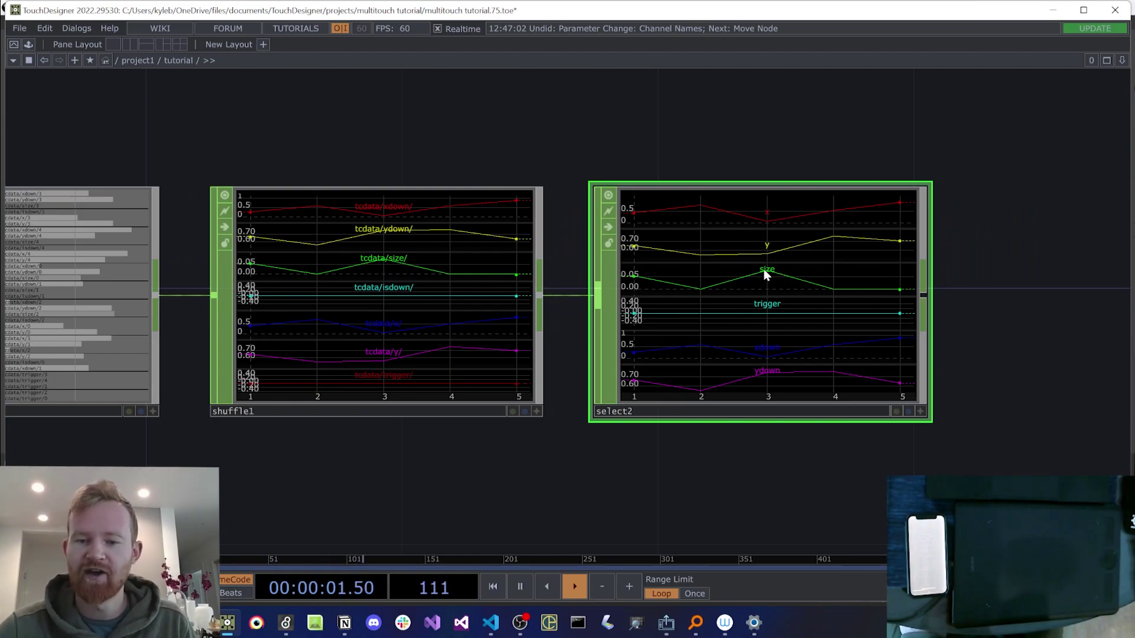
key("p")
left_click_drag(602, 123, 357, 130)
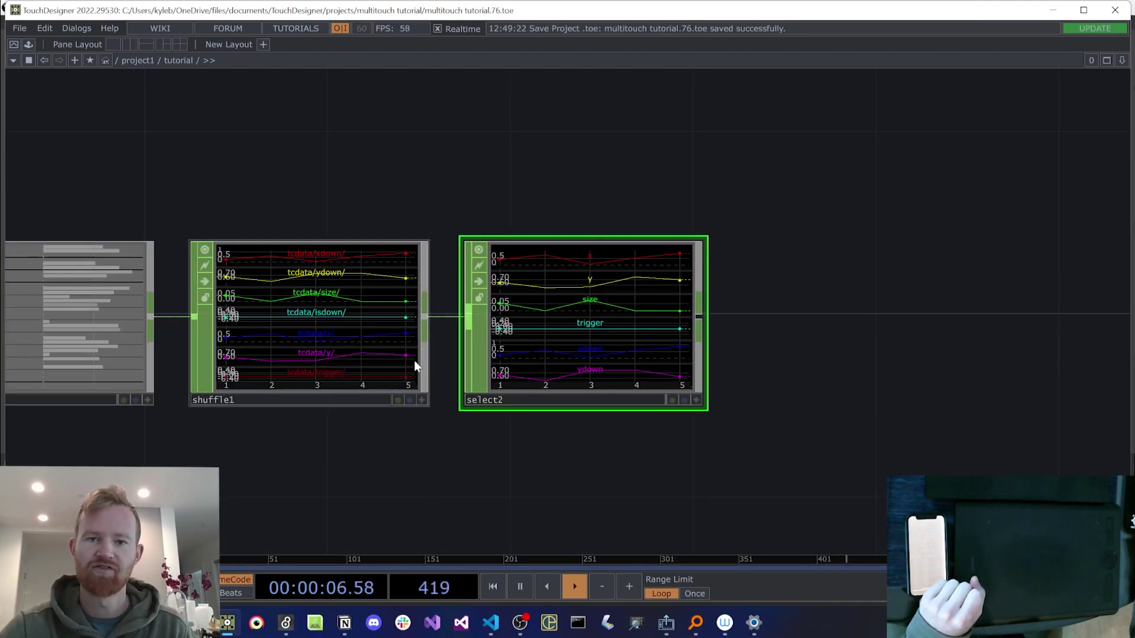
scroll(709, 368, "down", 5)
scroll(494, 445, "up", 10)
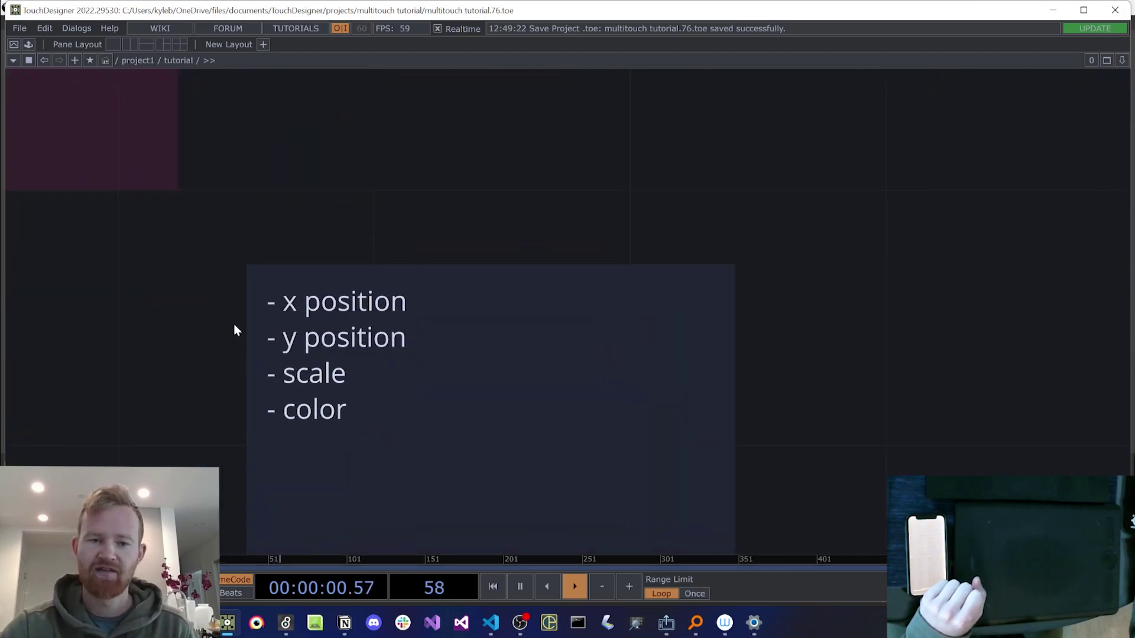
double_click(273, 302)
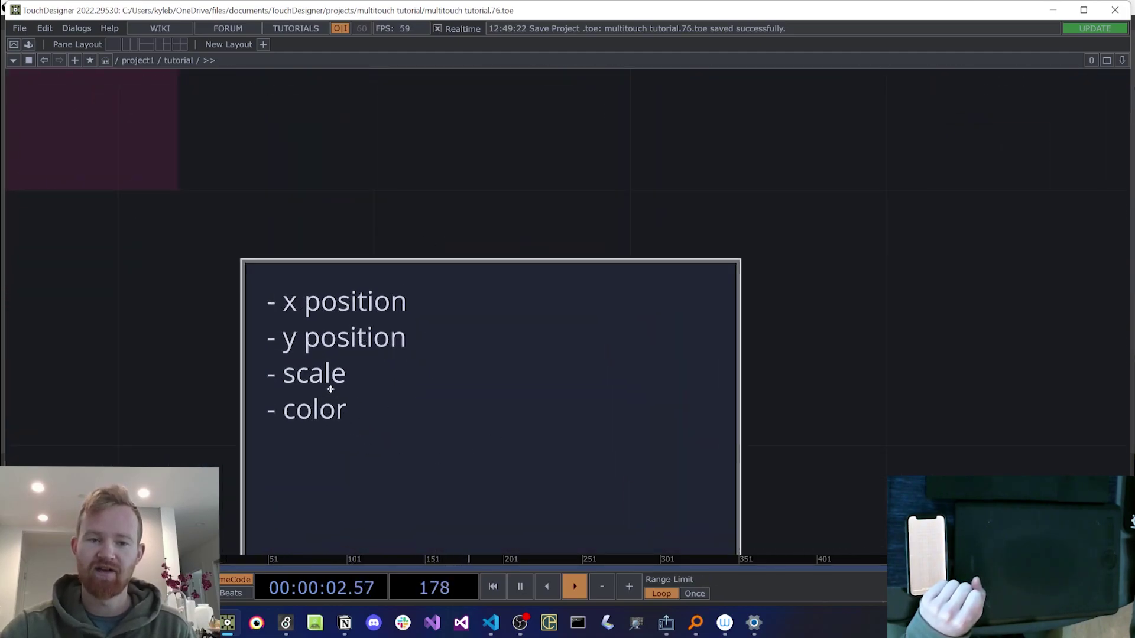
left_click_drag(926, 349, 655, 384)
Step: Add a Merge CHOP downstream of the renamed-channel Select CHOP, connect the Select CHOP into it and frame it
scroll(655, 386, "down", 10)
scroll(456, 382, "up", 3)
left_click_drag(961, 353, 411, 331)
key("Tab")
type("merge")
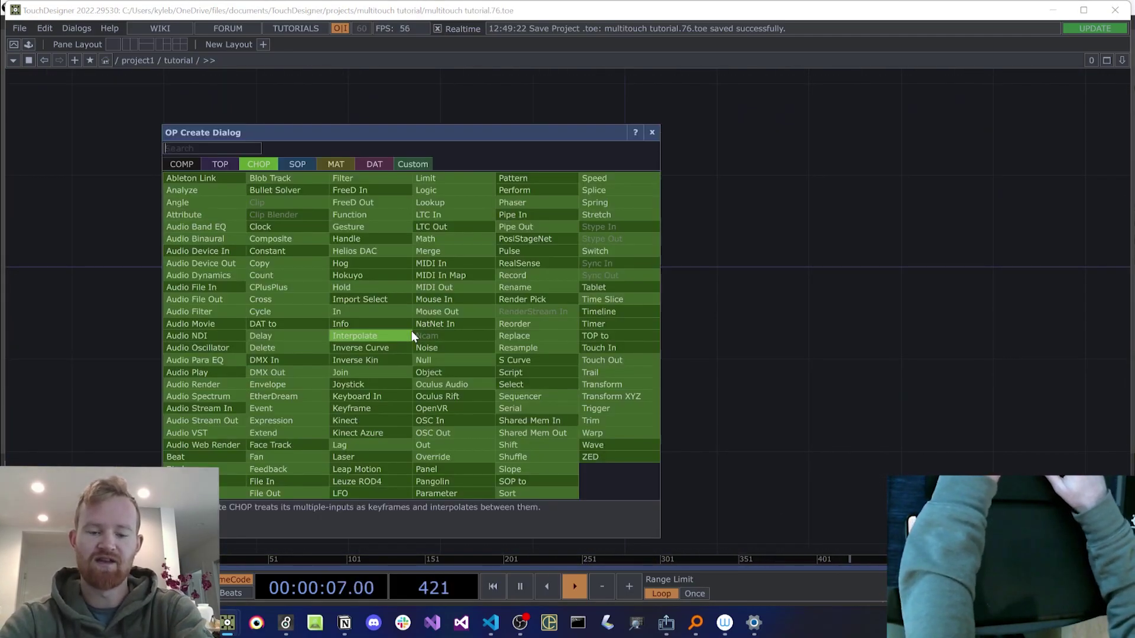
key("Return")
key("Return")
scroll(403, 328, "down", 5)
left_click_drag(372, 256, 621, 262)
scroll(624, 335, "up", 4)
left_click_drag(678, 342, 694, 309)
left_click(695, 293)
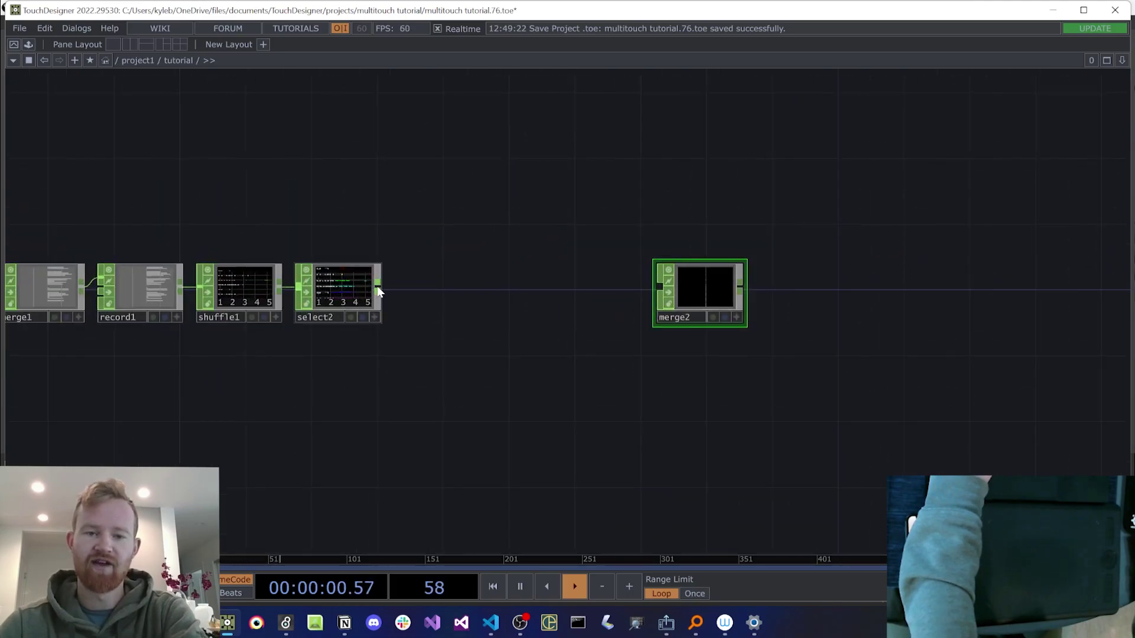
key("shift+h")
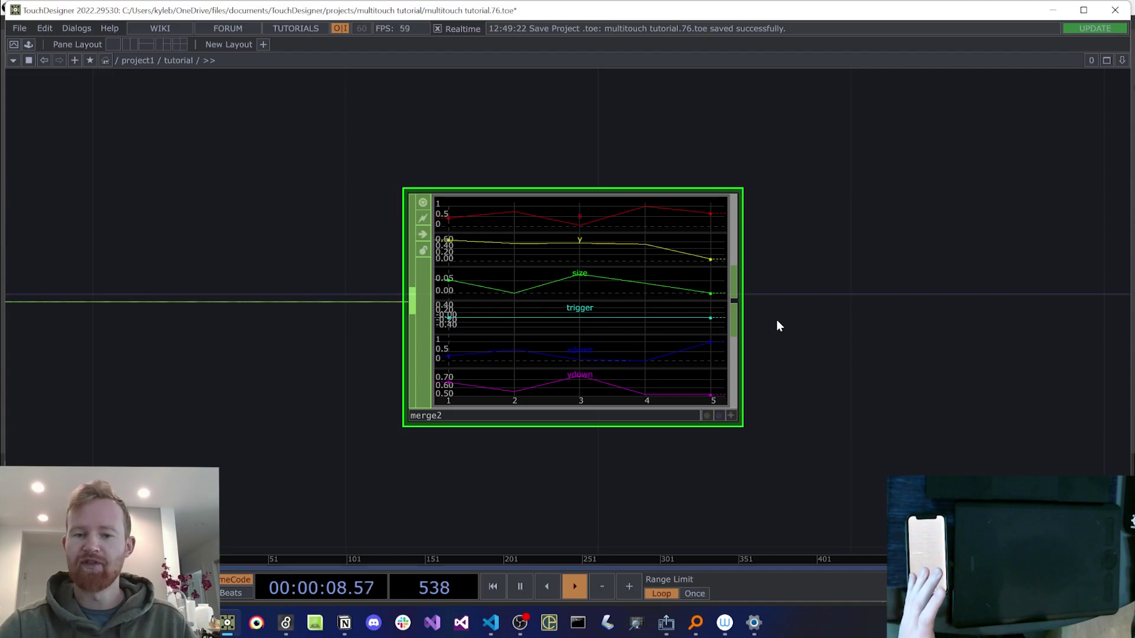
Step: Branch a new Select CHOP off the renamed-channel Select CHOP and place it above the wire to the Merge CHOP
left_click_drag(800, 322, 993, 299)
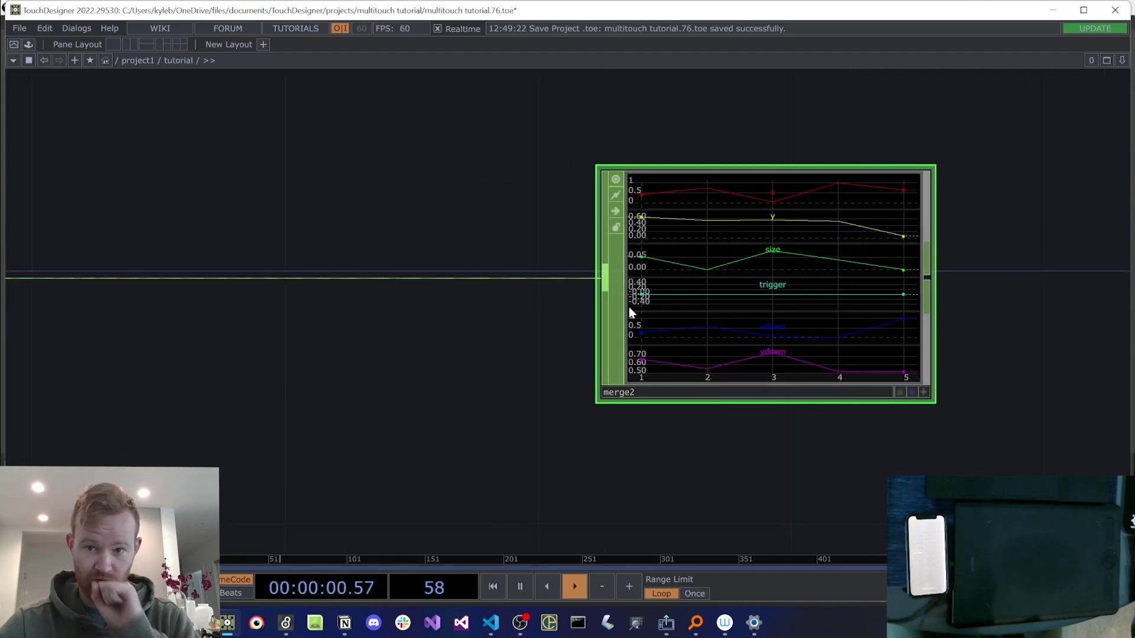
scroll(532, 320, "down", 7)
scroll(357, 275, "up", 1)
left_click_drag(357, 274, 530, 286)
scroll(530, 284, "up", 1)
key("Tab")
type("s")
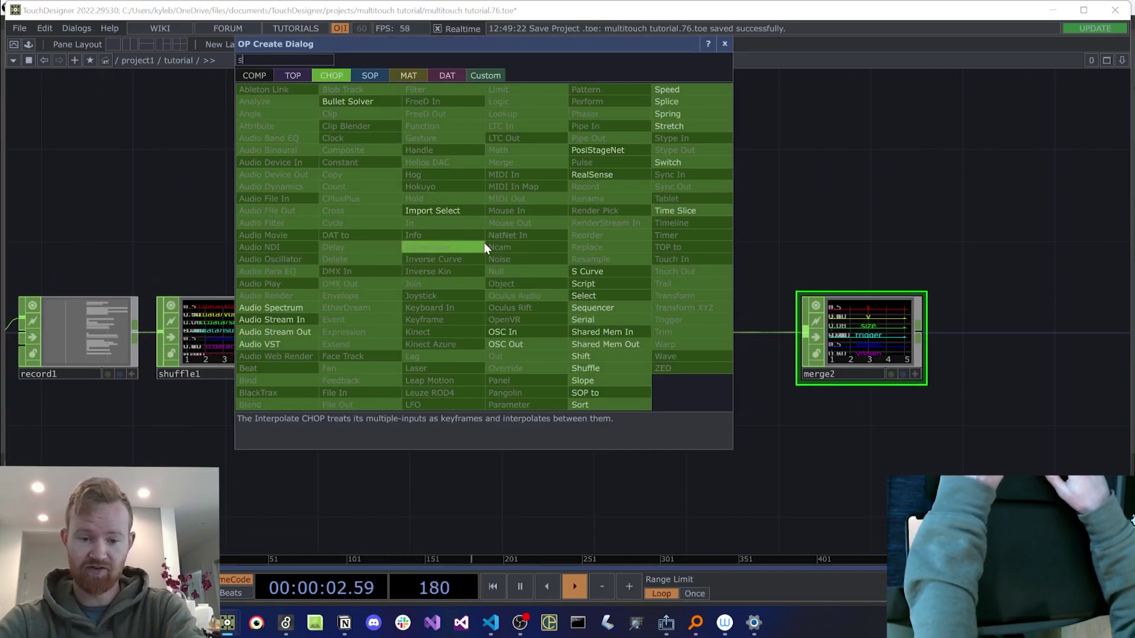
type("el")
key("Return")
left_click(484, 242)
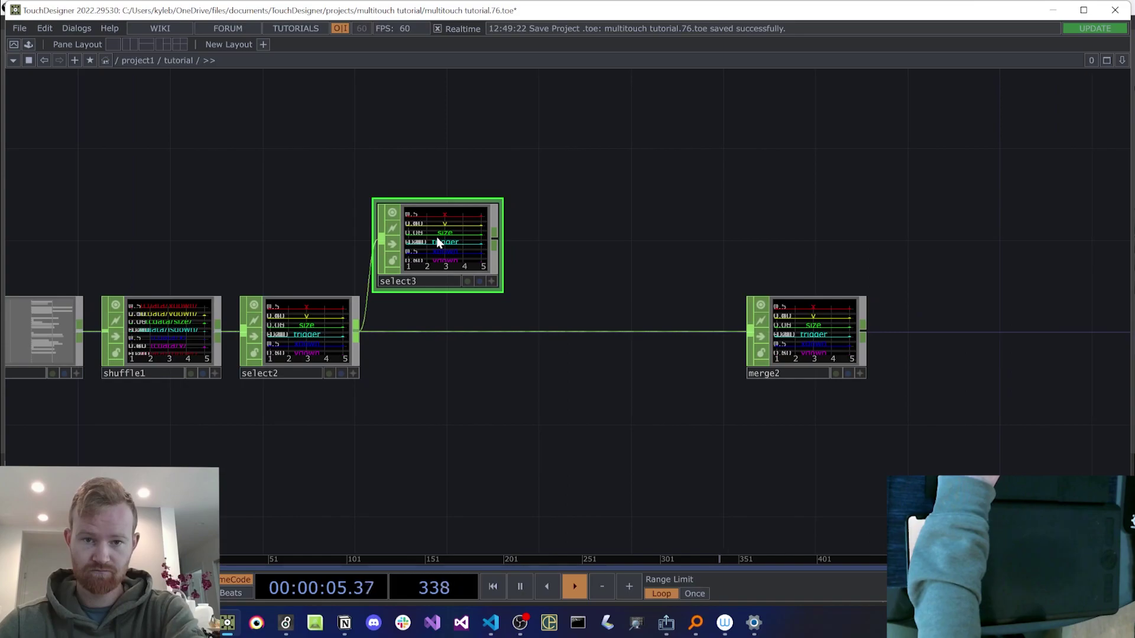
left_click_drag(436, 236, 455, 235)
Step: Set the branched Select CHOP's Channel Names to size
key("p")
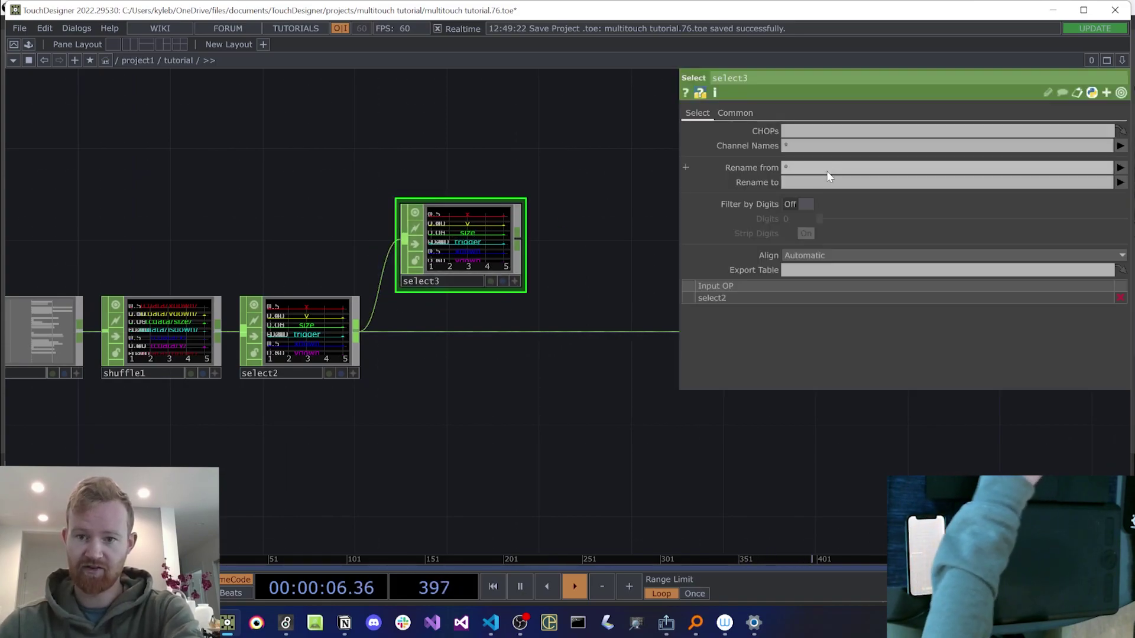
scroll(628, 220, "up", 3)
left_click(842, 143)
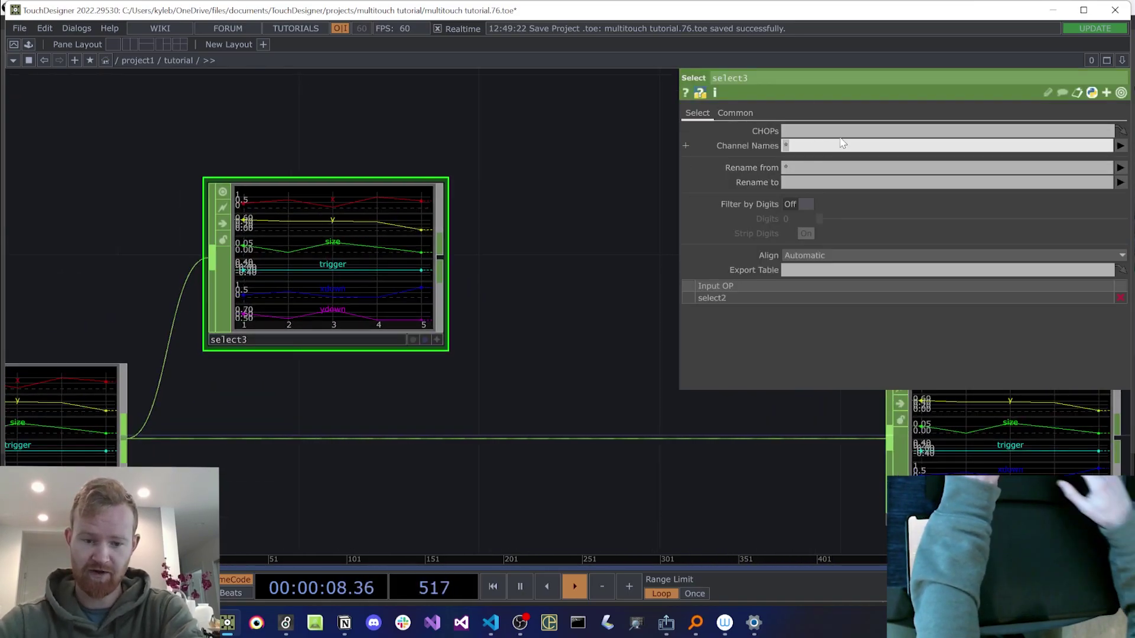
type("size")
key("Return")
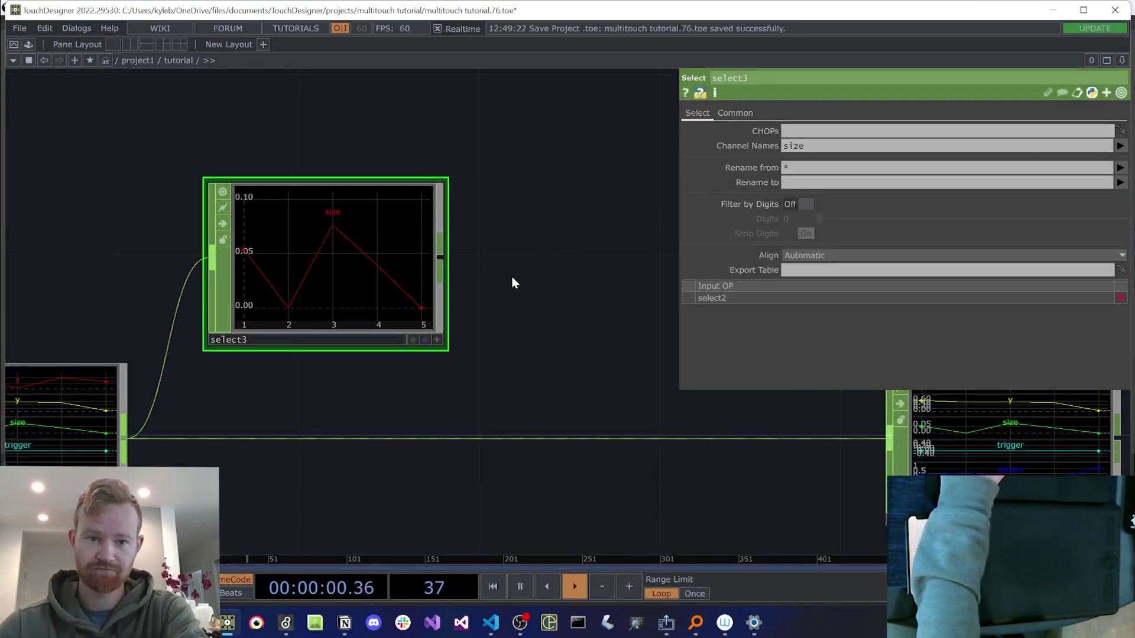
Step: Duplicate the size Select CHOP directly below it and set the copy's Channel Names to trigger
left_click_drag(490, 275, 601, 287)
left_click_drag(416, 276, 415, 94)
key("ctrl+c")
key("ctrl+v")
left_click_drag(468, 294, 468, 248)
key("p")
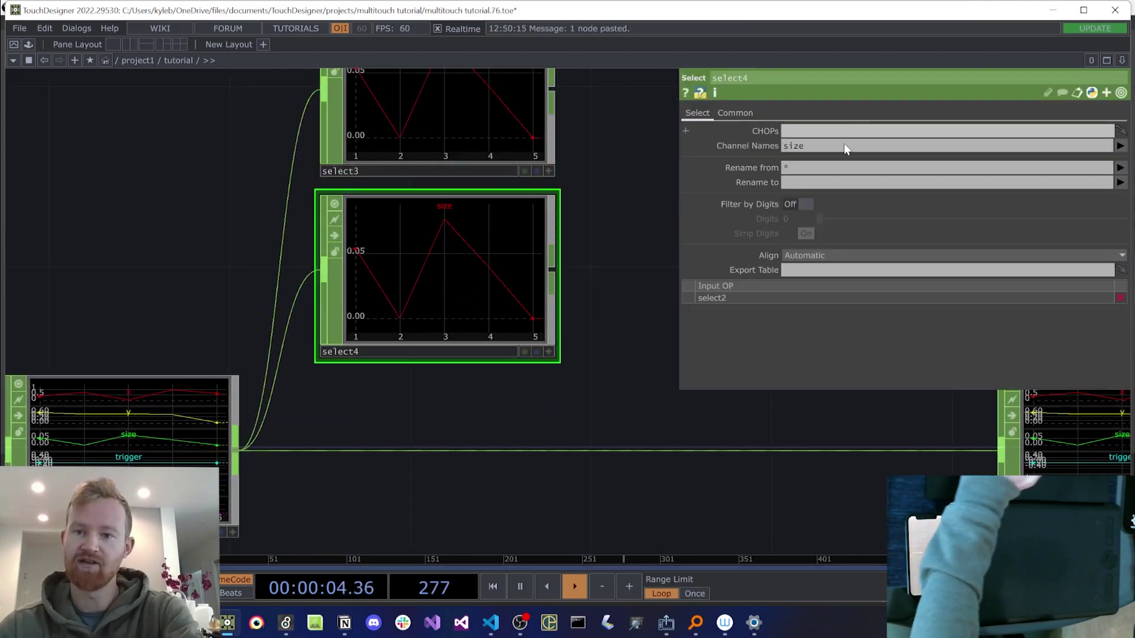
left_click(831, 146)
type("trigger")
left_click_drag(633, 192, 619, 226)
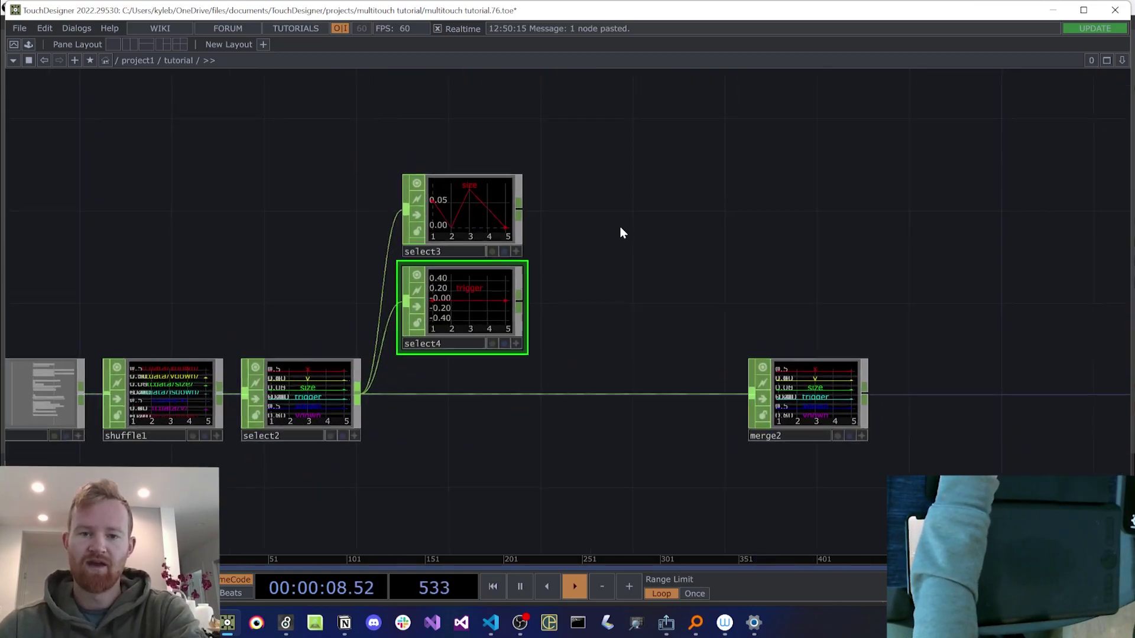
Step: Add a Math CHOP downstream of the size and trigger Select CHOPs
scroll(620, 226, "up", 3)
left_click_drag(846, 464, 957, 458)
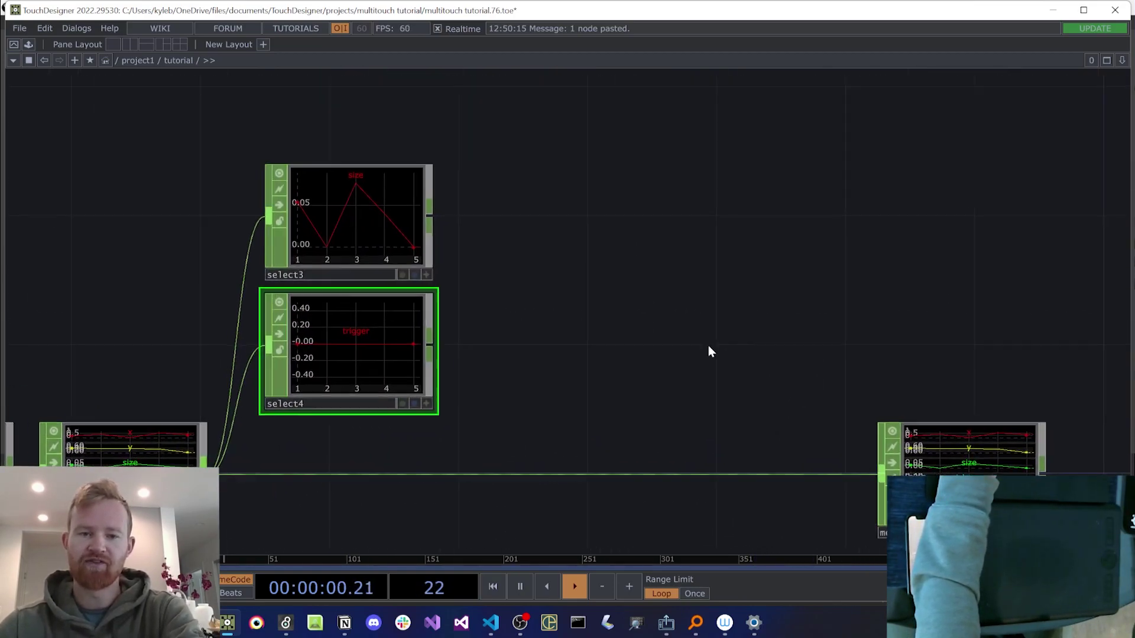
key("Tab")
type("math")
key("Return")
left_click(687, 233)
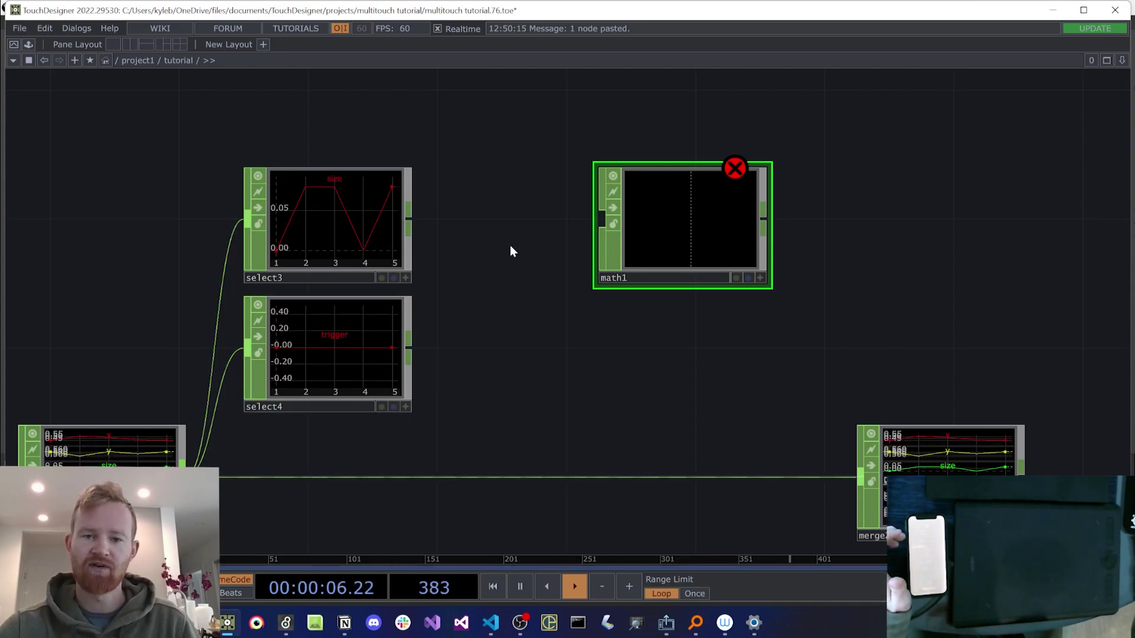
left_click_drag(667, 244, 731, 245)
Step: Connect the size and trigger Select CHOPs into the Math CHOP and set Combine CHOPs to Multiply
left_click_drag(577, 282, 448, 260)
scroll(502, 266, "down", 5)
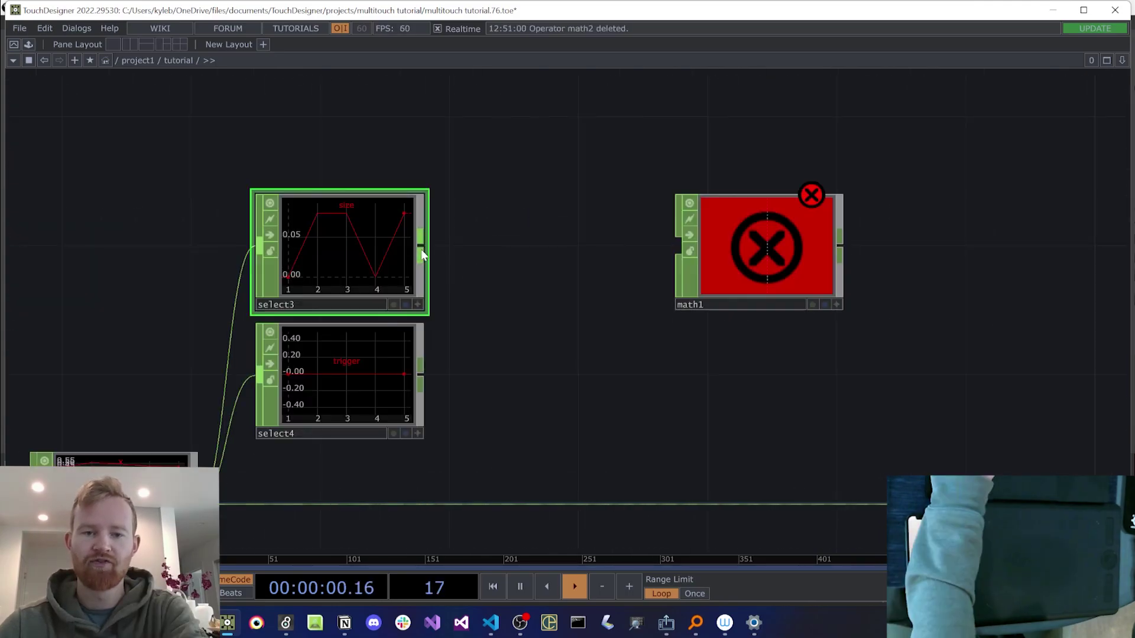
left_click_drag(421, 244, 721, 257)
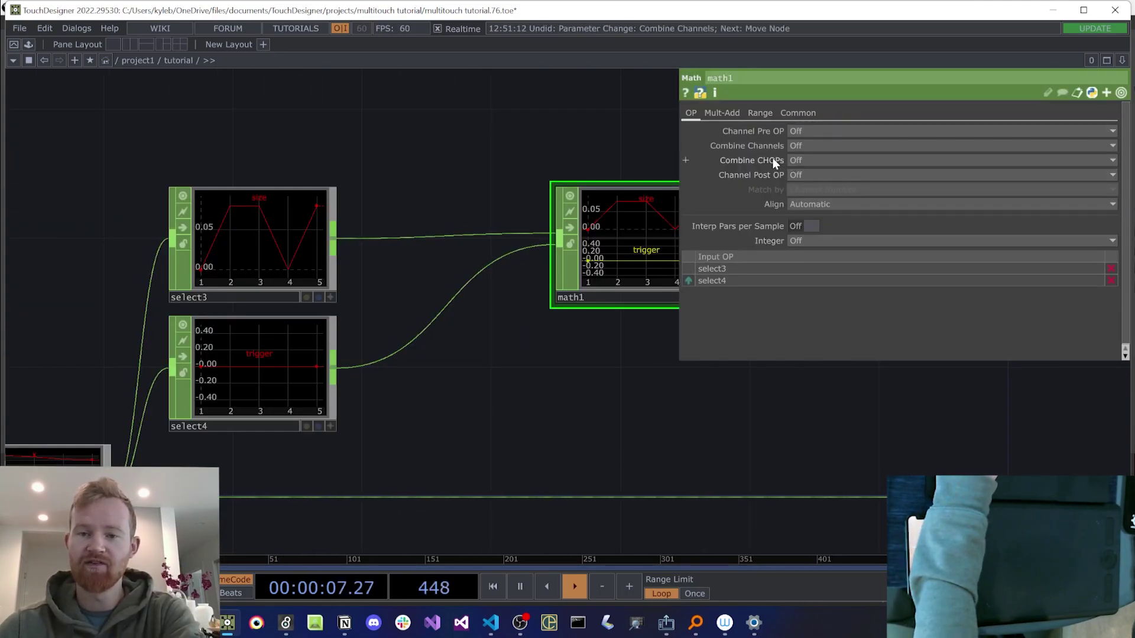
left_click(811, 157)
left_click(810, 214)
left_click_drag(637, 426, 470, 449)
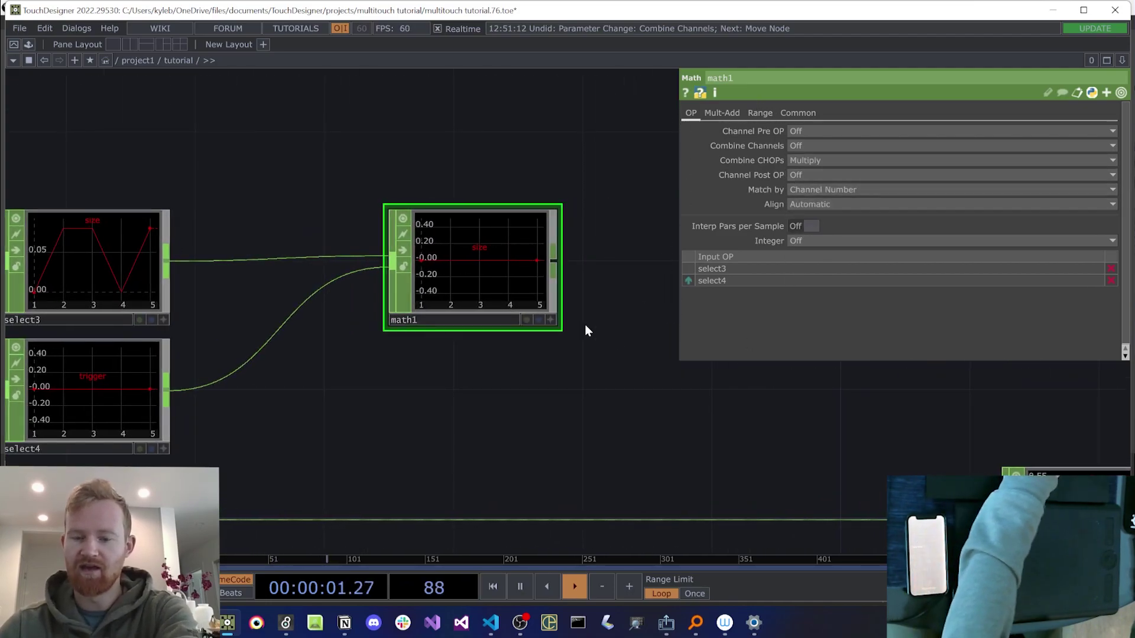
key("p")
Step: Append a Rename CHOP to the Math CHOP and rename its channel to scale
right_click(556, 267)
type("rena")
key("Return")
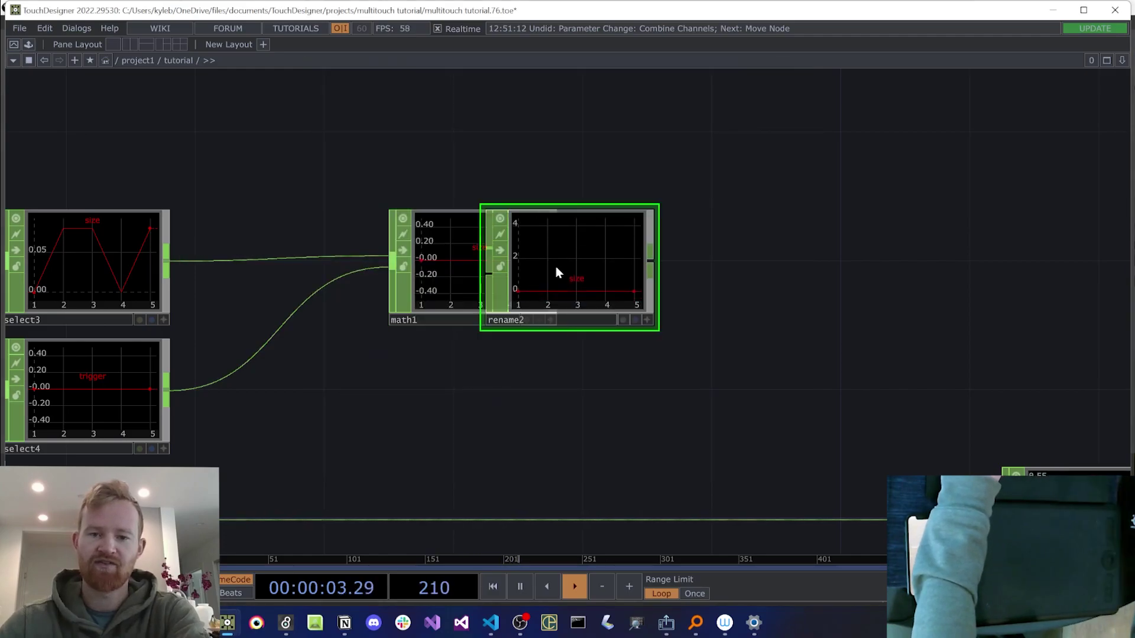
left_click(648, 298)
key("p")
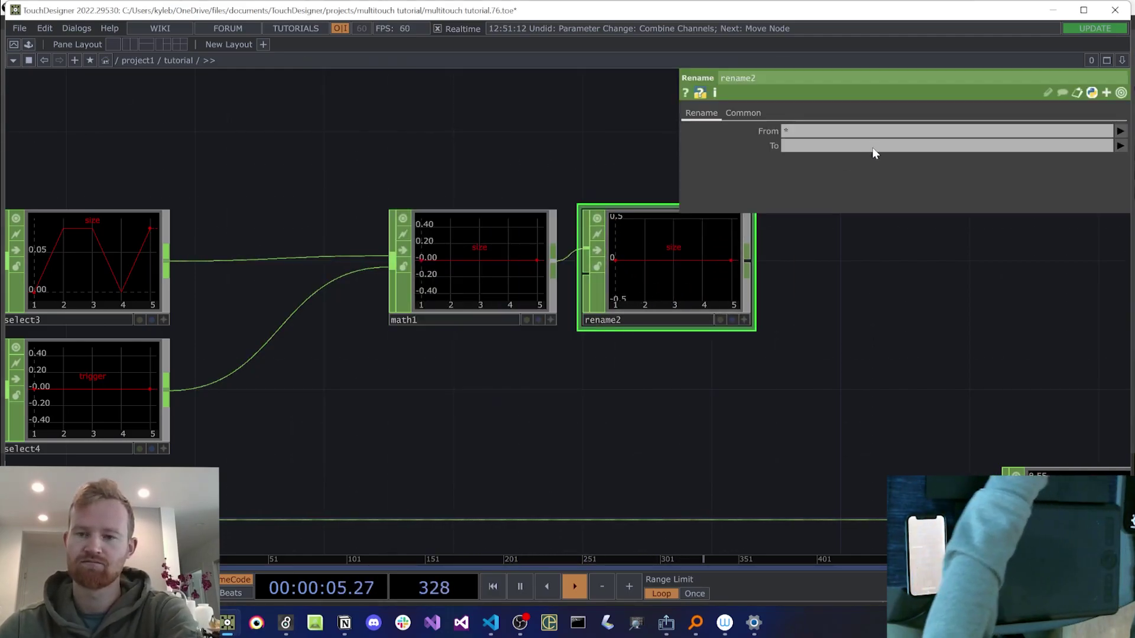
left_click(810, 146)
type("scale")
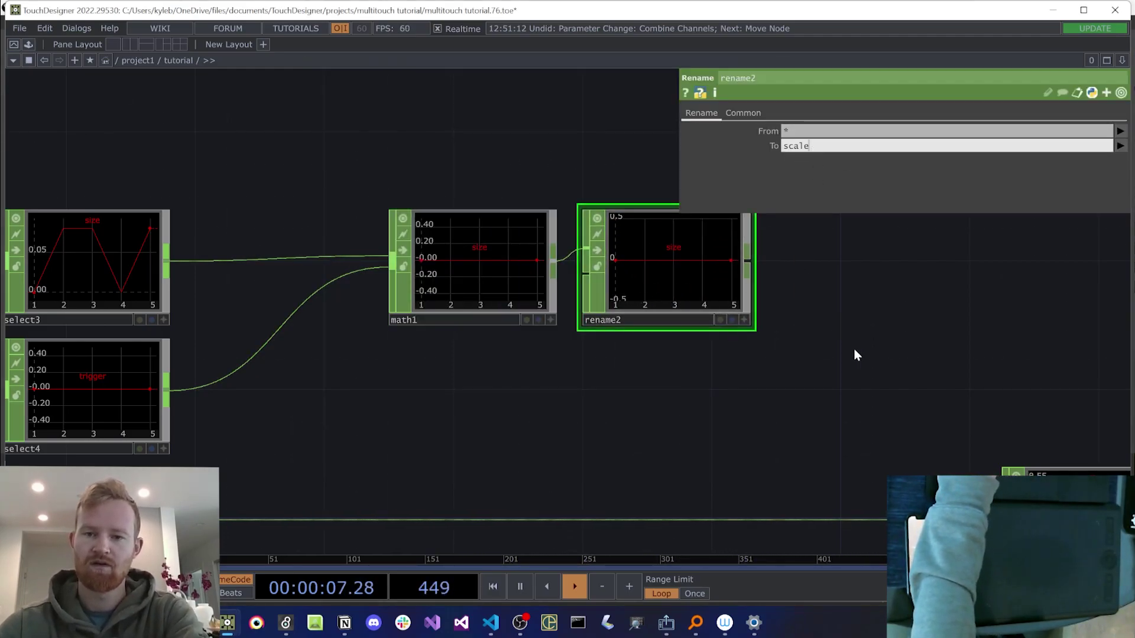
key("Return")
Step: Connect the Rename CHOP into the Merge CHOP and check how size and trigger multiply into scale
left_click_drag(810, 362, 668, 348)
scroll(609, 267, "down", 3)
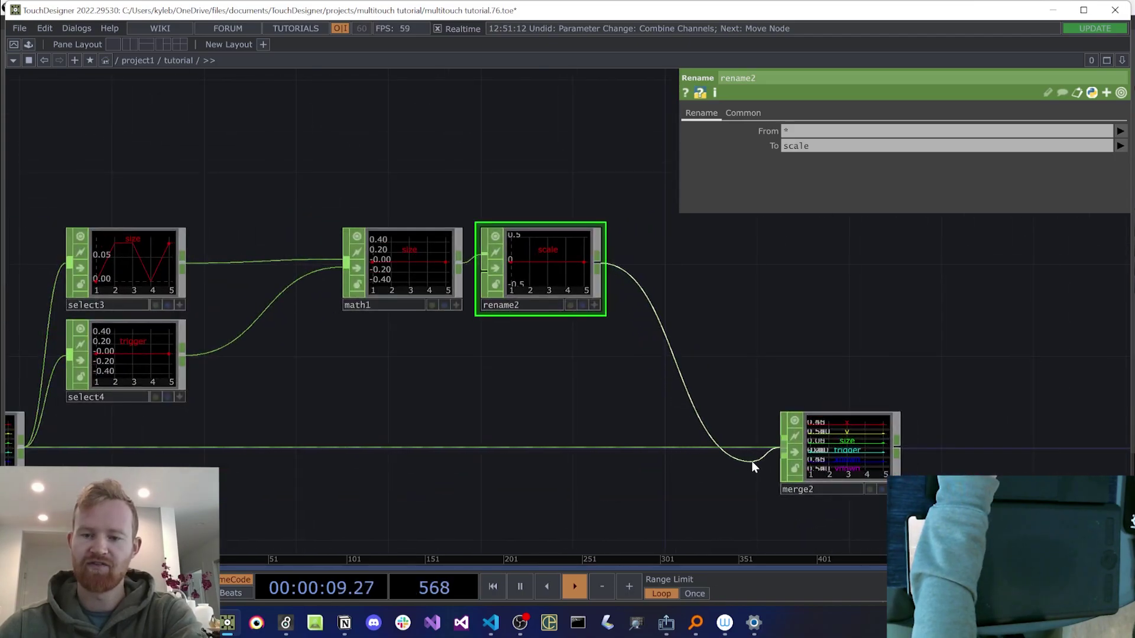
scroll(836, 380, "up", 4)
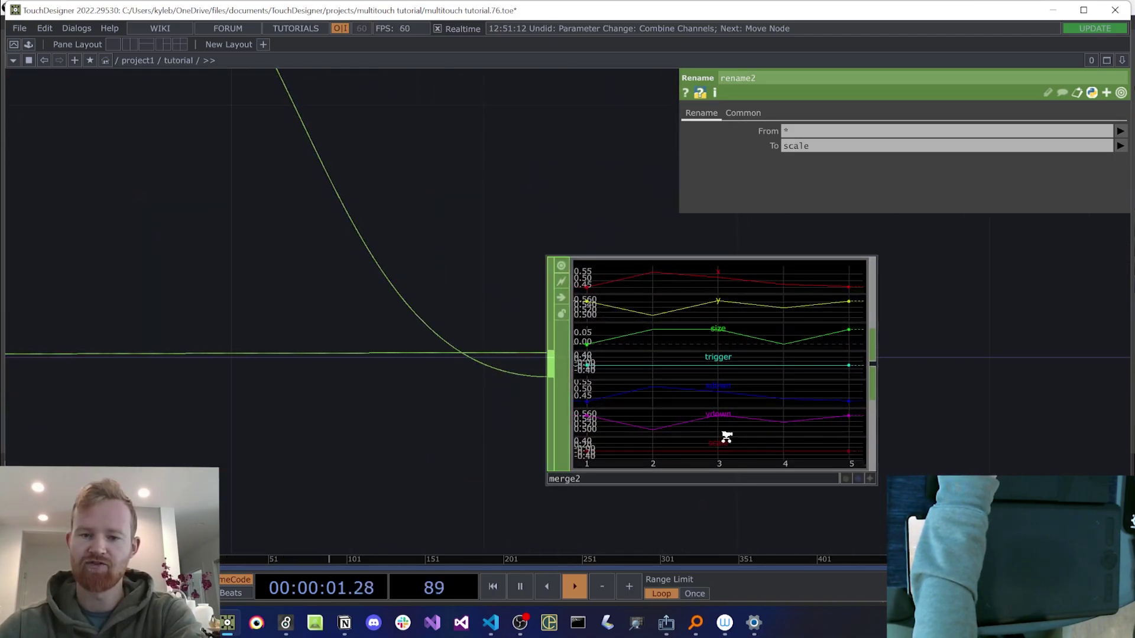
scroll(725, 432, "down", 5)
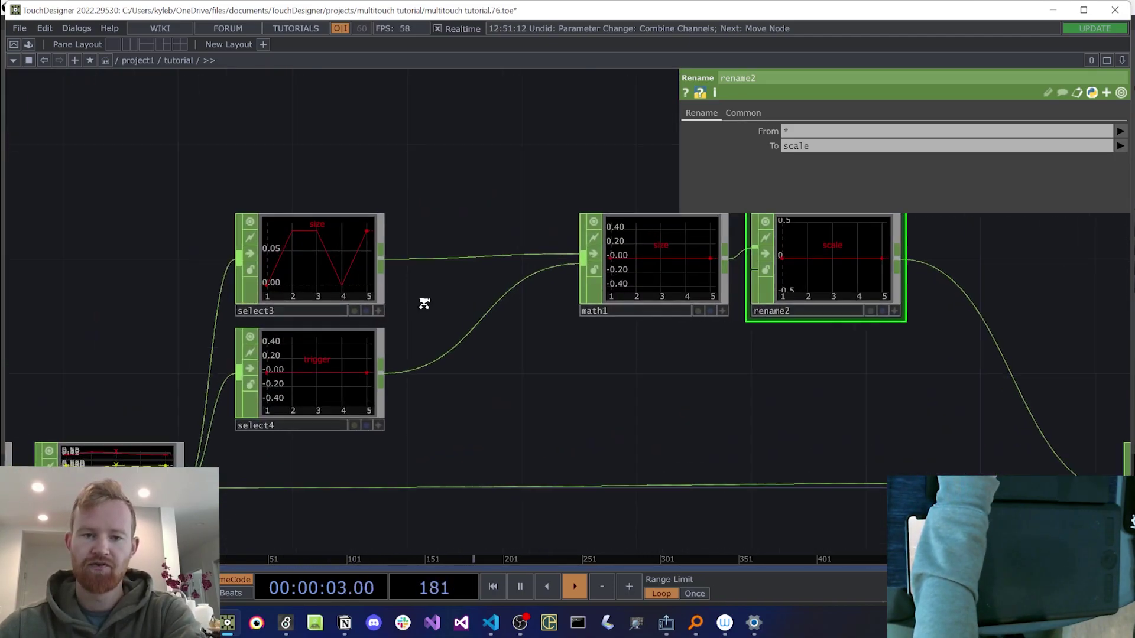
scroll(423, 305, "up", 2)
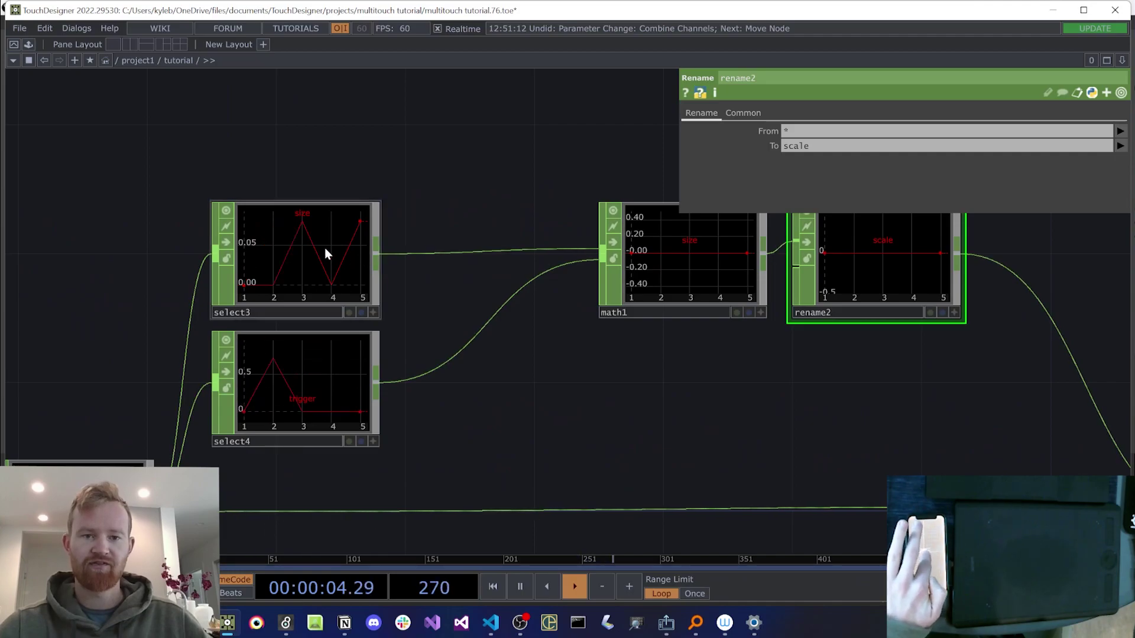
scroll(292, 253, "up", 2)
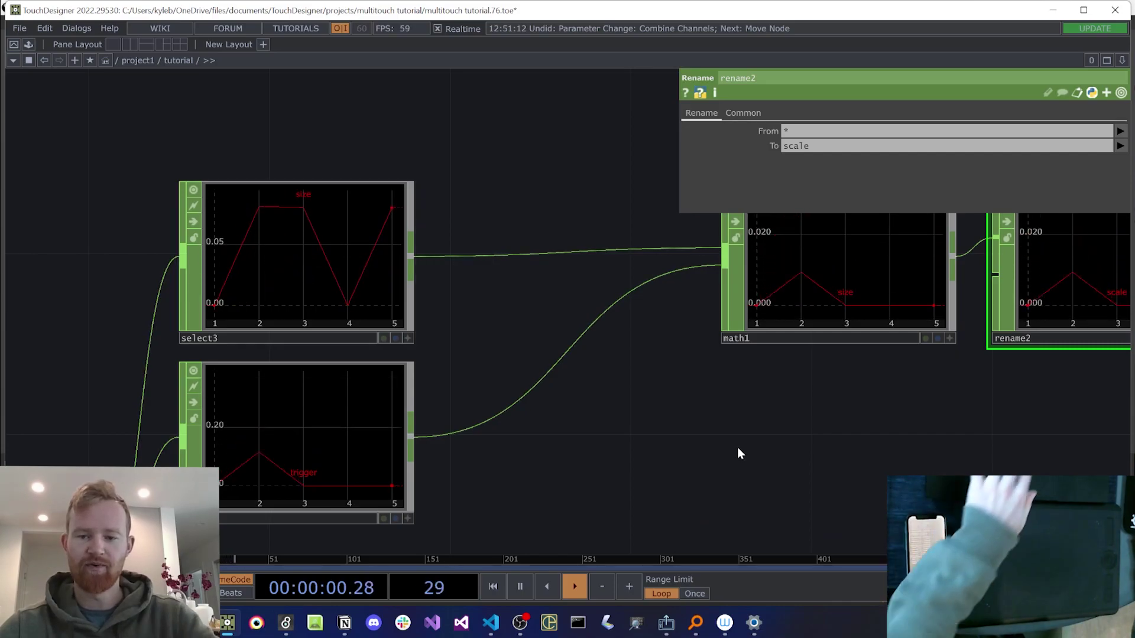
left_click_drag(731, 445, 690, 429)
key("p")
Step: Collapse the entire multitouch data network, including the note, into a single Base COMP
left_click_drag(545, 198, 615, 204)
scroll(619, 200, "down", 5)
scroll(625, 191, "down", 5)
left_click_drag(819, 184, 920, 199)
right_click_drag(1034, 137, 108, 469)
right_click(560, 237)
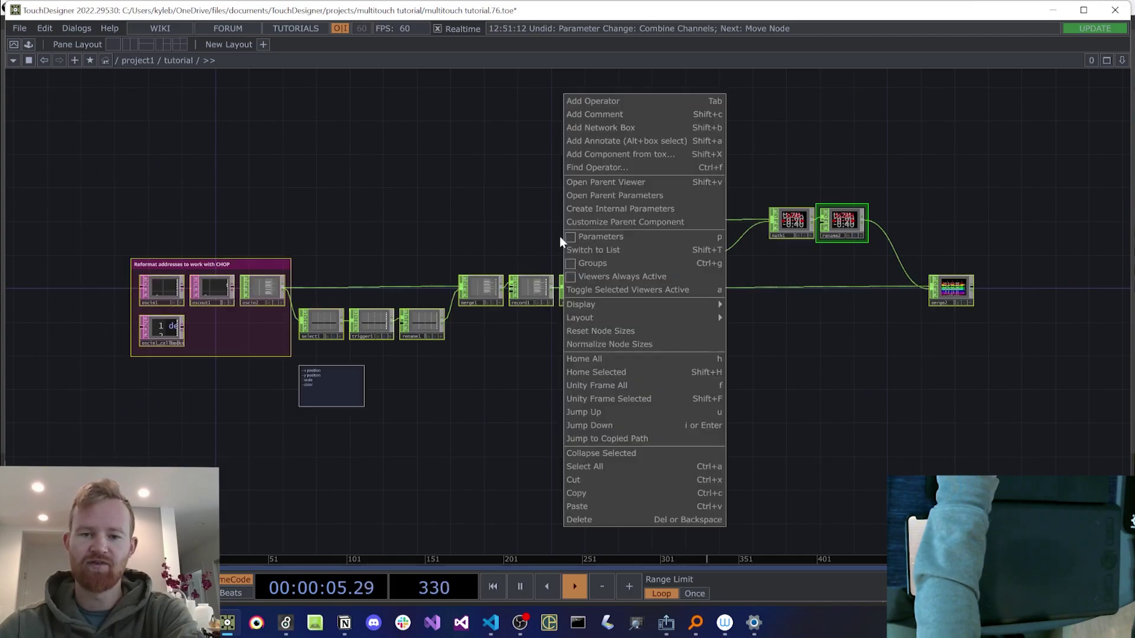
left_click(603, 455)
Step: Rename the collapsed Base COMP as TC_data
left_click_drag(480, 291, 239, 265)
scroll(237, 282, "up", 5)
scroll(240, 290, "up", 2)
double_click(239, 315)
type("T")
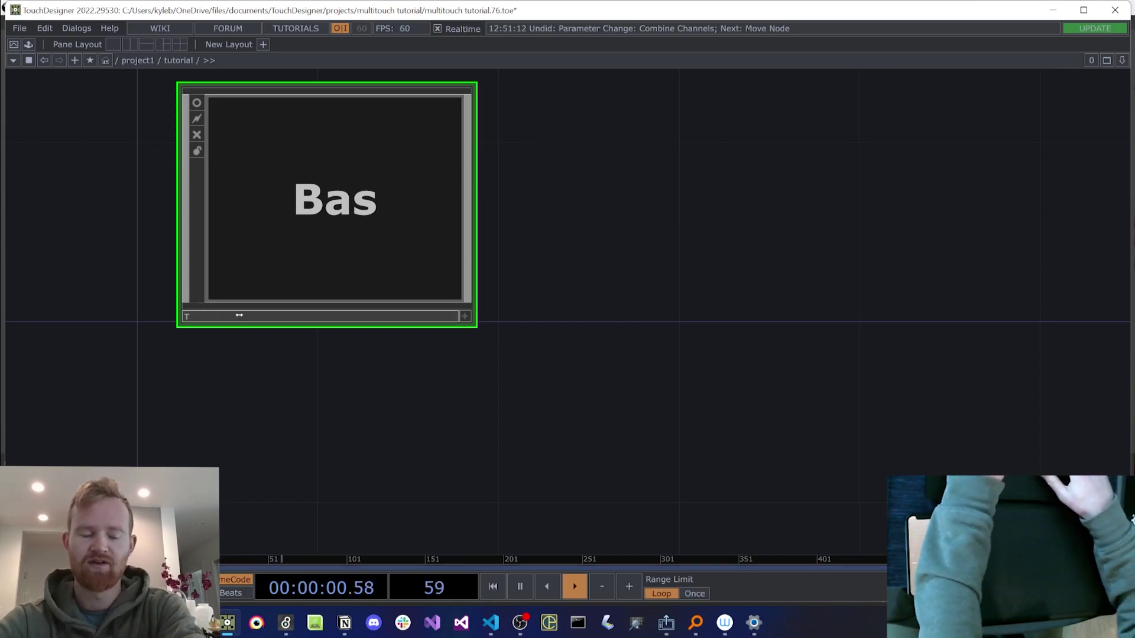
type("C_data")
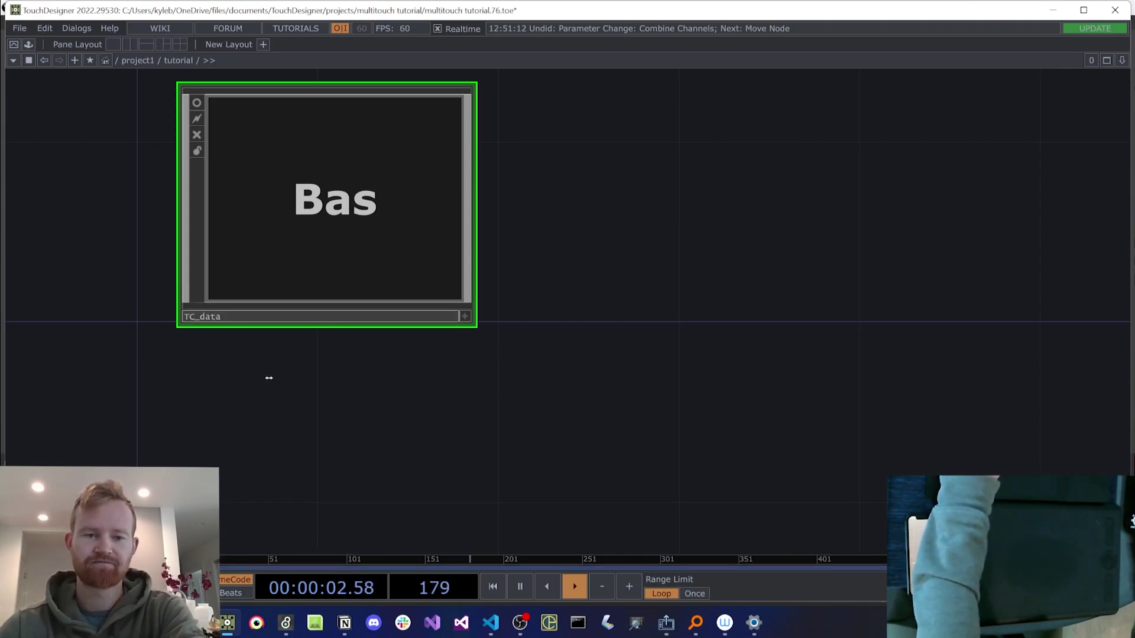
Step: Customize the TC_data component by adding a Float custom parameter named min size
right_click(363, 195)
left_click(416, 208)
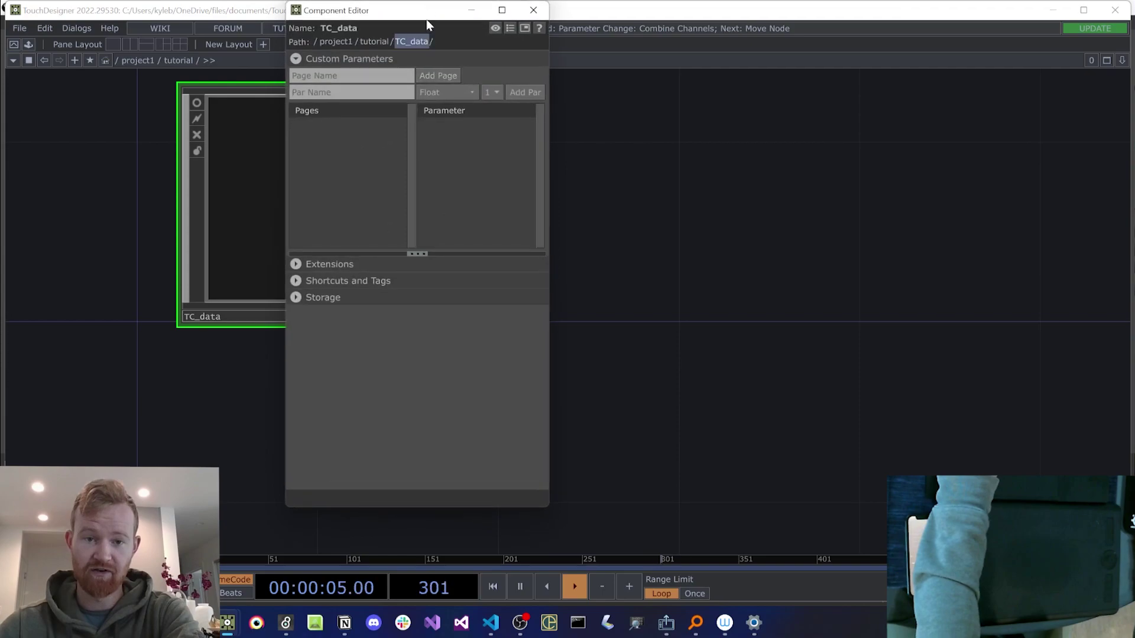
left_click(363, 95)
type("min size")
left_click(519, 92)
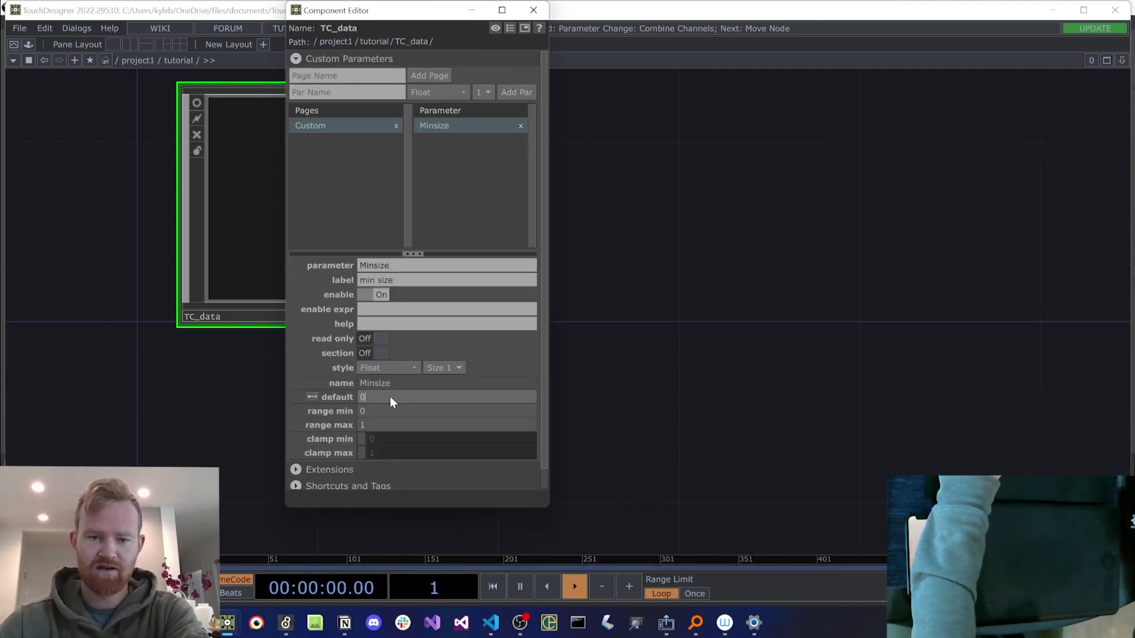
Step: Inside TC_data, move the multiplying Math CHOP and its Rename CHOP away from the size Select CHOP to make room between them
left_click(533, 10)
scroll(257, 246, "up", 5)
scroll(594, 320, "up", 3)
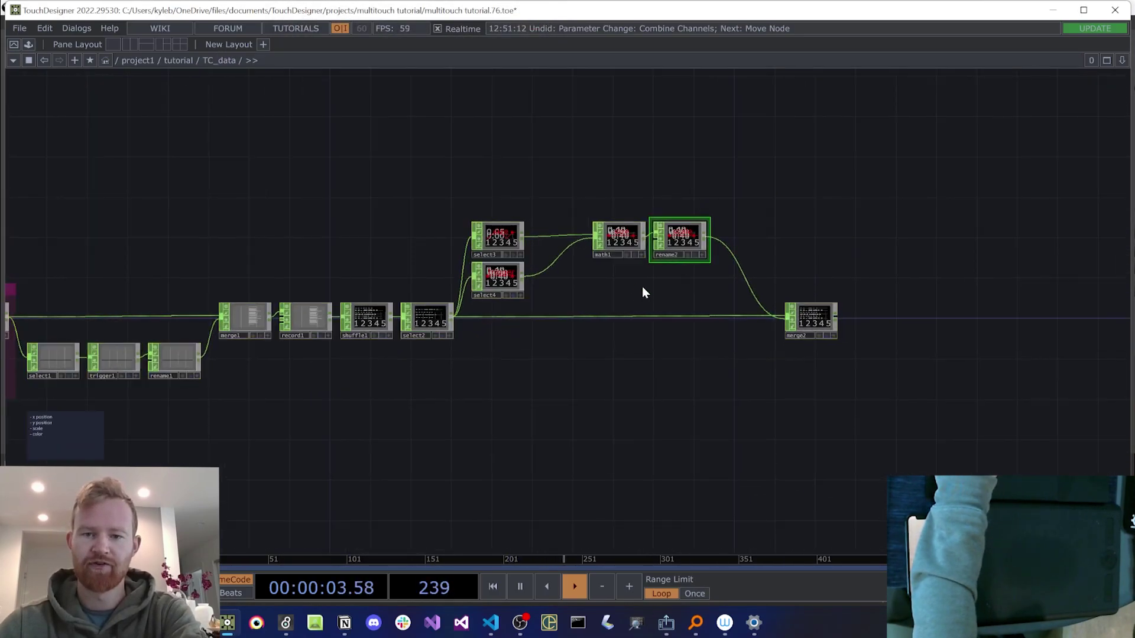
scroll(646, 288, "up", 4)
right_click_drag(480, 250, 481, 249)
left_click_drag(527, 235, 640, 233)
left_click_drag(970, 360, 927, 352)
left_click_drag(1025, 399, 1082, 402)
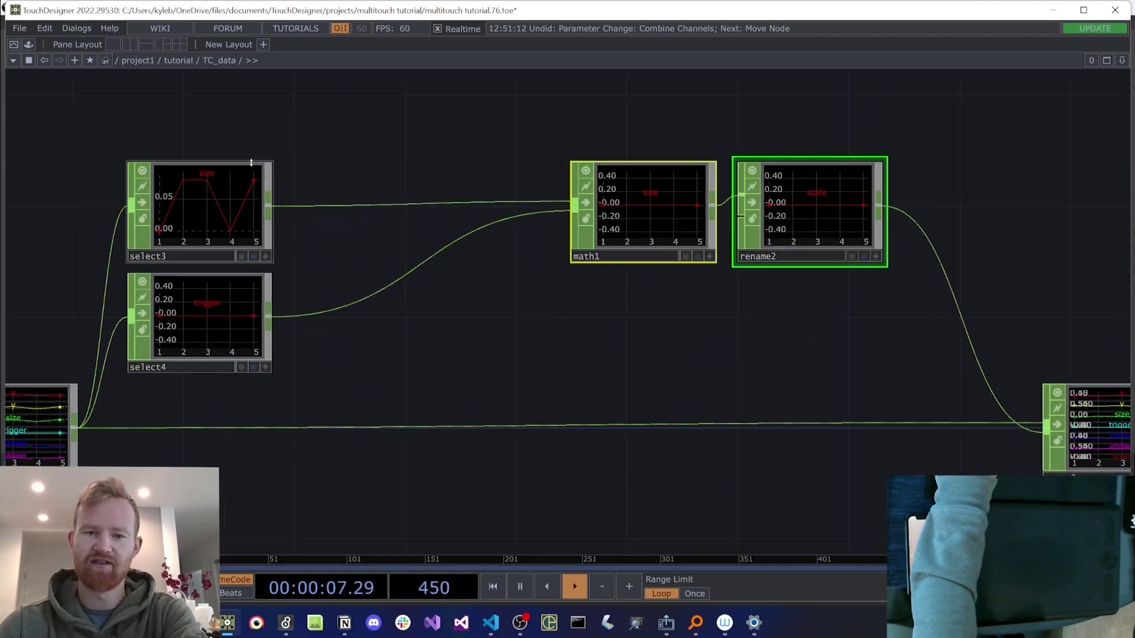
Step: Insert a new Math CHOP on the wire between the size Select CHOP and the multiplying Math CHOP
right_click(327, 207)
left_click(347, 184)
type("math")
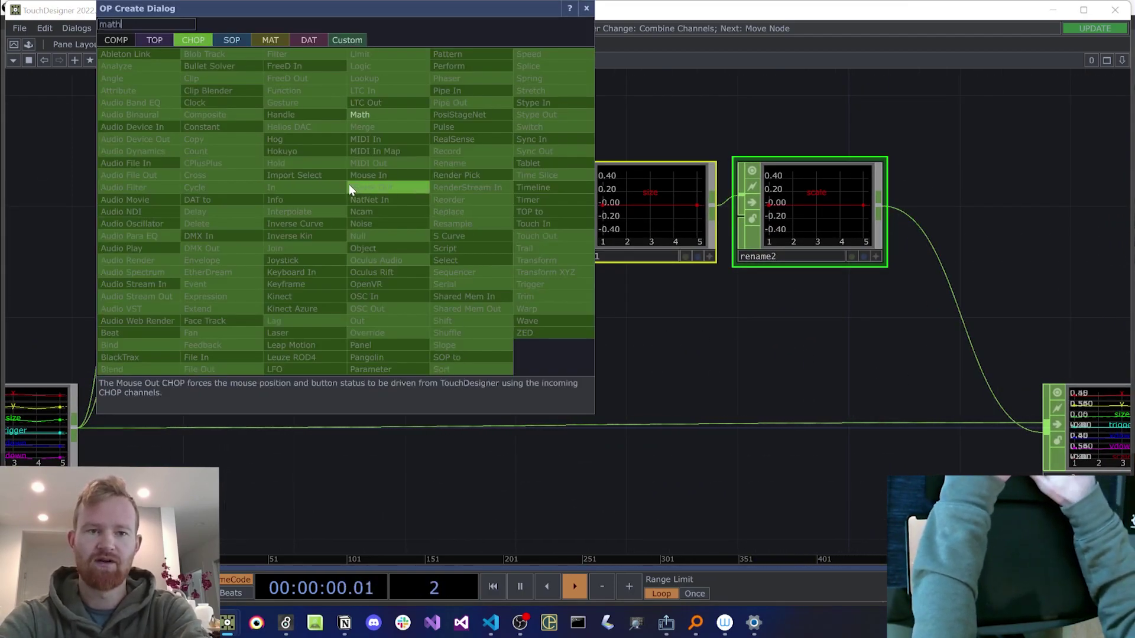
key("Return")
left_click_drag(348, 185, 378, 210)
Step: Set the new Math CHOP's To Range minimum to a reference to TC_data's min size, parent().par.Minsize
key("p")
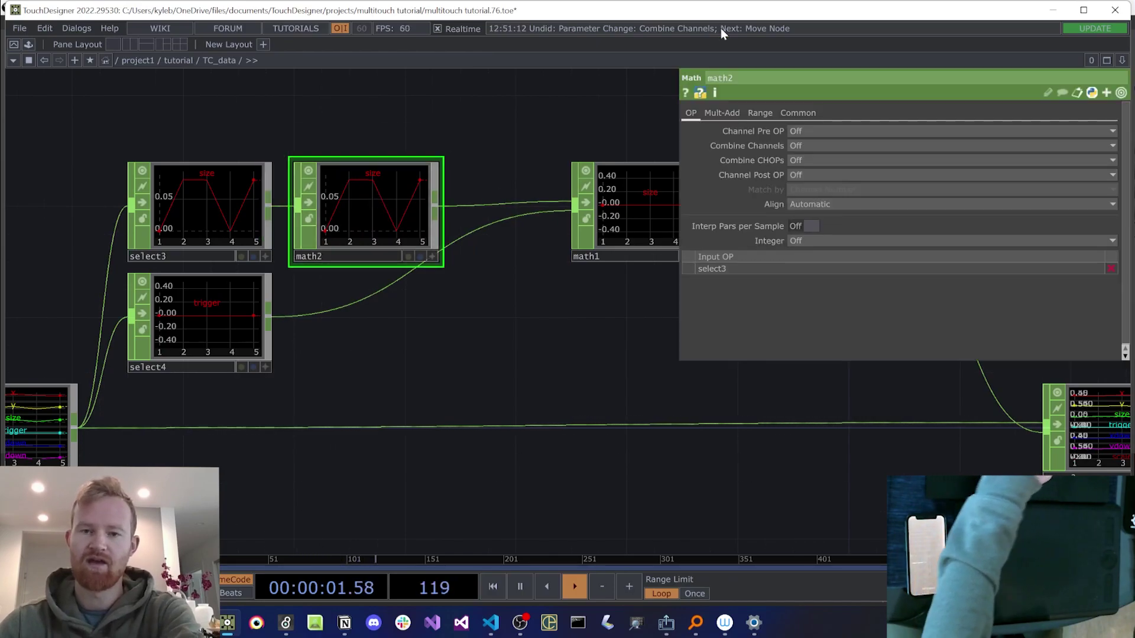
left_click(759, 113)
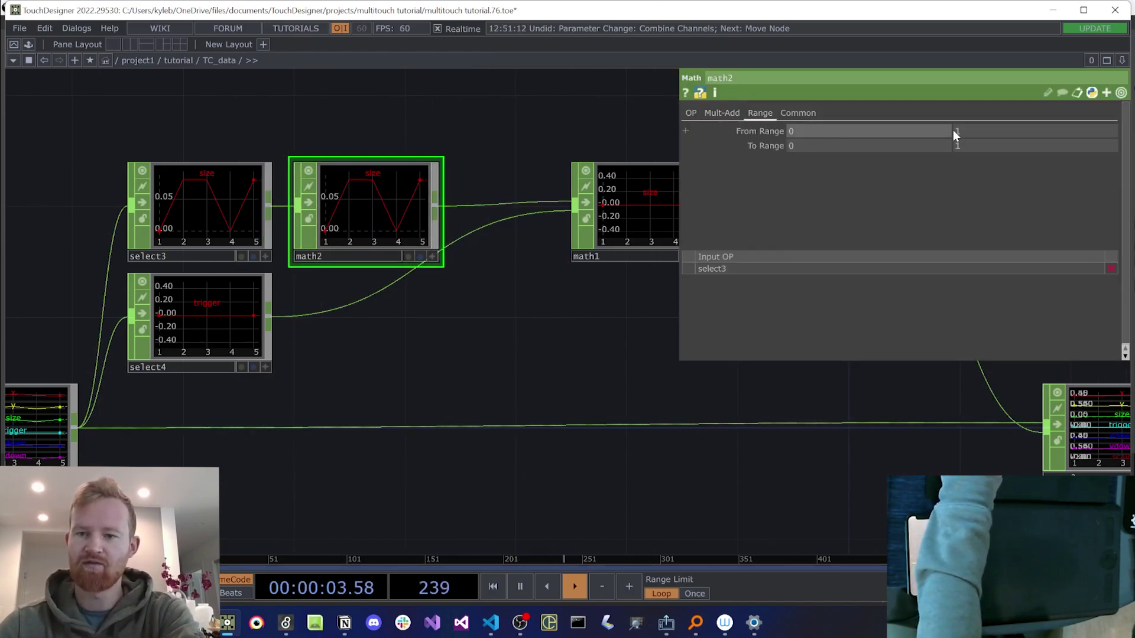
left_click(687, 145)
right_click(210, 61)
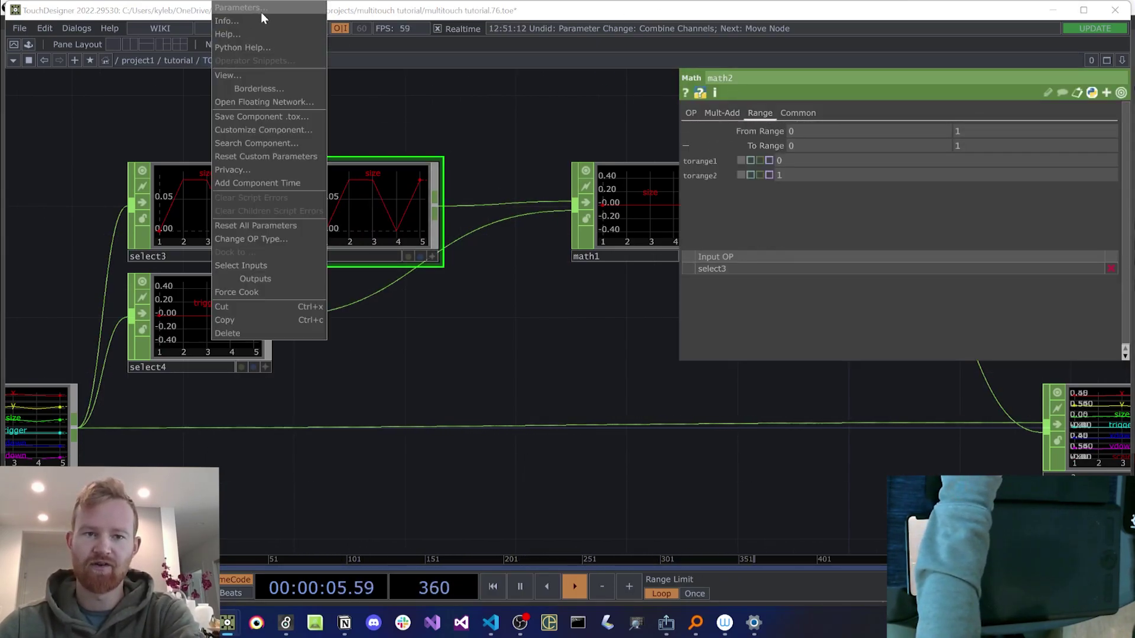
left_click(261, 13)
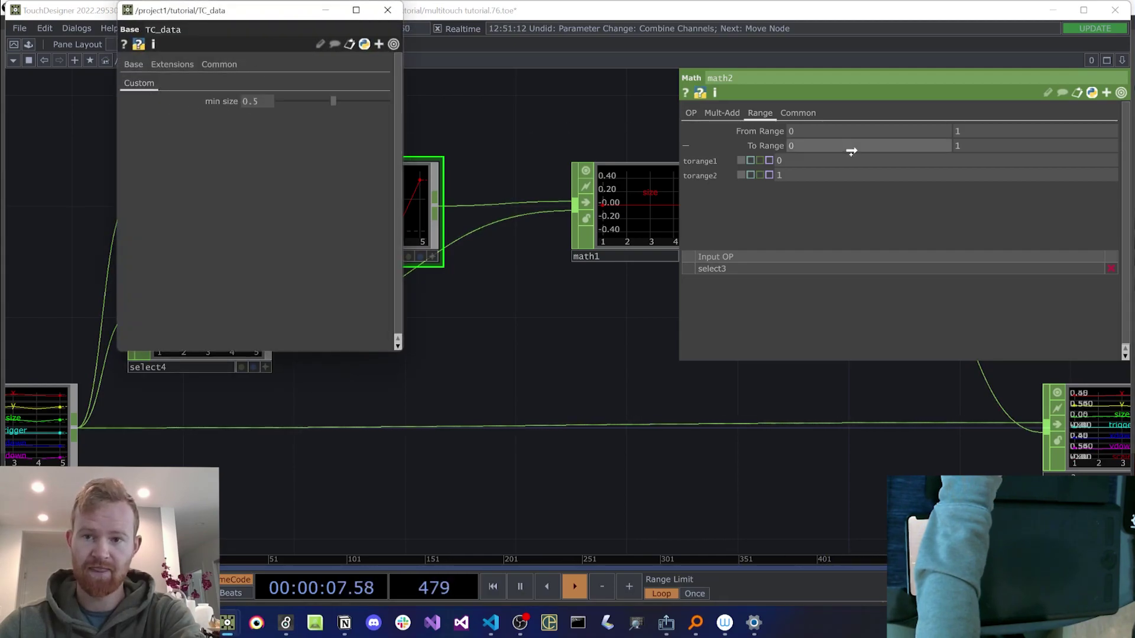
left_click(812, 140)
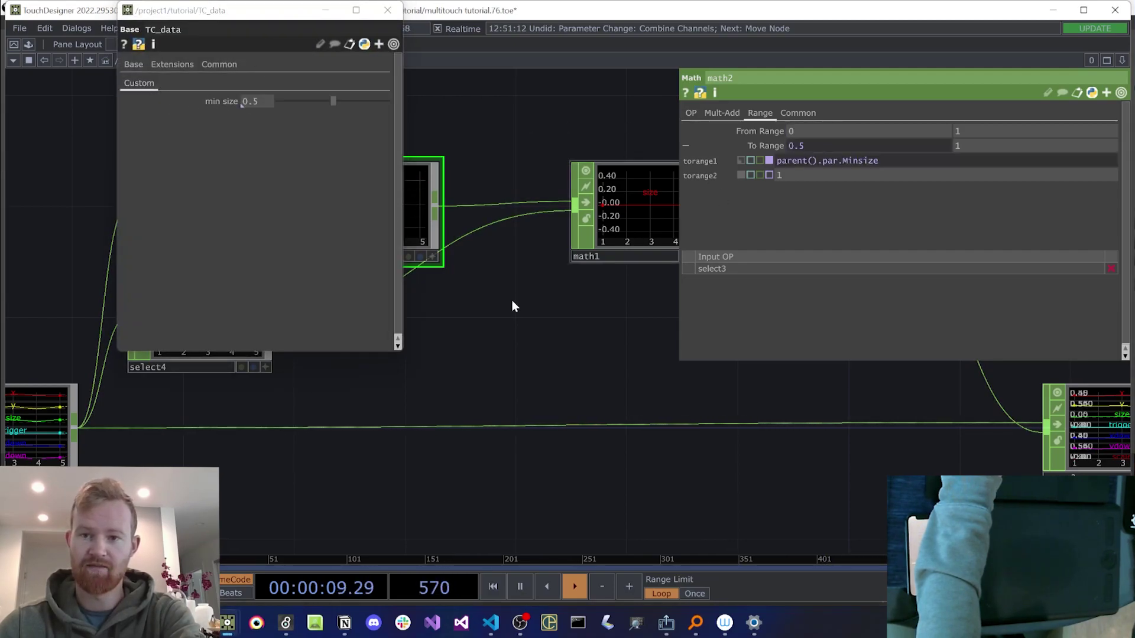
left_click(387, 11)
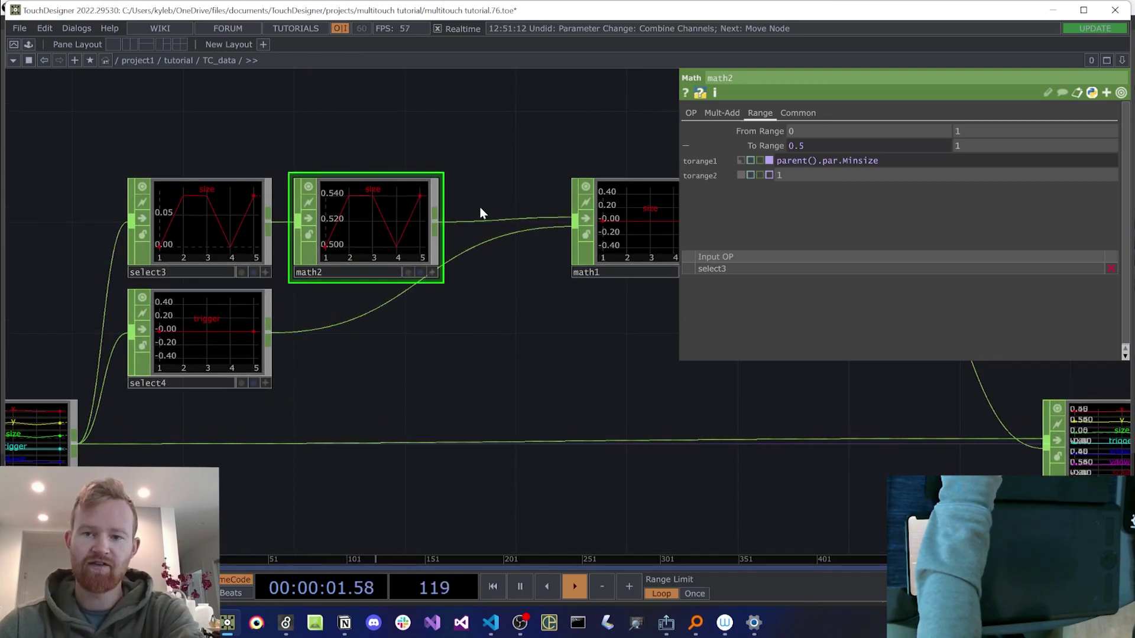
Step: Test TC_data's min size parameter by varying its value, and set it to 0.5
right_click(233, 60)
left_click(262, 9)
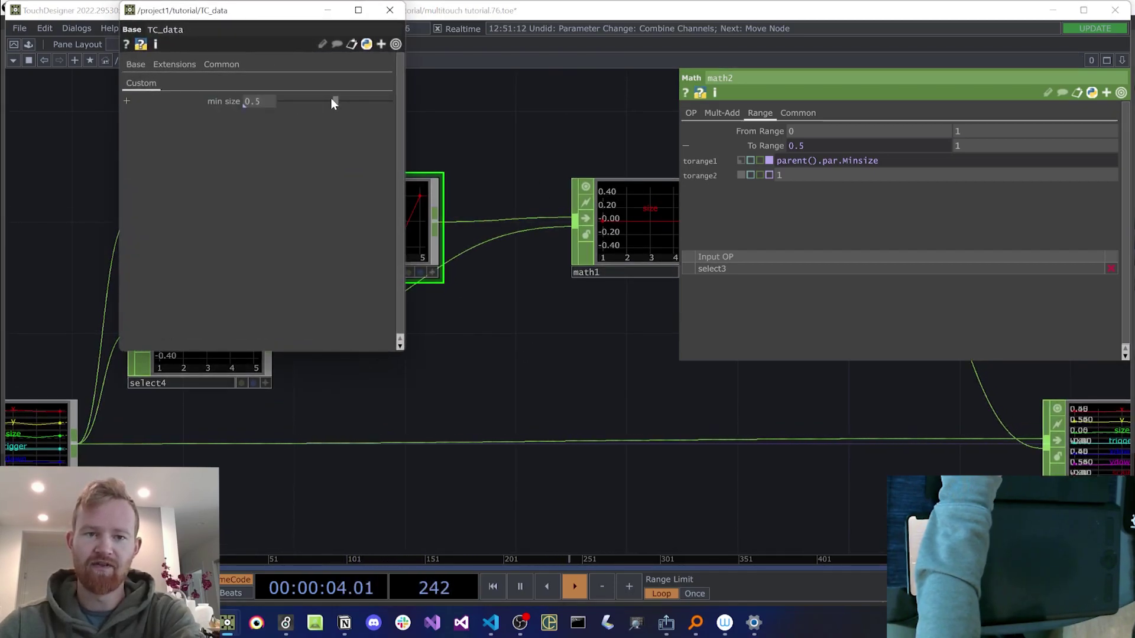
left_click_drag(332, 98, 359, 97)
type(".5")
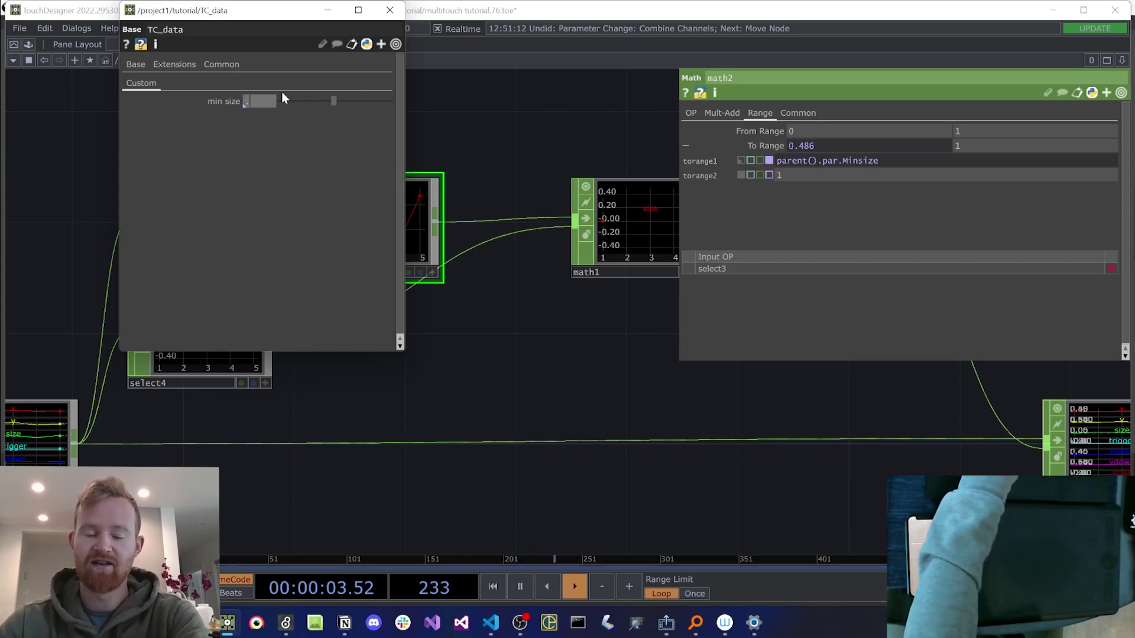
left_click(481, 95)
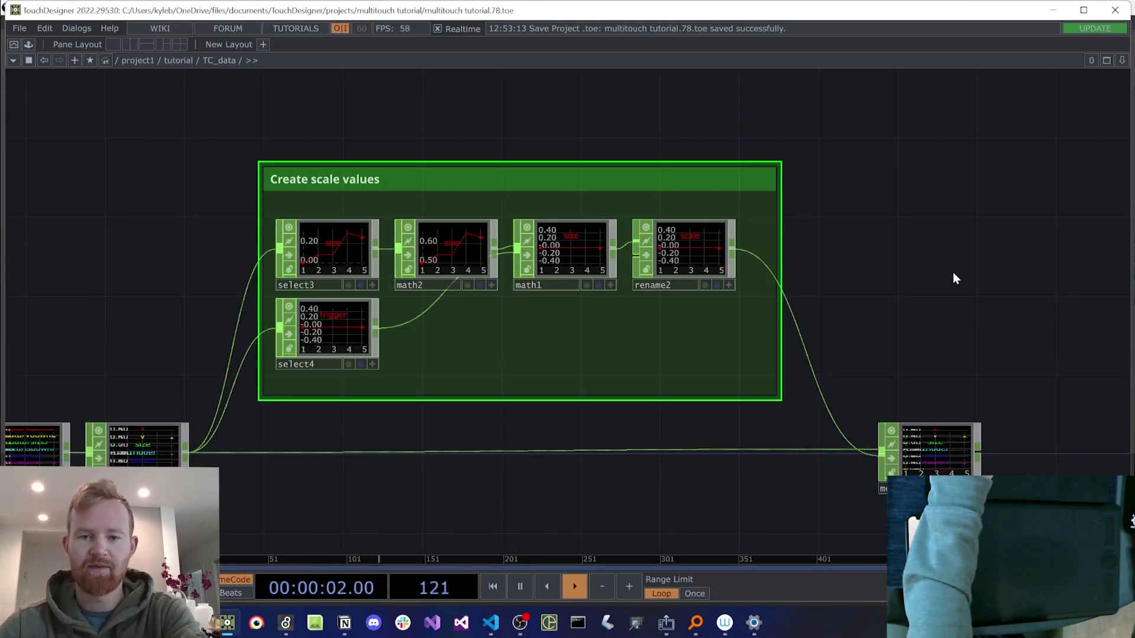
Step: Add a Select CHOP above the Create scale values group, fed by the select2 CHOP
scroll(953, 272, "down", 2)
left_click_drag(762, 390, 494, 423)
key("Tab")
type("sel")
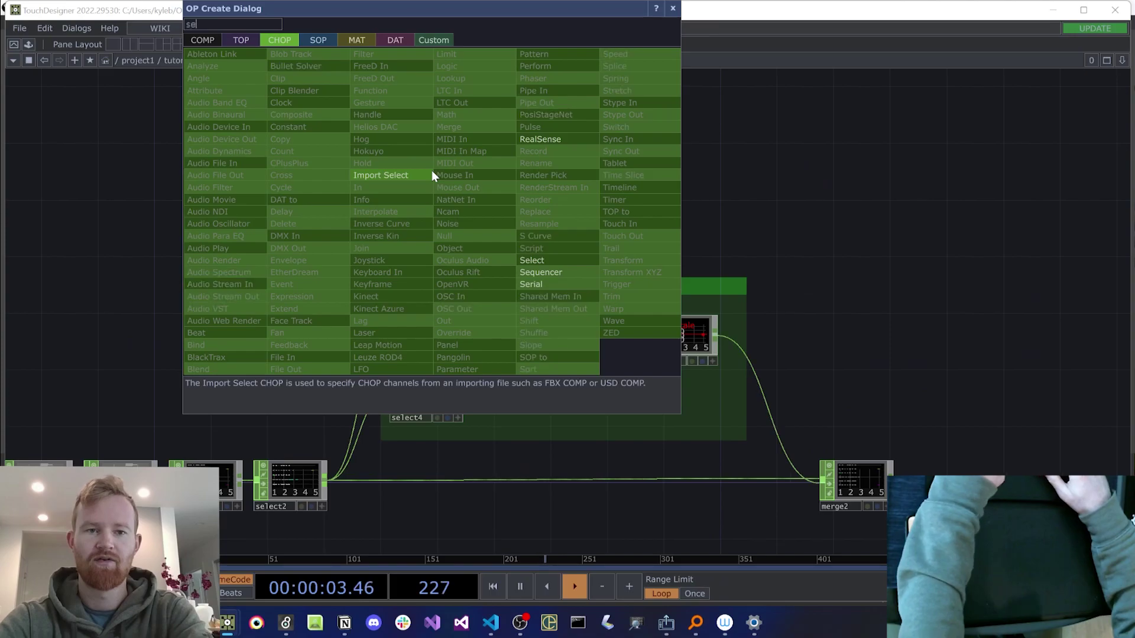
key("Return")
left_click(431, 170)
left_click_drag(431, 175, 417, 203)
left_click(377, 200)
Step: Limit the new Select CHOP to the channels xdown ydown
scroll(425, 207, "up", 4)
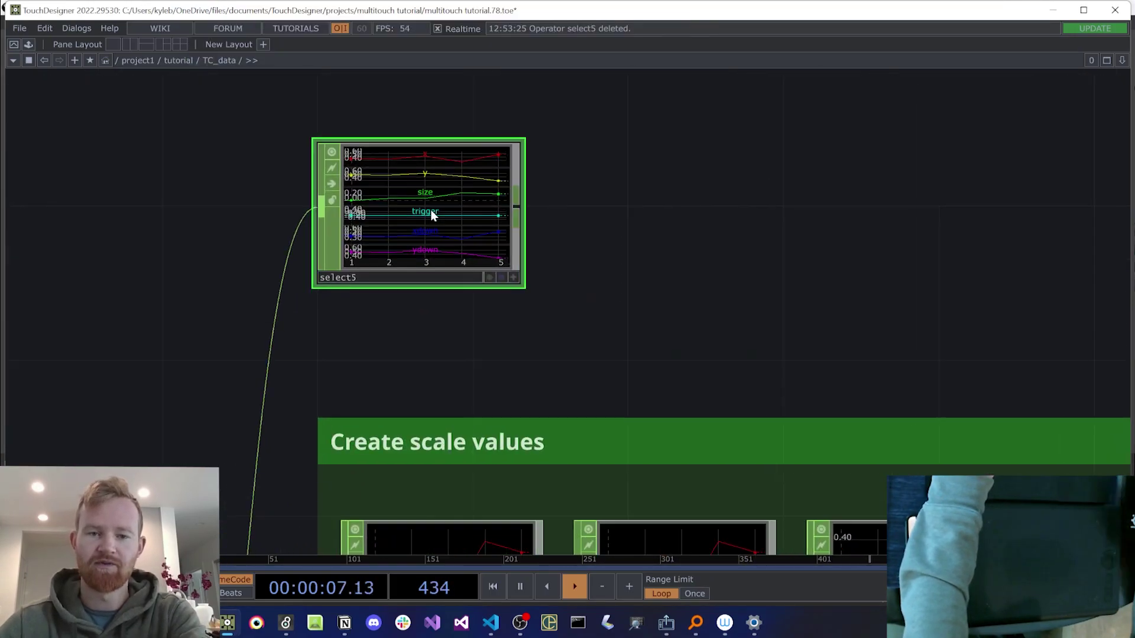
key("p")
left_click(798, 146)
type("xdown ydown")
key("Return")
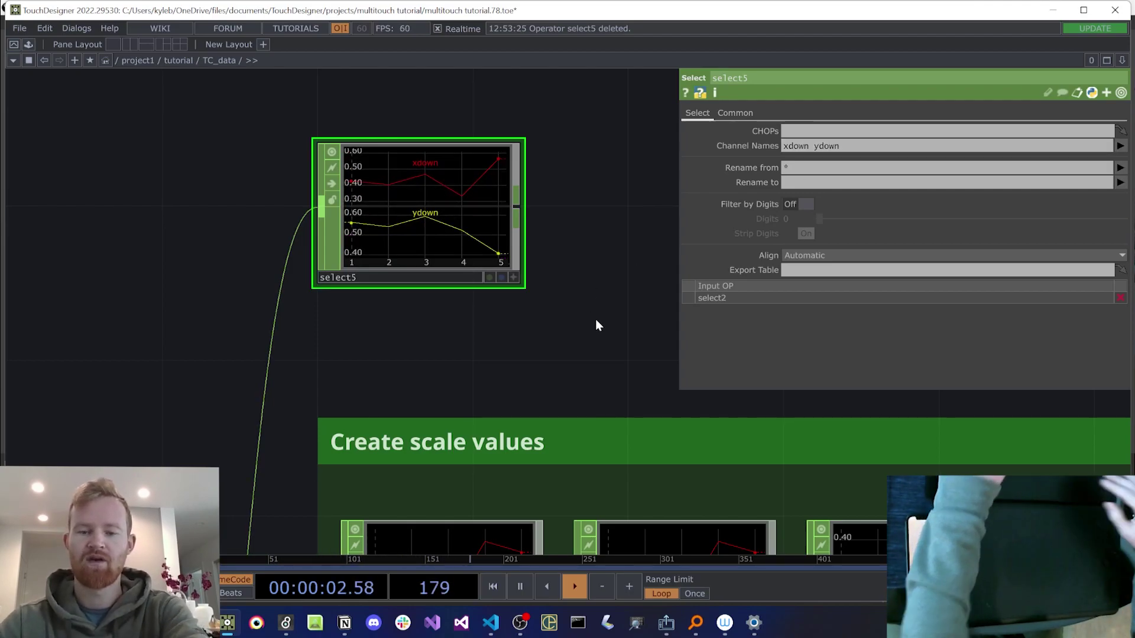
key("p")
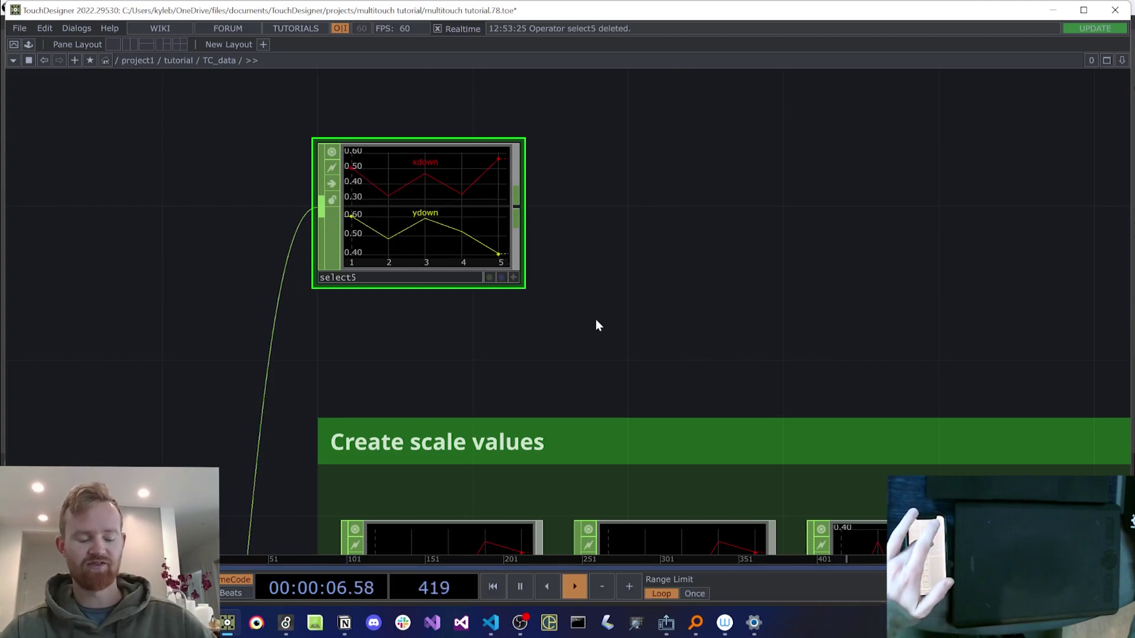
Step: Append a Noise CHOP to the output of the xdown/ydown Select CHOP
key("h")
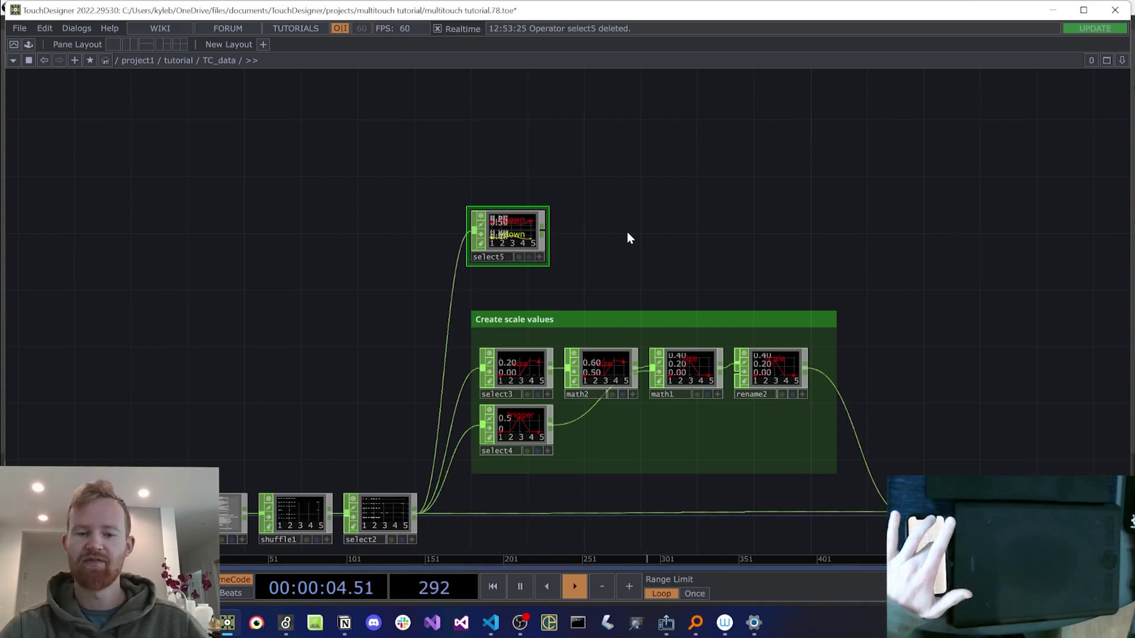
left_click_drag(616, 239, 583, 213)
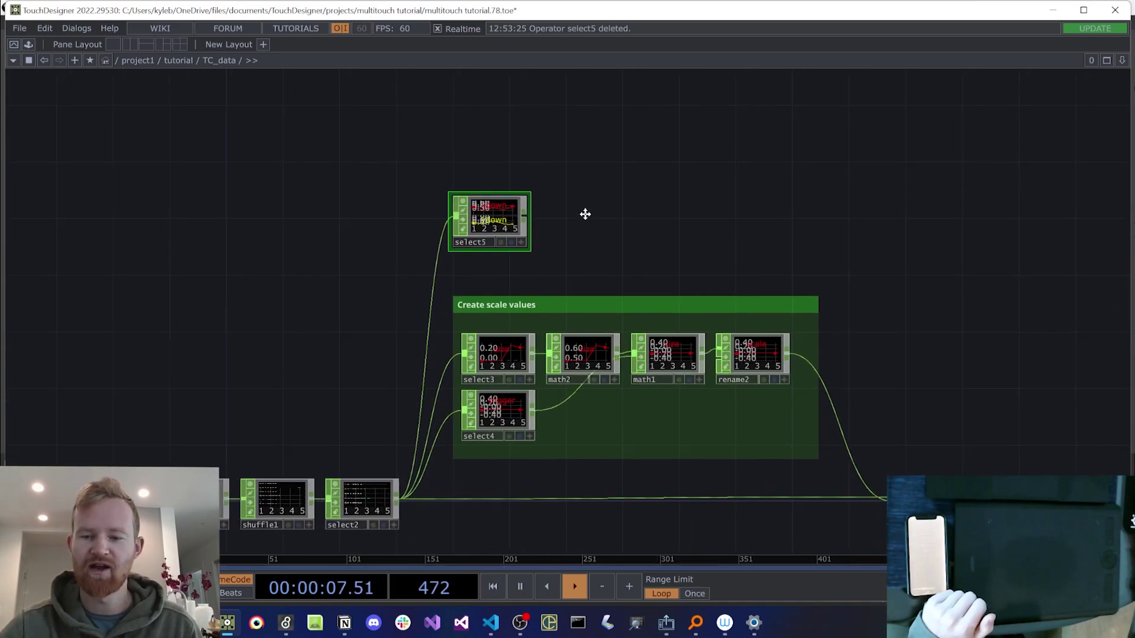
scroll(489, 213, "up", 6)
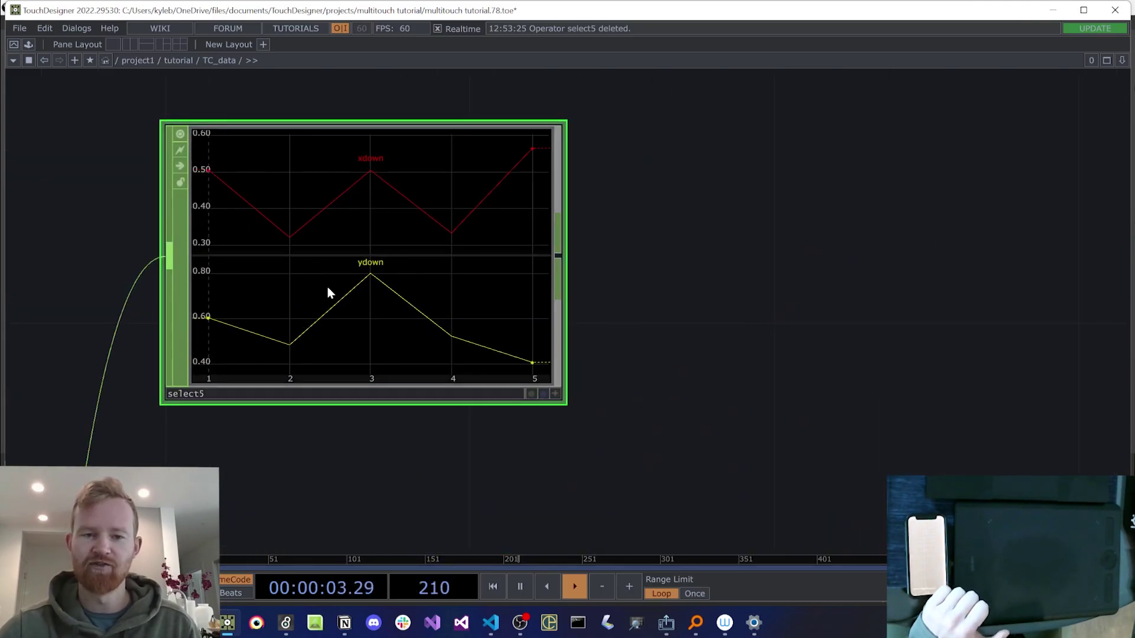
right_click(562, 259)
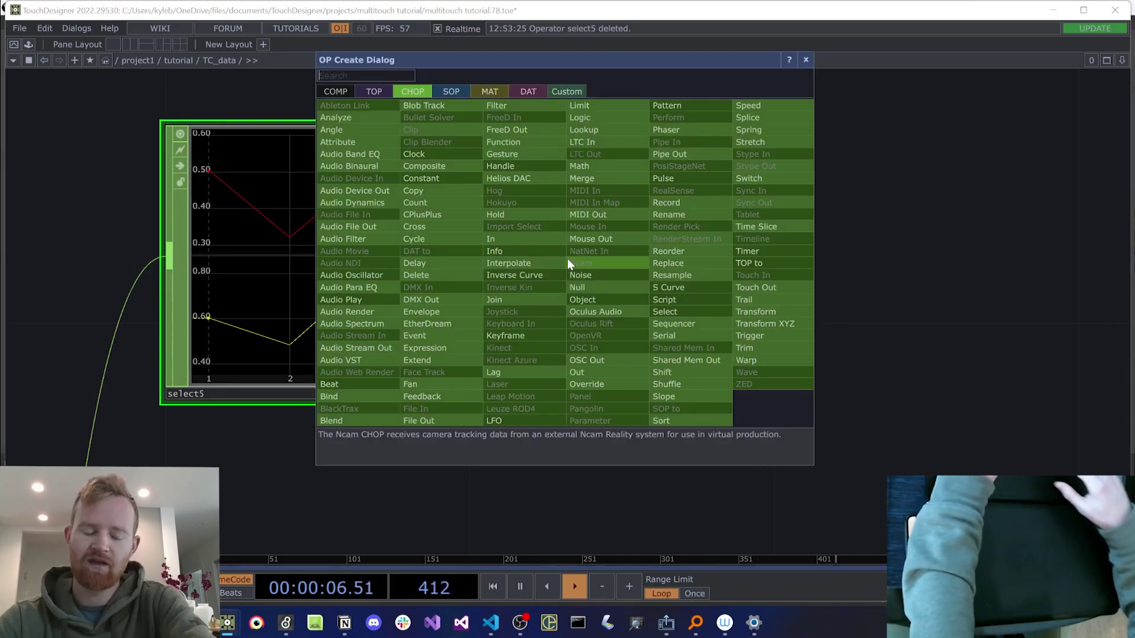
type("no")
key("Return")
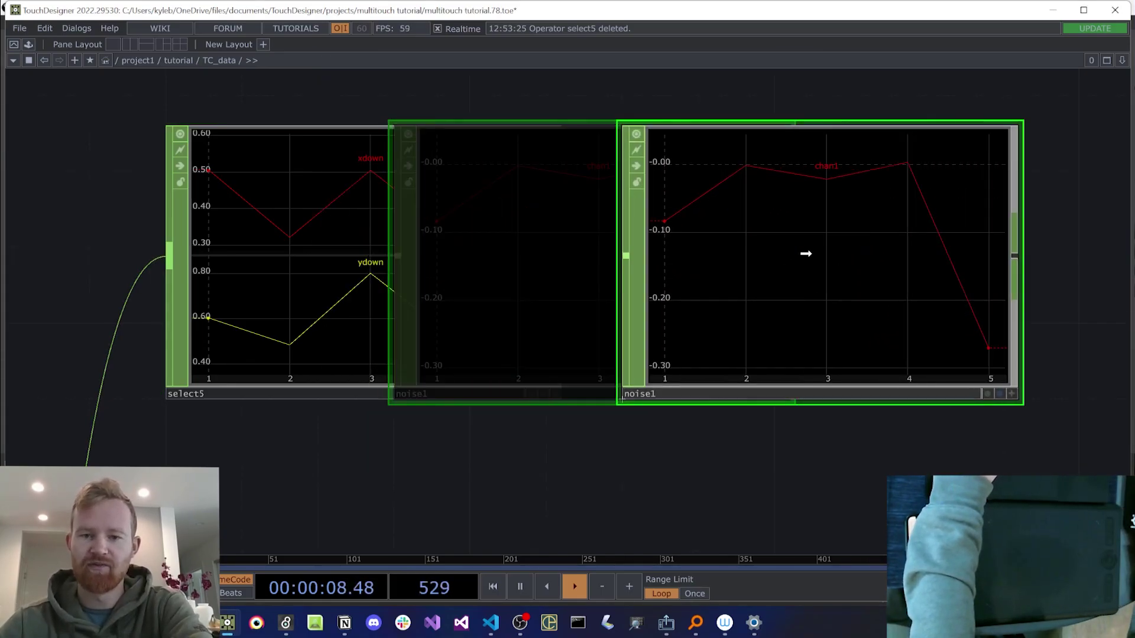
left_click(804, 253)
Step: Set the Noise CHOP's channel names to r g b
key("p")
left_click(831, 112)
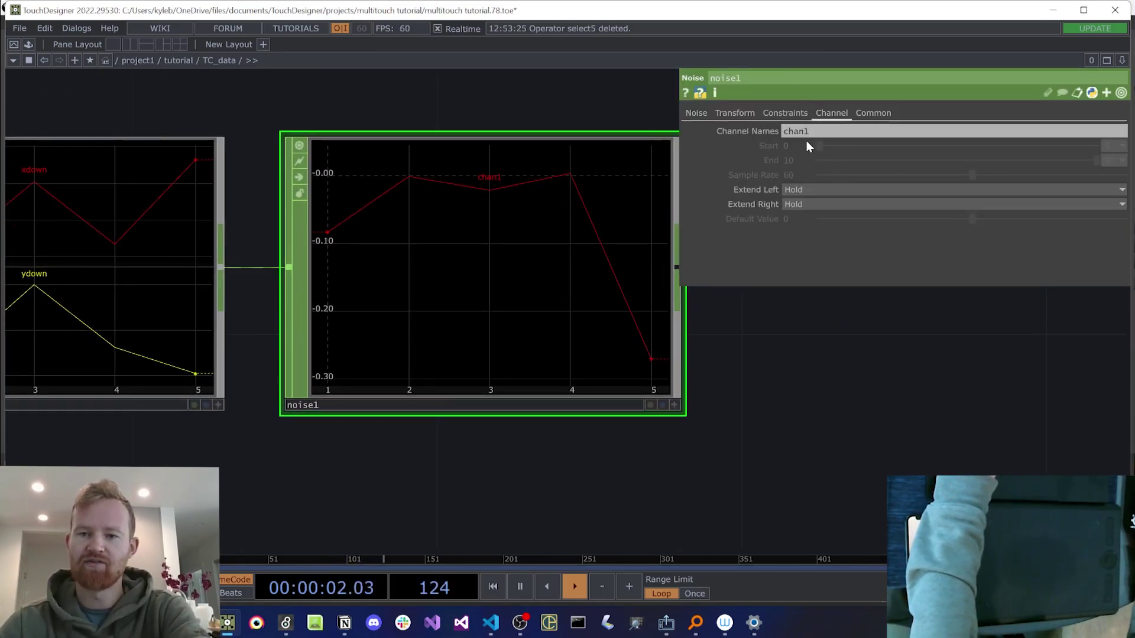
left_click(819, 131)
type("r g b")
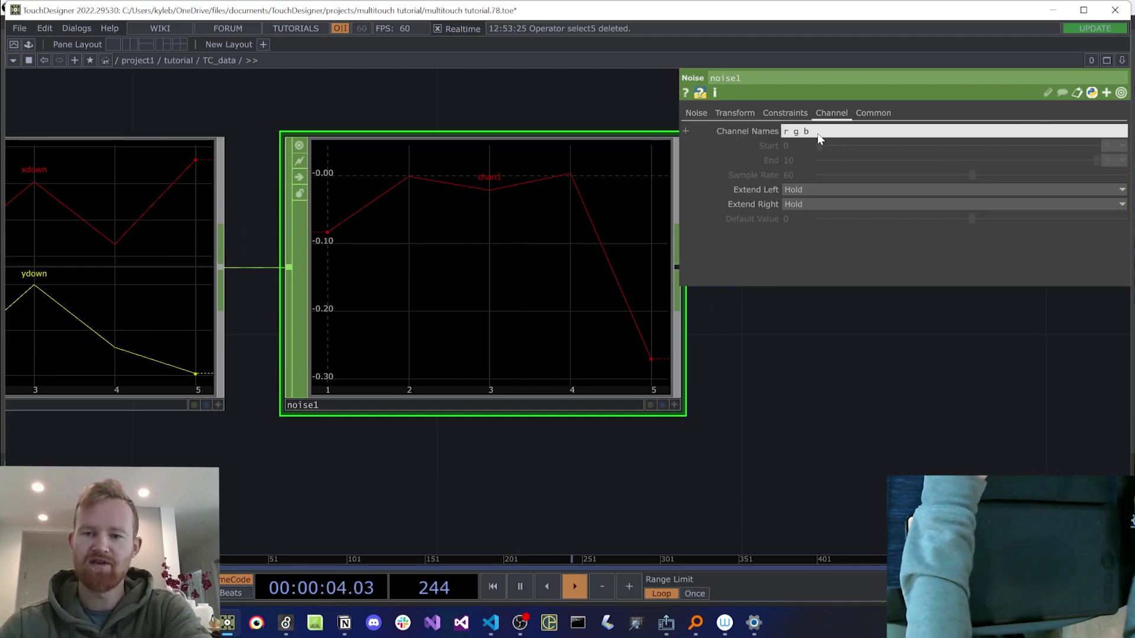
key("Return")
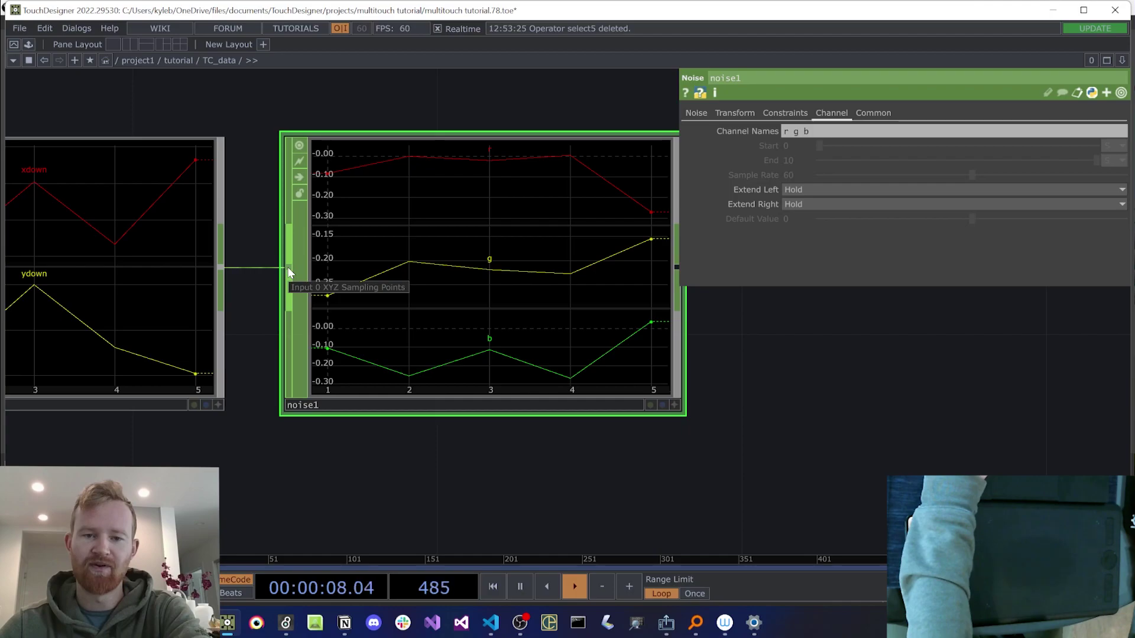
key("h")
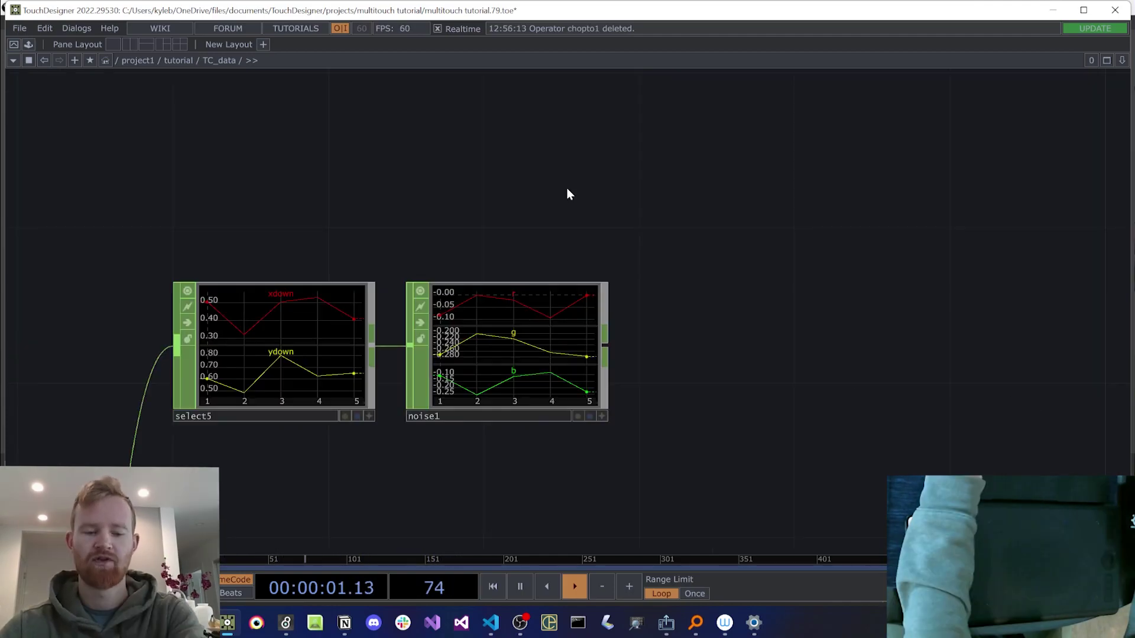
Step: Add a CHOP to TOP and place it above and beyond the Noise CHOP
key("Tab")
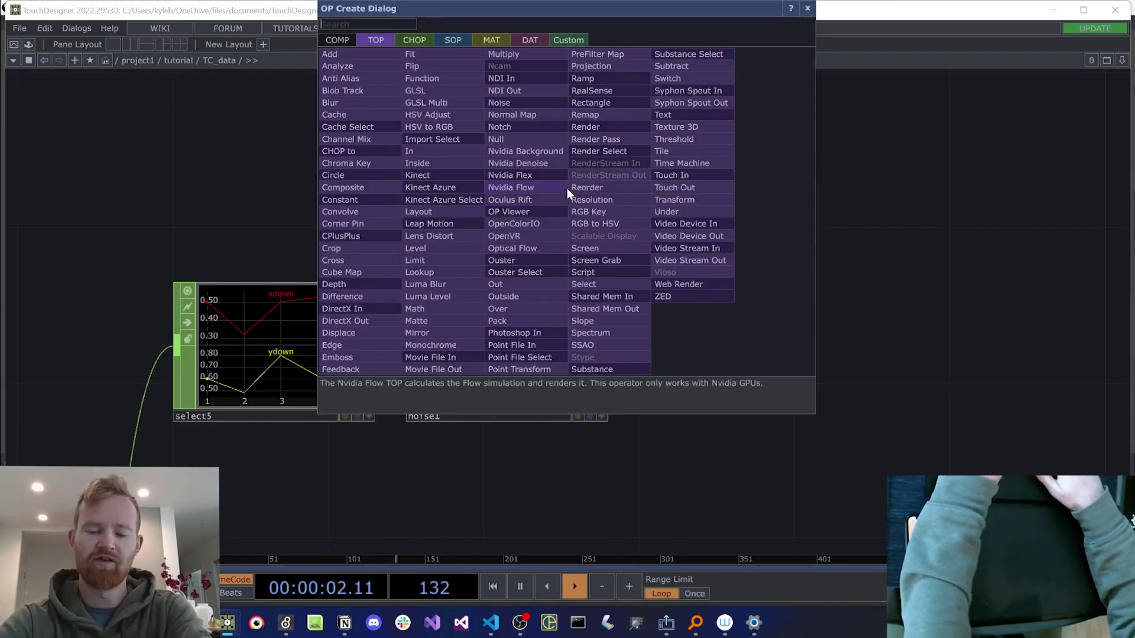
type("chop to")
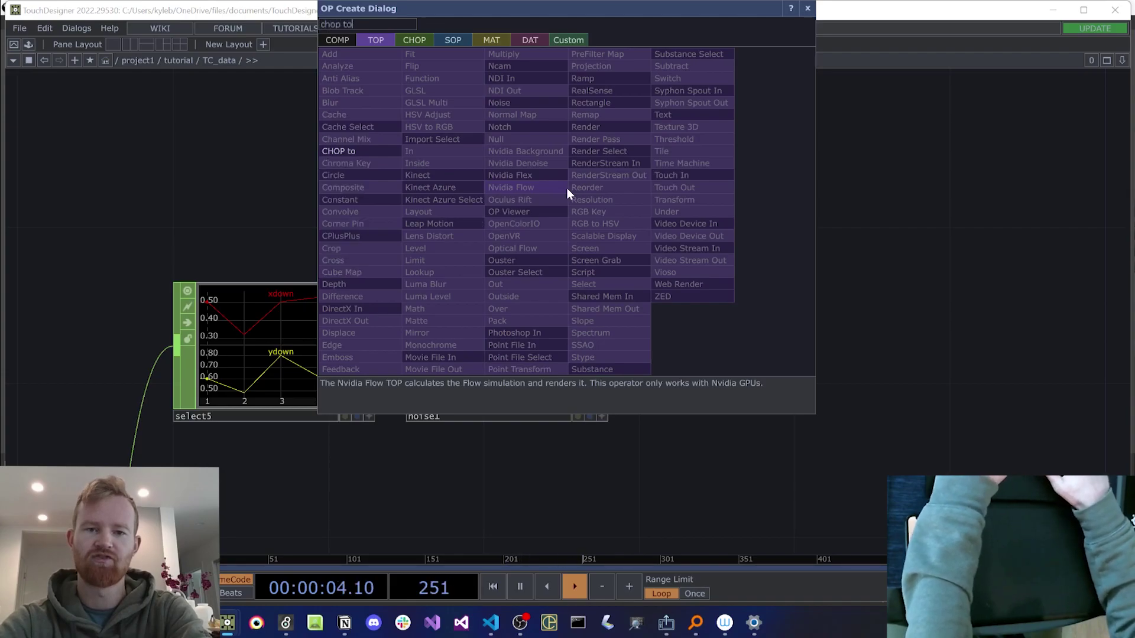
key("Return")
left_click(566, 188)
left_click_drag(550, 179, 783, 183)
Step: Append a Null CHOP to the Noise CHOP beneath the CHOP to TOP, and assign it as that TOP's source
left_click(606, 344)
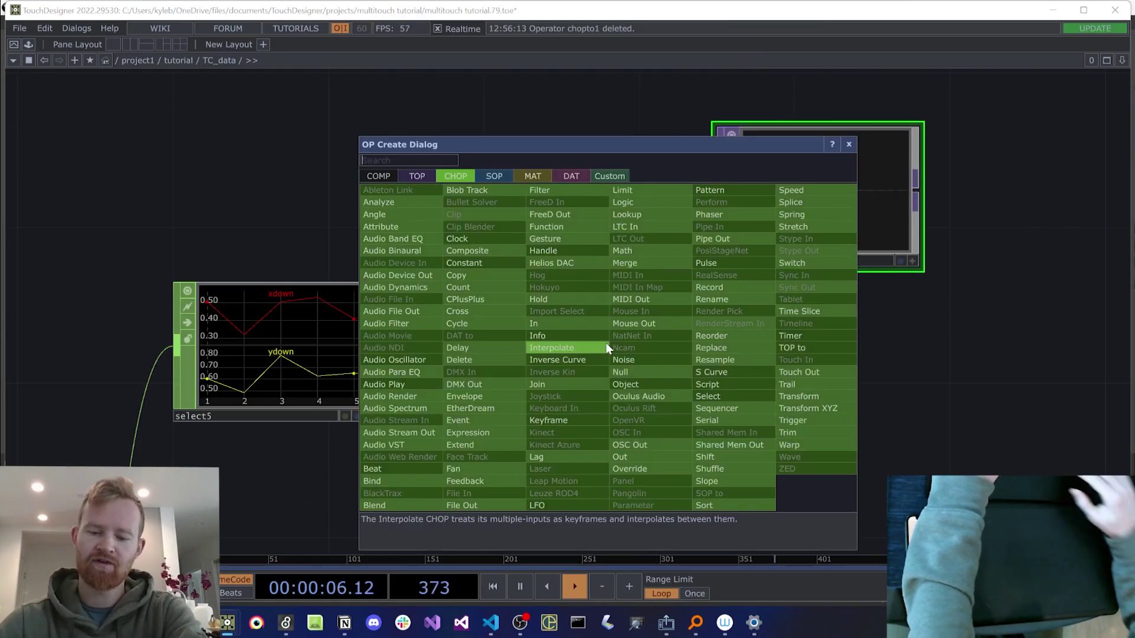
type("null")
key("Return")
left_click_drag(840, 350, 842, 195)
left_click_drag(968, 238, 753, 296)
Step: Set the CHOP to TOP's data format to RGB
left_click(660, 238)
key("p")
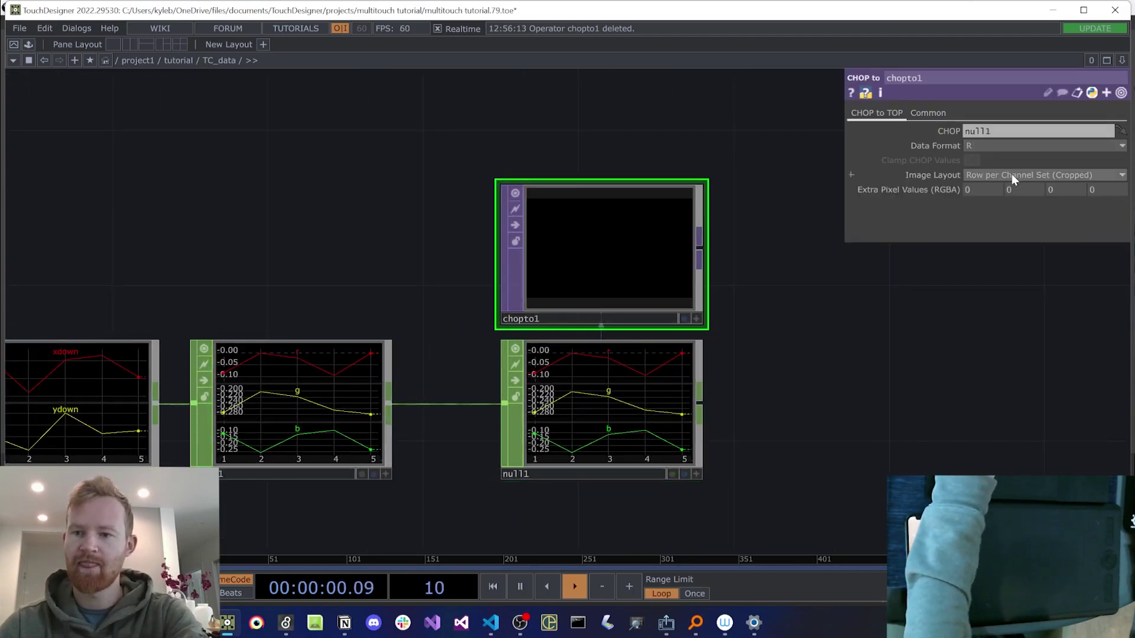
left_click(995, 146)
left_click(981, 195)
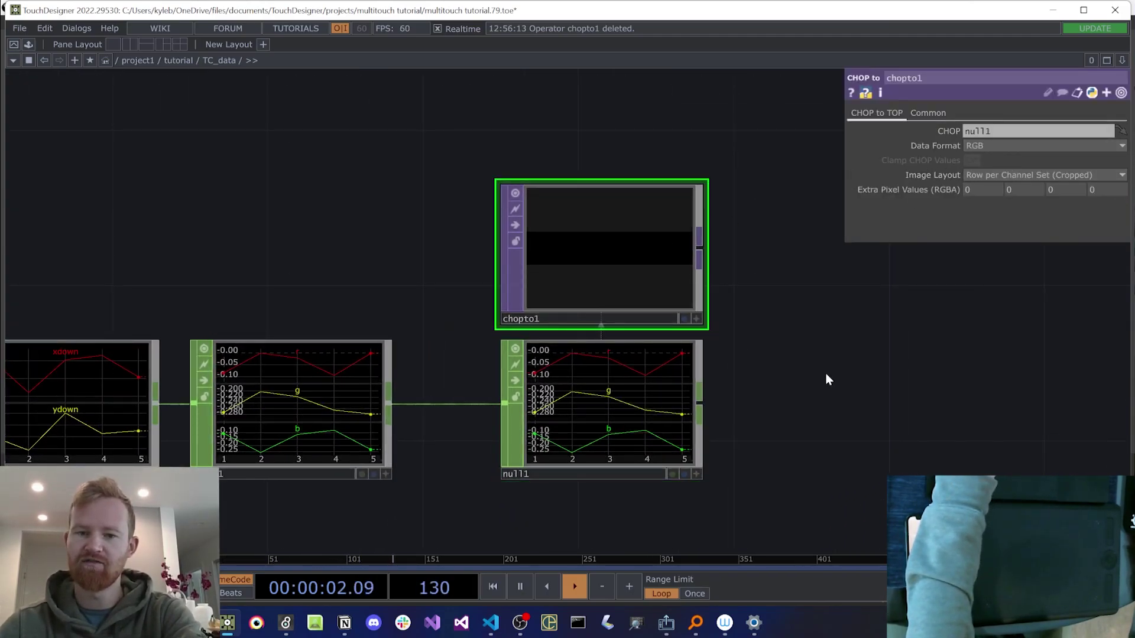
Step: Set the Noise CHOP's offset to 0.5
left_click(294, 425)
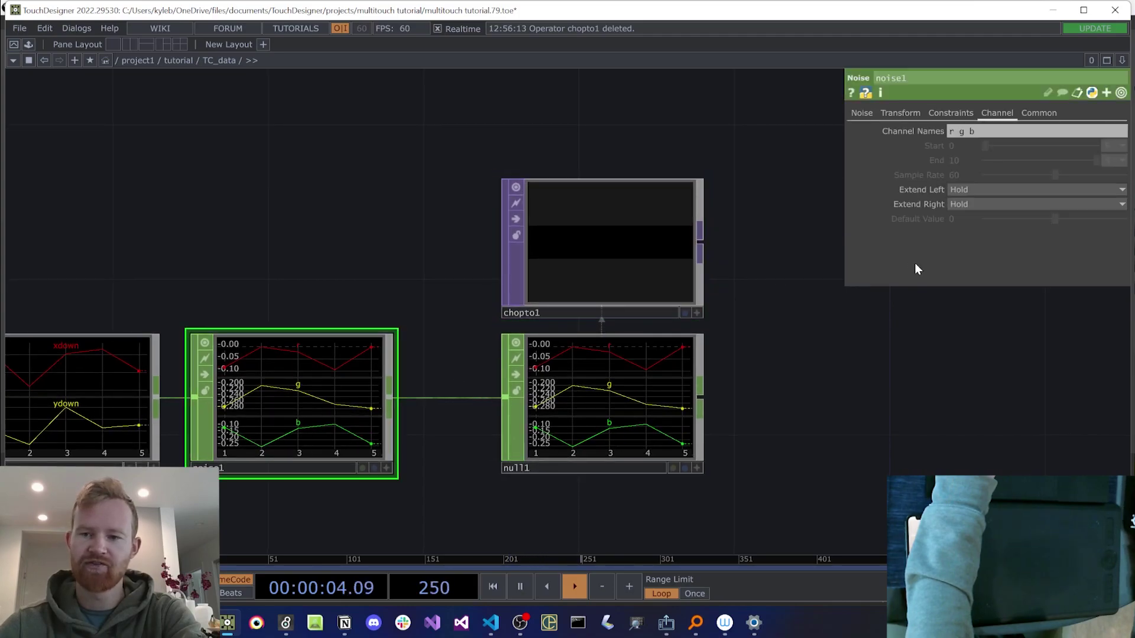
left_click(863, 114)
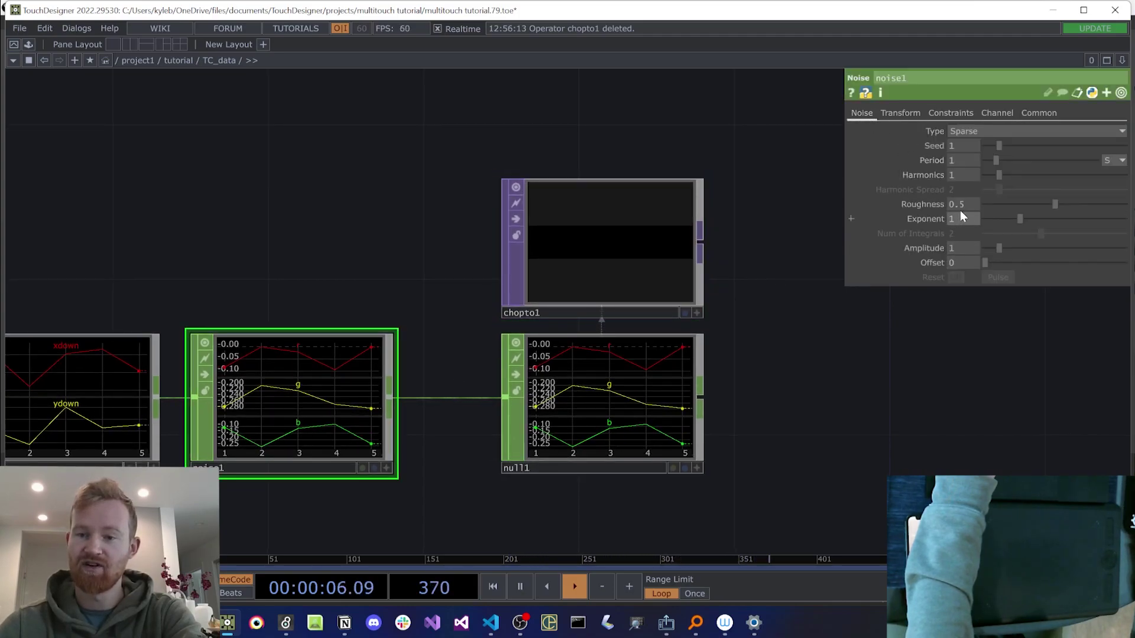
middle_click_drag(963, 262, 982, 249)
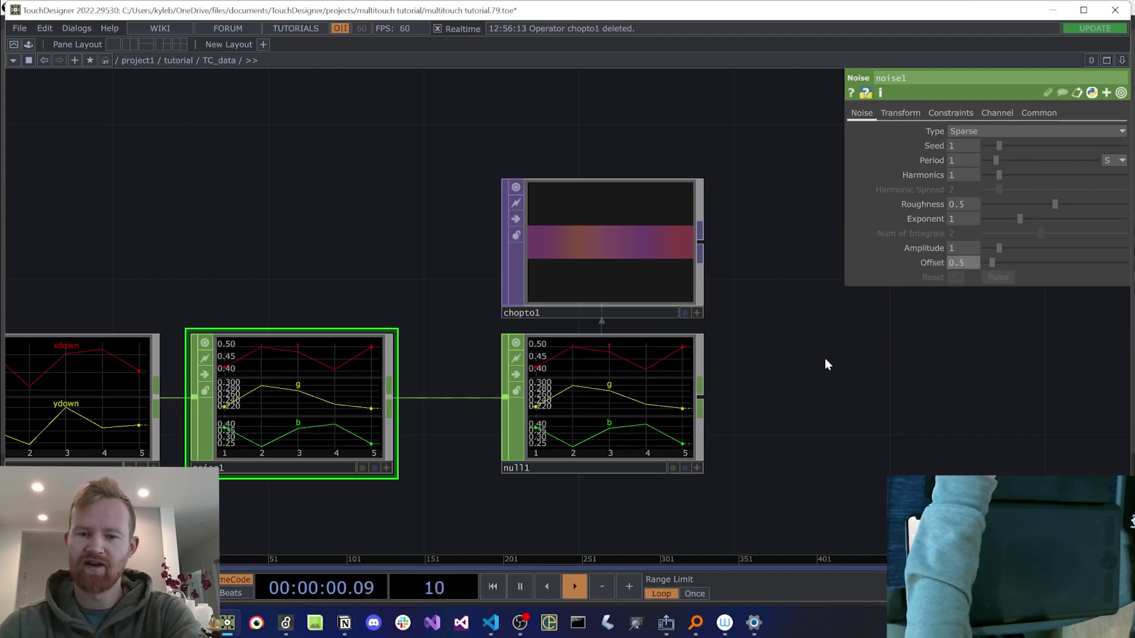
key("p")
Step: Change the CHOP to TOP's viewer smoothness so its pixels display as solid blocks without interpolation
left_click(626, 263)
key("p")
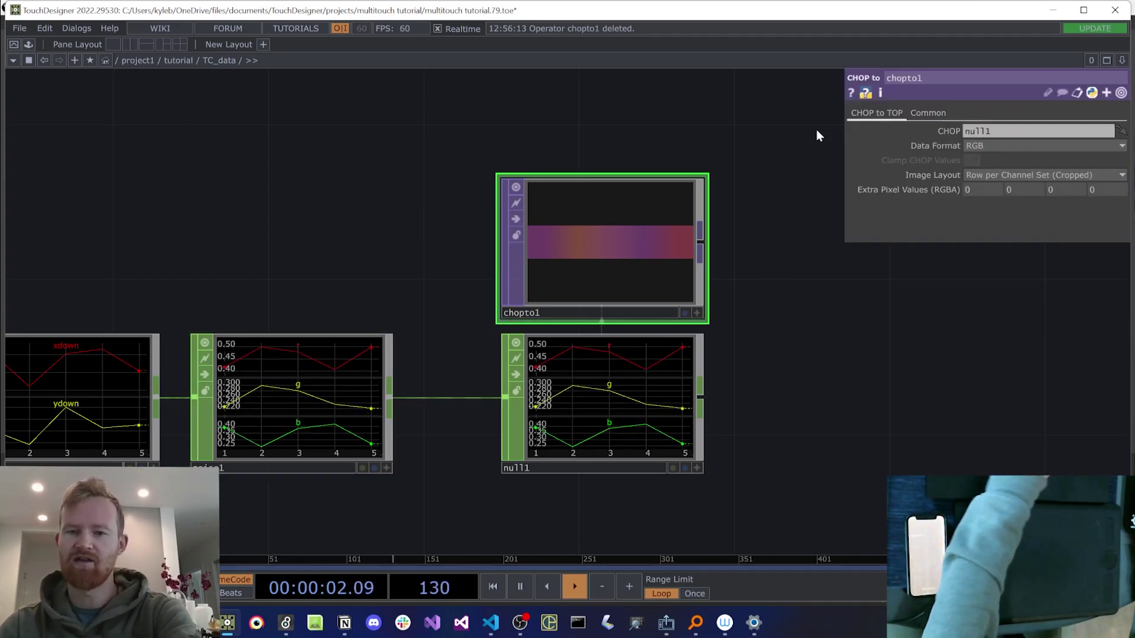
scroll(825, 226, "up", 2)
scroll(825, 226, "up", 2)
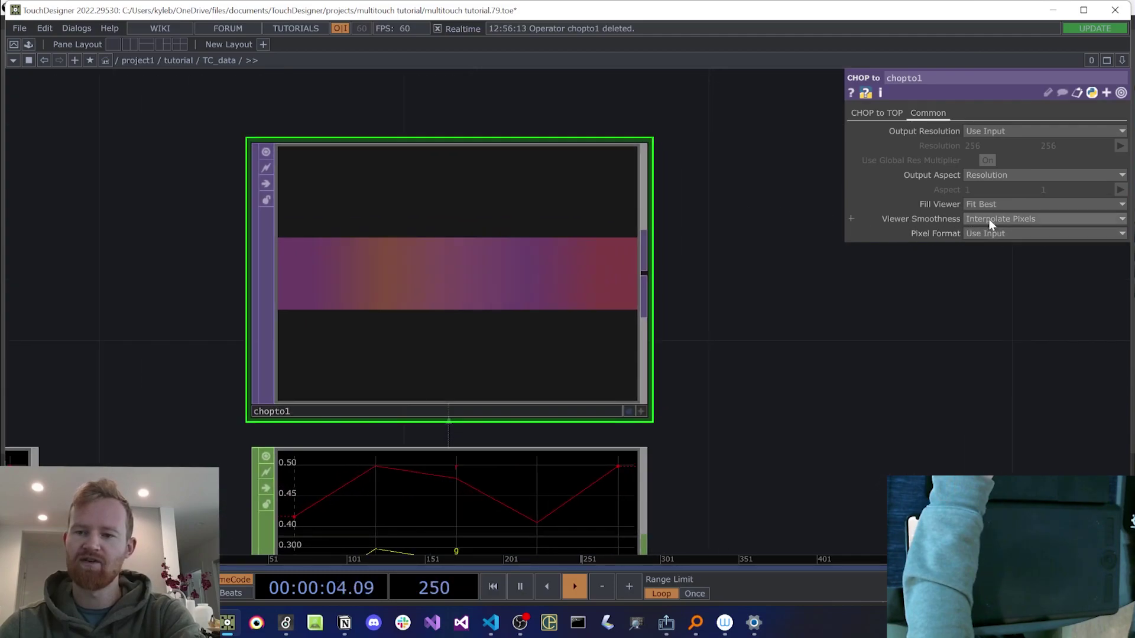
left_click(991, 246)
key("p")
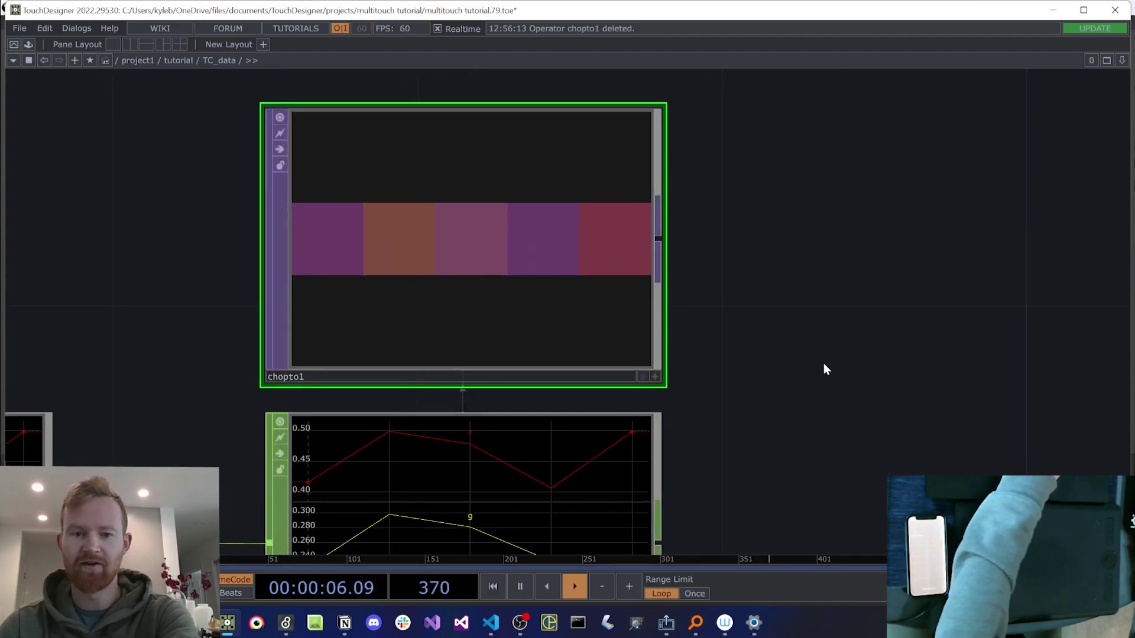
Step: Add a Math CHOP on a new branch above the Noise CHOP's output, and move the Null CHOP and CHOP to TOP farther along the chain
scroll(769, 237, "down", 3)
left_click_drag(775, 225, 904, 372)
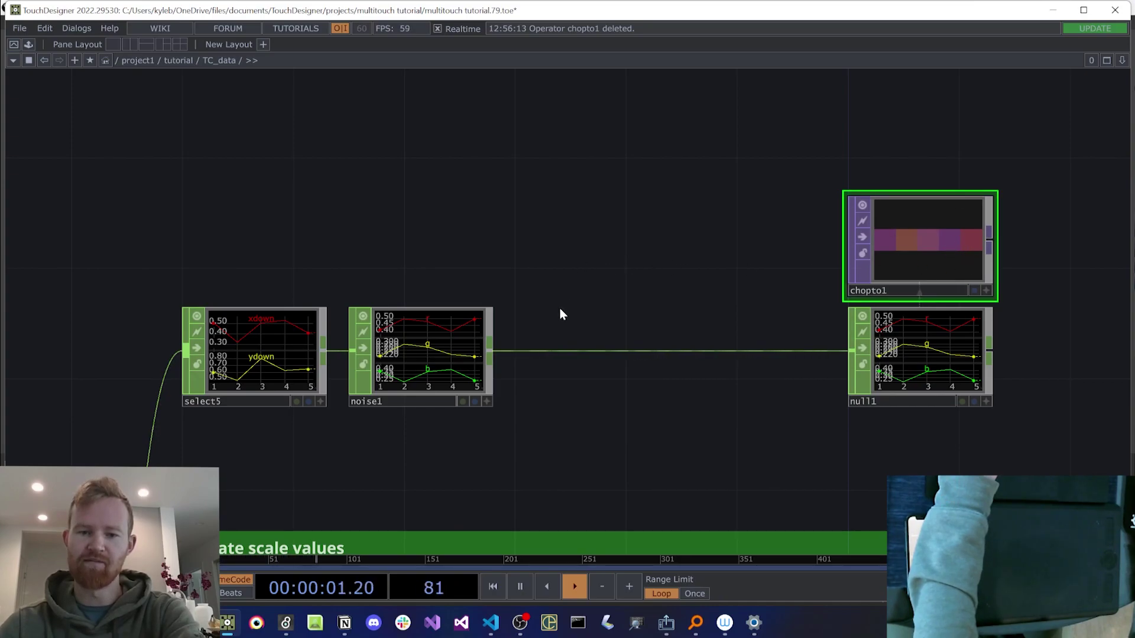
right_click(492, 353)
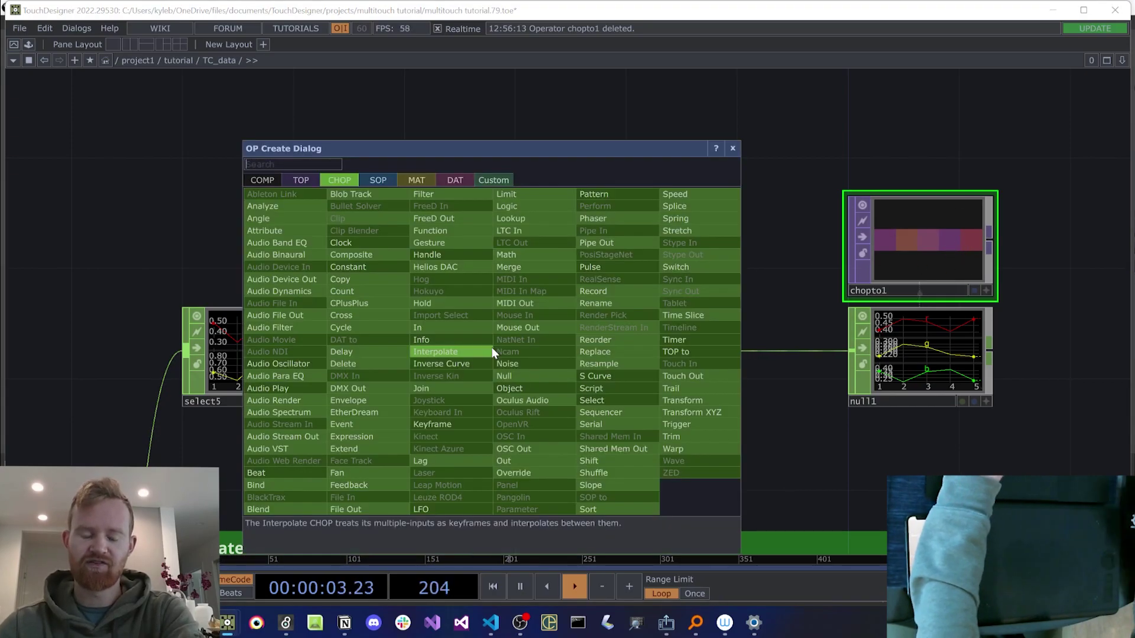
left_click(491, 349)
left_click_drag(575, 230, 583, 219)
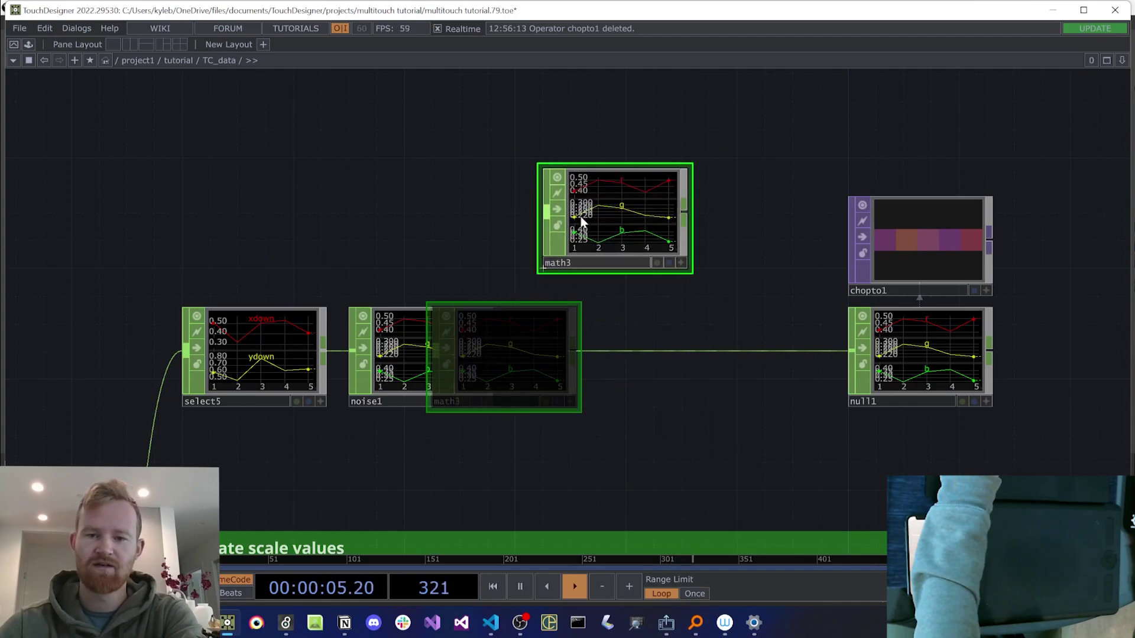
left_click_drag(676, 290, 584, 358)
right_click_drag(948, 244, 756, 506)
left_click_drag(831, 303, 951, 298)
left_click_drag(839, 473, 891, 469)
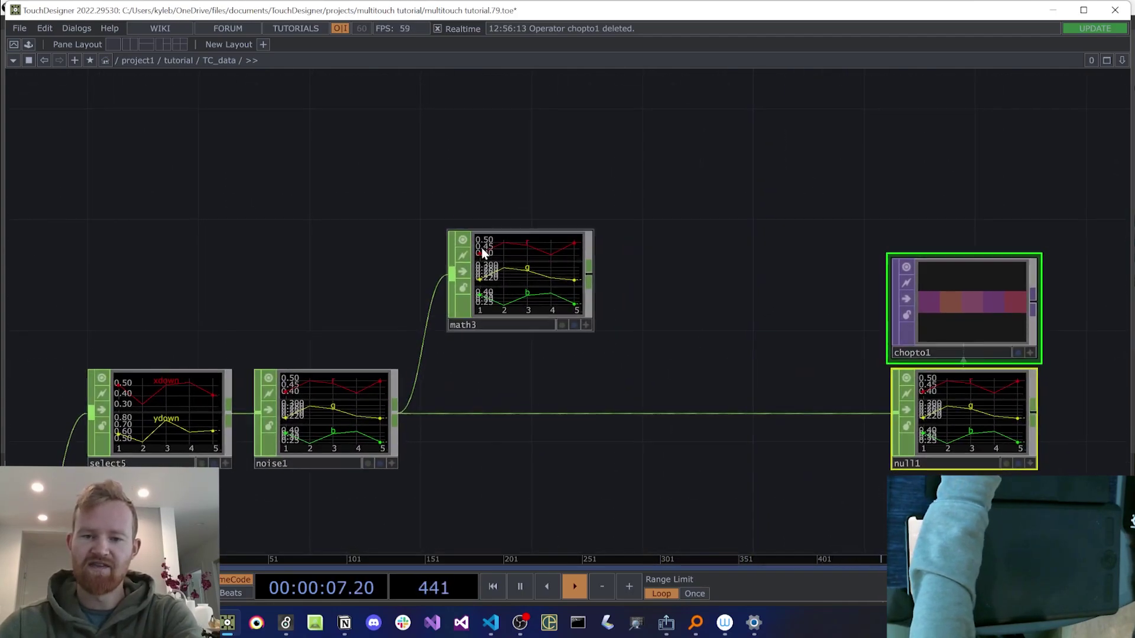
Step: Set the new Math CHOP to combine the color channels by Maximum
left_click(504, 274)
key("p")
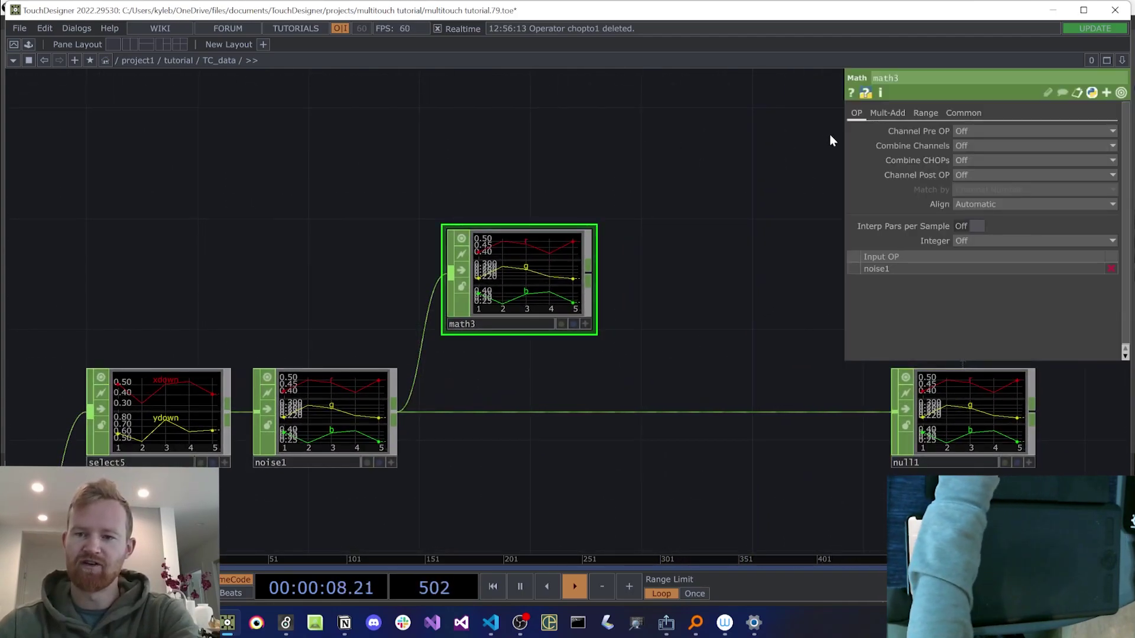
left_click(972, 160)
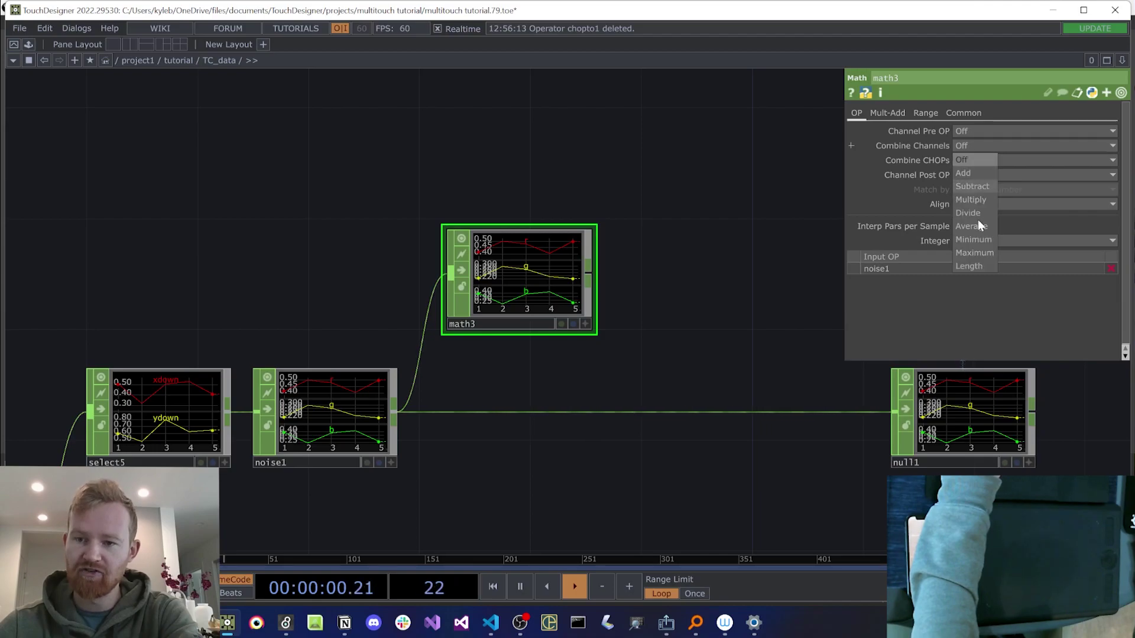
left_click(982, 252)
left_click_drag(603, 368, 548, 367)
key("p")
Step: Append an Expression CHOP to the Math CHOP that takes the channel maximum
right_click(534, 278)
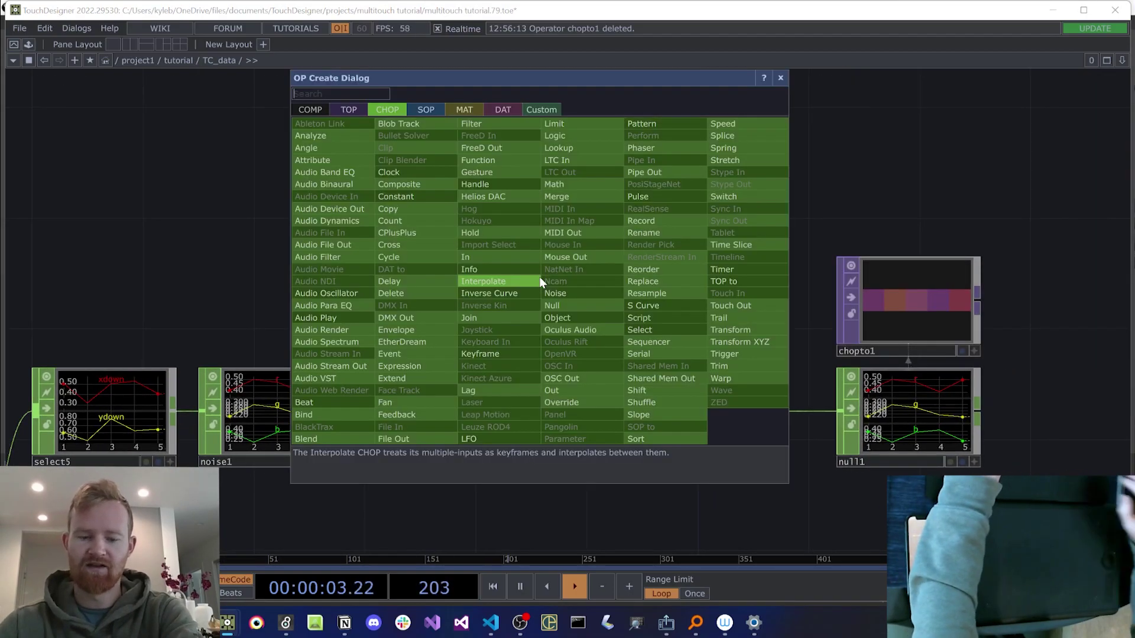
left_click(539, 277)
left_click(540, 276)
left_click(620, 270)
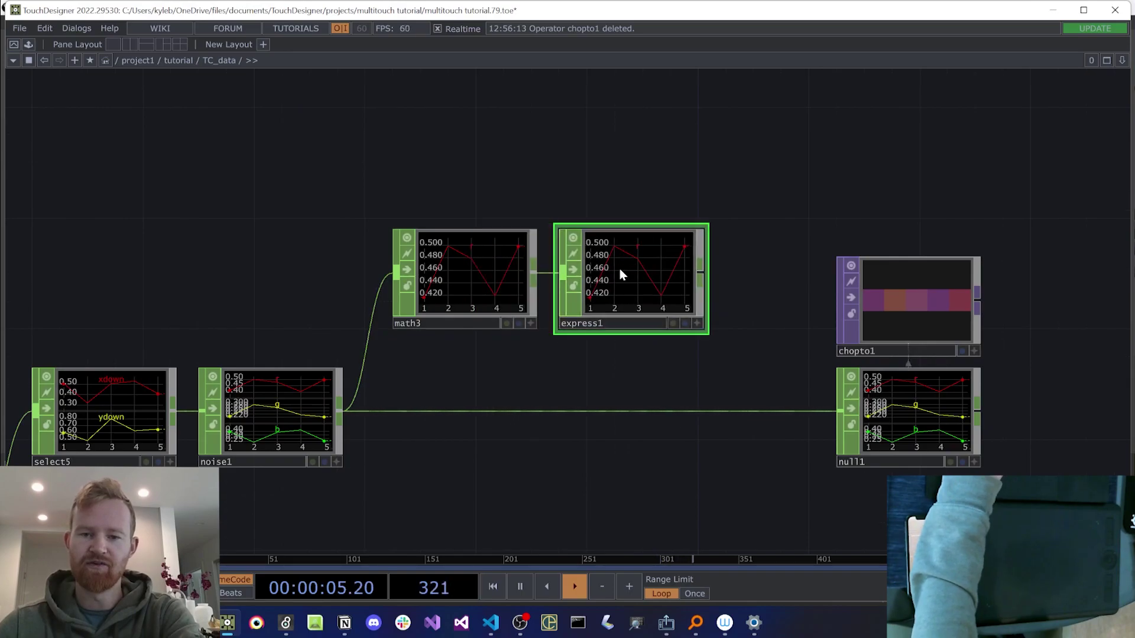
Step: Set the Expression CHOP's expression to 1/me.inputVal
key("p")
left_click(932, 182)
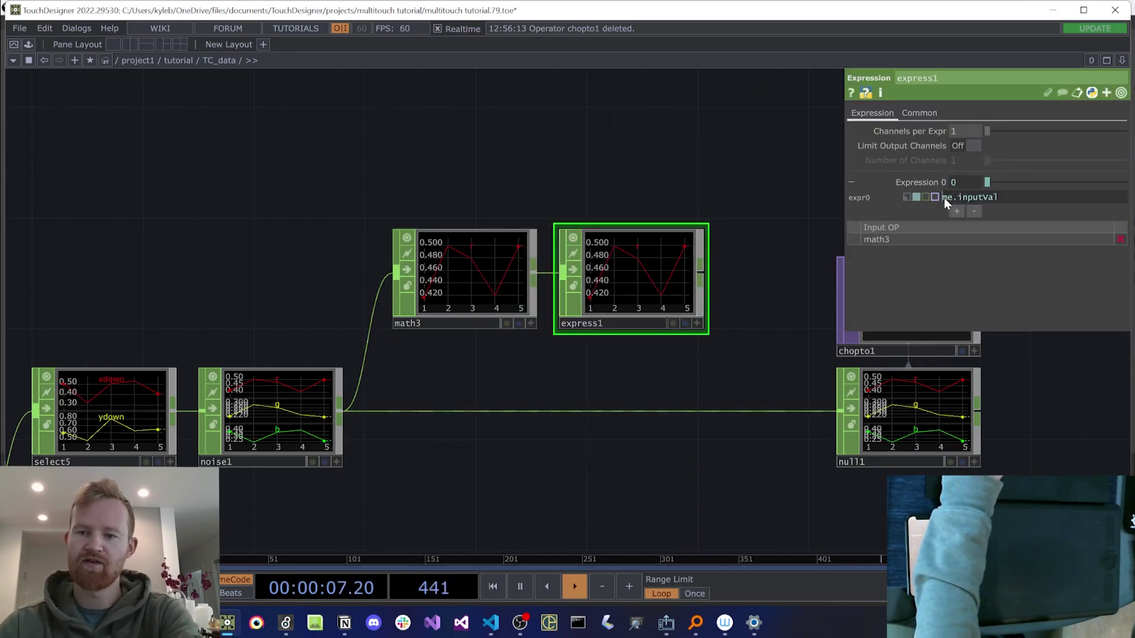
left_click(945, 198)
type("1/")
key("Return")
left_click_drag(718, 292, 584, 279)
key("p")
Step: Make room before the Null CHOP and add a second Math CHOP fed by both the Expression CHOP and the Noise CHOP
right_click_drag(821, 161, 759, 384)
left_click_drag(768, 305, 934, 278)
double_click(659, 331)
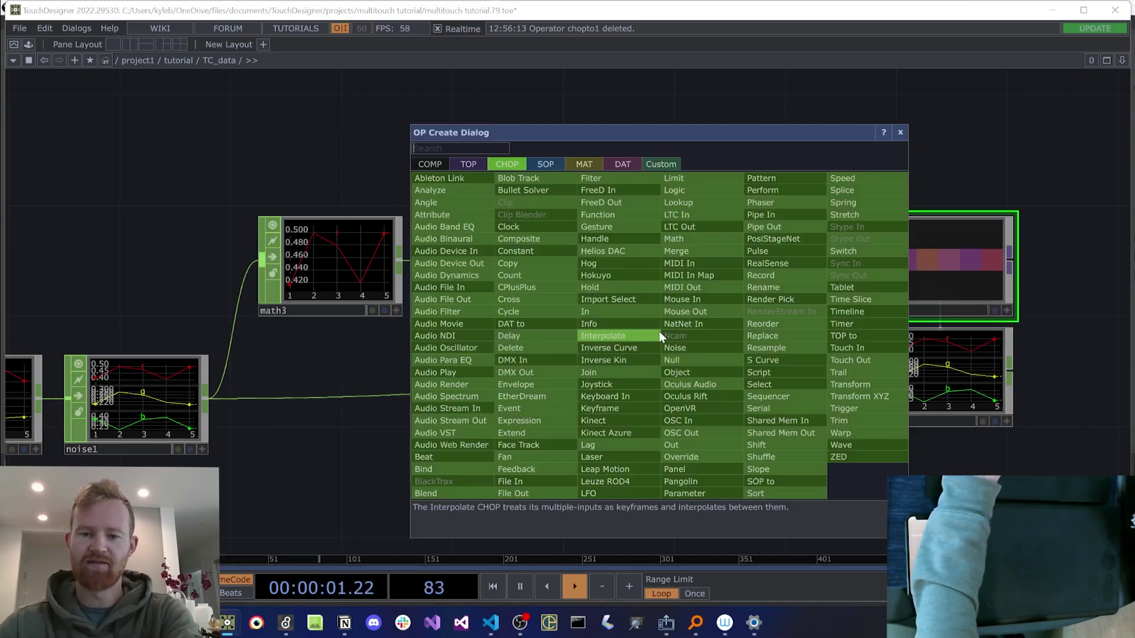
type("ma")
key("Return")
left_click(659, 331)
left_click_drag(566, 259, 593, 322)
Step: Set the second Math CHOP's Combine CHOPs to Multiply and connect its output to the Null CHOP
key("p")
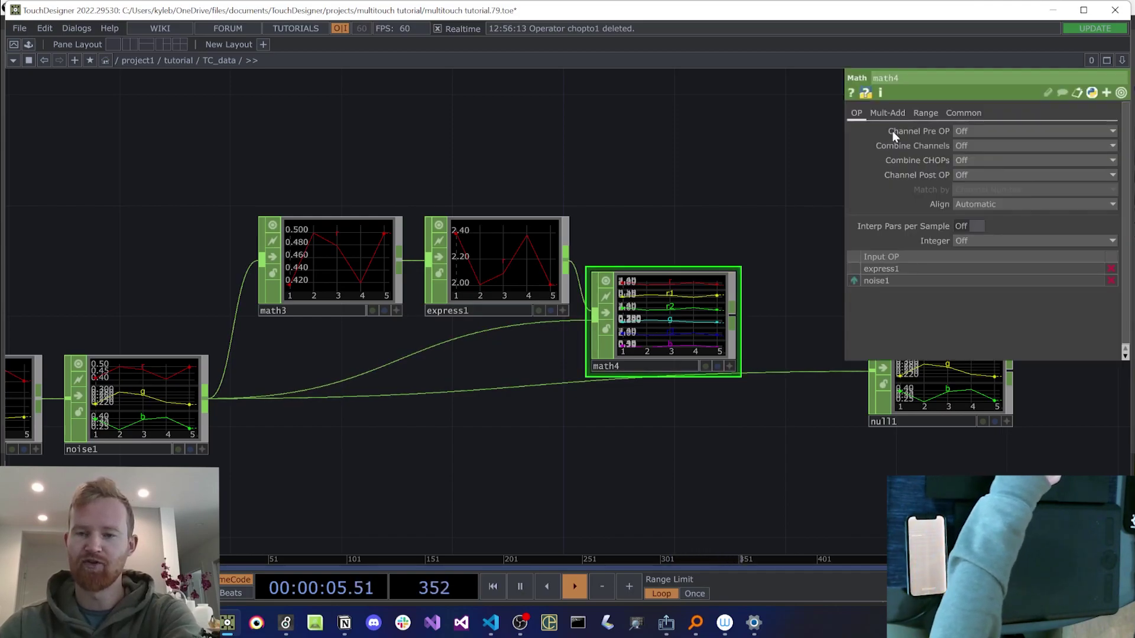
left_click(974, 158)
left_click(979, 214)
left_click_drag(753, 342, 710, 341)
left_click_drag(774, 370, 778, 371)
left_click_drag(609, 444, 365, 426)
scroll(686, 227, "up", 5)
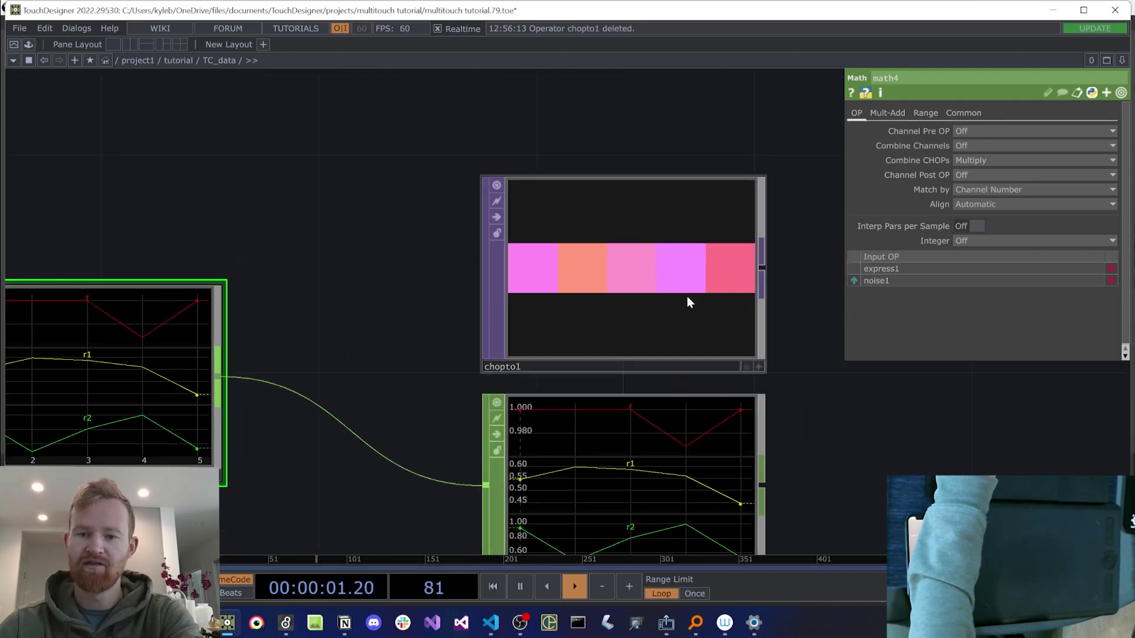
key("p")
Step: Align the multiplying Math CHOP between the Noise and Null CHOPs and space out the maximum and expression nodes above
left_click_drag(511, 276, 515, 355)
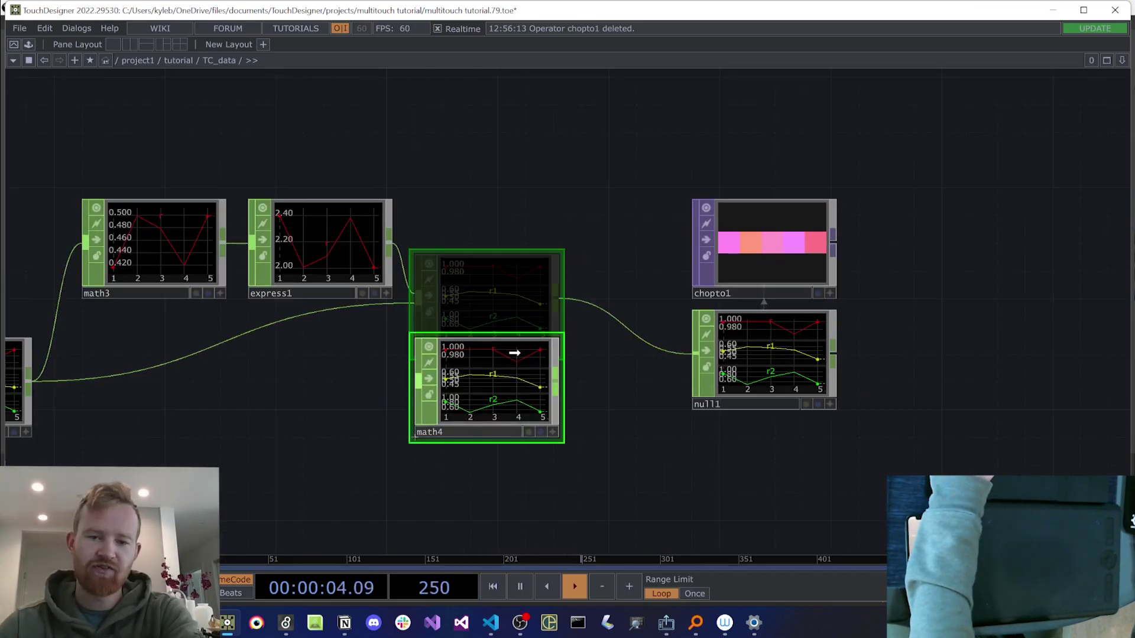
left_click_drag(807, 366, 701, 394)
left_click_drag(796, 267, 686, 294)
left_click_drag(529, 288, 650, 232)
left_click_drag(333, 227, 290, 239)
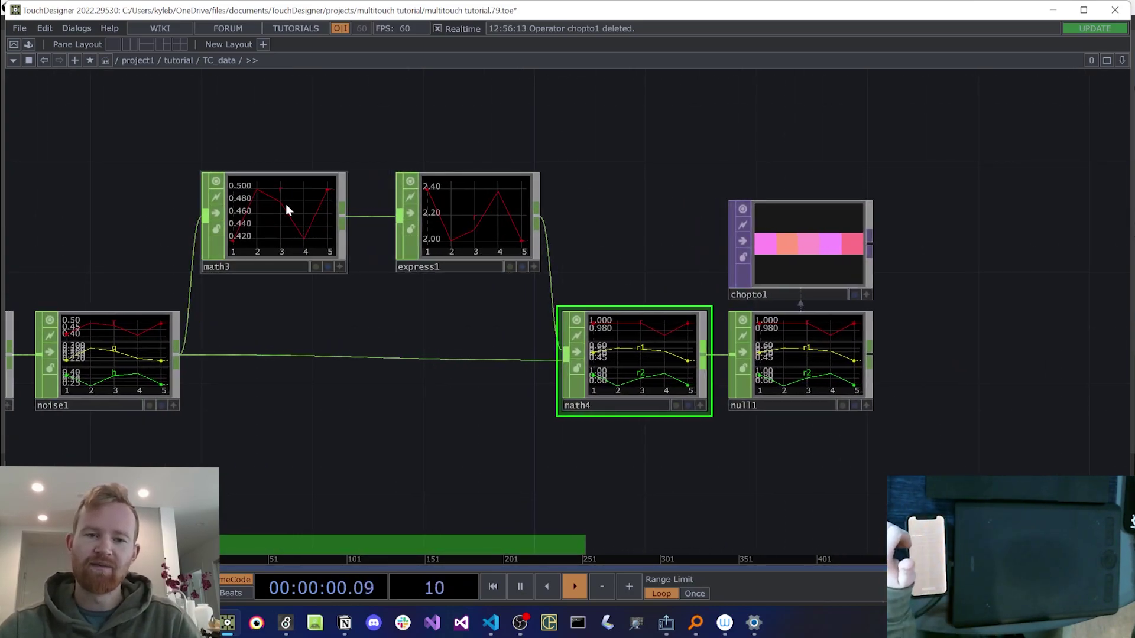
Step: Review the Expression CHOP's inverse formula and the multiplying Math CHOP's parameters along the color normalization branch
scroll(463, 222, "up", 3)
left_click(464, 222)
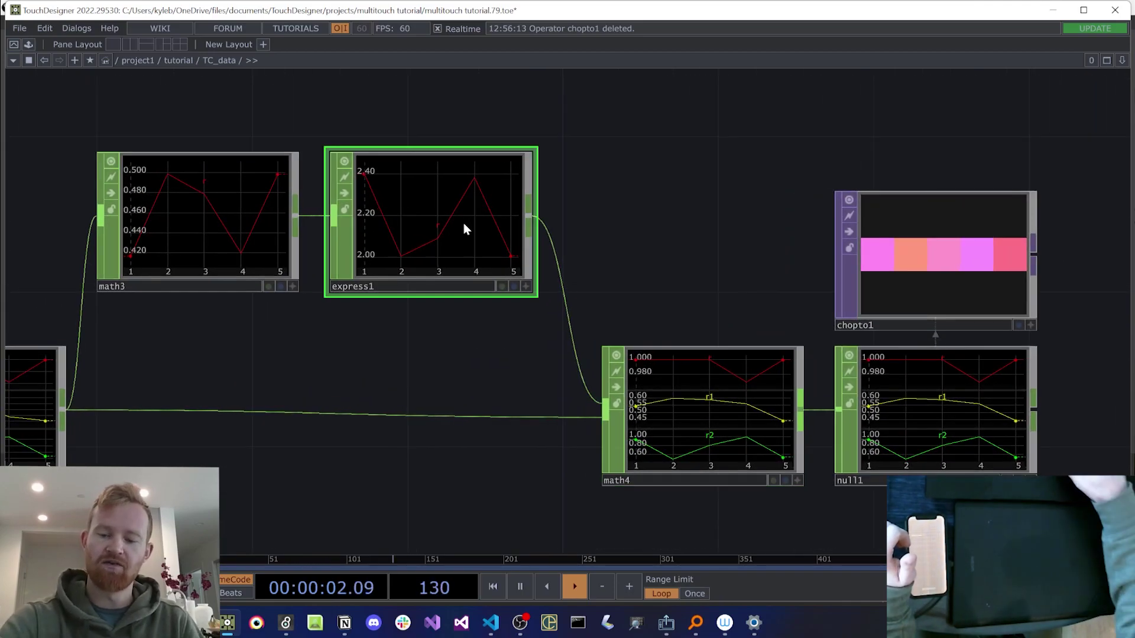
key("p")
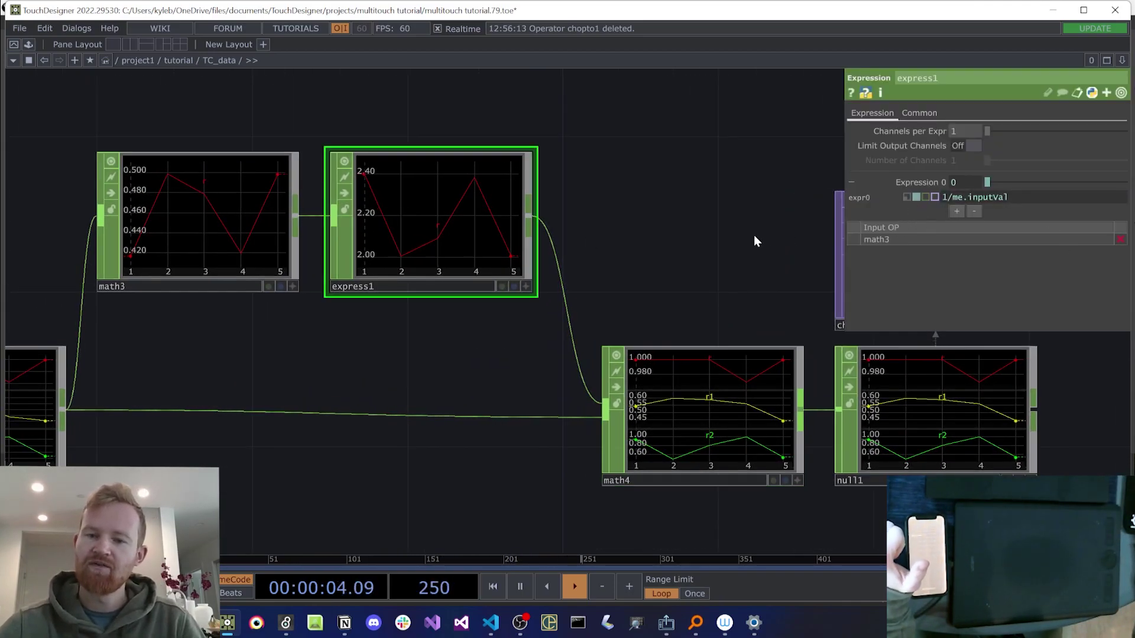
left_click_drag(754, 242, 653, 233)
left_click(717, 372)
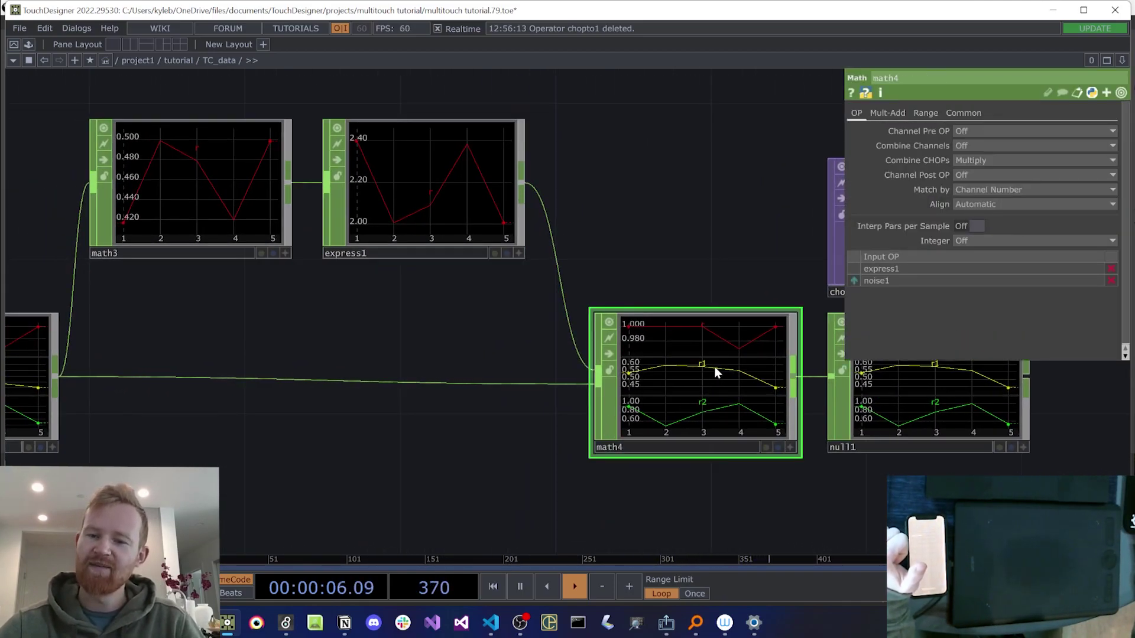
left_click_drag(396, 457, 331, 445)
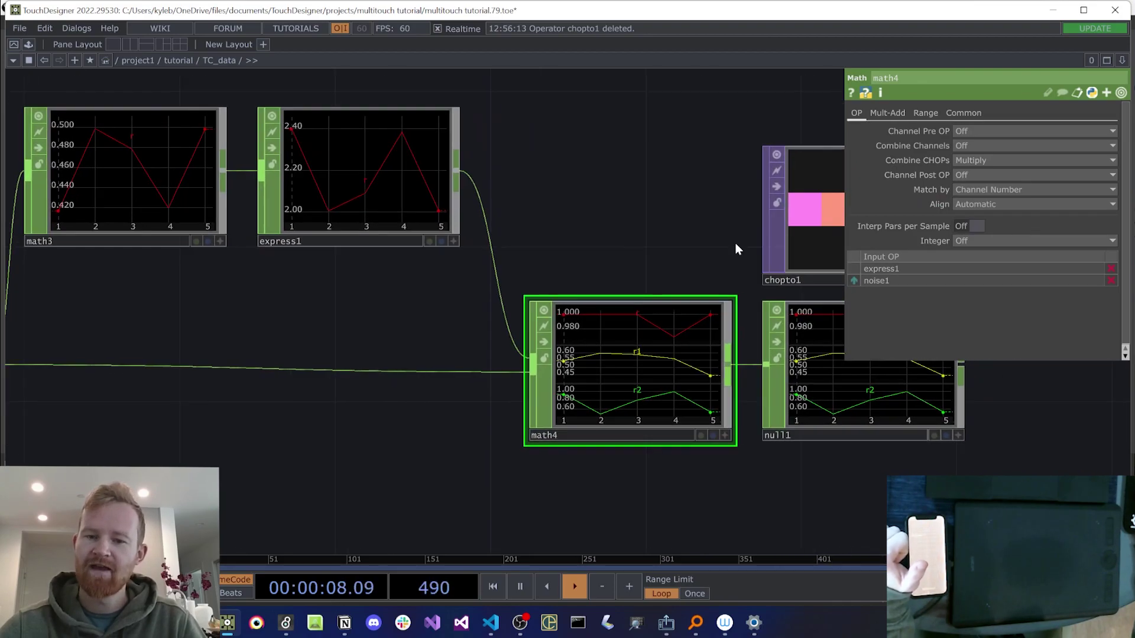
scroll(628, 431, "left", 5)
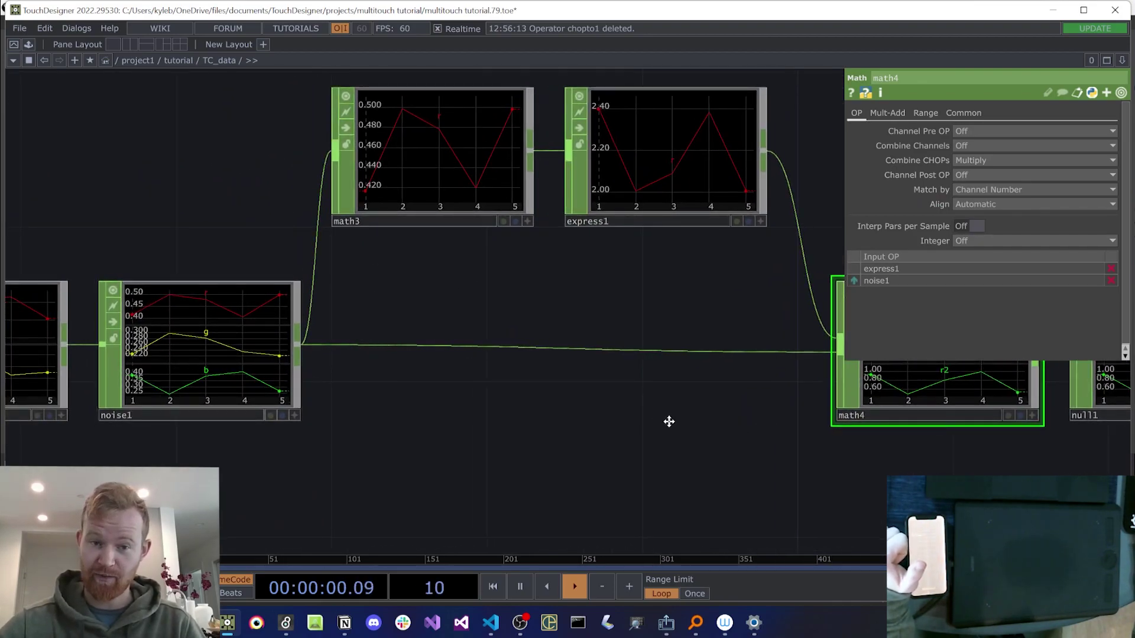
Step: Reorder the inputs of math4 so that noise1 comes before express1, giving the output channels r, g and b
scroll(653, 421, "right", 10)
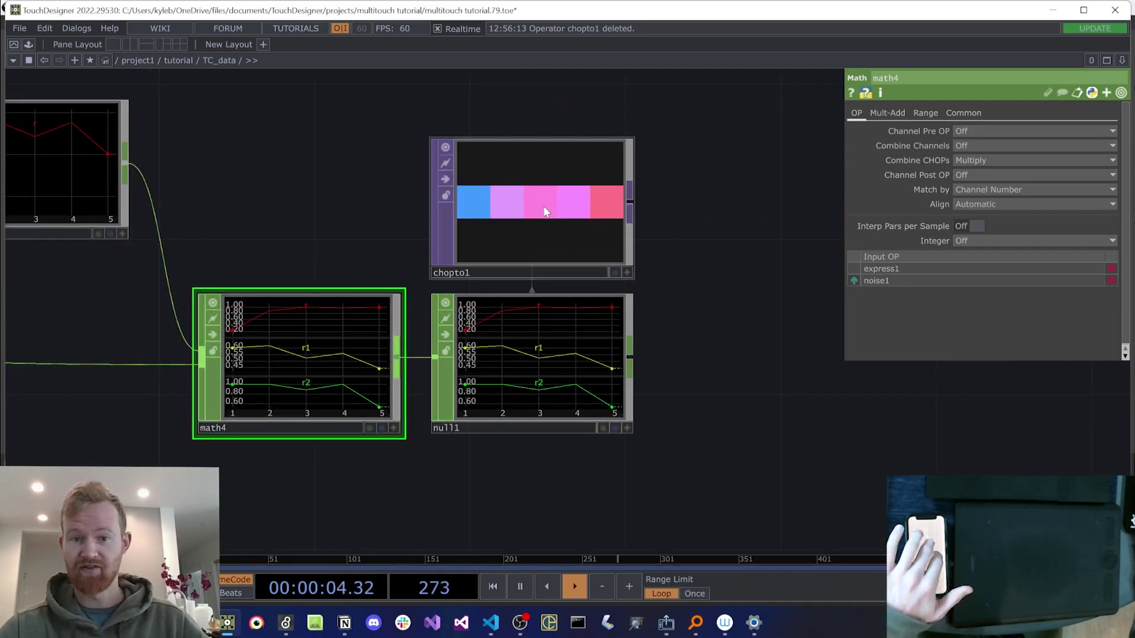
scroll(727, 412, "down", 3)
left_click_drag(727, 412, 822, 400)
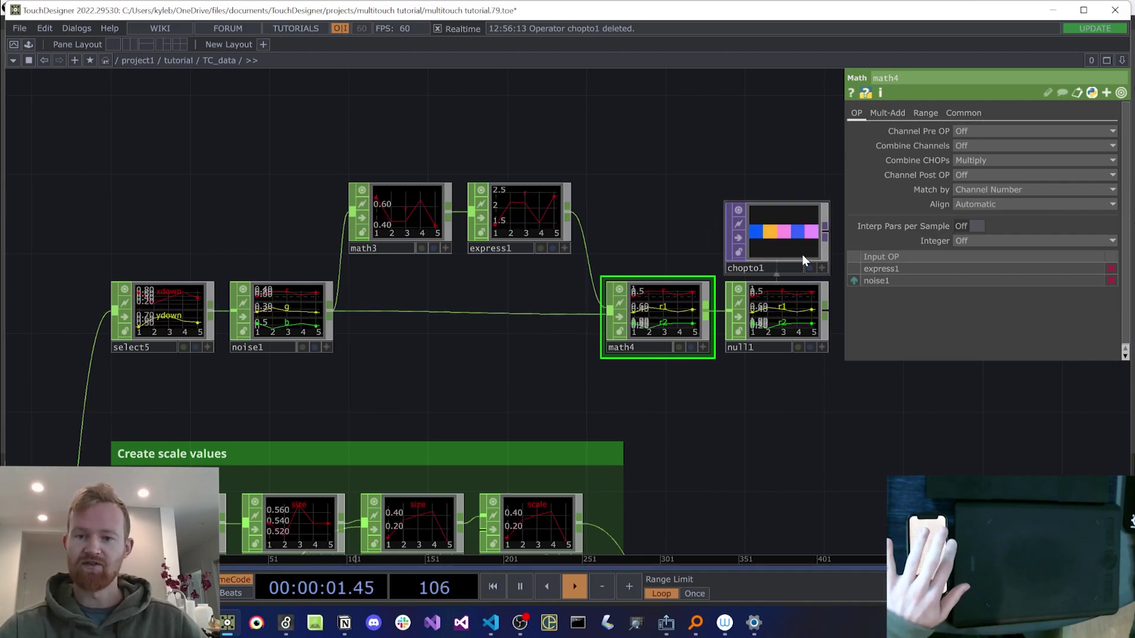
scroll(726, 328, "up", 5)
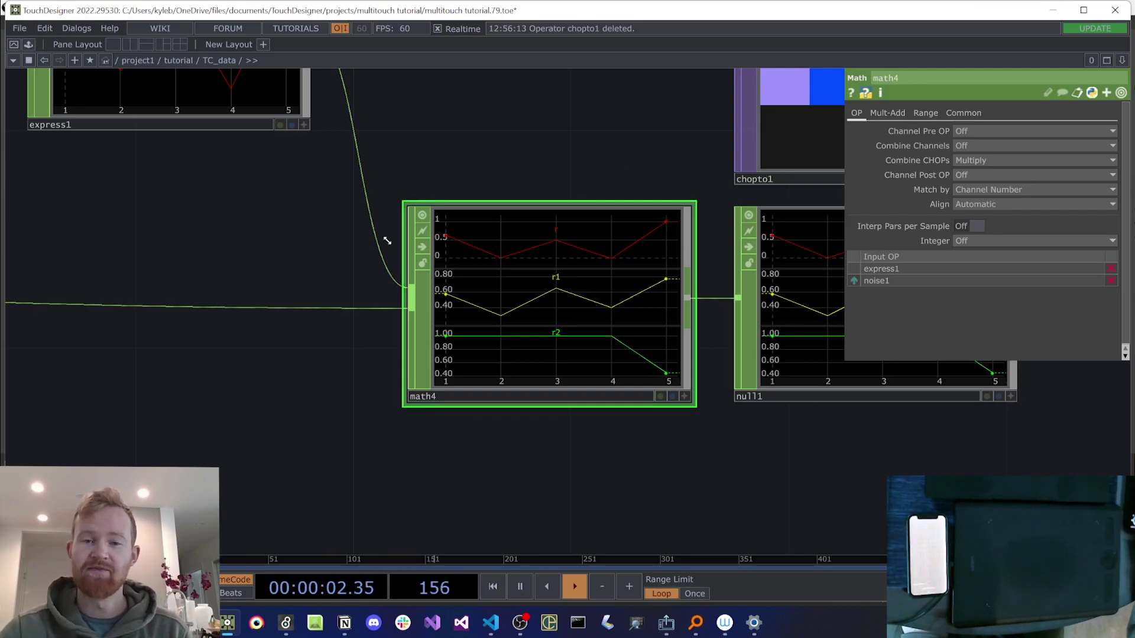
left_click(852, 280)
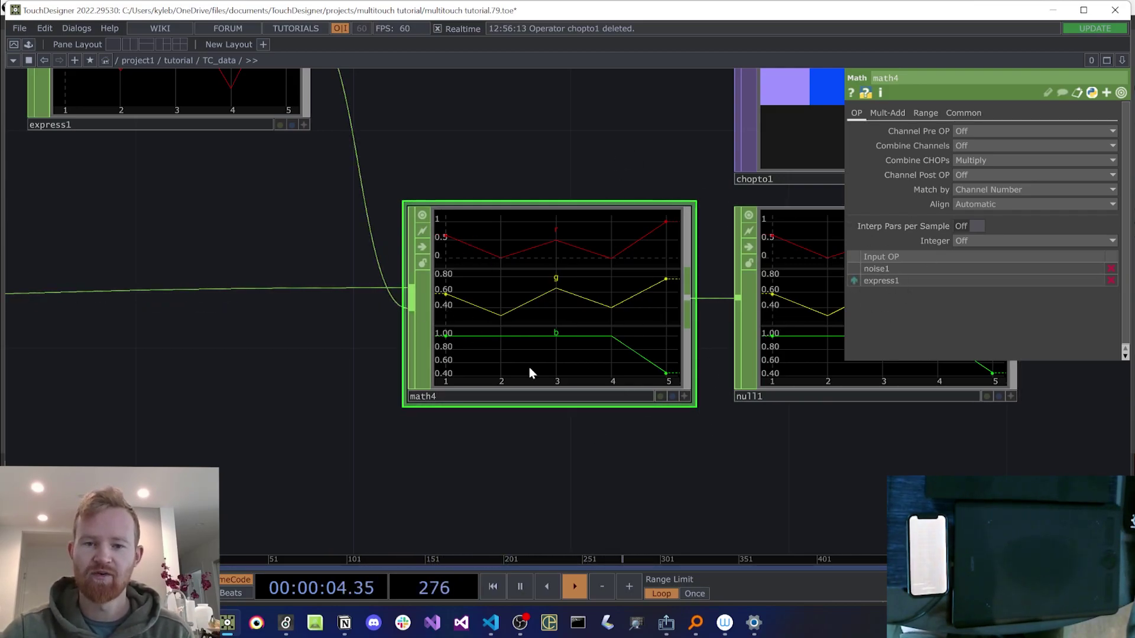
scroll(524, 329, "down", 8)
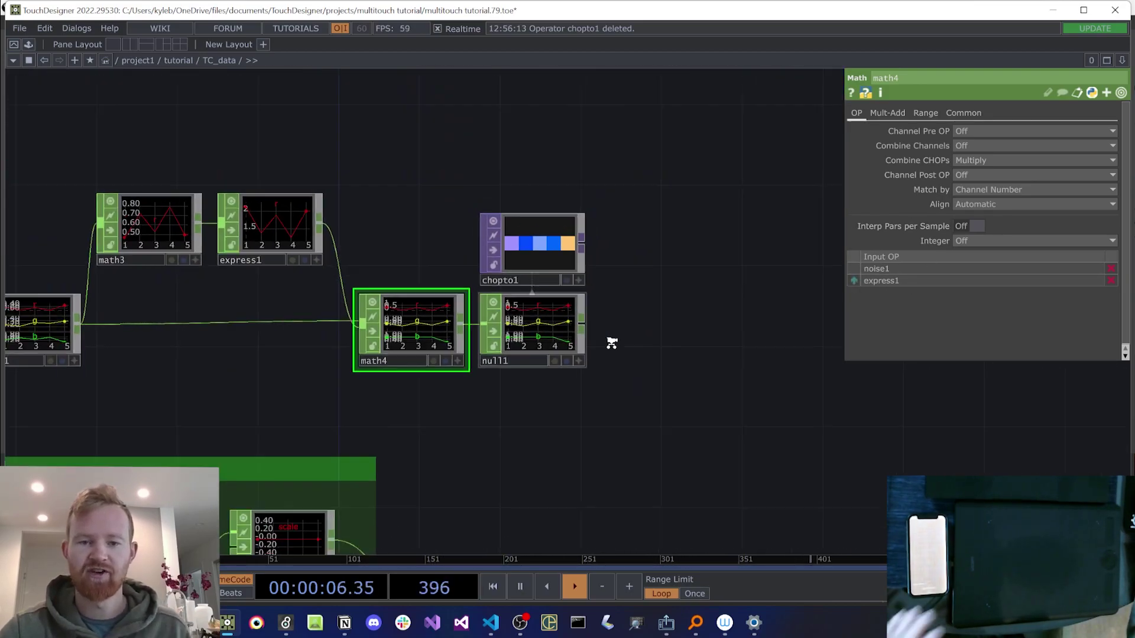
Step: Connect null1's color channels into merge2 and add an Out CHOP after it
key("p")
left_click_drag(566, 296, 501, 252)
scroll(524, 299, "down", 3)
scroll(535, 310, "up", 6)
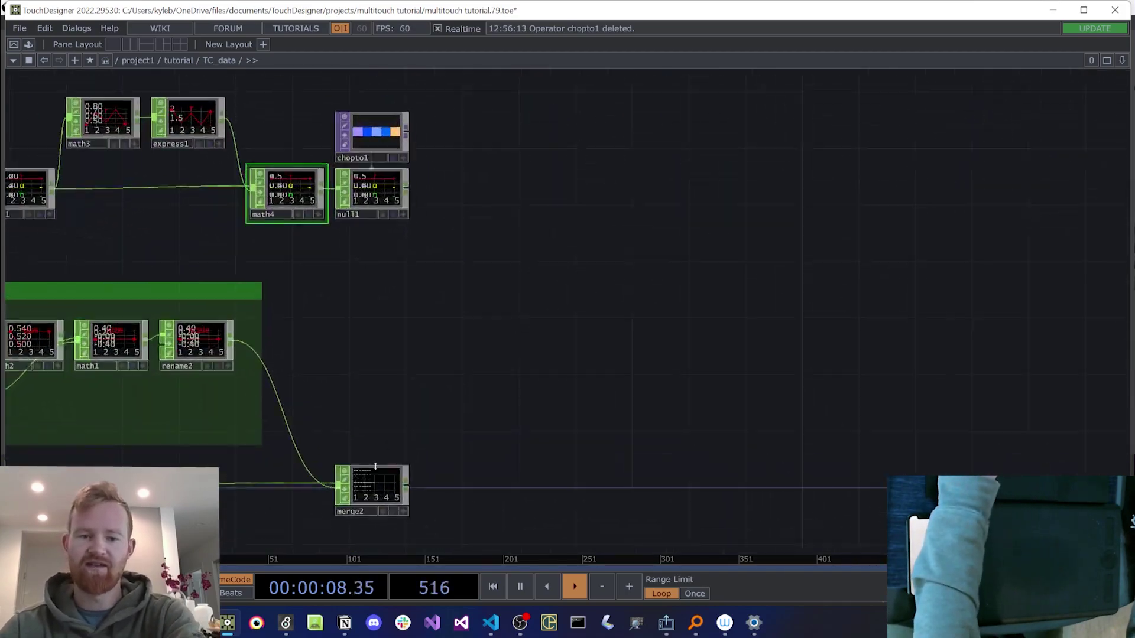
left_click_drag(383, 472, 558, 503)
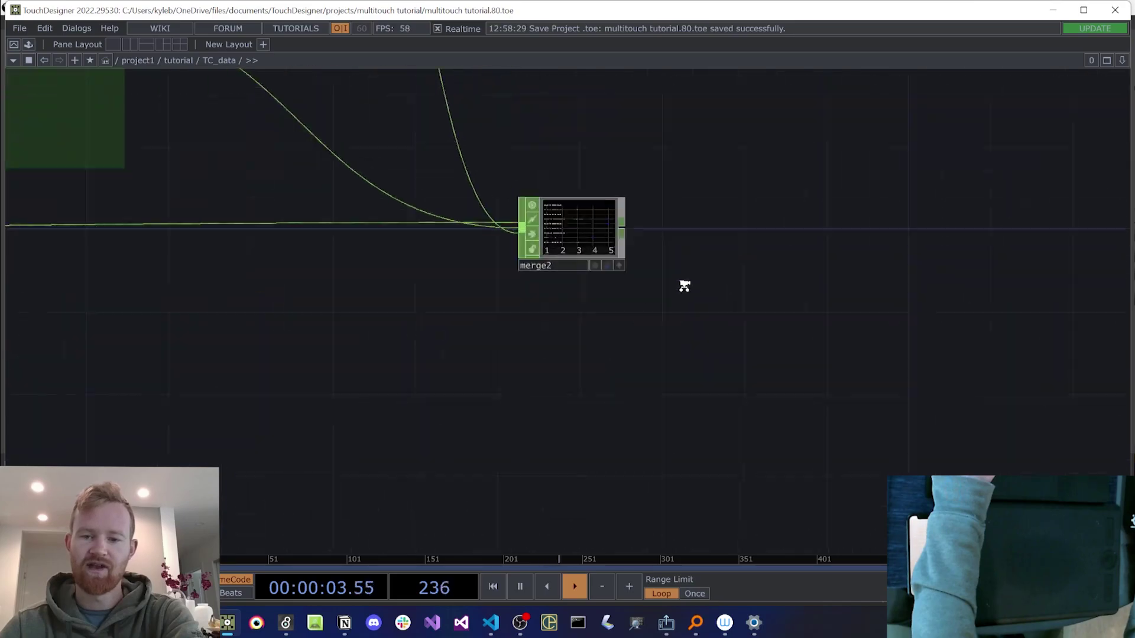
scroll(684, 286, "up", 6)
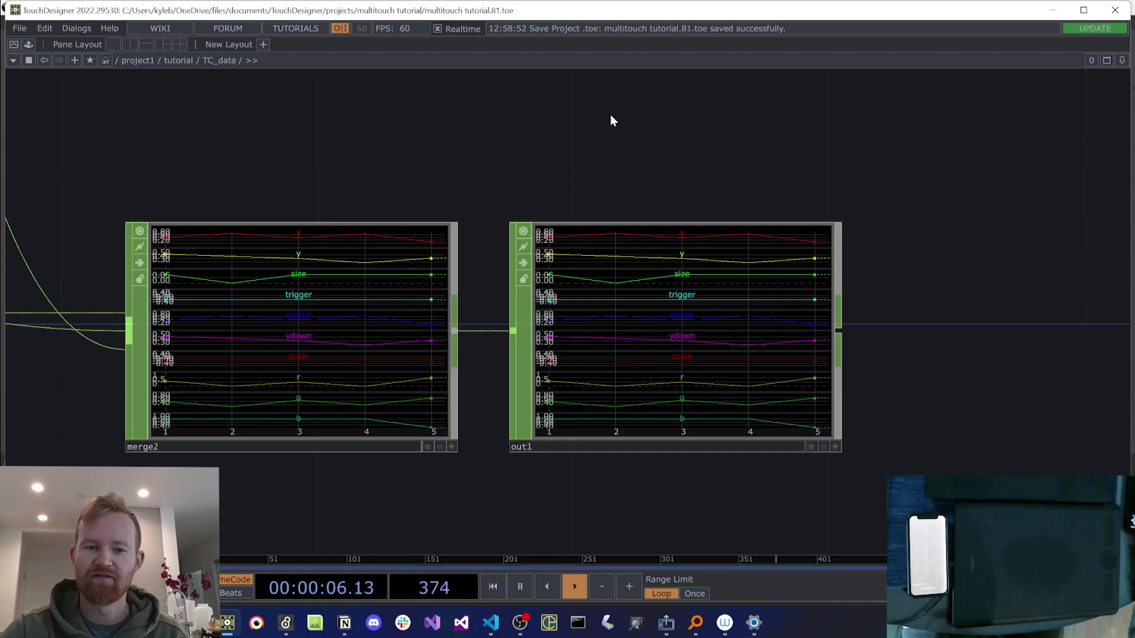
left_click_drag(638, 141, 835, 177)
scroll(837, 178, "down", 3)
left_click_drag(805, 73, 887, 283)
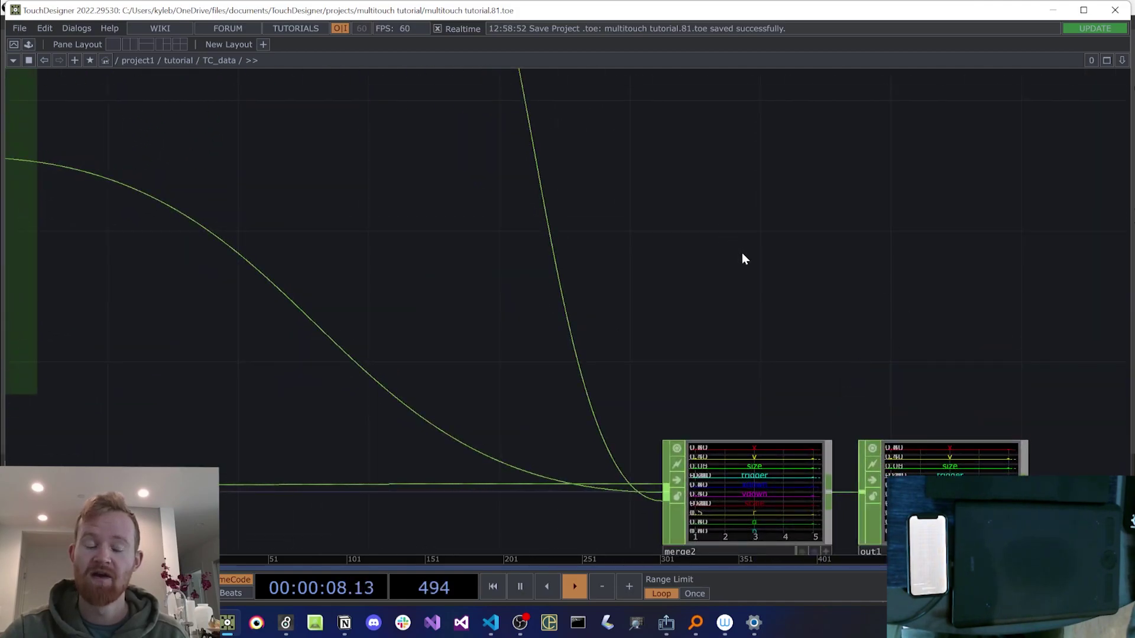
left_click_drag(742, 254, 654, 224)
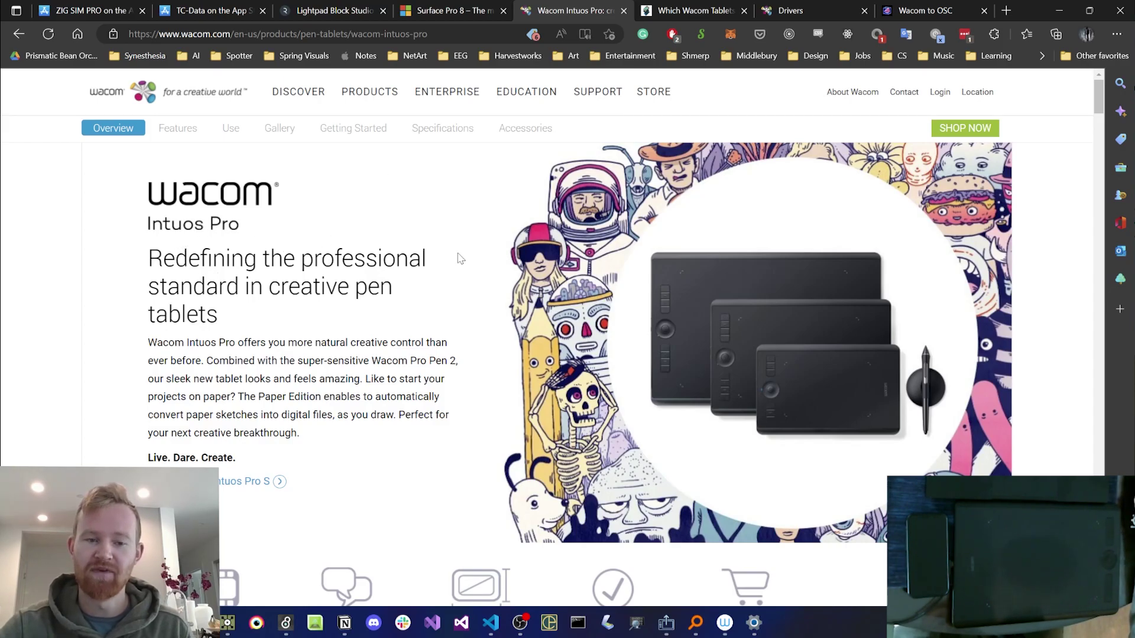
Step: Switch to the browser, review the guide's list of touch-capable Wacom tablets, and bring up the Wacom drivers page
left_click(665, 11)
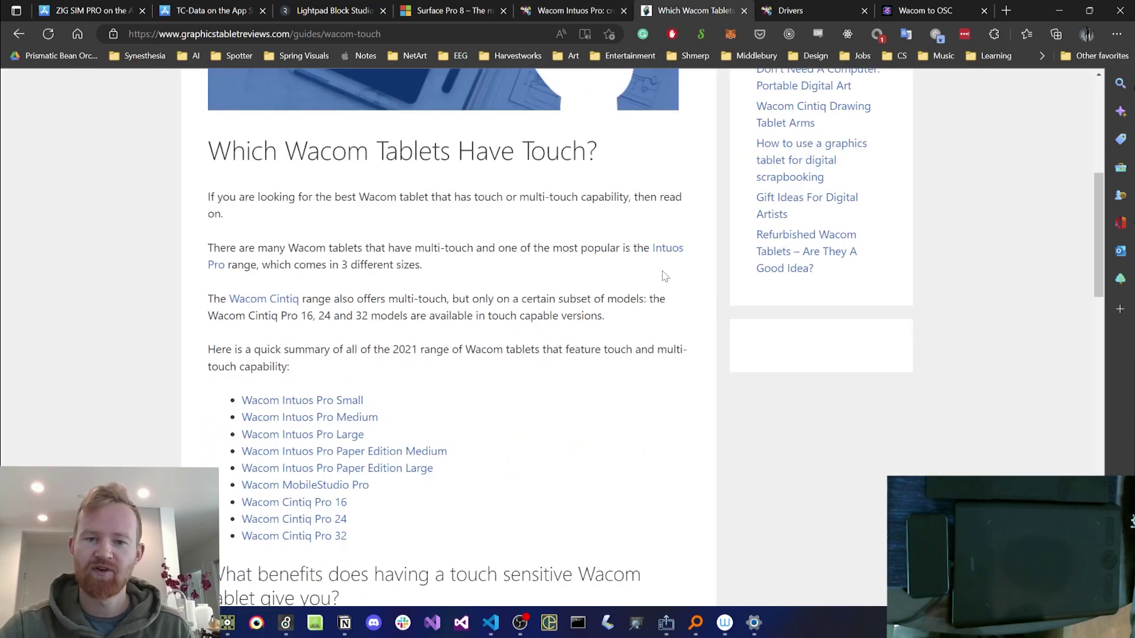
left_click_drag(210, 150, 614, 149)
left_click(601, 176)
scroll(413, 206, "down", 3)
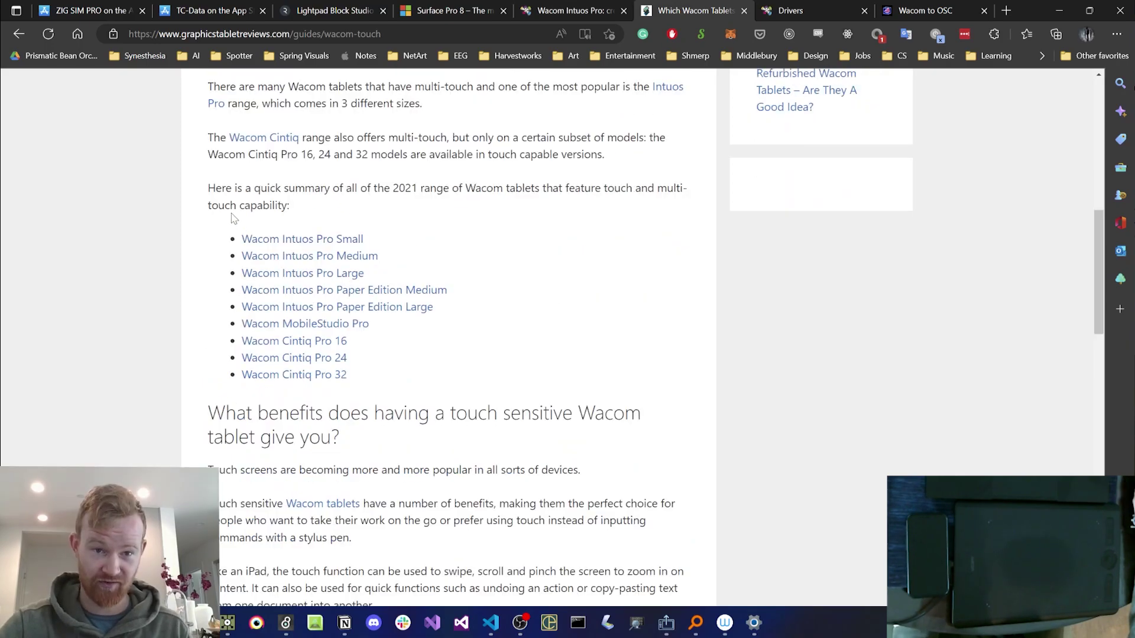
left_click_drag(239, 234, 425, 368)
key("ctrl+Tab")
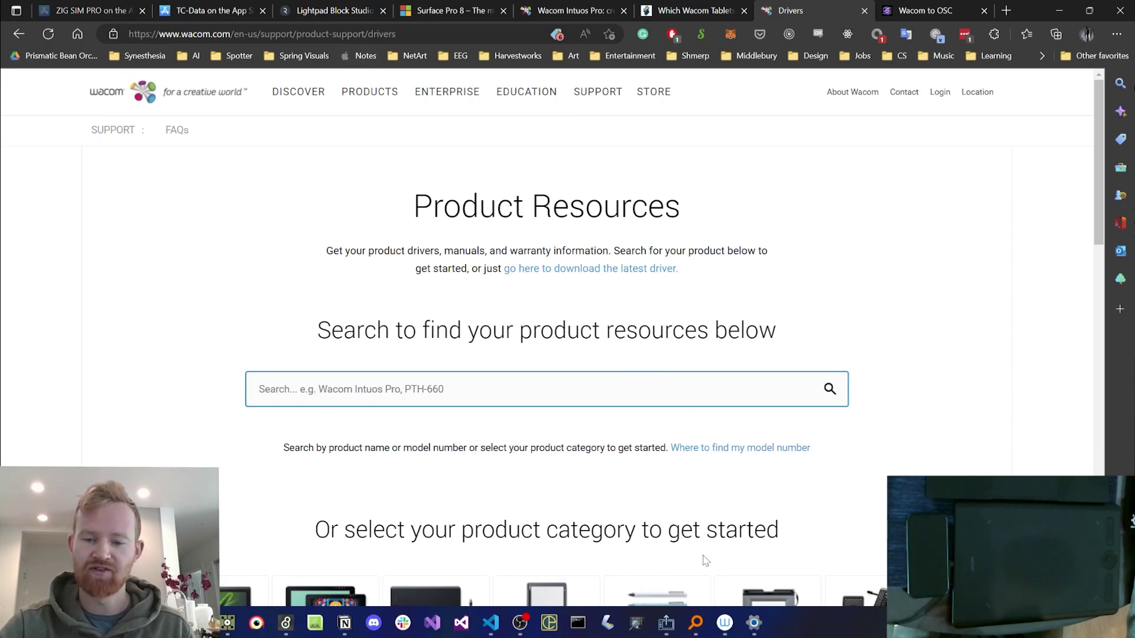
Step: Open the Intuos Pro M touch and gesture settings from Wacom Center and review the touch options, standard gestures and custom gestures
left_click(725, 623)
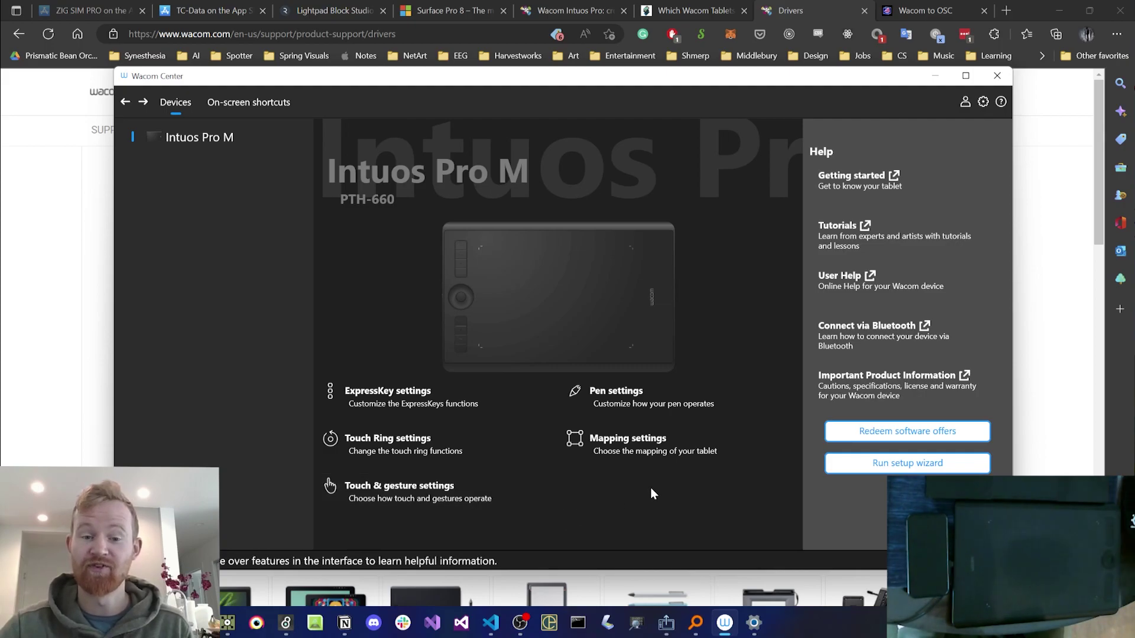
left_click(399, 493)
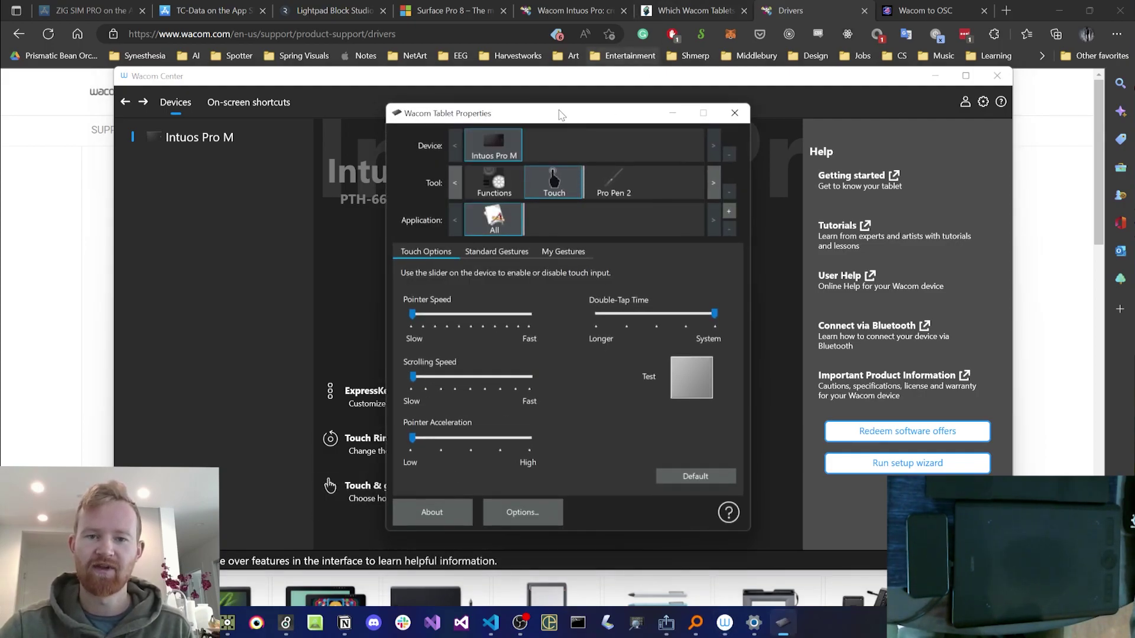
left_click_drag(559, 116, 594, 63)
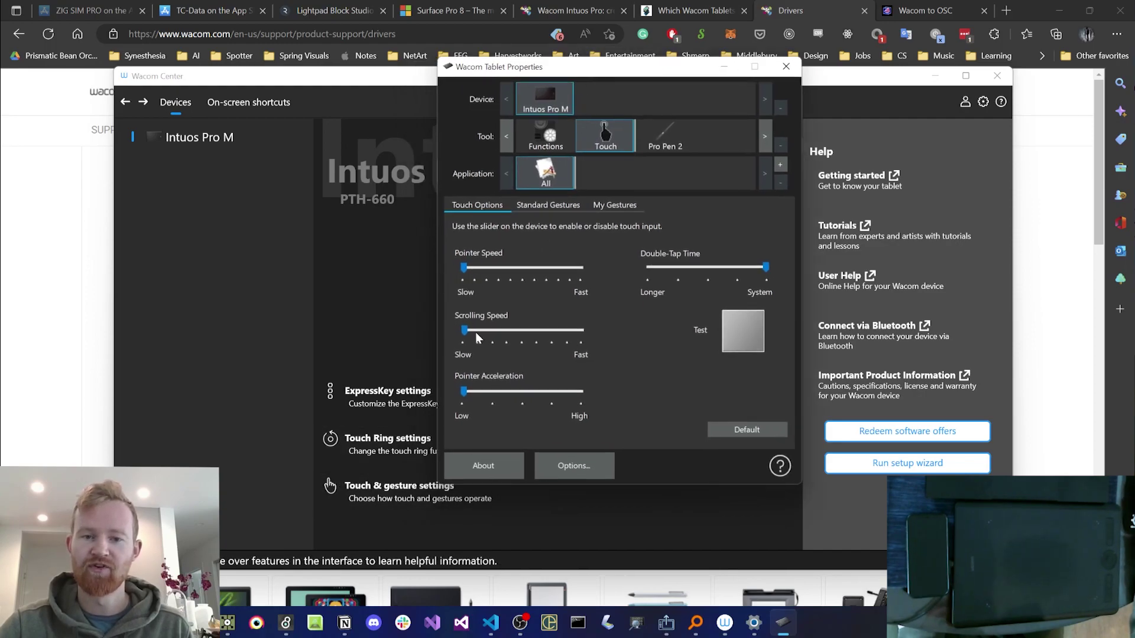
left_click(547, 205)
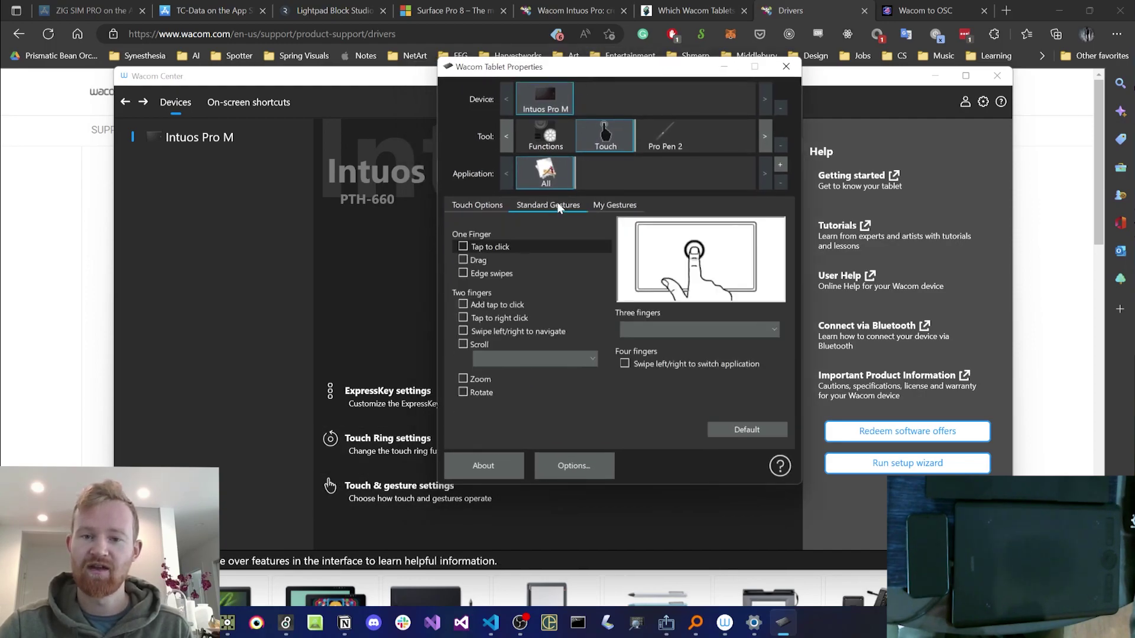
left_click(612, 203)
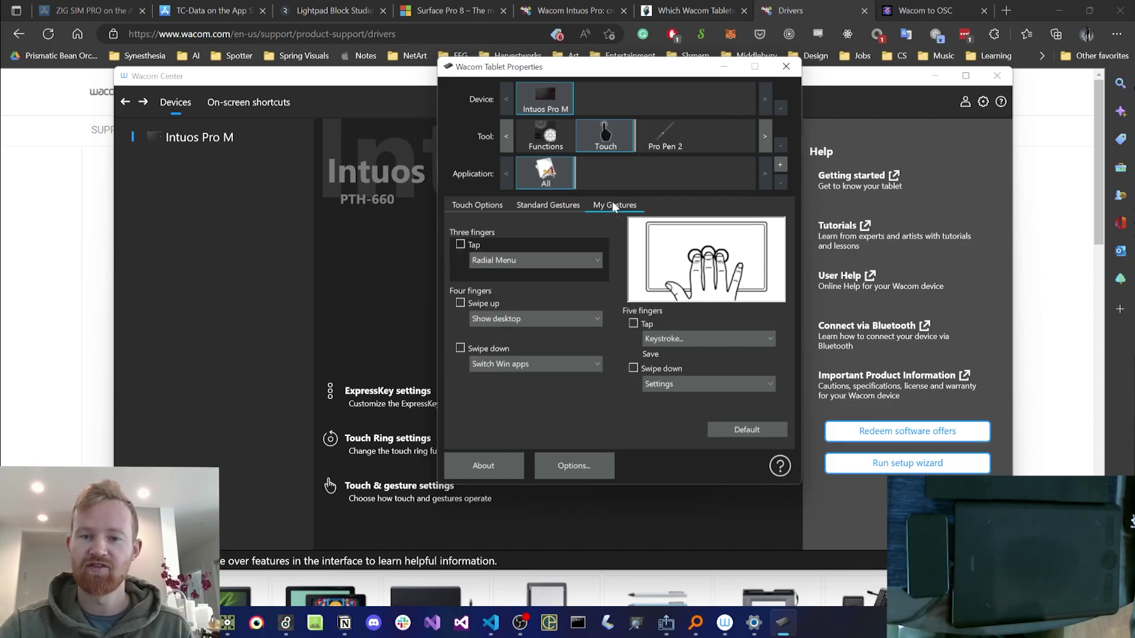
left_click(569, 207)
left_click(482, 208)
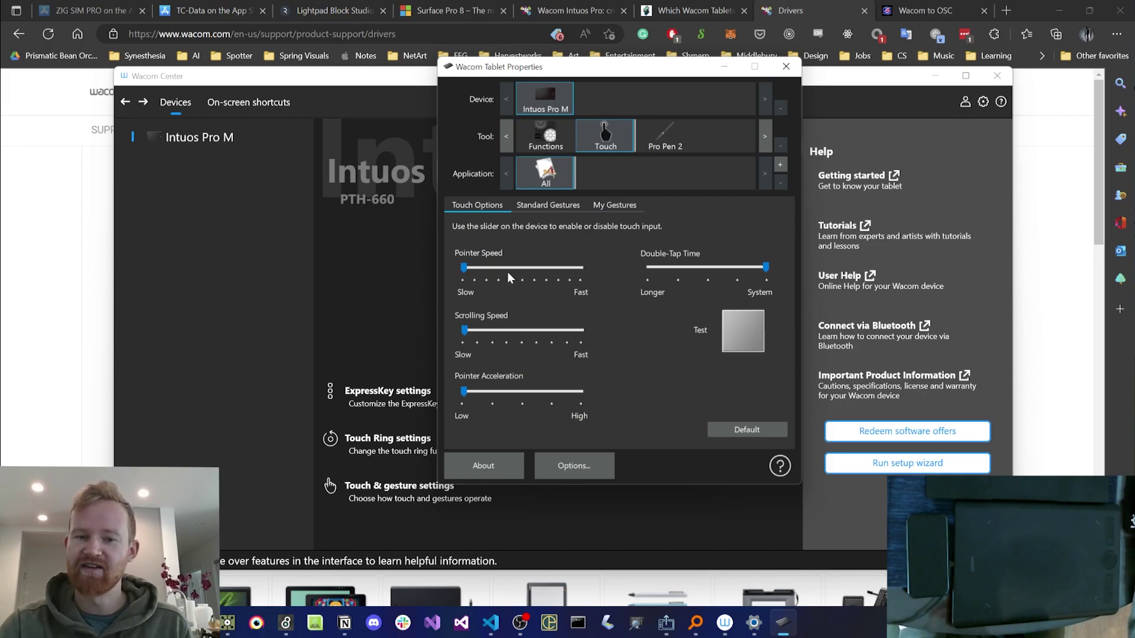
Step: Review the Pro Pen 2 settings for the pen, mapping and eraser
left_click(659, 137)
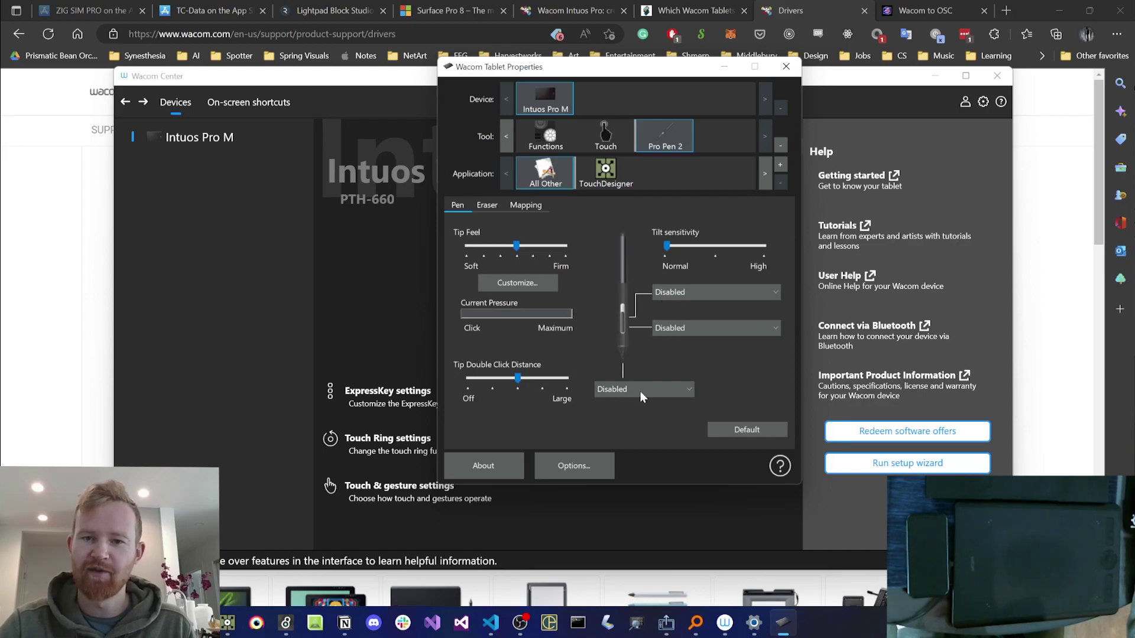
left_click(525, 205)
left_click(487, 205)
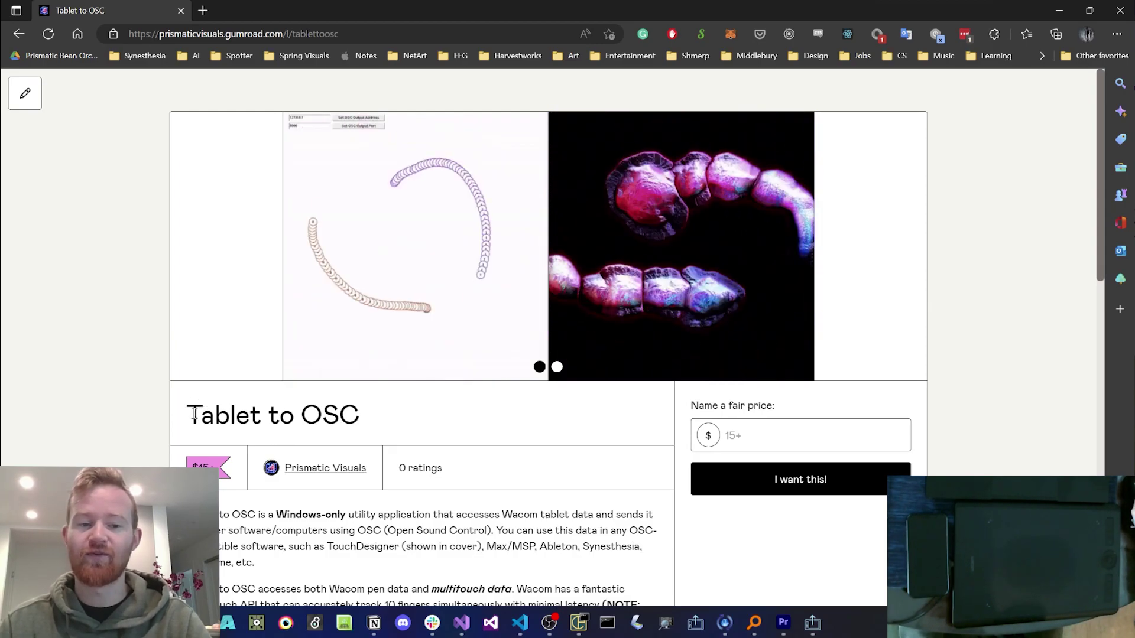
Step: Examine the Tablet to OSC product page, including its multitouch and pen OSC messages and the price field
triple_click(424, 420)
left_click(424, 420)
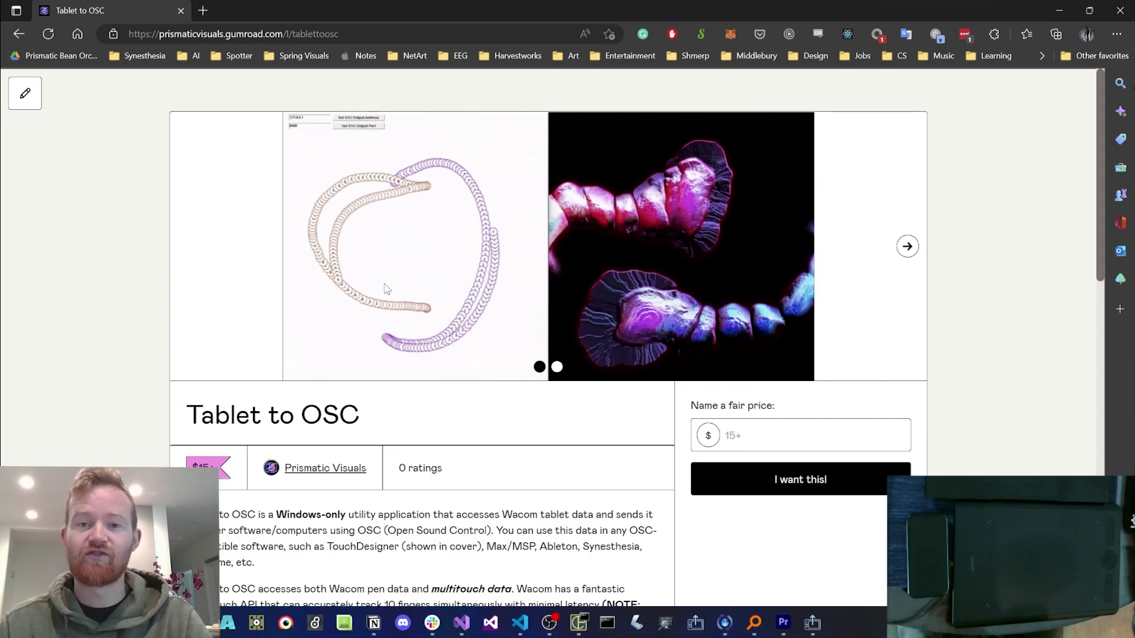
scroll(533, 216, "down", 15)
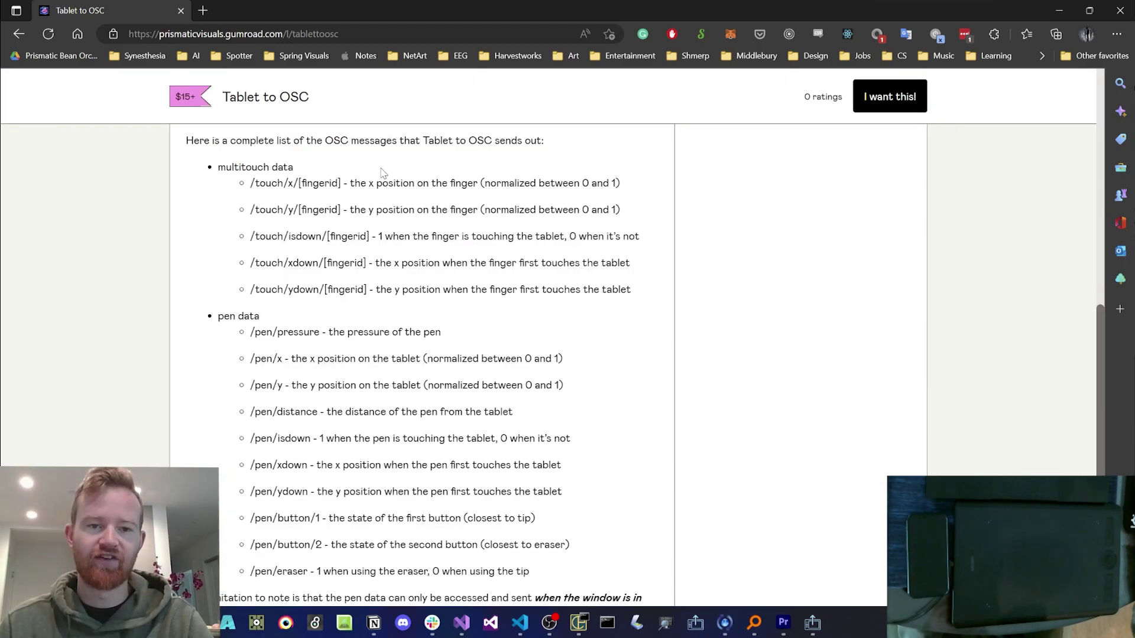
left_click_drag(218, 167, 456, 236)
scroll(455, 237, "down", 1)
left_click_drag(217, 235, 440, 437)
scroll(548, 452, "up", 15)
left_click(751, 435)
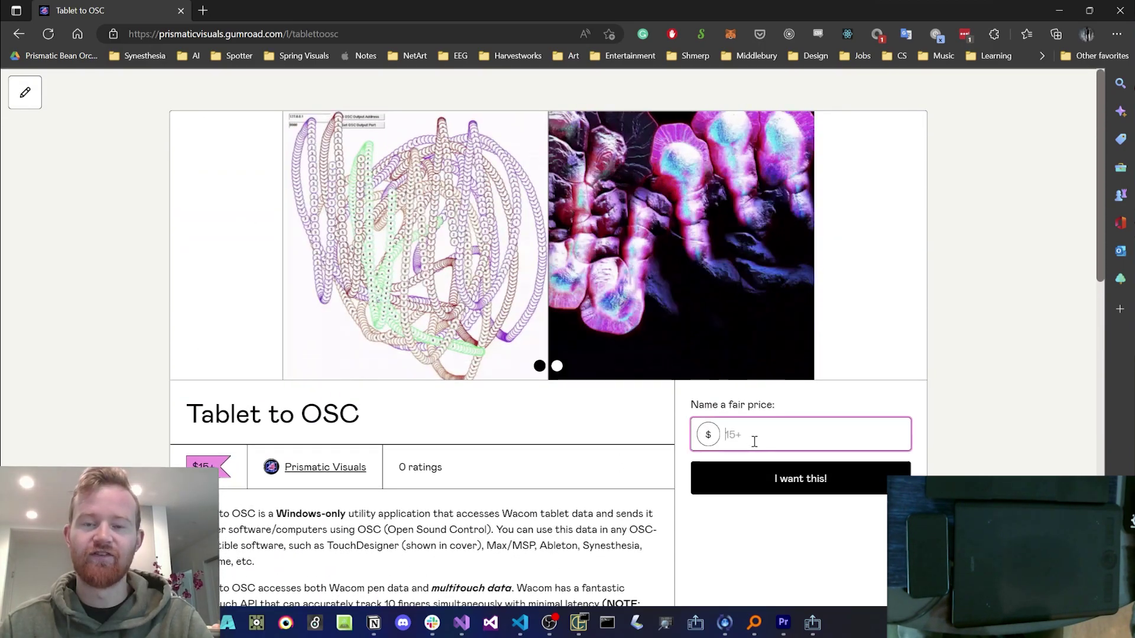
left_click(714, 525)
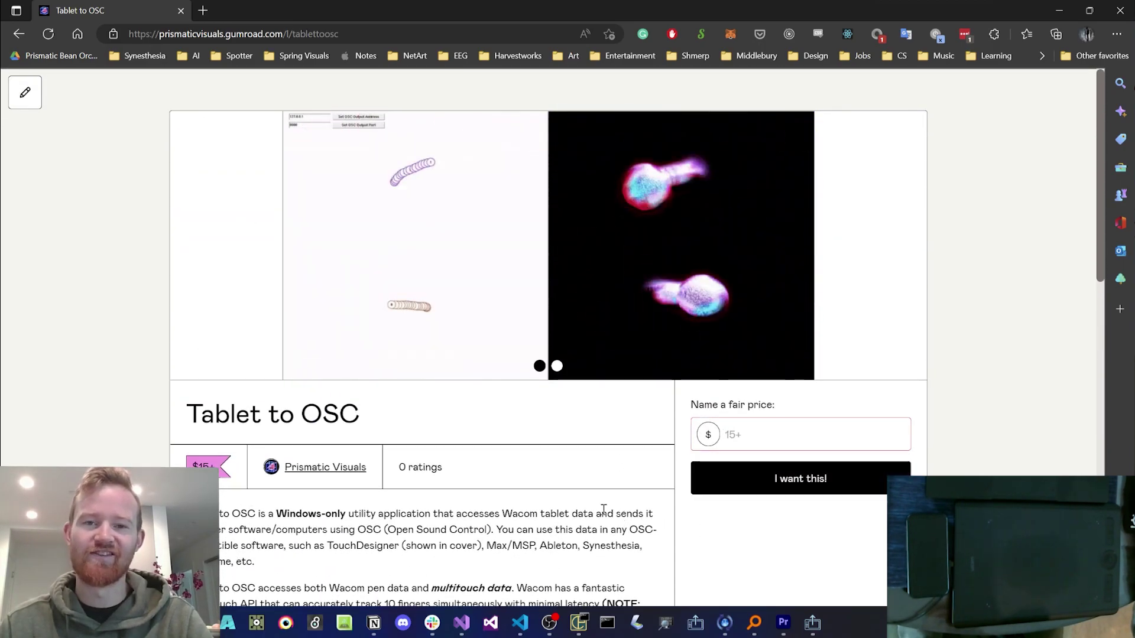
Step: Read the potential to-do items at the end of the Tablet to OSC description
scroll(633, 453, "down", 15)
scroll(628, 435, "down", 2)
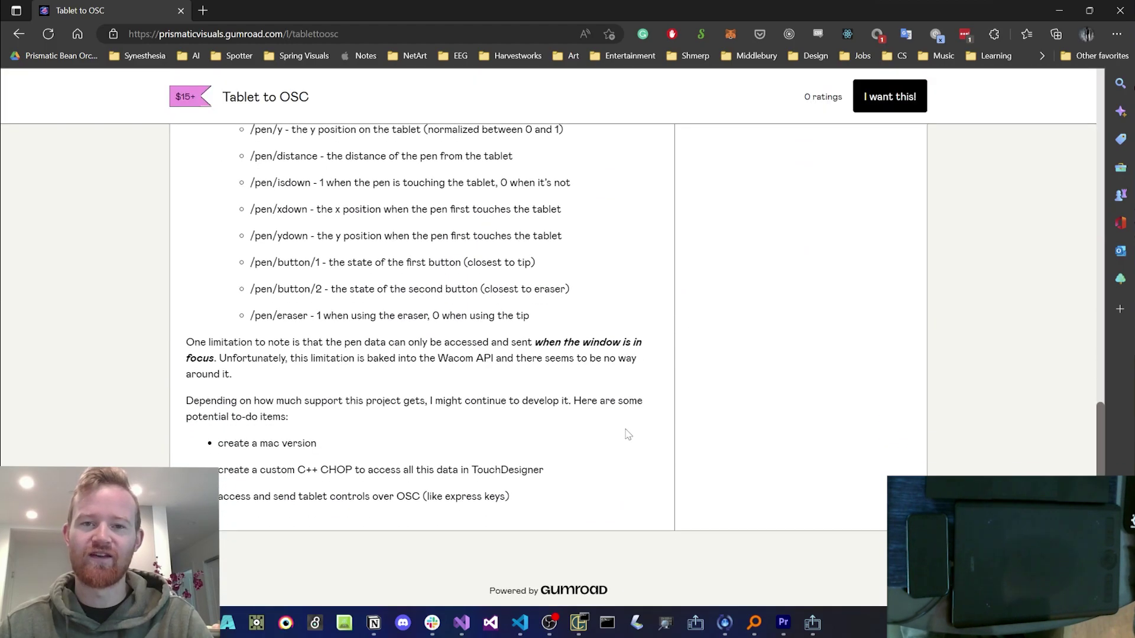
left_click_drag(187, 406, 545, 514)
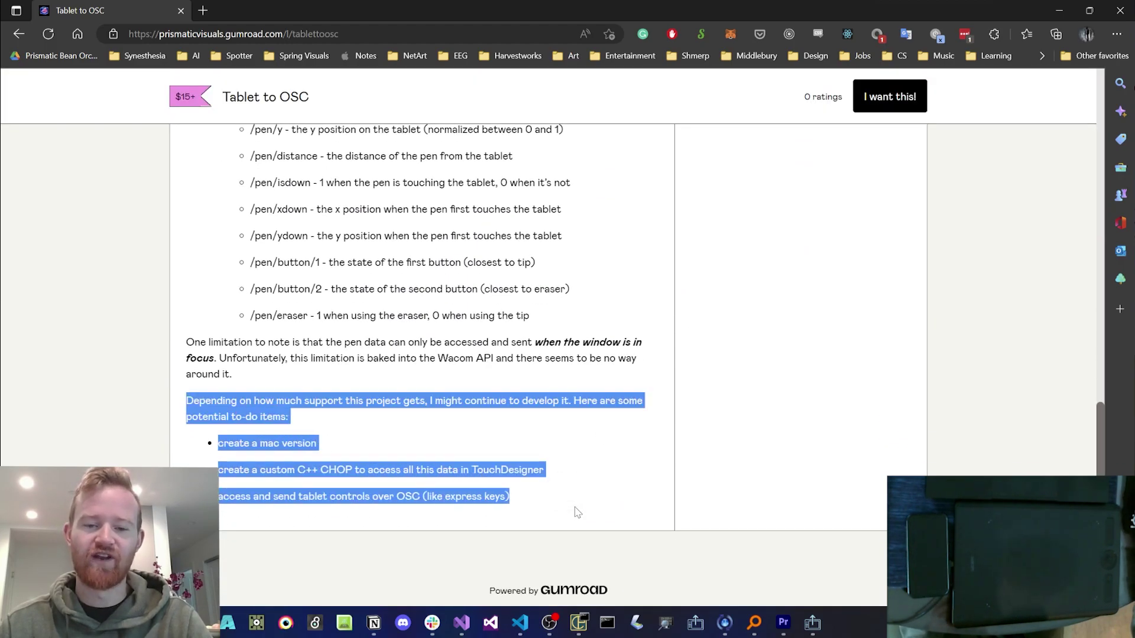
left_click(553, 502)
left_click_drag(217, 443, 336, 448)
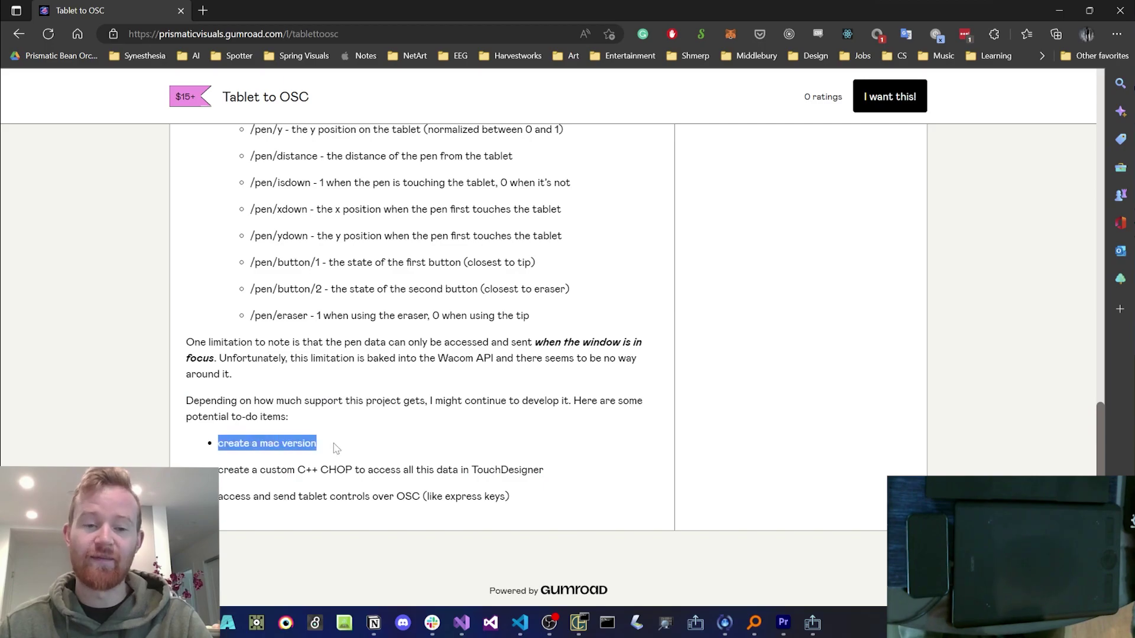
left_click_drag(218, 470, 371, 473)
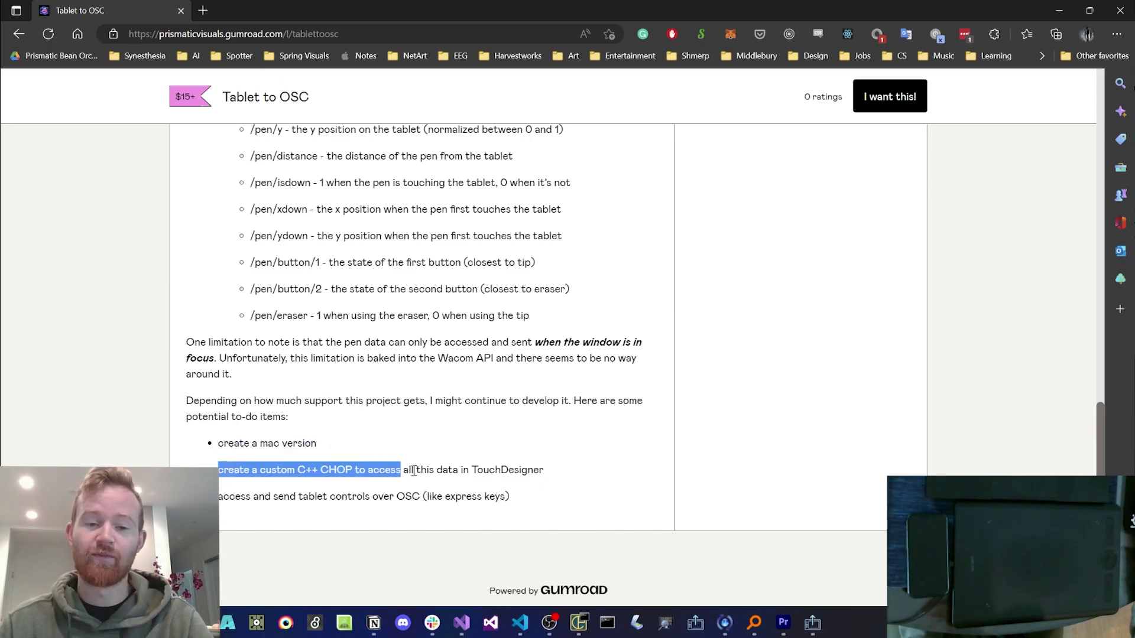
left_click(567, 500)
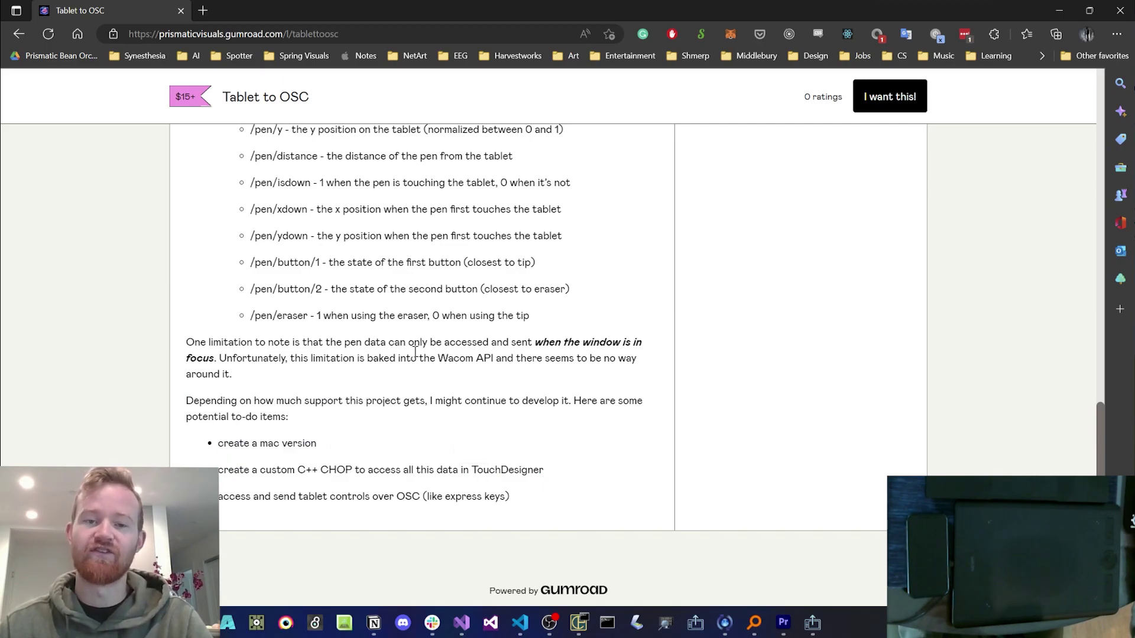
left_click_drag(219, 503, 394, 499)
left_click(639, 498)
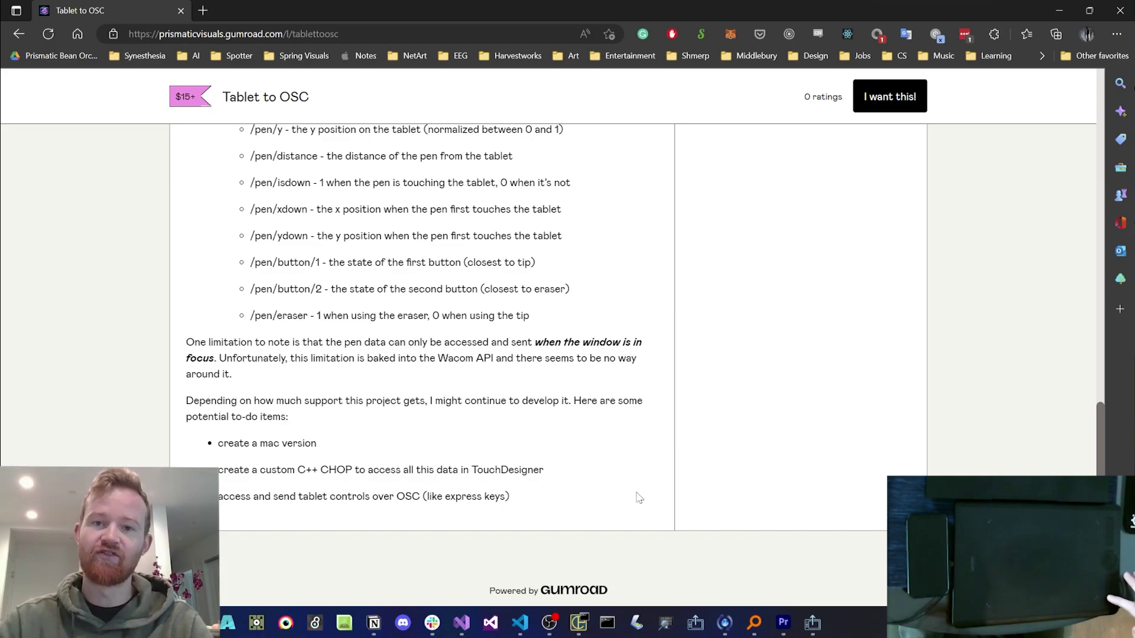
Step: Switch to the Tablet to OSC application to view its output address and port settings, and return to TouchDesigner
key("Home")
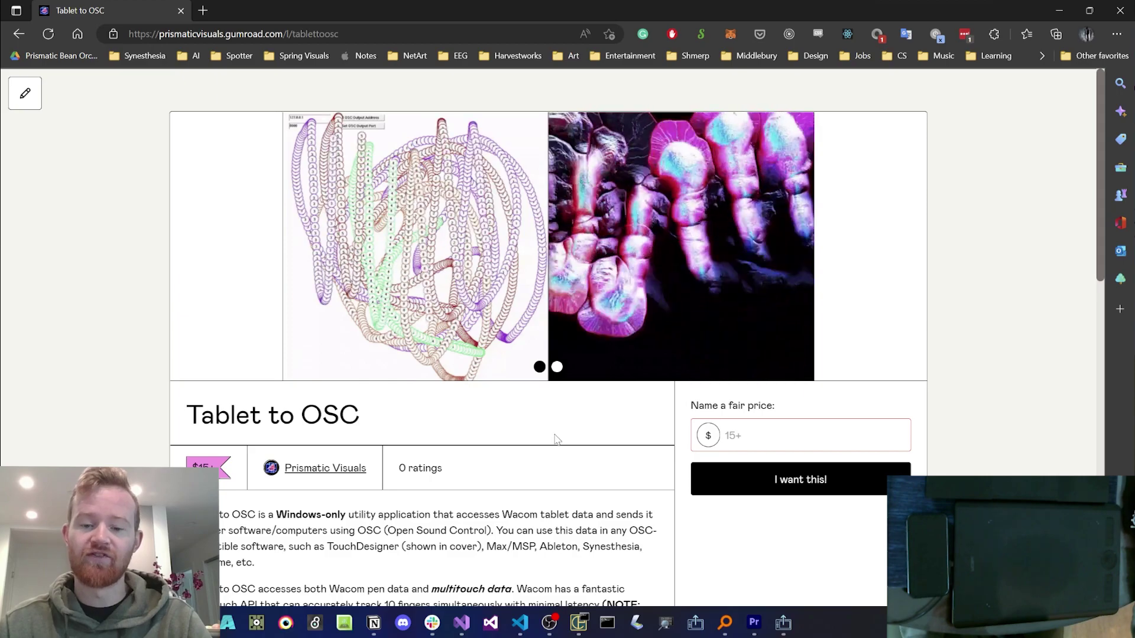
left_click(694, 624)
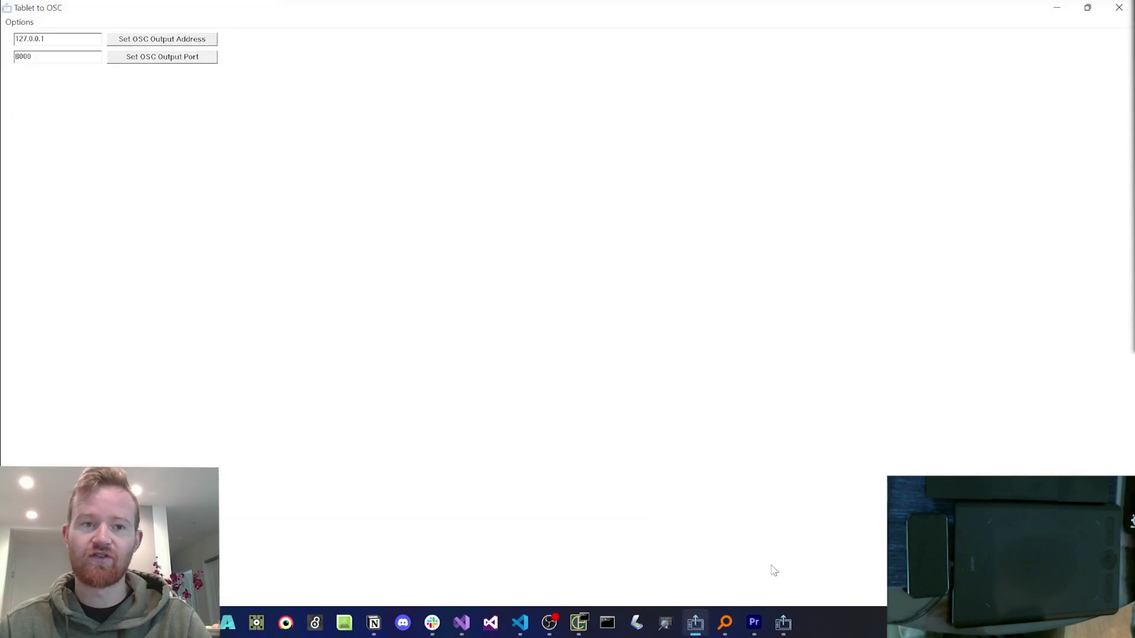
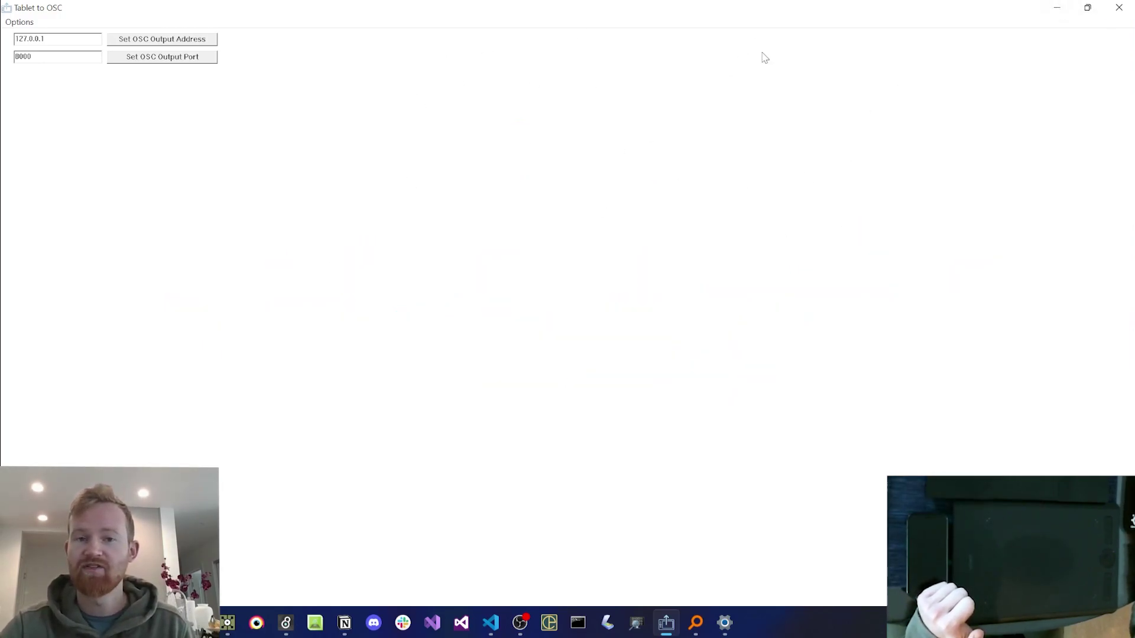
left_click(1059, 7)
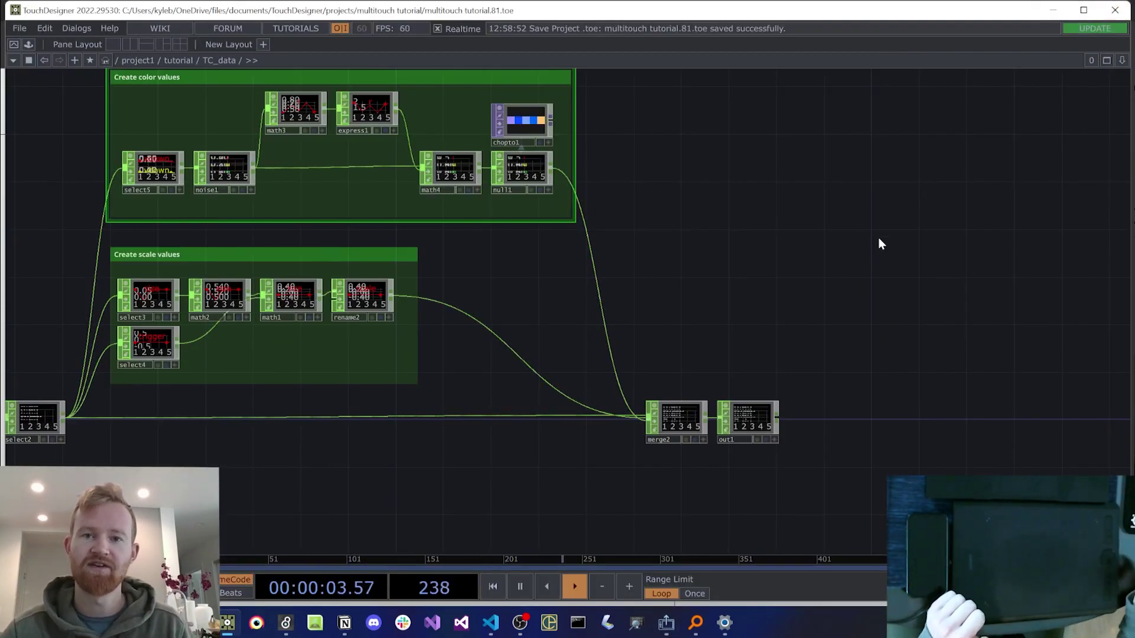
Step: Switch to Tablet to OSC to view the multitouch trails drawn on the tablet, and return to TouchDesigner
key("h")
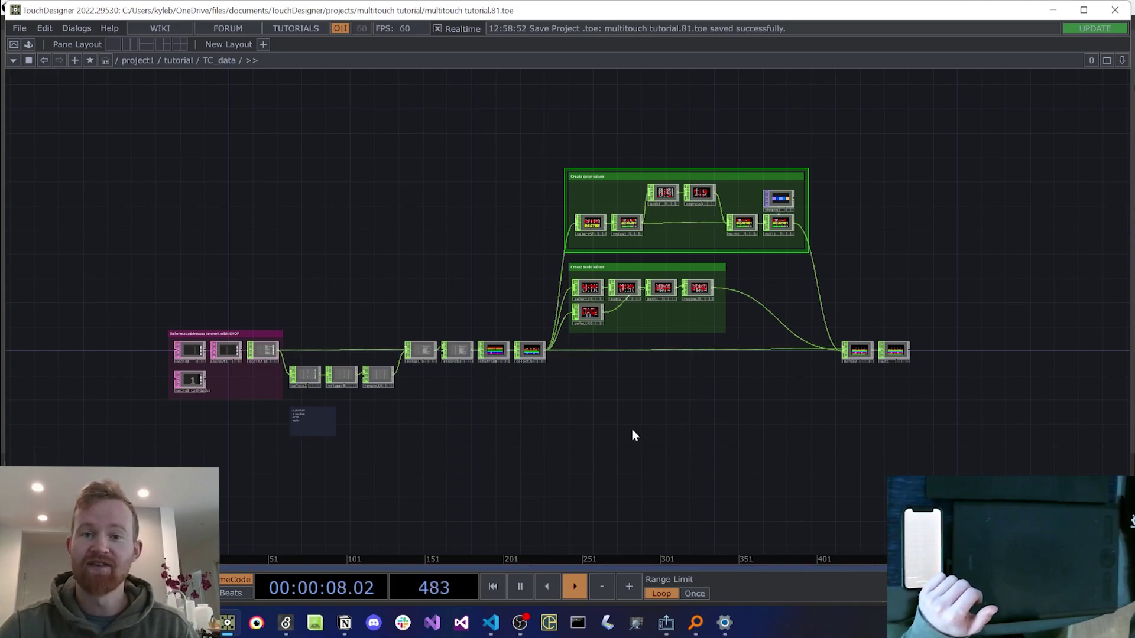
left_click(666, 622)
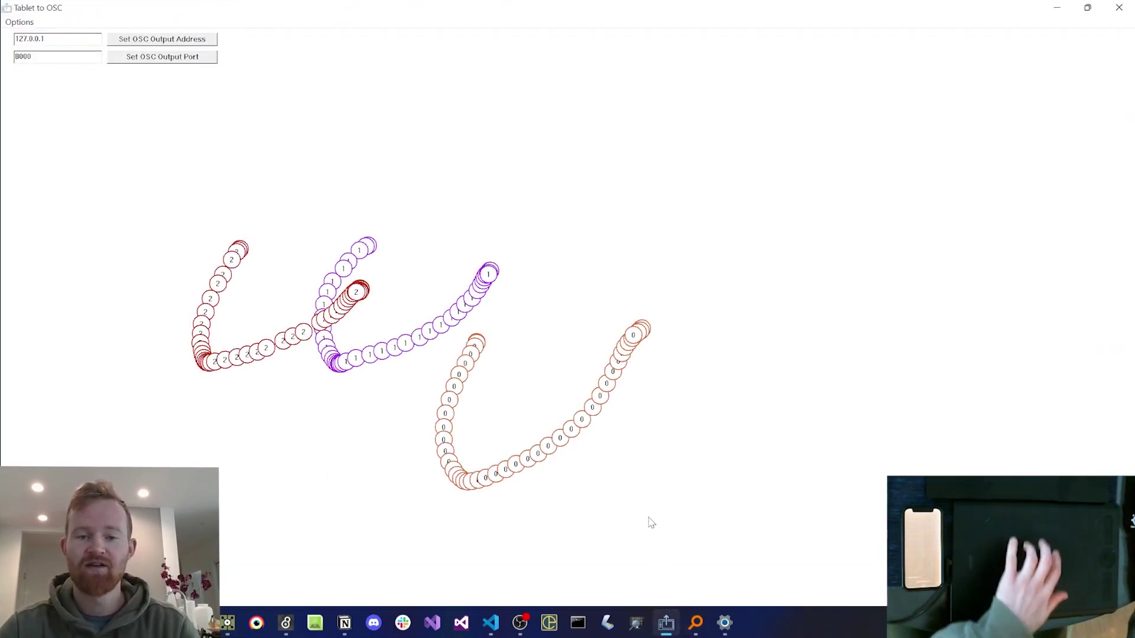
key("alt+Tab")
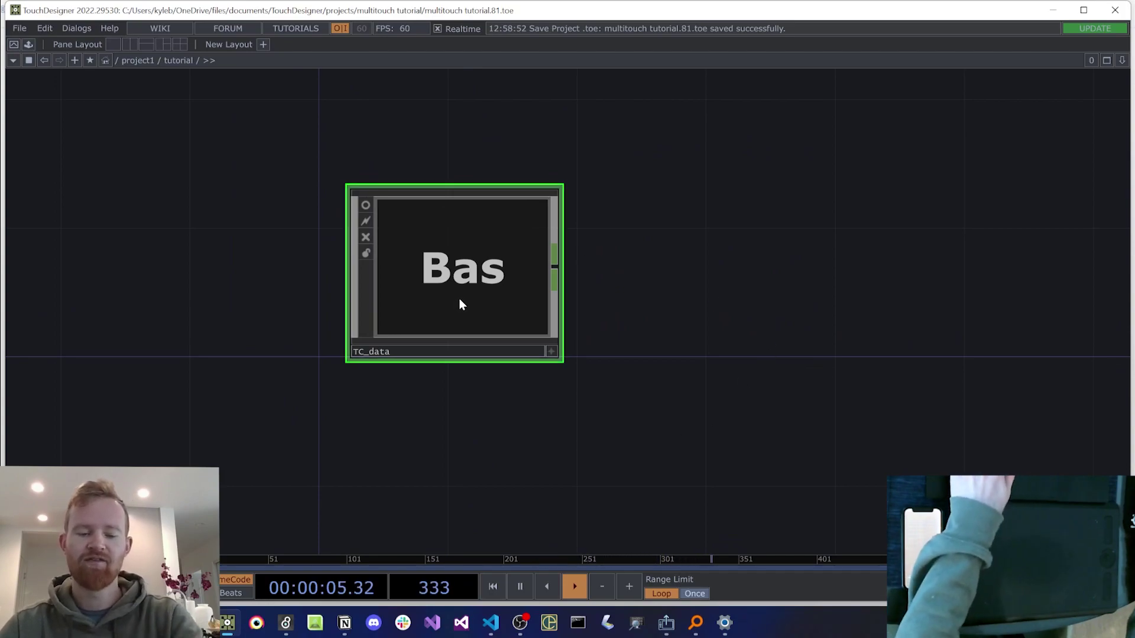
Step: Duplicate the TC_data component, place the copy below the original, and name it Wacom
key("ctrl+c")
key("ctrl+v")
left_click_drag(684, 418, 666, 315)
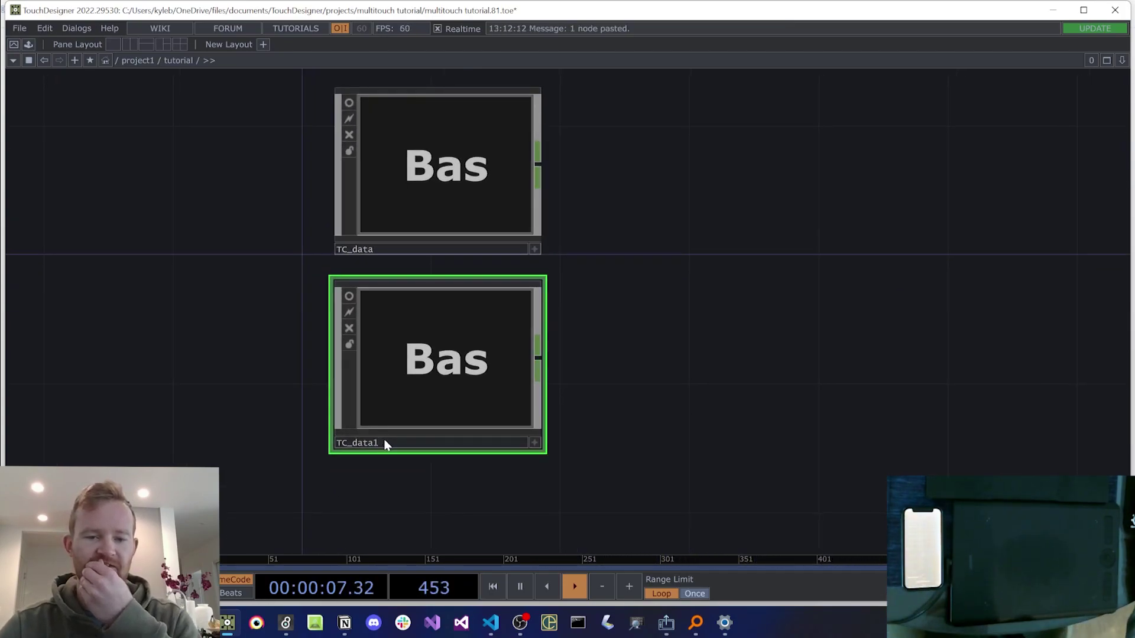
left_click(384, 444)
type("Waco")
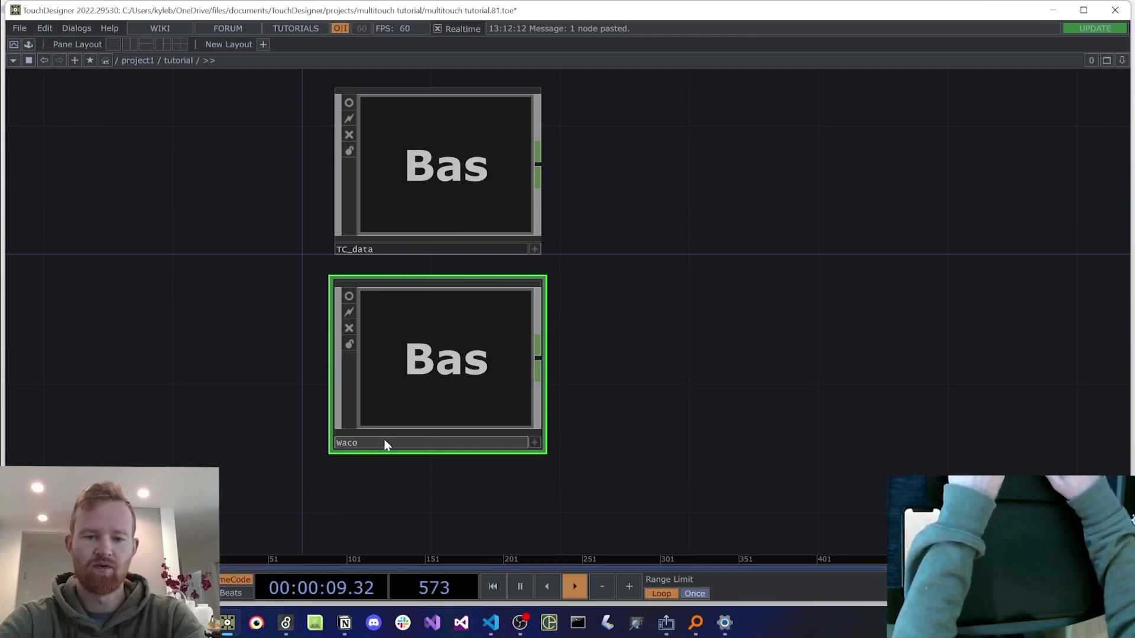
type("m")
key("Return")
Step: Inside the Wacom component, delete oscout1, oscin1, its callbacks DAT and the "Reformat addresses to work with CHOP" annotation
scroll(441, 373, "up", 5)
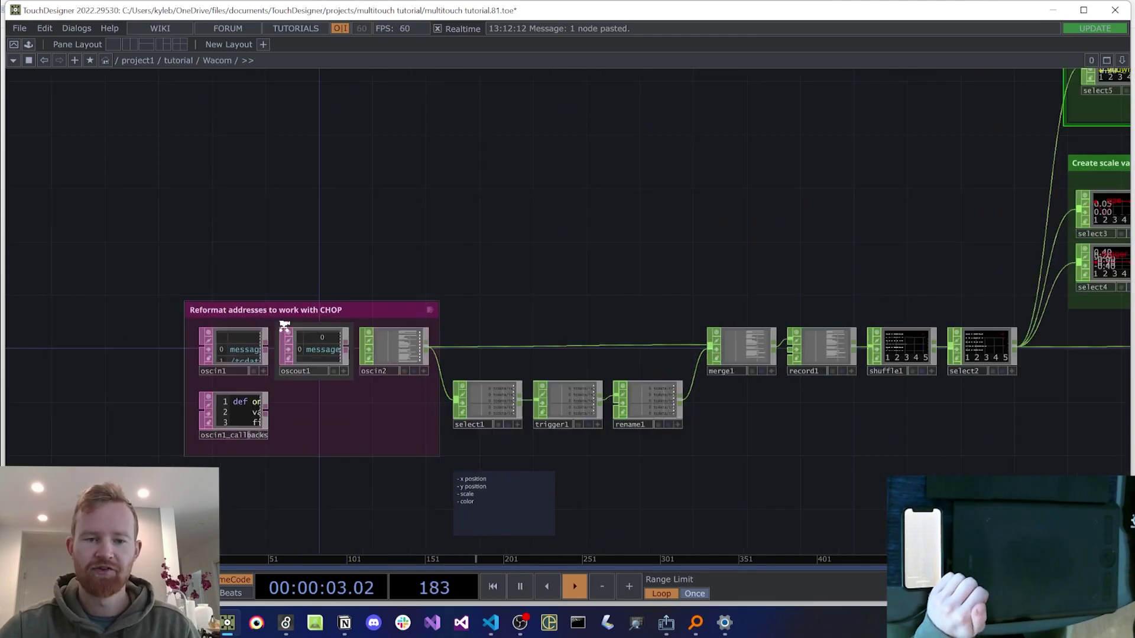
scroll(284, 322, "up", 2)
left_click_drag(402, 149, 439, 77)
scroll(337, 233, "up", 6)
scroll(237, 255, "down", 3)
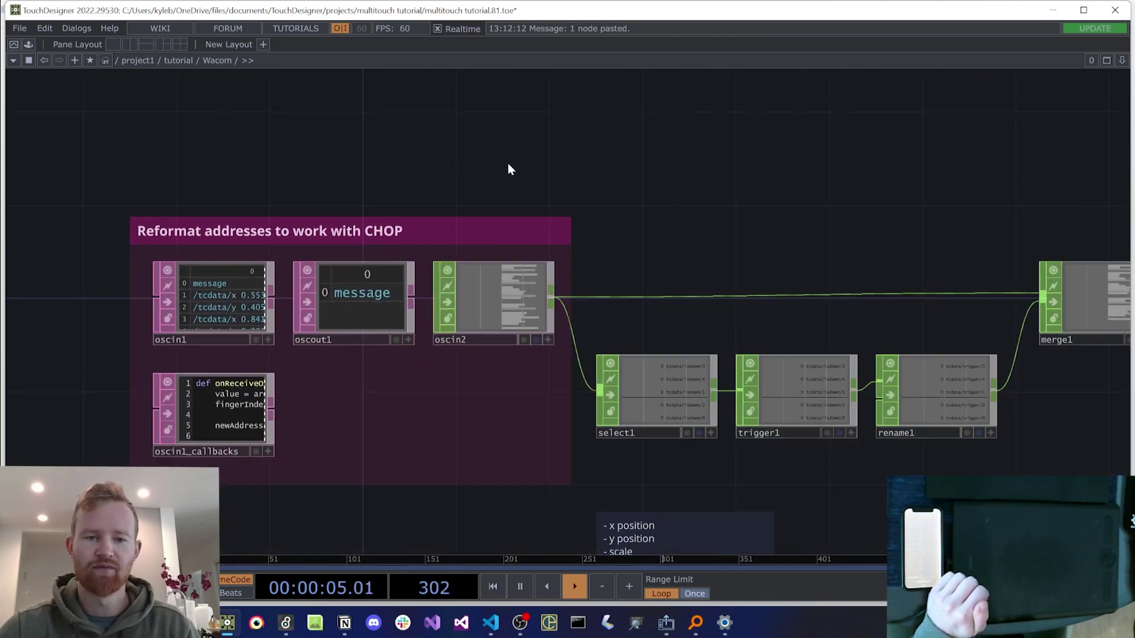
mouse_move(438, 317)
right_mouse_down()
mouse_move(115, 491)
mouse_move(211, 121)
mouse_move(91, 264)
mouse_move(338, 244)
right_mouse_up()
left_click(353, 297)
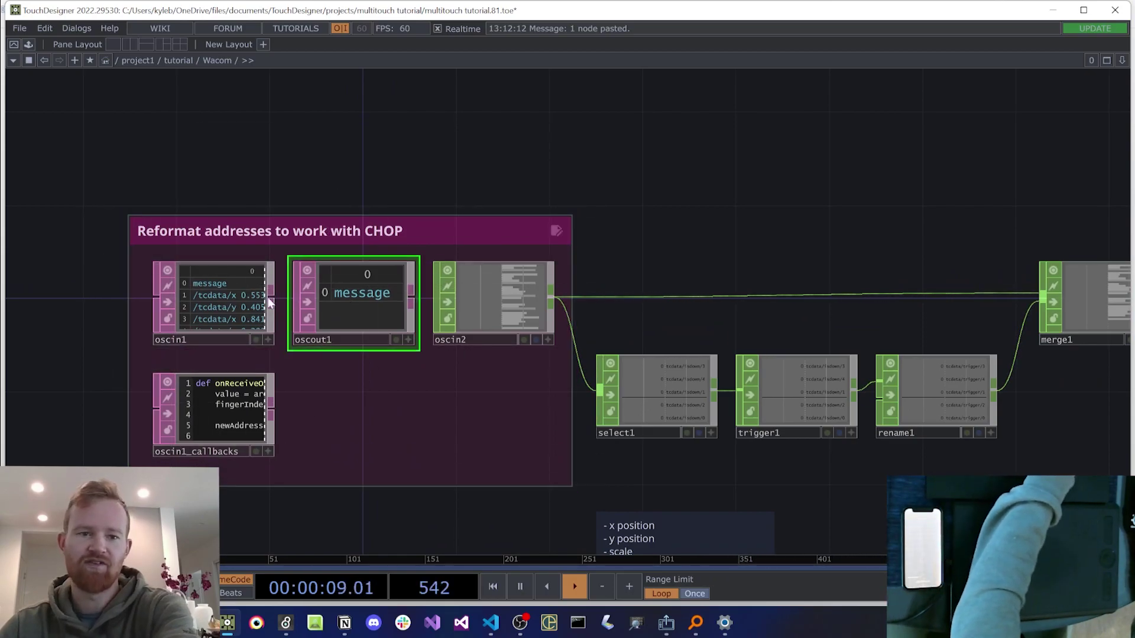
key("Delete")
left_click(247, 306)
key("Delete")
left_click(228, 406)
key("Delete")
left_click(398, 237)
key("Delete")
Step: Set oscin2's network port to 8000 and compare it with the output port in Tablet to OSC
left_click(521, 312)
key("p")
left_click_drag(529, 179, 463, 192)
middle_click_drag(463, 192, 418, 359)
scroll(417, 358, "up", 3)
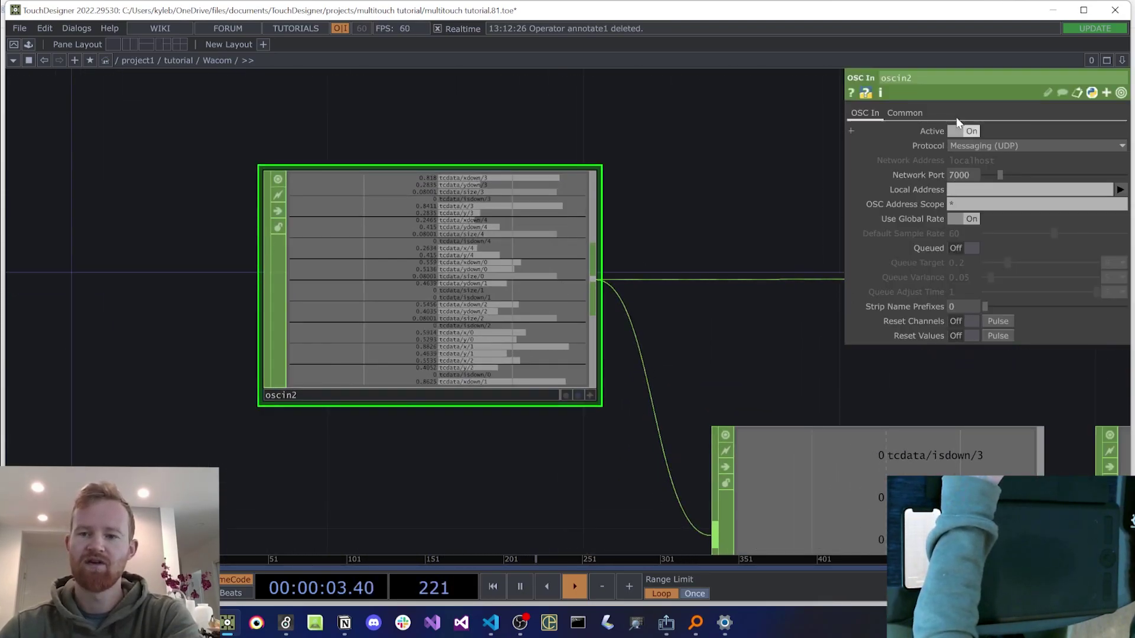
left_click(962, 173)
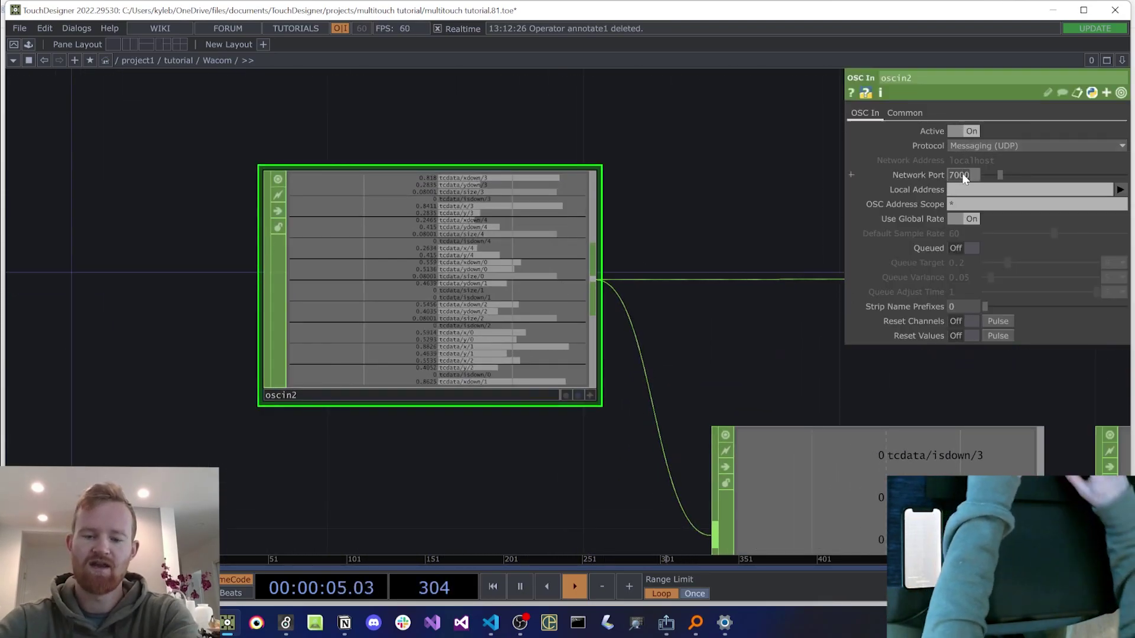
type("8000")
key("Return")
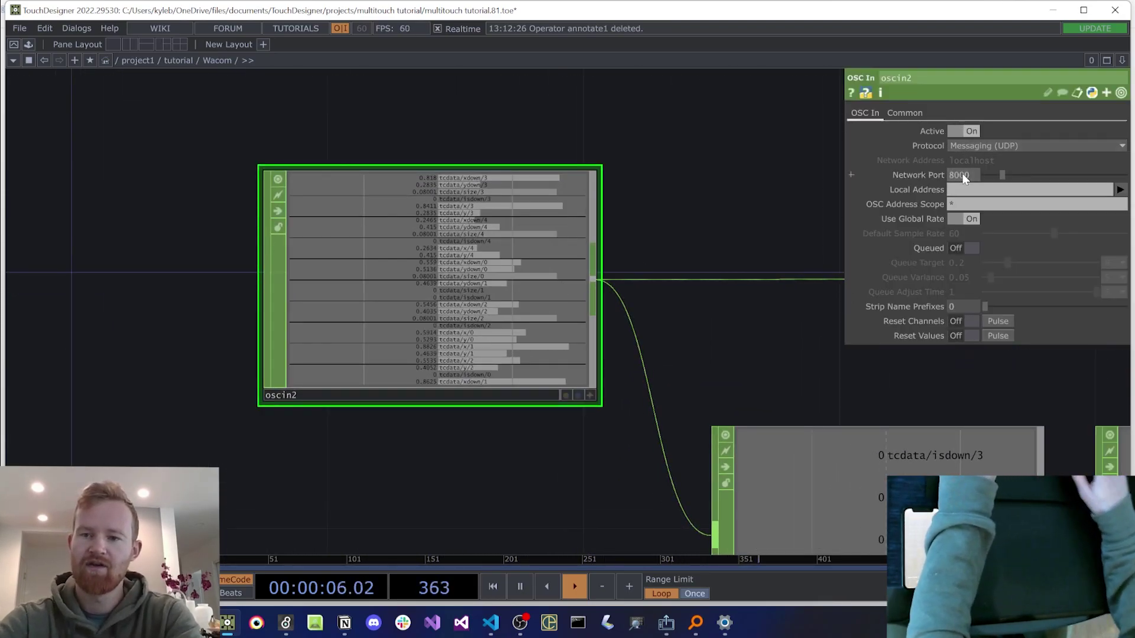
key("alt+Tab")
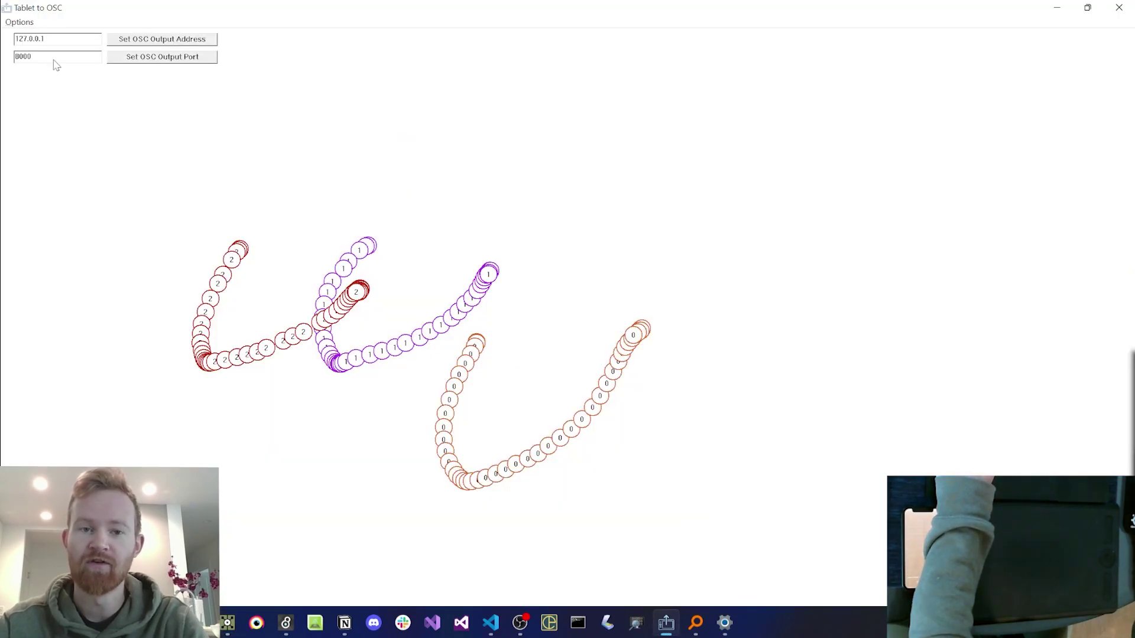
key("alt+Tab")
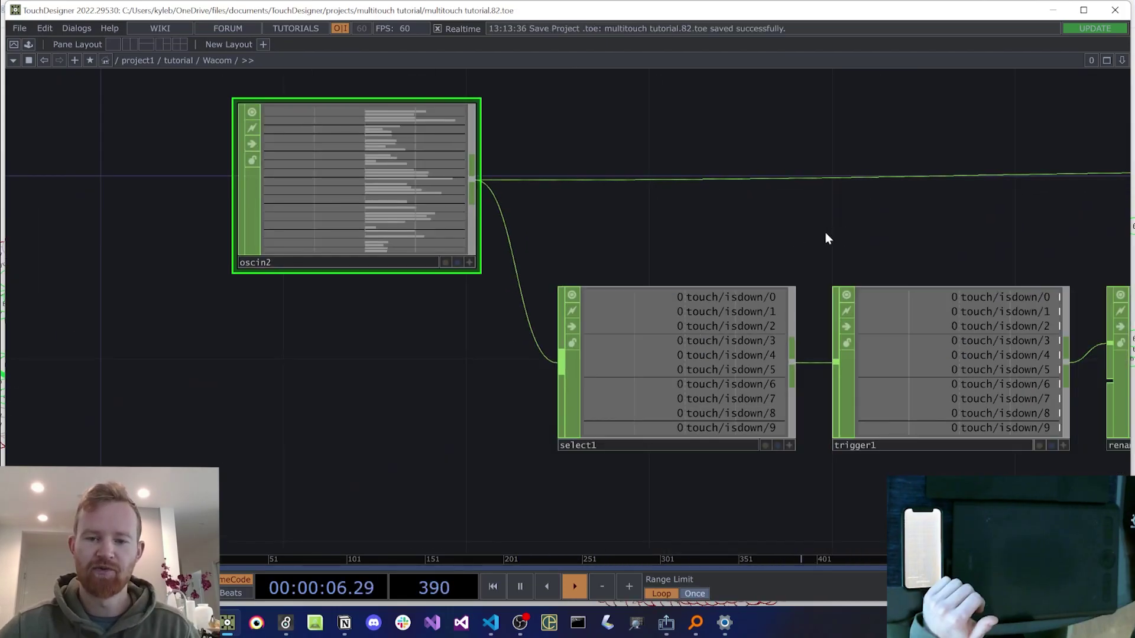
Step: Set the From pattern of rename1 to touch/isdown/*
left_click_drag(826, 232, 513, 204)
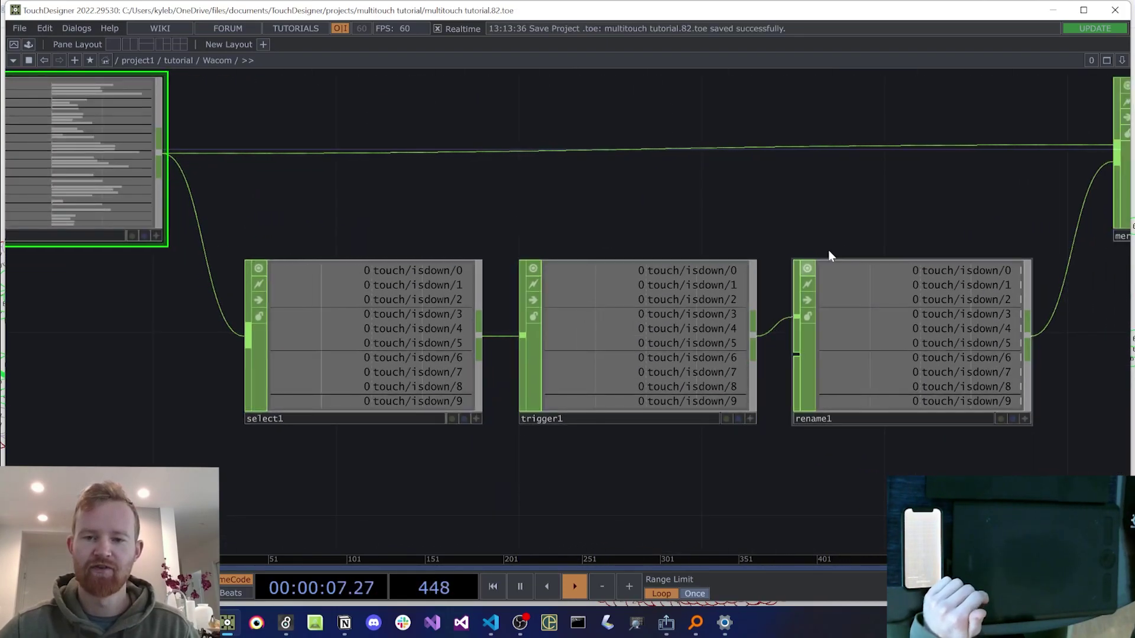
left_click_drag(837, 246, 565, 274)
left_click(643, 371)
key("p")
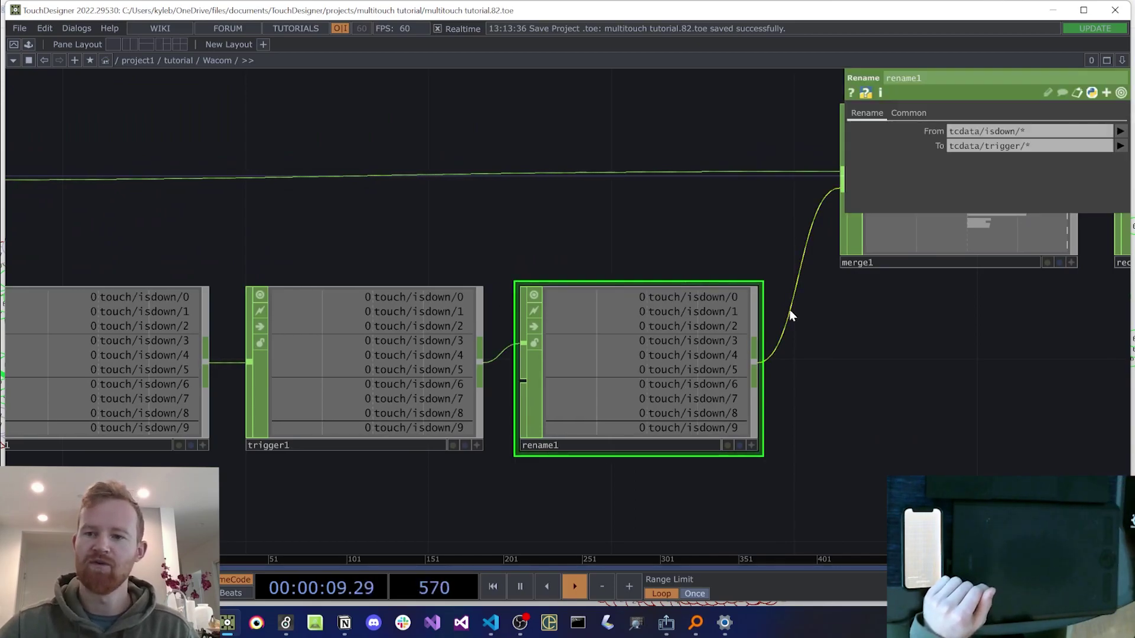
scroll(794, 308, "up", 2)
left_click(1120, 131)
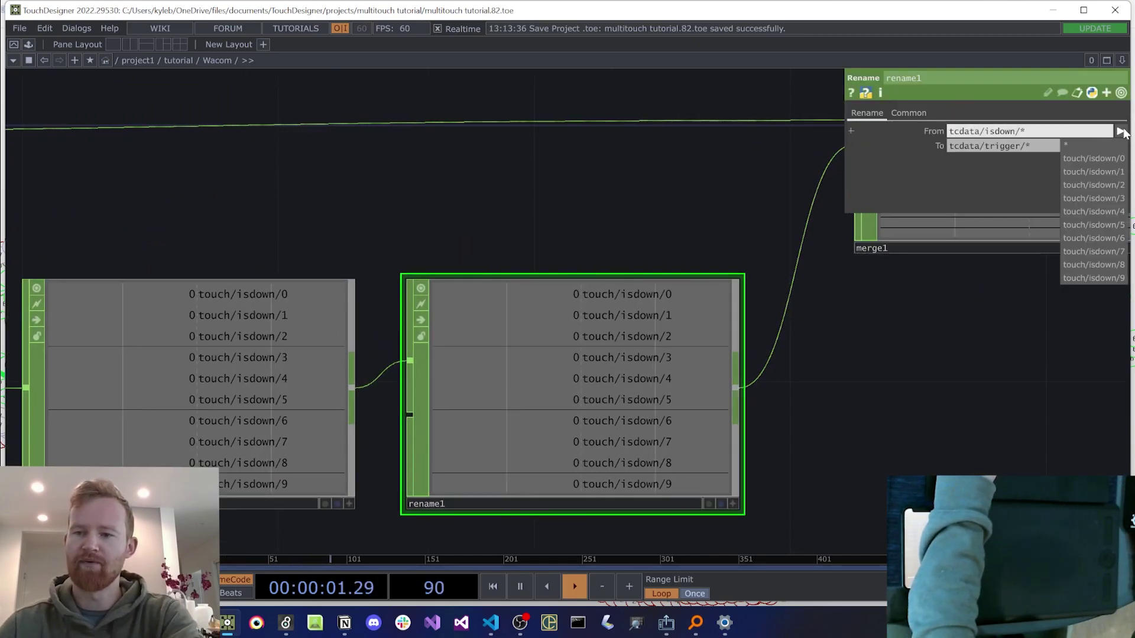
left_click(1094, 145)
key("BackSpace")
type("*")
key("Return")
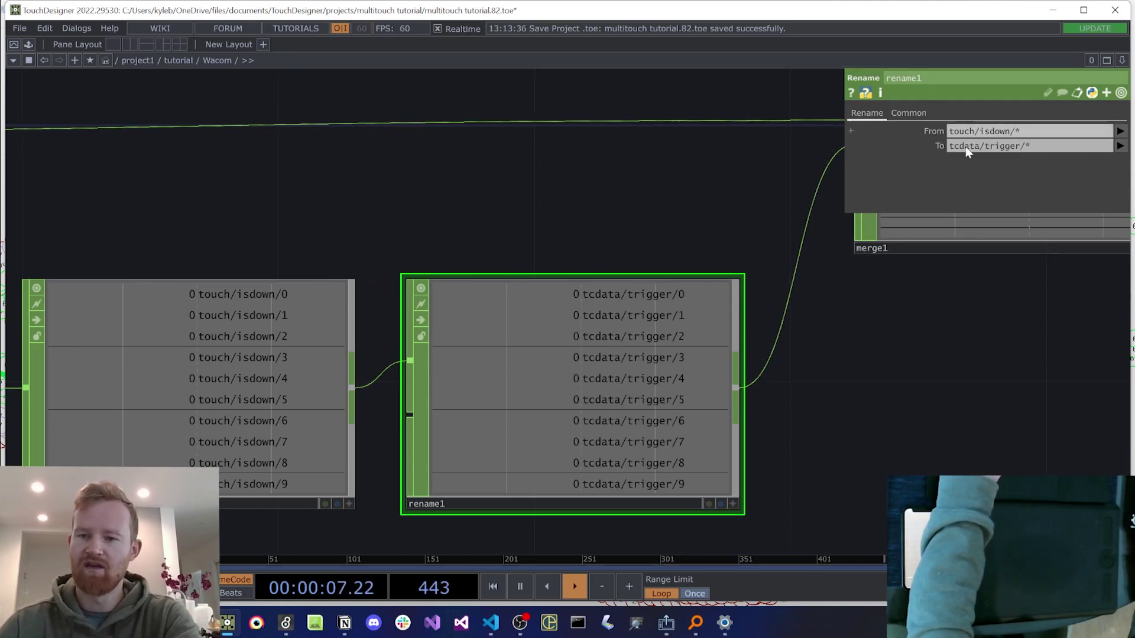
Step: Set the To pattern of rename1 to touch/trigger/*
left_click_drag(979, 146, 917, 145)
type("touch")
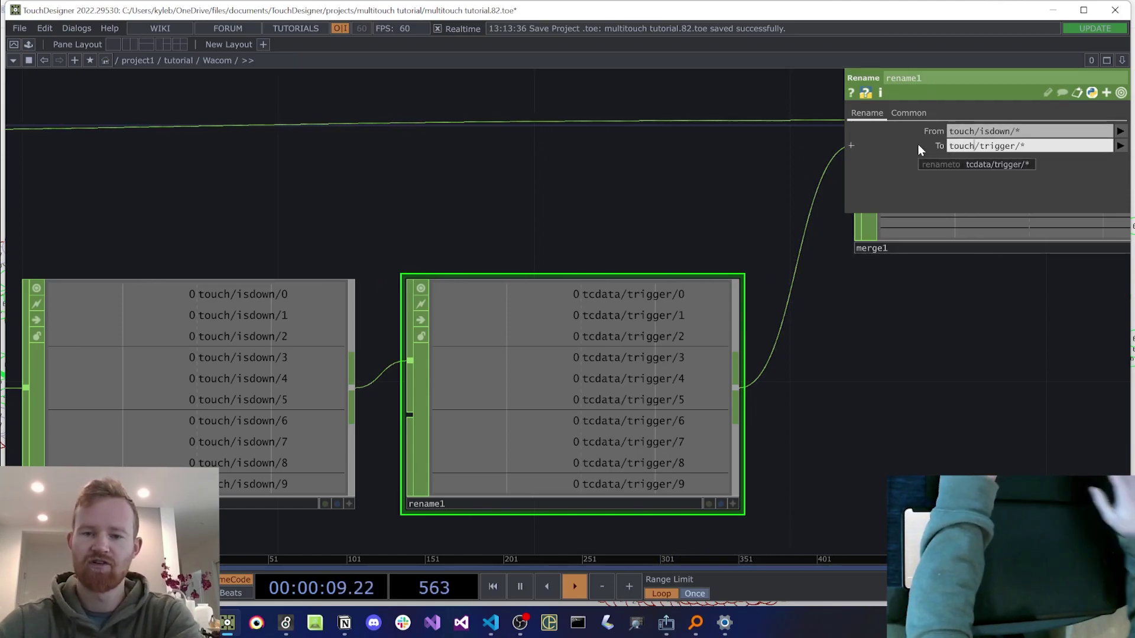
left_click(877, 395)
Step: Clear the old tcdata channel names from select2, widening its parameter display
left_click_drag(877, 396, 528, 399)
scroll(527, 398, "down", 4)
left_click_drag(718, 375, 378, 423)
scroll(550, 234, "up", 10)
scroll(542, 238, "down", 10)
scroll(587, 344, "up", 2)
left_click_drag(587, 344, 460, 376)
left_click_drag(604, 404, 452, 411)
left_click(708, 332)
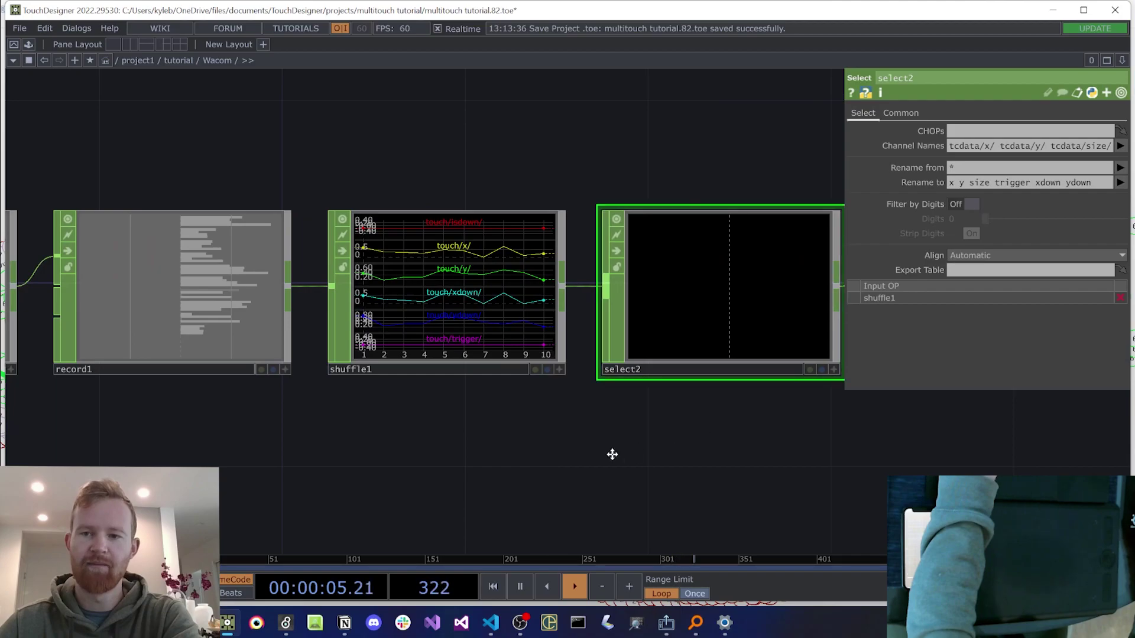
left_click_drag(611, 456, 527, 476)
scroll(779, 298, "up", 1)
scroll(779, 298, "up", 2)
left_click_drag(845, 243, 621, 233)
left_click(919, 145)
key("ctrl+a")
key("BackSpace")
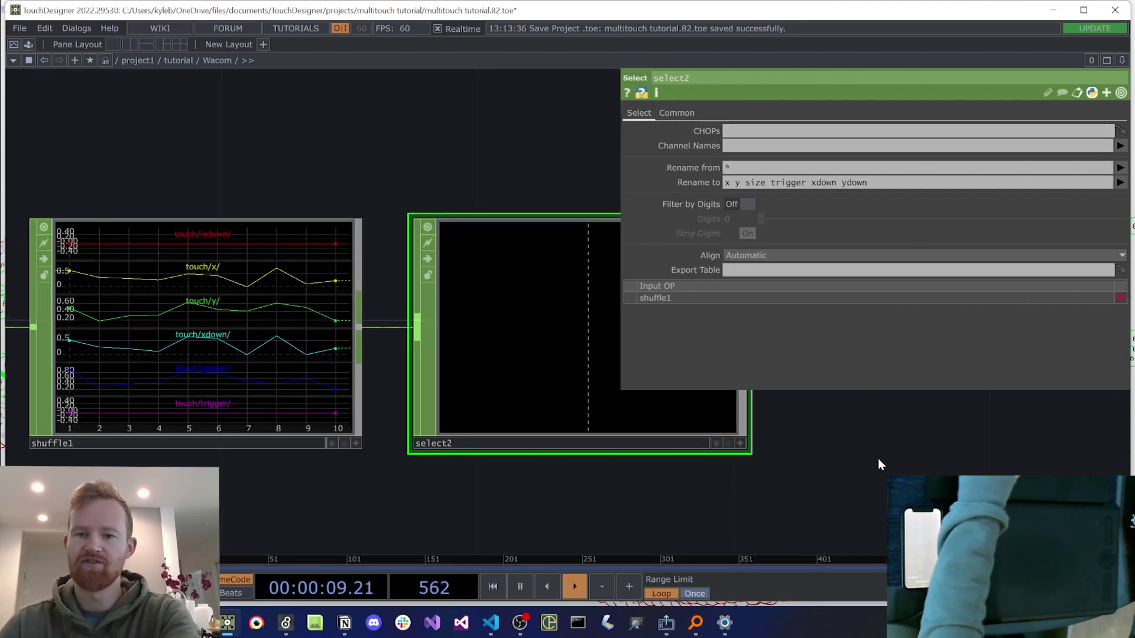
Step: Choose touch/x/, touch/y/, touch/trigger/, touch/xdown/ and touch/ydown/ as the channel names of select2
left_click(1120, 146)
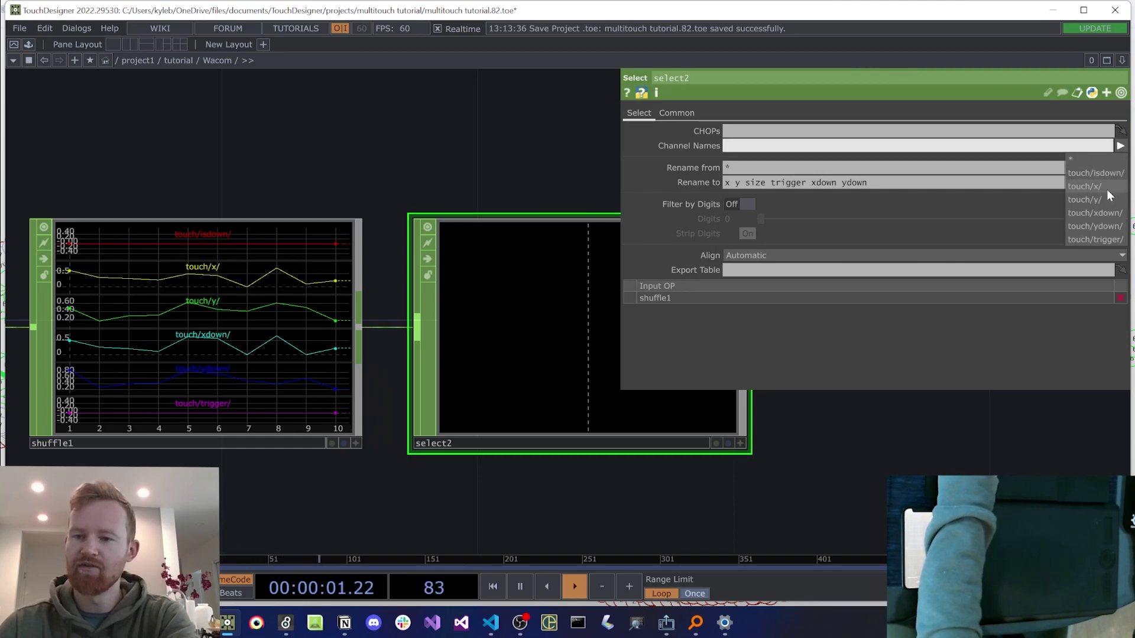
left_click(1107, 188)
left_click(1120, 146)
left_click(1090, 199)
left_click(1120, 146)
left_click(1104, 250)
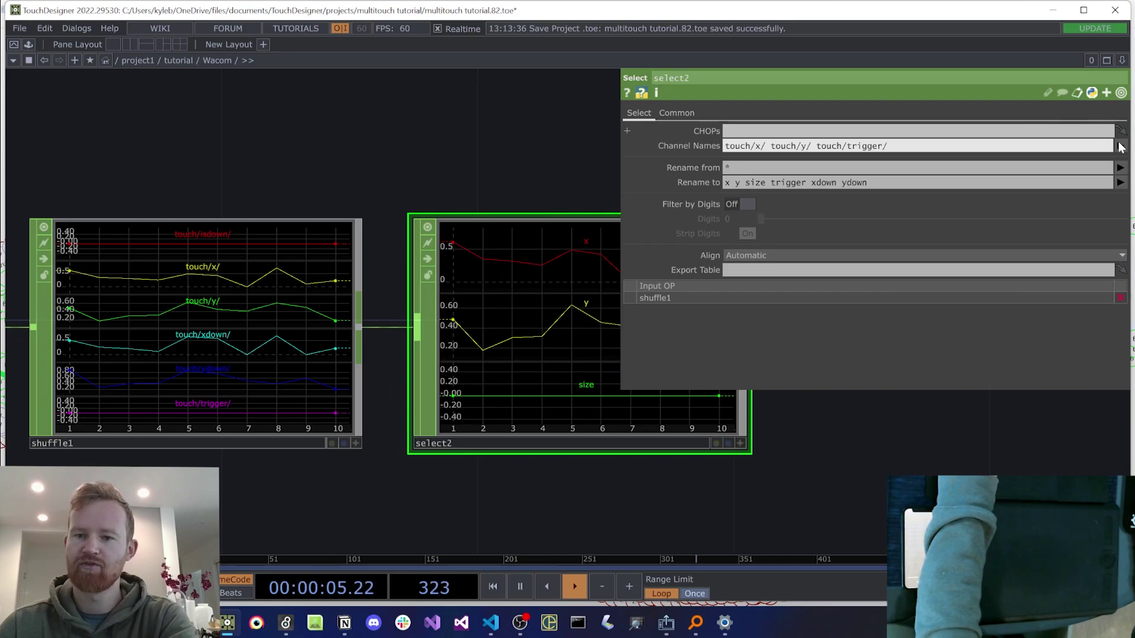
left_click(1120, 146)
left_click(1108, 214)
left_click(1120, 146)
left_click(1108, 226)
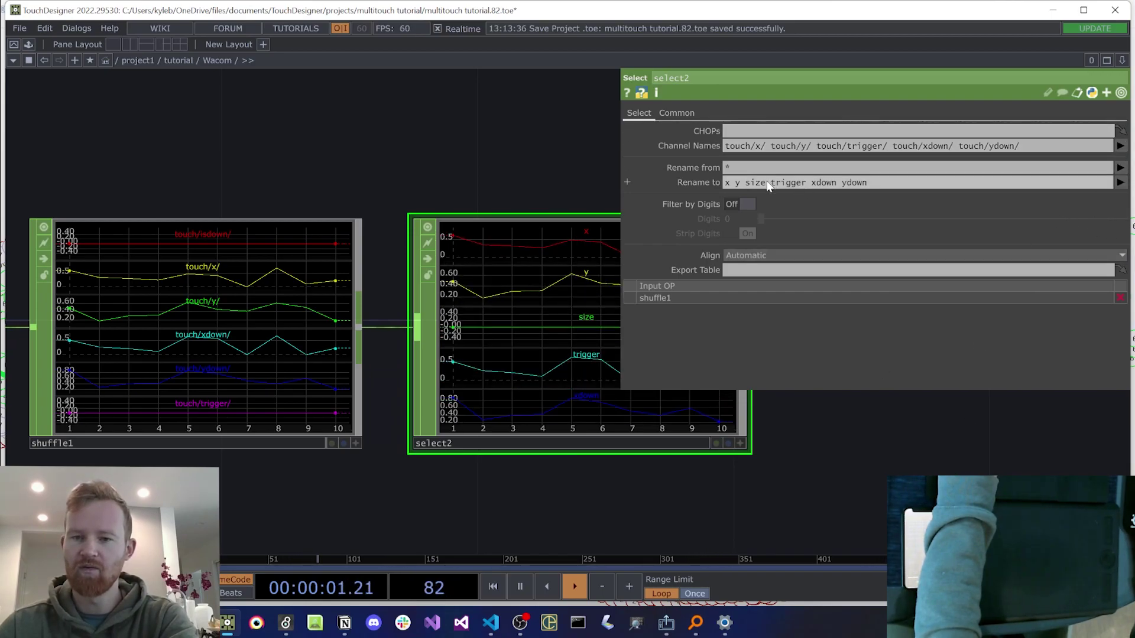
Step: Remove size from select2's rename list, leaving x y trigger xdown ydown
left_click(749, 188)
key("BackSpace")
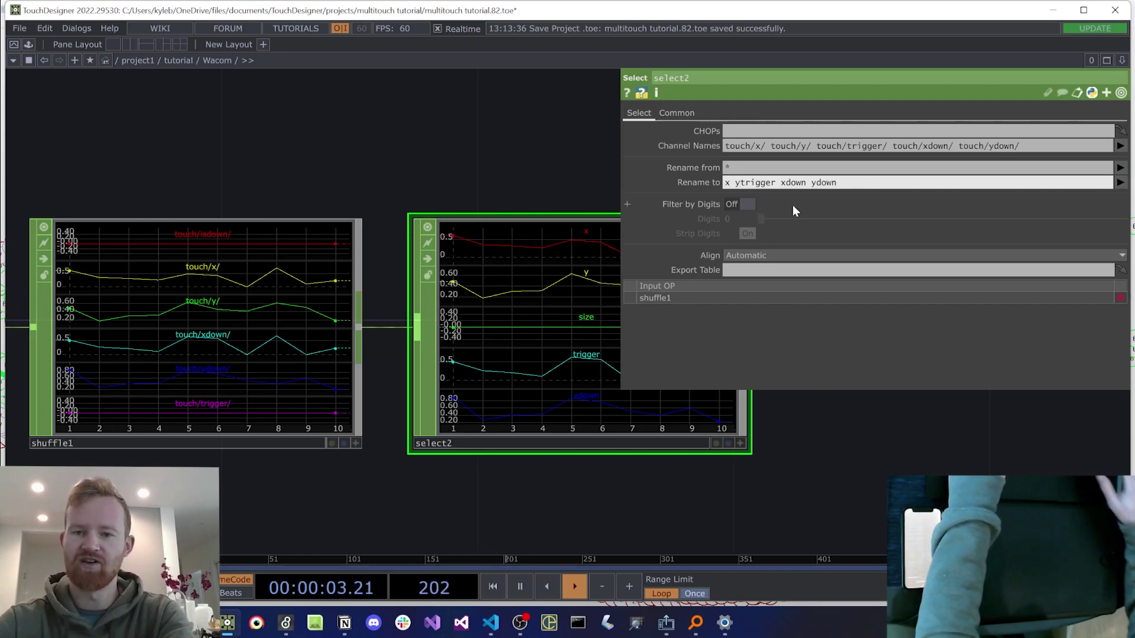
key("Return")
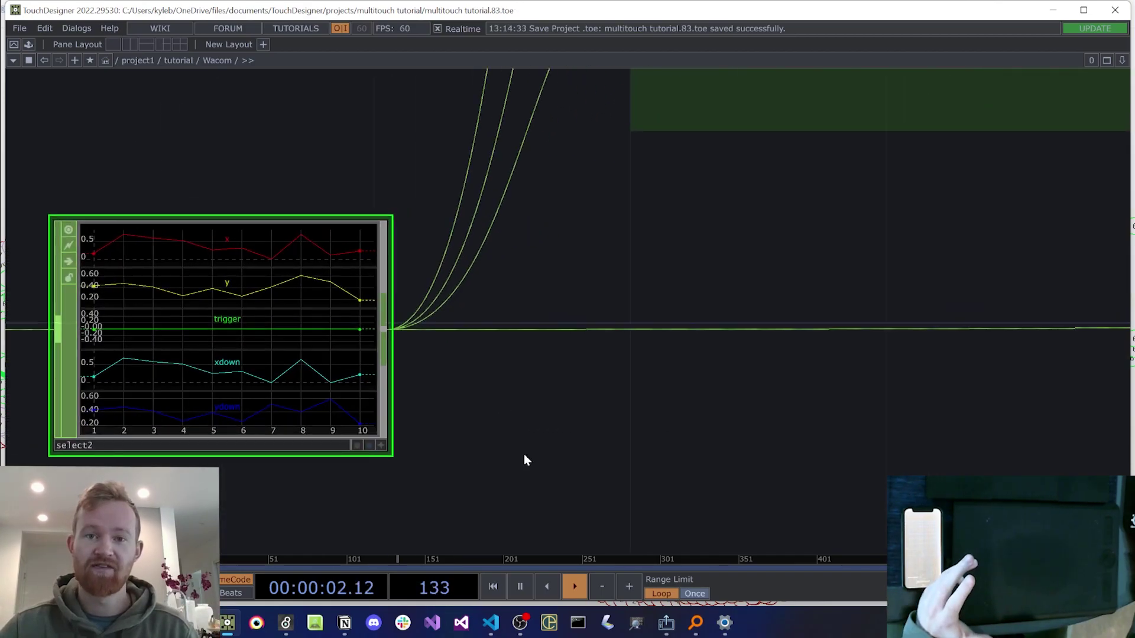
Step: Examine the Create color values group and the chopto1 color strip while touching the tablet
scroll(524, 454, "down", 3)
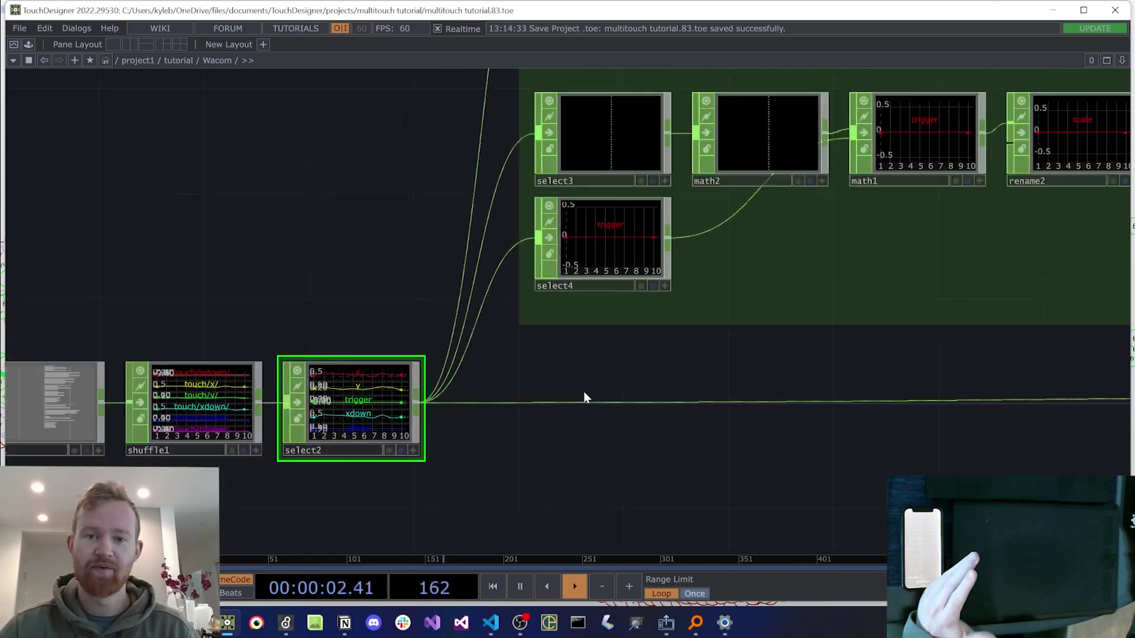
scroll(587, 392, "down", 1)
left_click_drag(495, 430, 378, 512)
scroll(585, 241, "down", 9)
scroll(614, 132, "up", 5)
left_click_drag(615, 132, 570, 161)
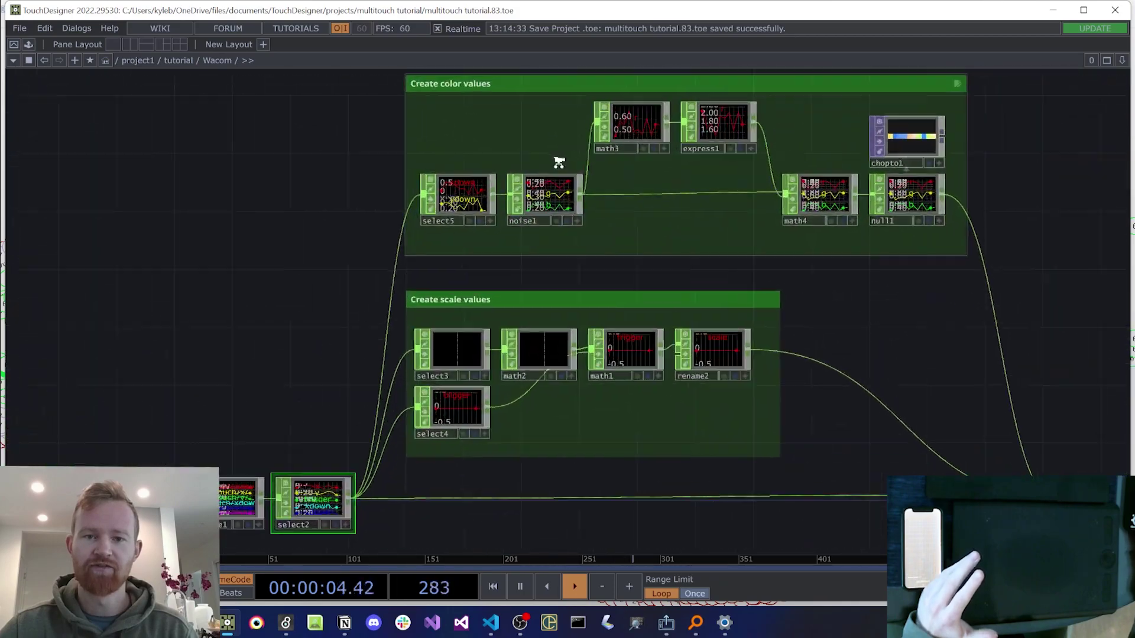
scroll(567, 164, "up", 1)
left_click_drag(276, 187, 182, 236)
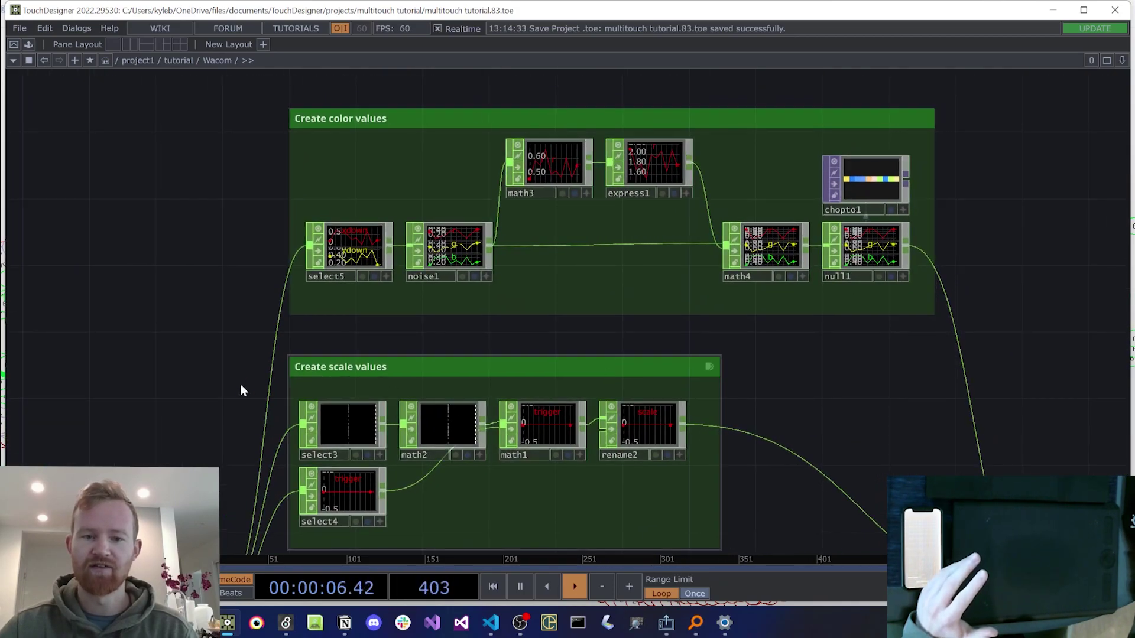
scroll(769, 295, "up", 2)
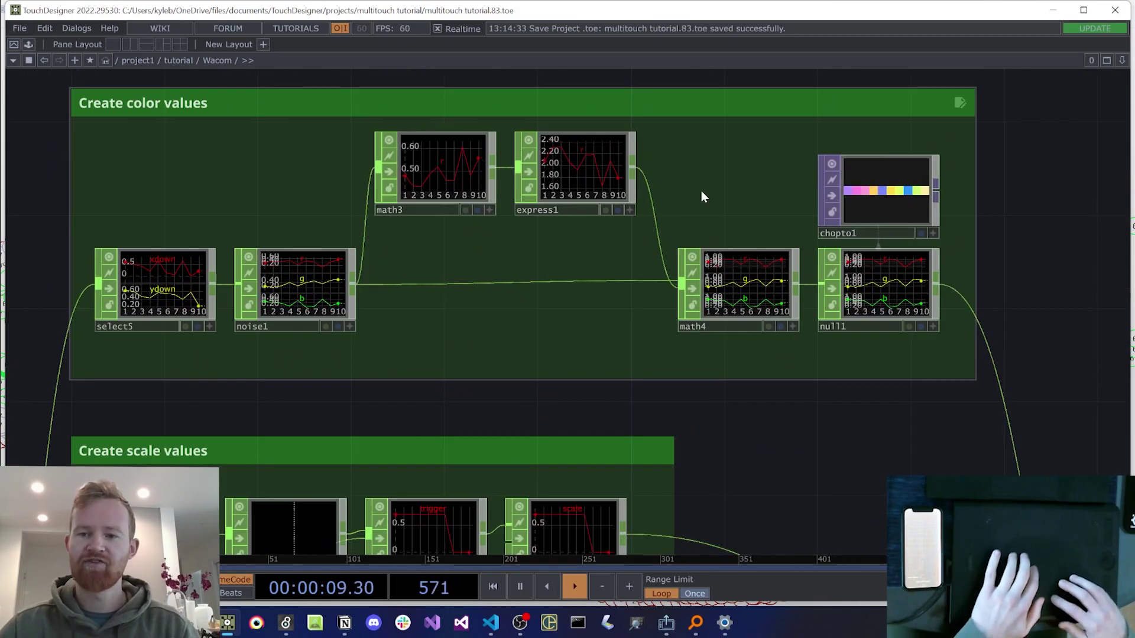
scroll(946, 216, "up", 3)
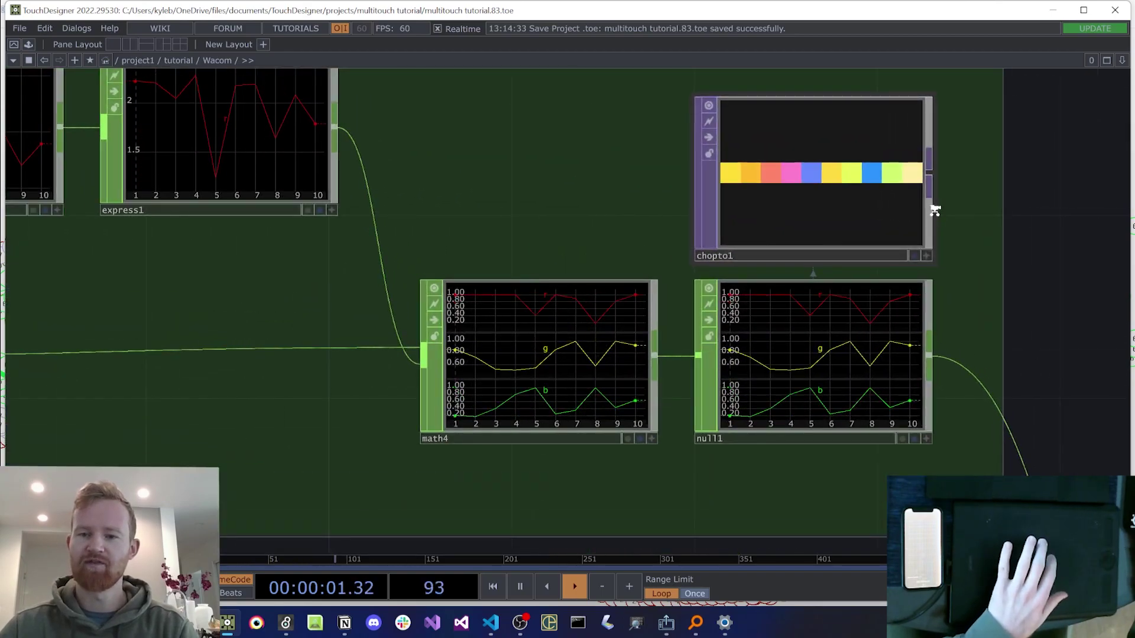
Step: Inspect the channels of select2 and the select3 operator in the Create scale values group
scroll(934, 211, "down", 5)
scroll(502, 374, "up", 3)
left_click_drag(306, 266, 208, 218)
scroll(225, 405, "up", 3)
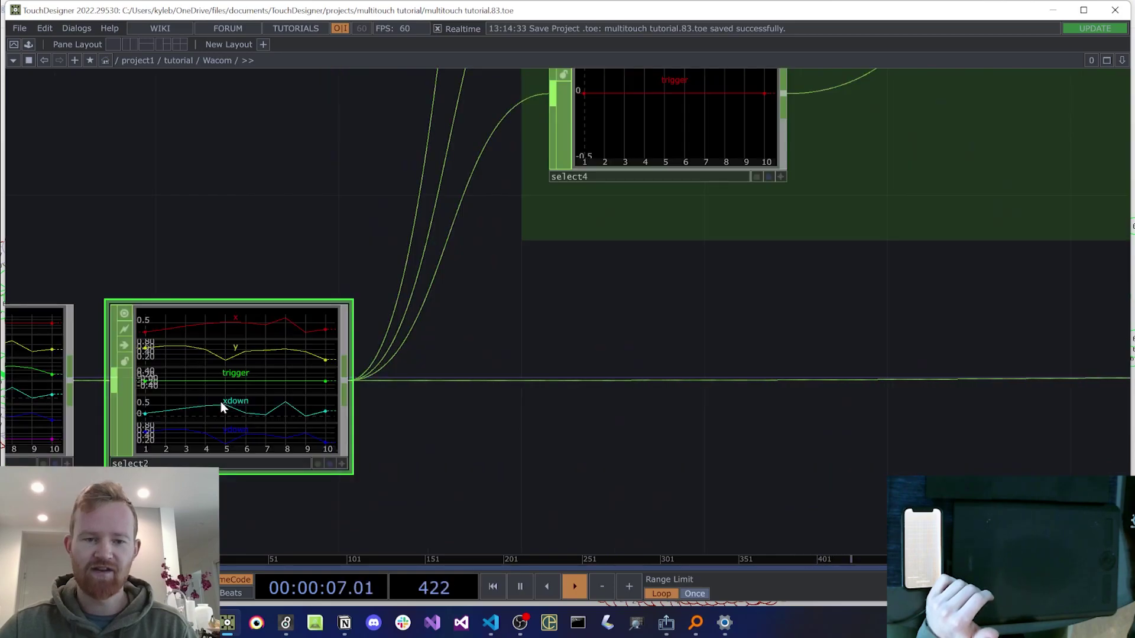
scroll(224, 404, "down", 5)
scroll(355, 211, "up", 4)
left_click(375, 223)
Step: Widen the Create scale values annotation to the color group's width and shift its operators toward the output, leaving room before select3
scroll(129, 256, "down", 3)
left_click_drag(578, 295, 694, 295)
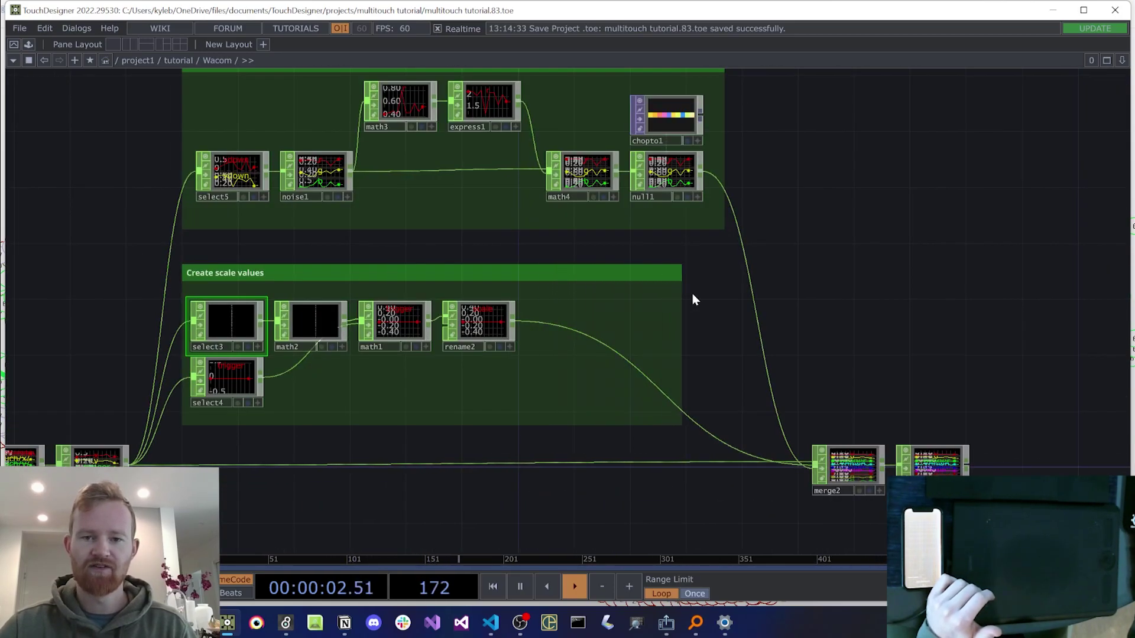
left_click_drag(96, 182, 123, 240)
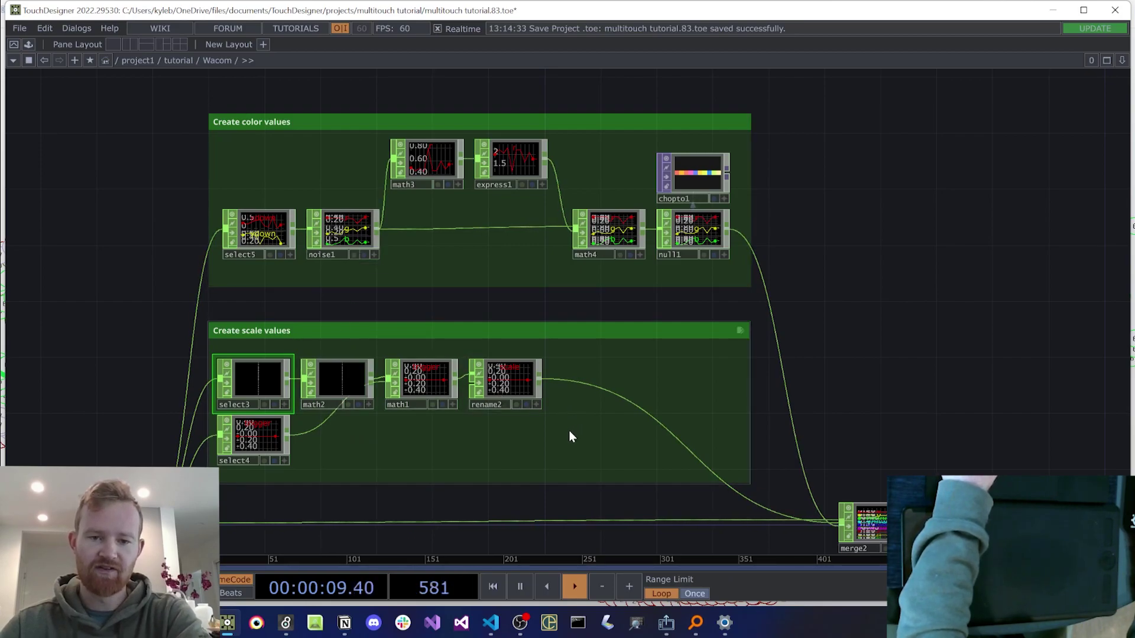
left_click_drag(240, 389, 238, 387)
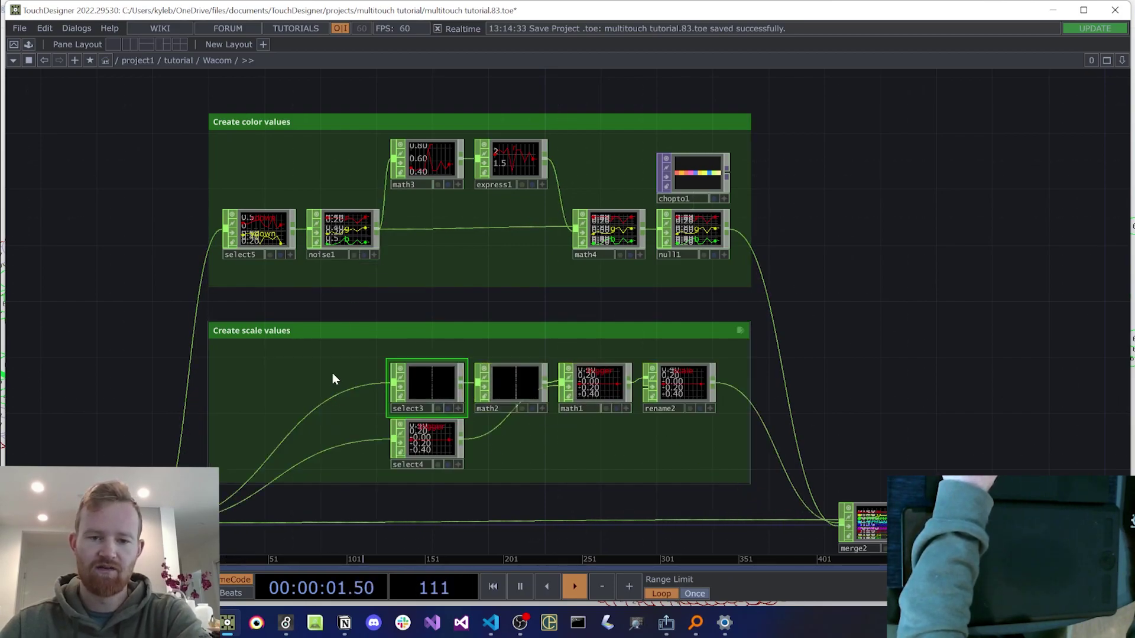
Step: Insert a Noise CHOP ahead of select3 in the Create scale values group, undoing the accidental node resize
key("Tab")
type("noise")
key("Return")
left_click_drag(304, 346, 348, 384)
key("ctrl+z")
key("ctrl+z")
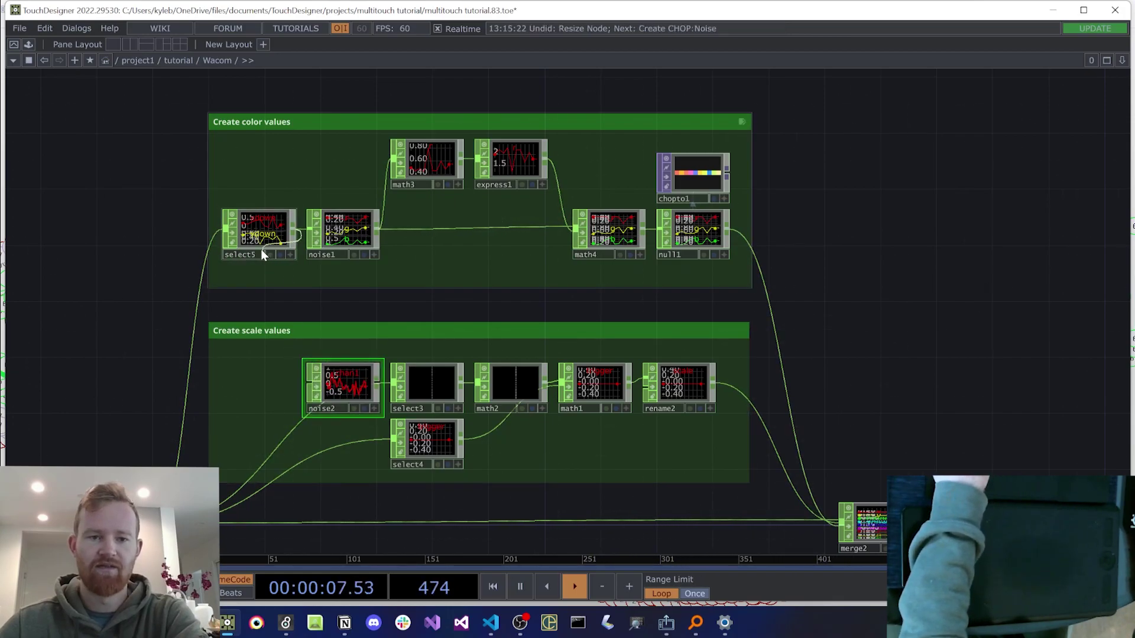
Step: Feed select5 into noise2 in the Create scale values group and name the noise channel scale
scroll(296, 380, "up", 4)
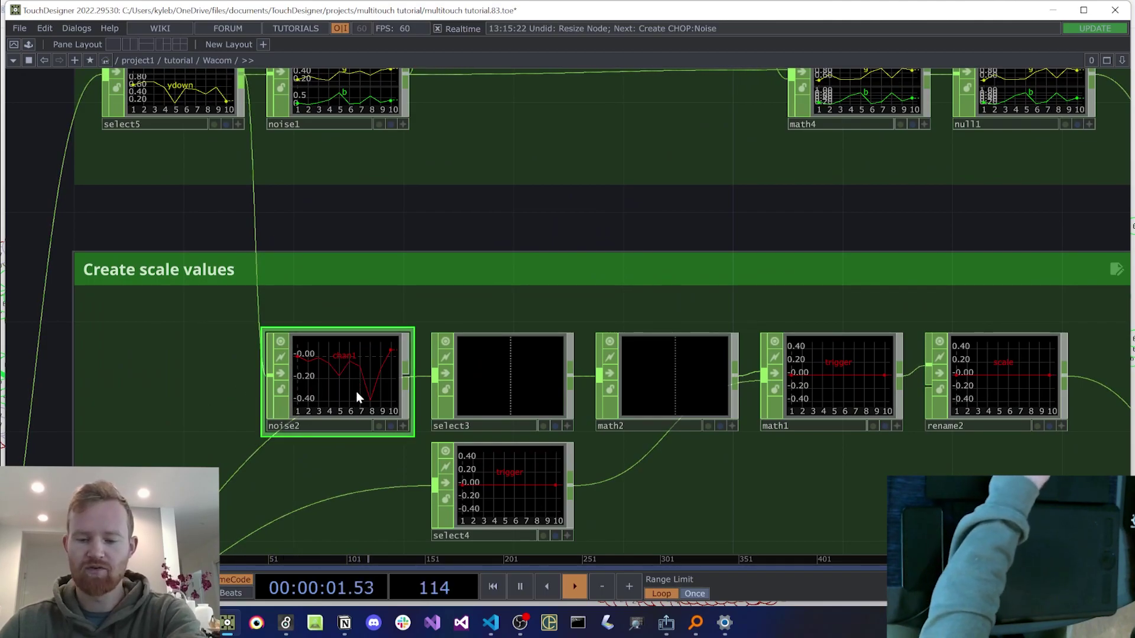
key("p")
scroll(356, 392, "up", 4)
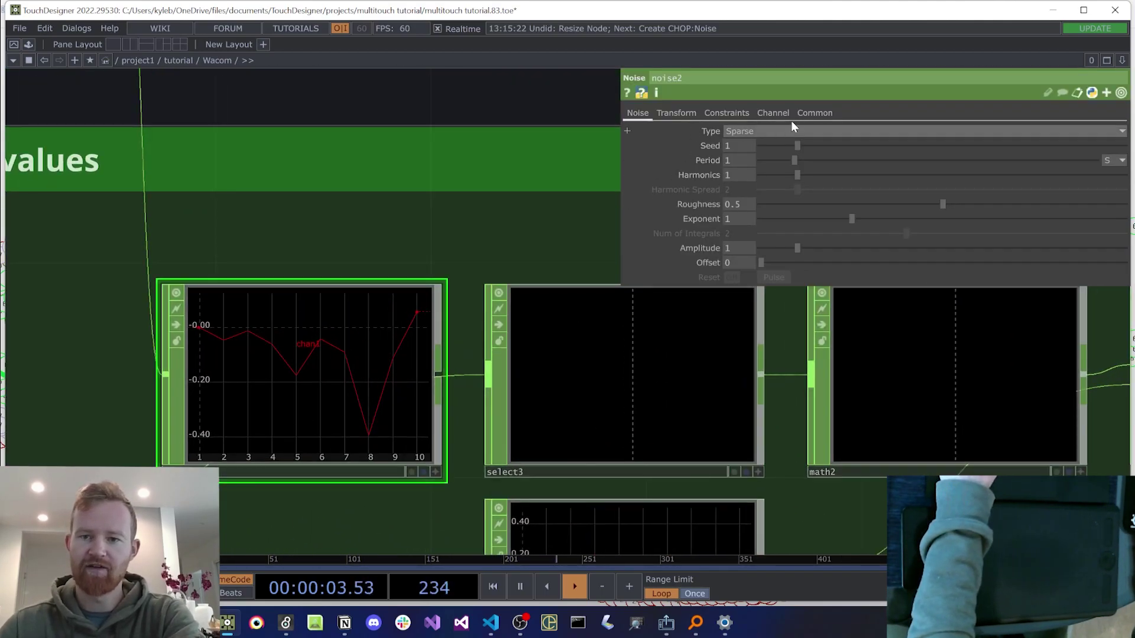
left_click(775, 113)
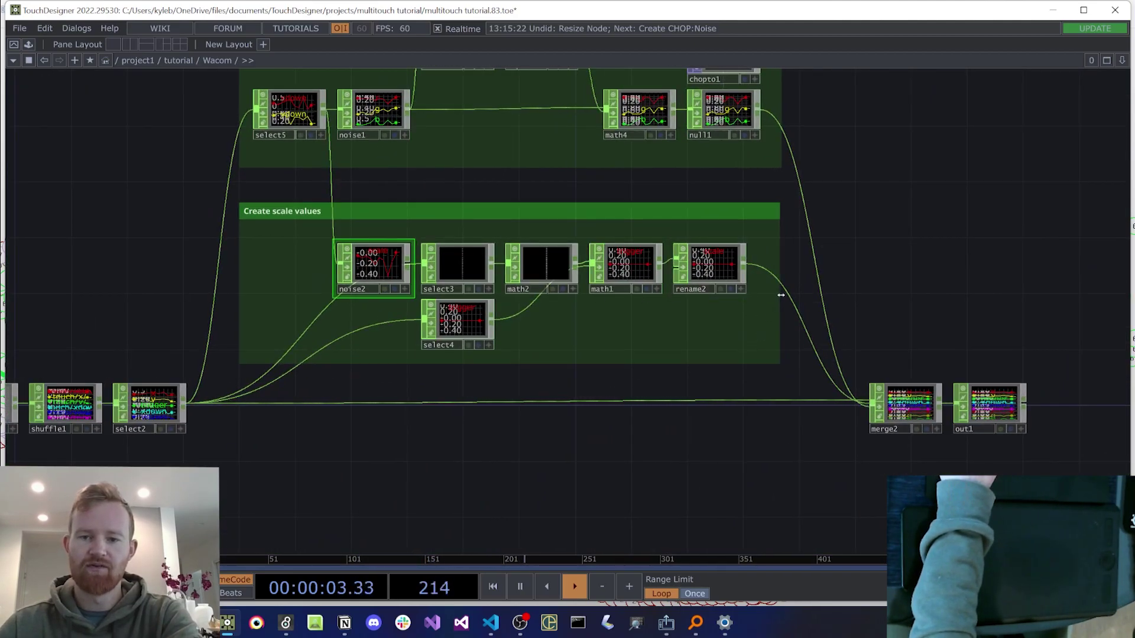
Step: Widen the Create scale values annotation toward the output, moving merge2, out1 and the operators from select3 onward to make room after noise2
left_click_drag(781, 294, 844, 299)
left_click_drag(906, 417, 993, 416)
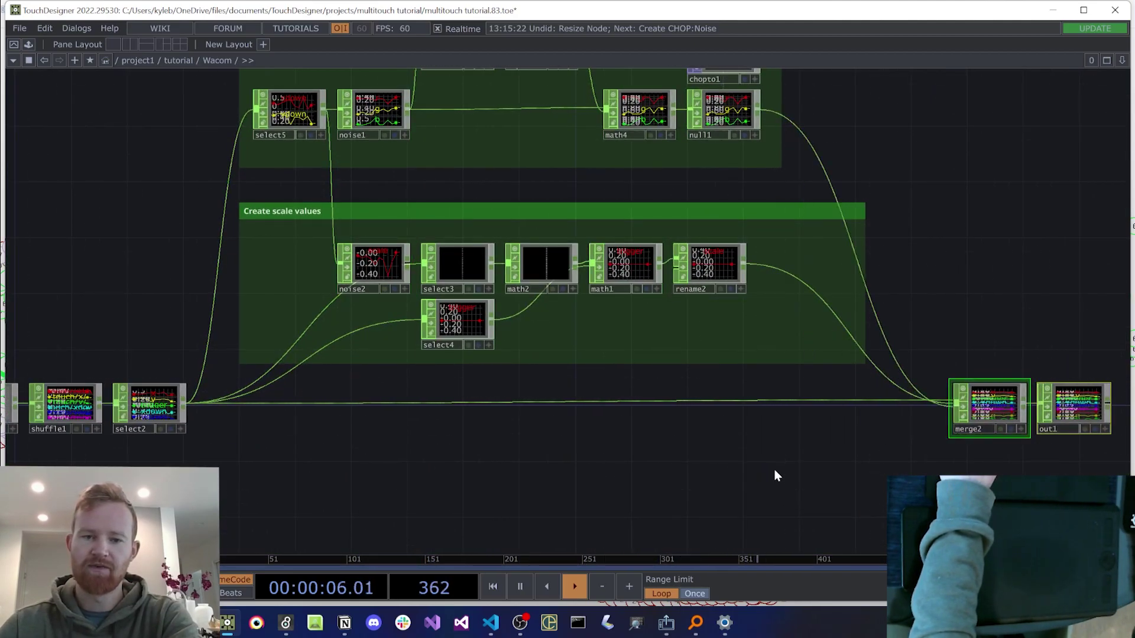
left_click_drag(451, 270, 532, 270)
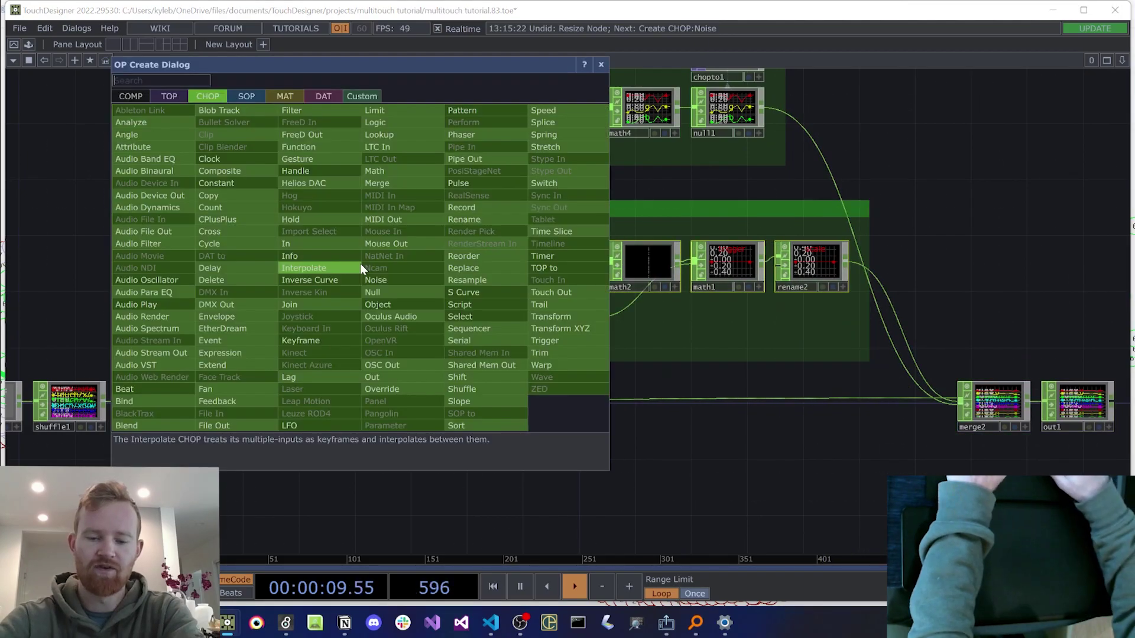
Step: Add a Limit CHOP after noise2 and turn on its Normalize option
type("lim")
left_click(360, 263)
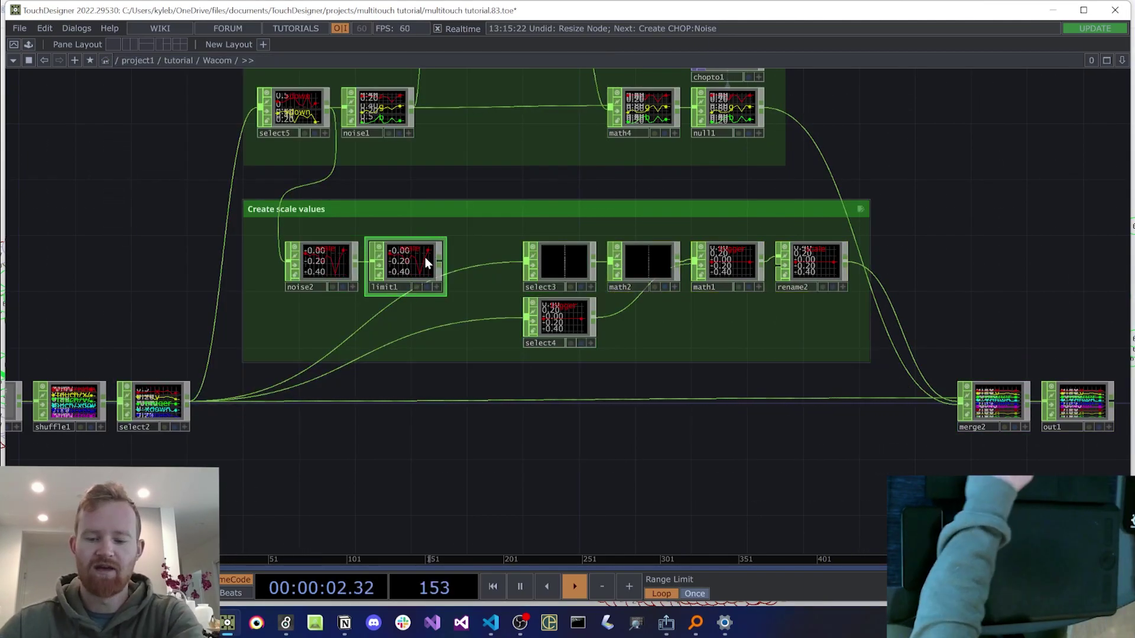
scroll(361, 261, "up", 5)
key("p")
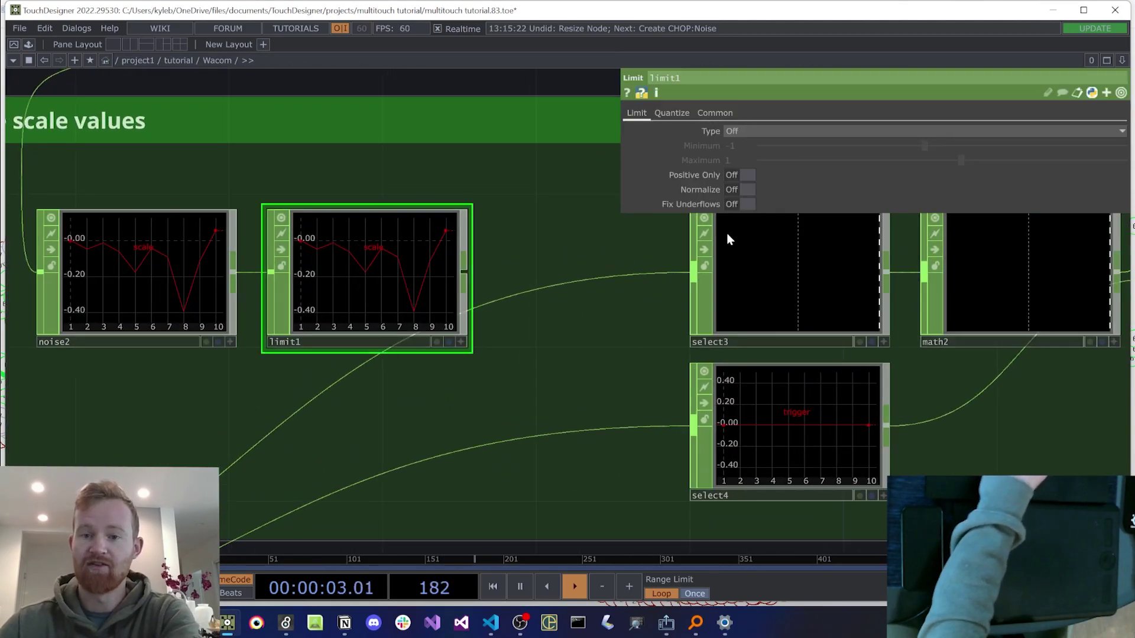
left_click(736, 189)
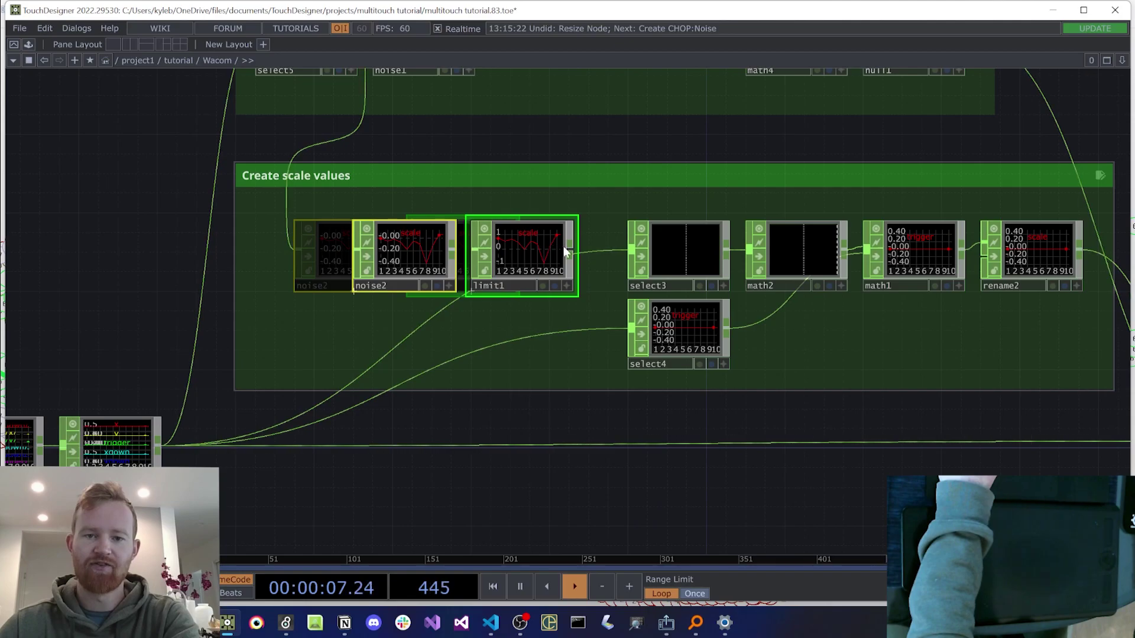
Step: Remove select3 from the Create scale values chain and feed limit1 directly into math2, placed beside it
scroll(562, 244, "up", 3)
left_click(711, 251)
key("Delete")
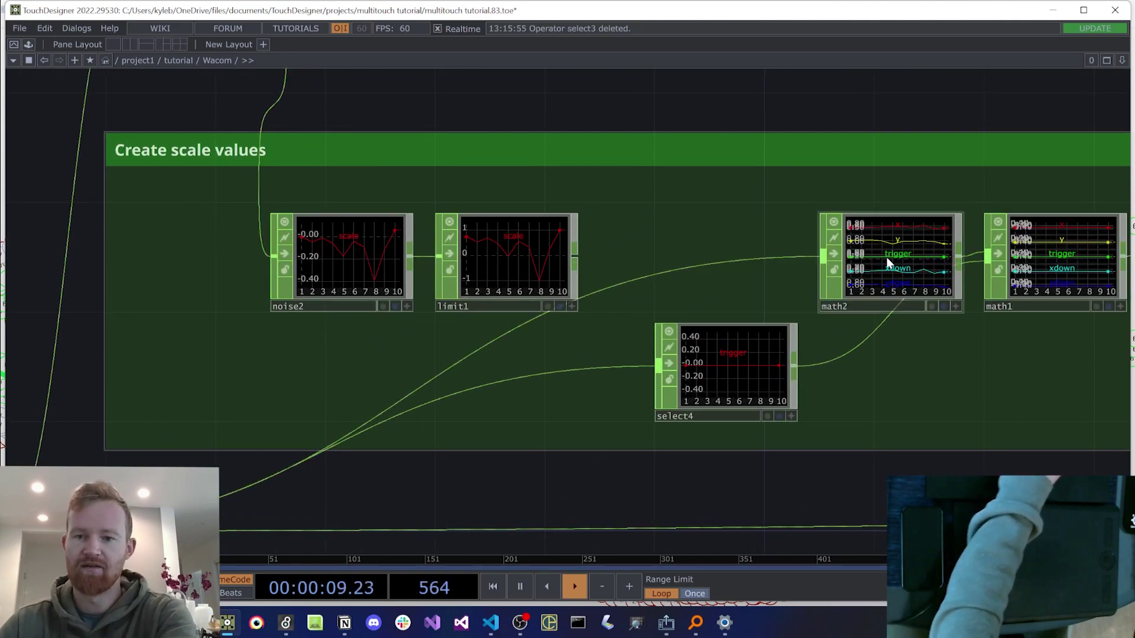
left_click(698, 262)
key("Delete")
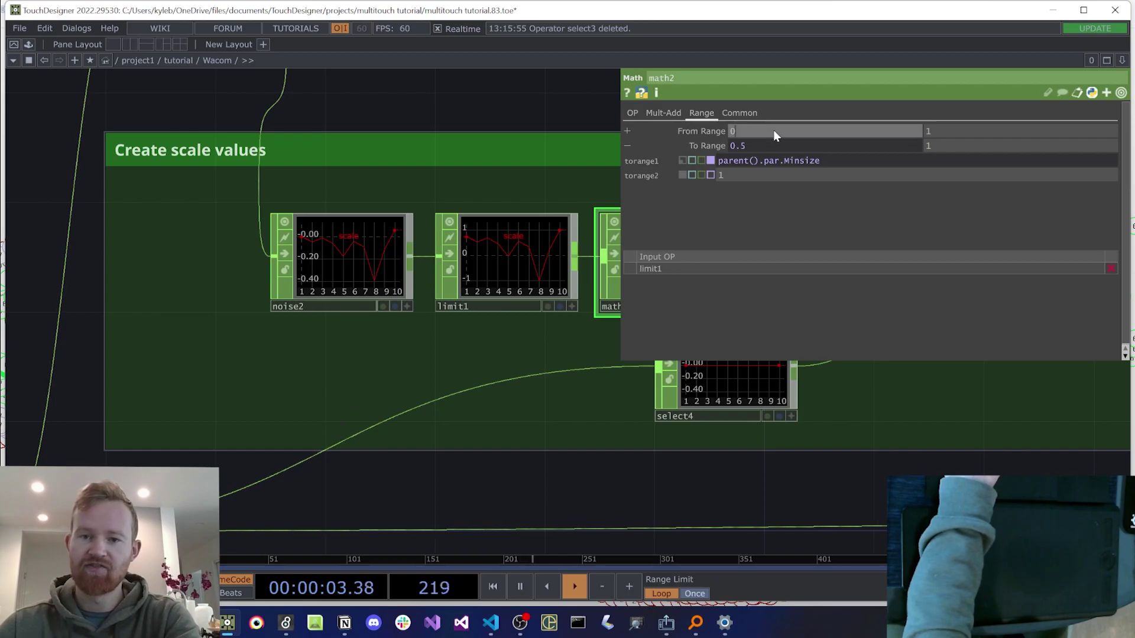
Step: Set the lower bound of math2's From Range to -1
type("-1")
key("Return")
scroll(531, 261, "up", 3)
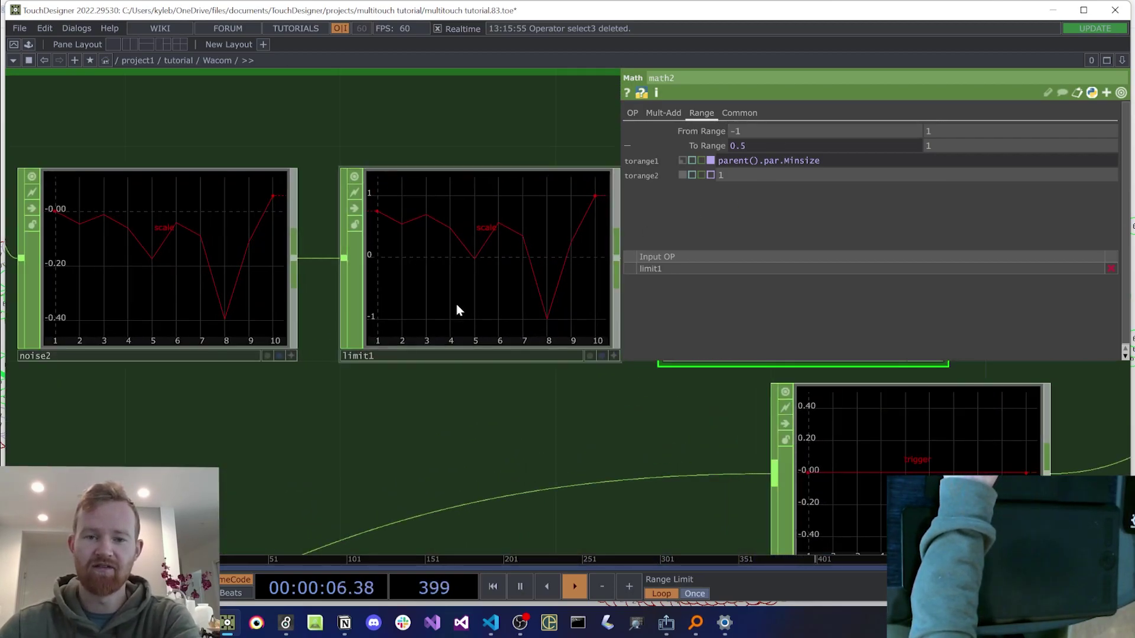
Step: Move math1 and rename2 closer to math2, check math1's scale channel while touching the tablet, and save the project
scroll(459, 309, "down", 3)
left_click_drag(599, 504, 304, 502)
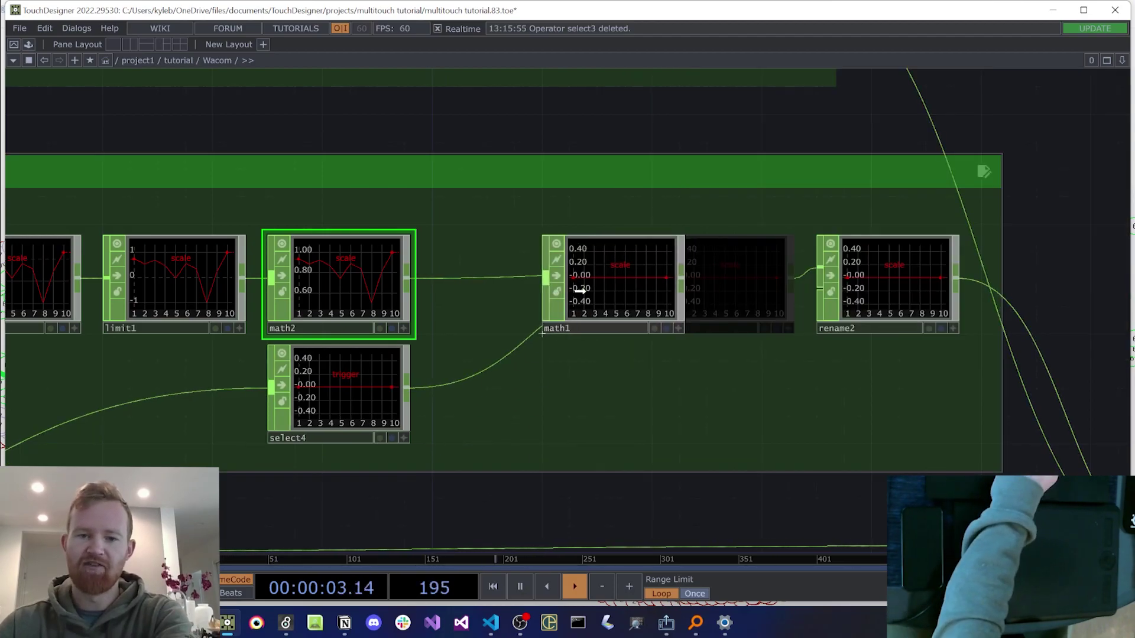
left_click_drag(608, 287, 527, 287)
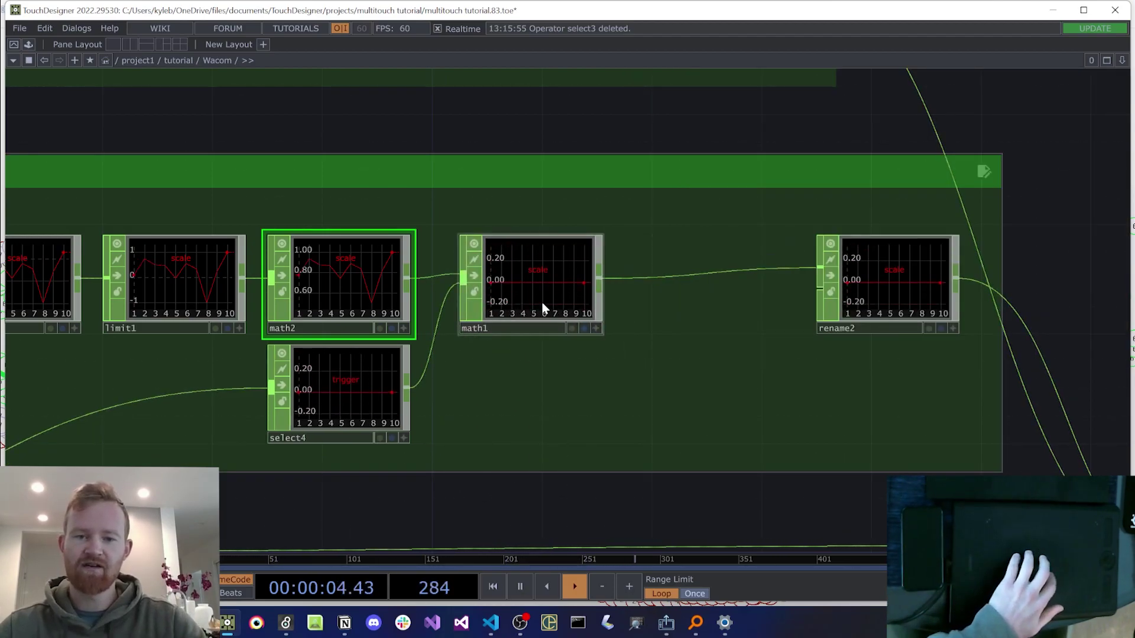
scroll(532, 277, "up", 4)
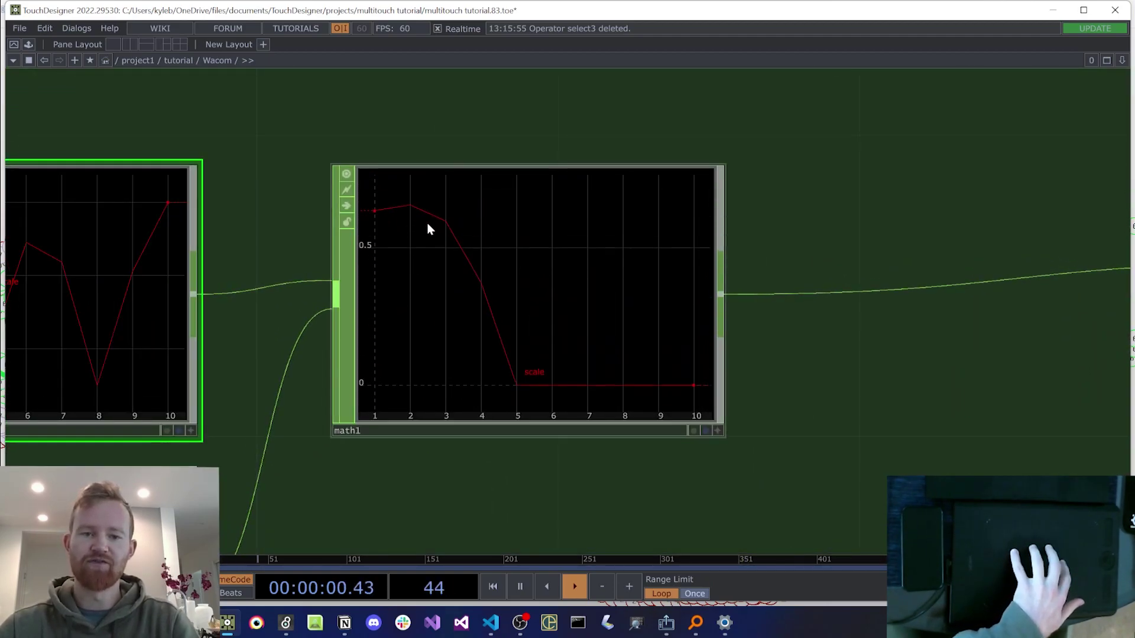
scroll(476, 254, "down", 3)
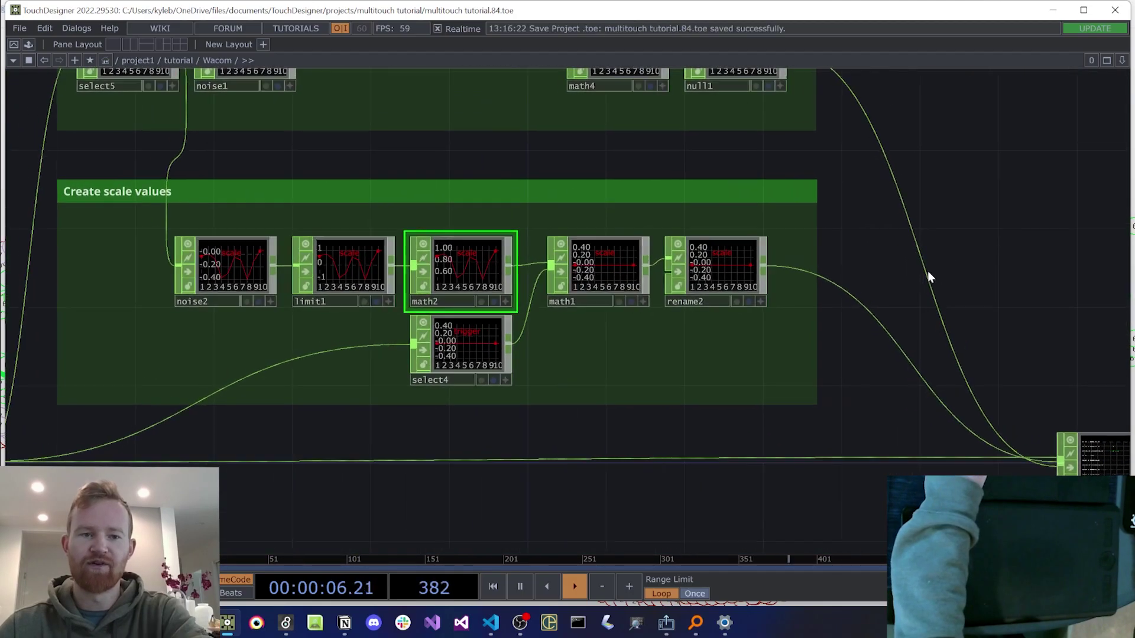
Step: Examine select5, the color and scale groups, and the combined channels at merge2 and out1
scroll(534, 332, "down", 2)
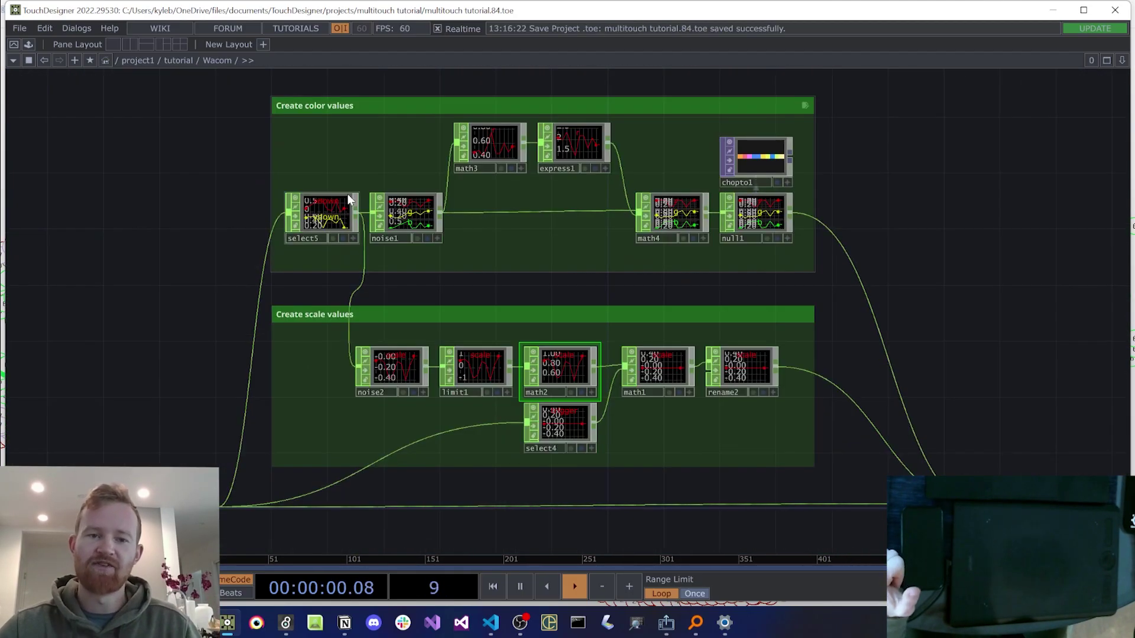
scroll(344, 209, "up", 3)
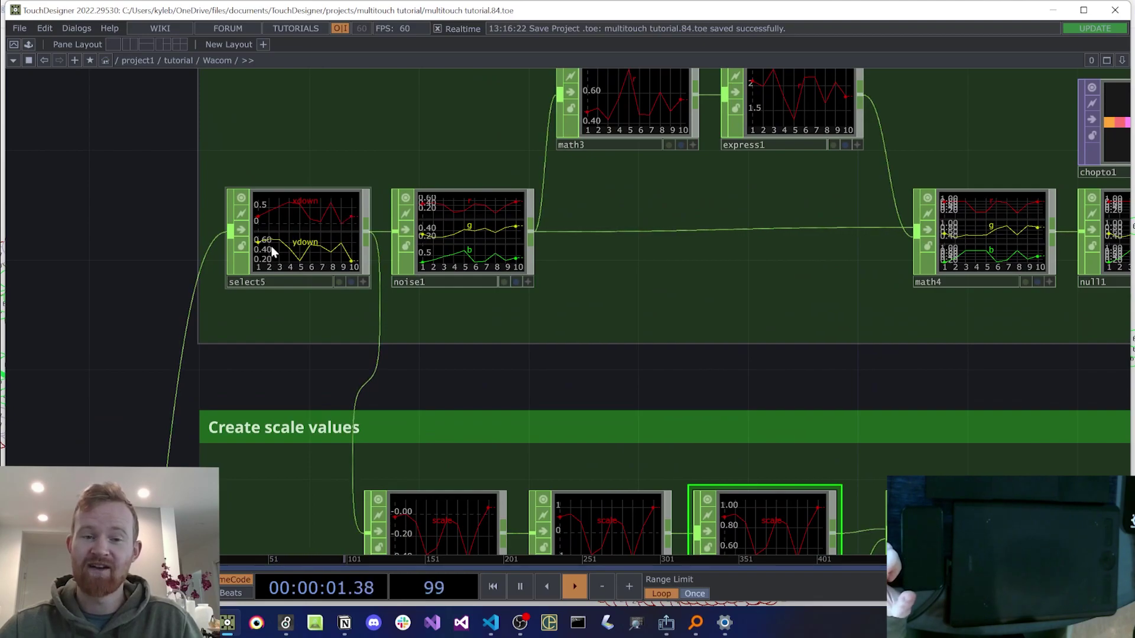
scroll(272, 247, "down", 3)
left_click_drag(151, 338, 158, 295)
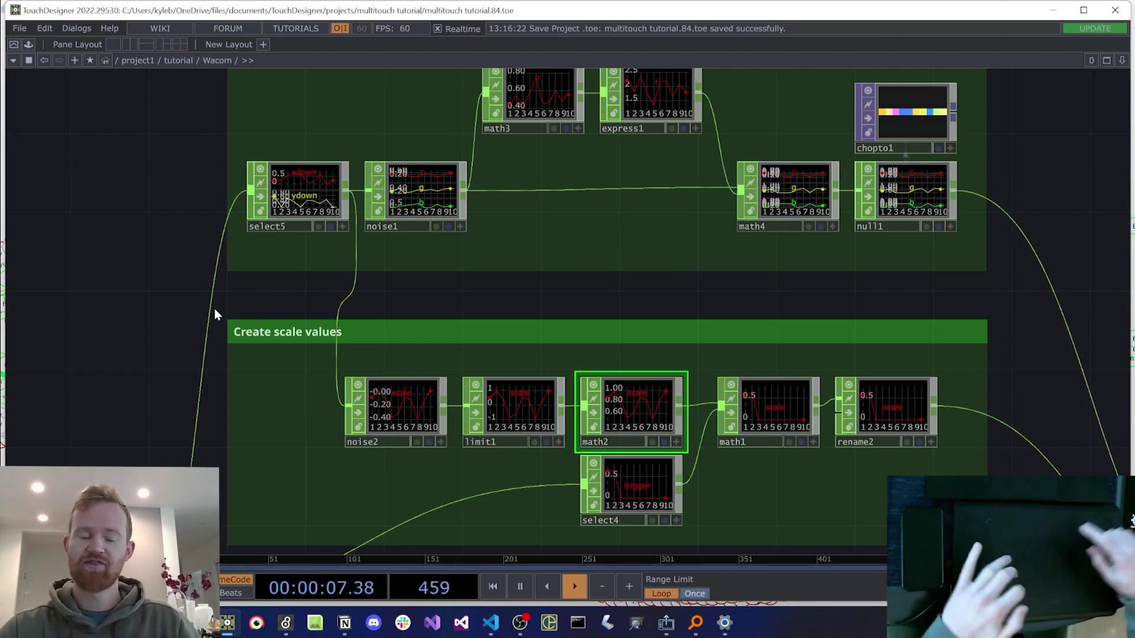
left_click_drag(367, 229, 375, 247)
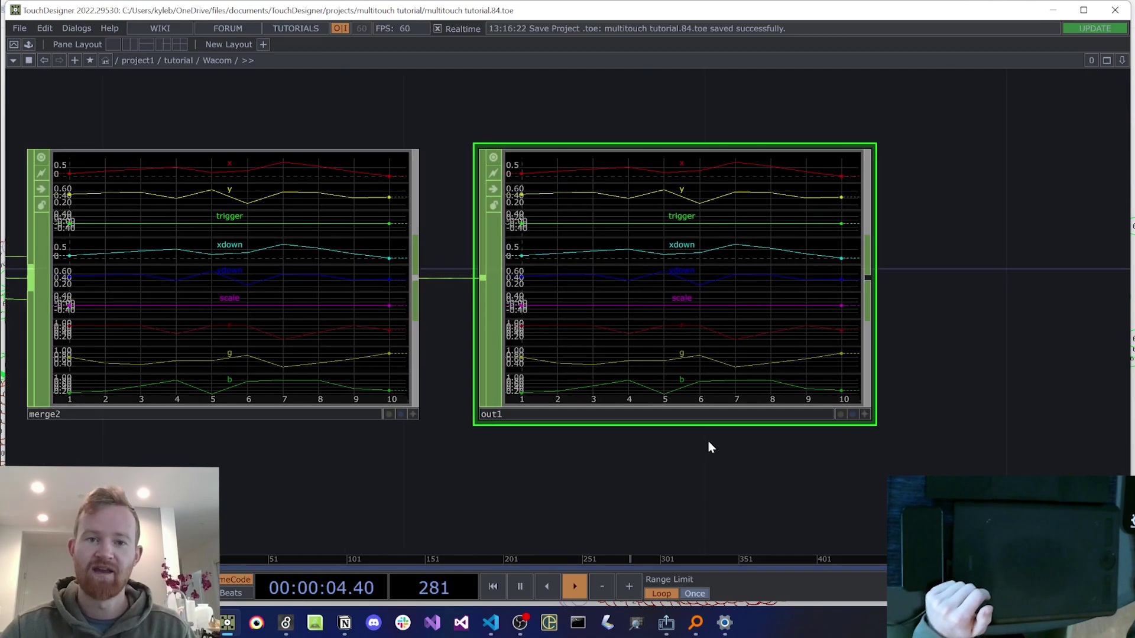
scroll(710, 447, "left", 2)
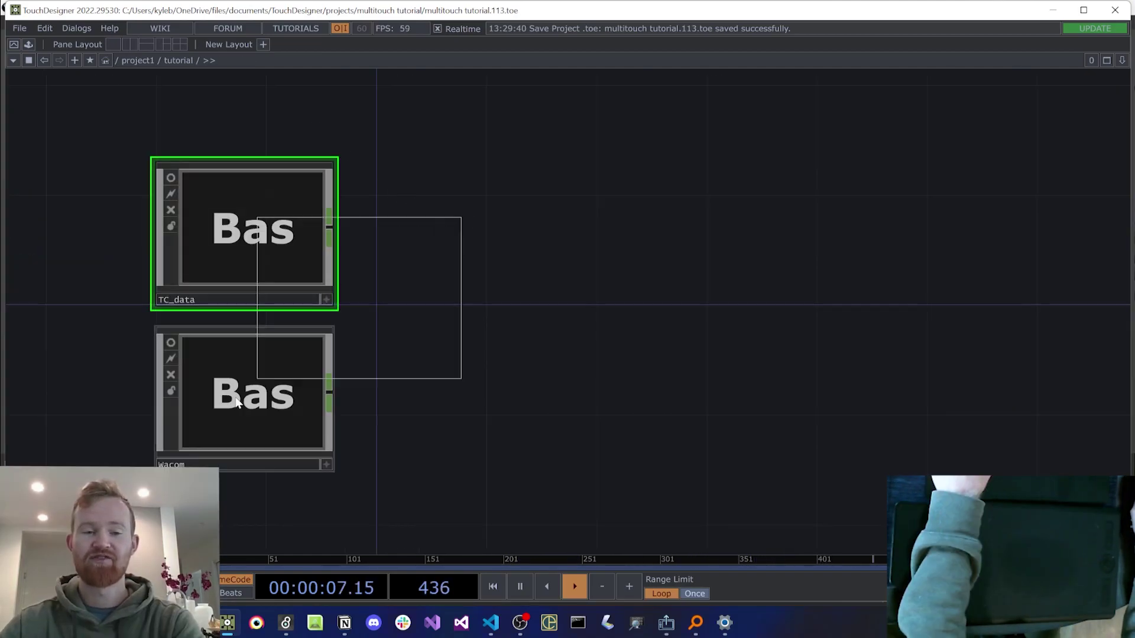
Step: Add a Join CHOP beside the TC_data and Wacom components and connect both of their outputs to it
right_click_drag(235, 397, 234, 400)
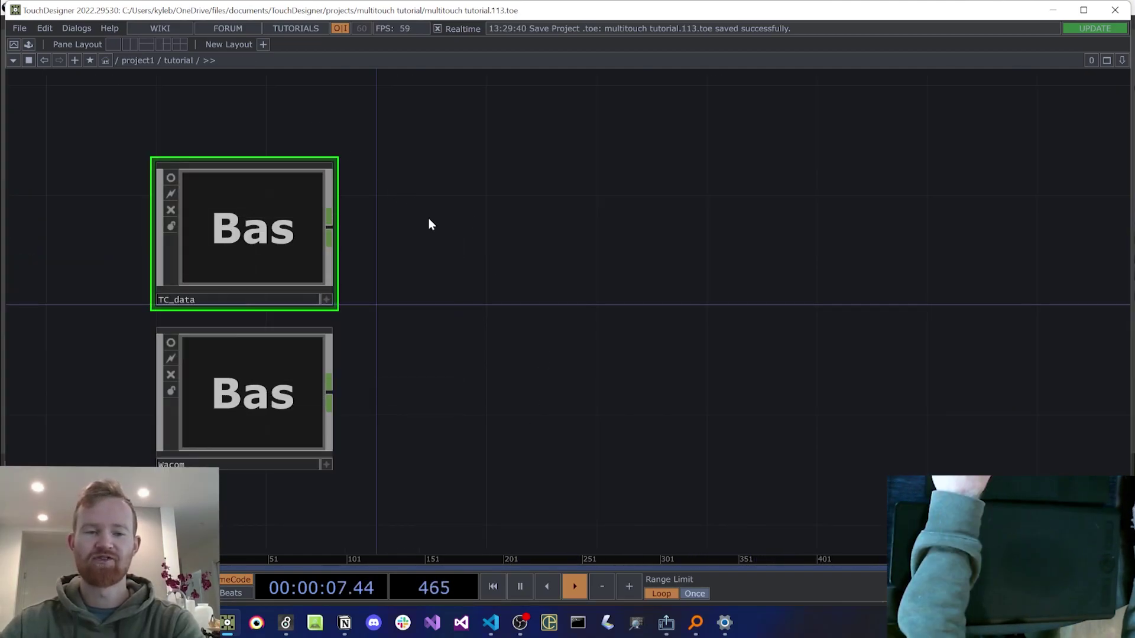
key("Tab")
type("join")
key("Return")
left_click(431, 331)
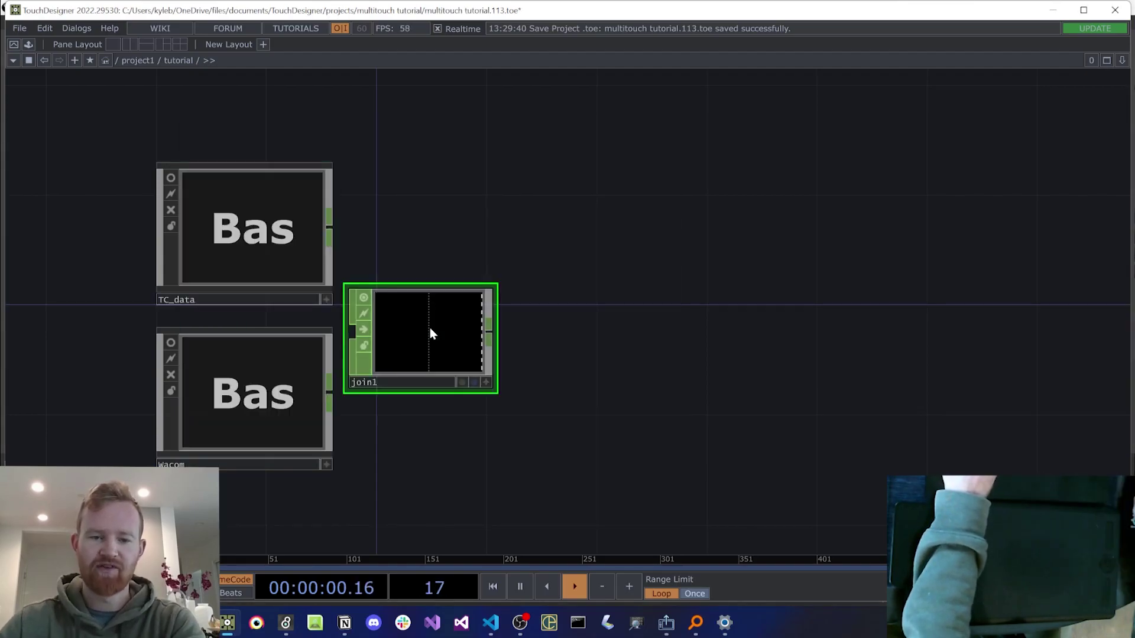
left_click_drag(431, 333, 485, 333)
left_click(406, 342)
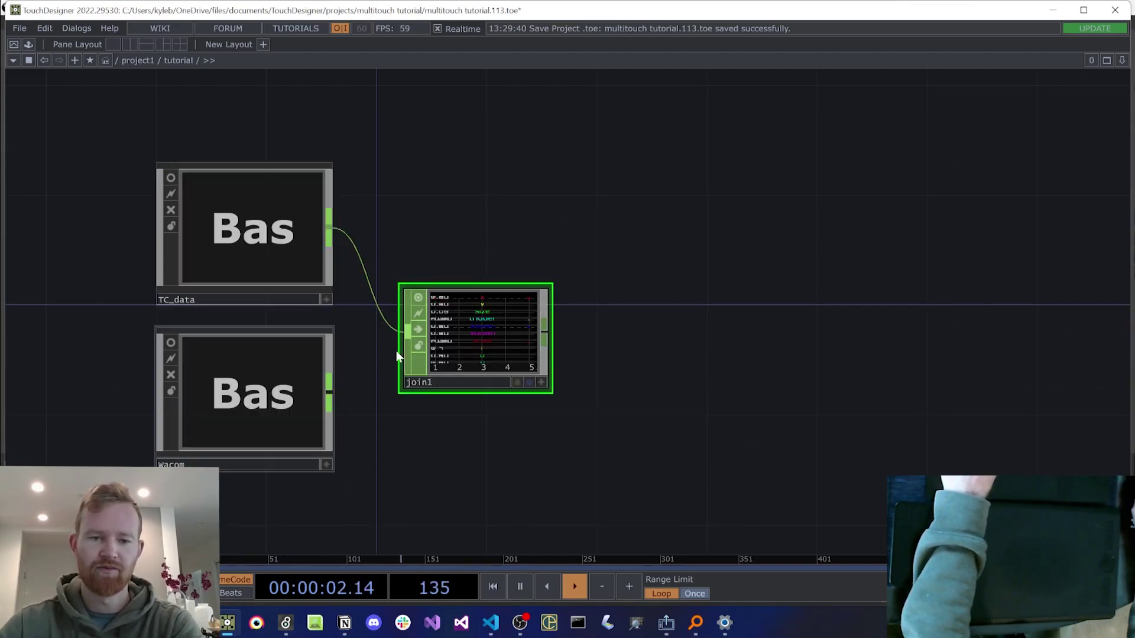
left_click(329, 402)
left_click(406, 343)
Step: Set join1's Match by option to Channel Name and save the project
scroll(438, 414, "up", 5)
key("p")
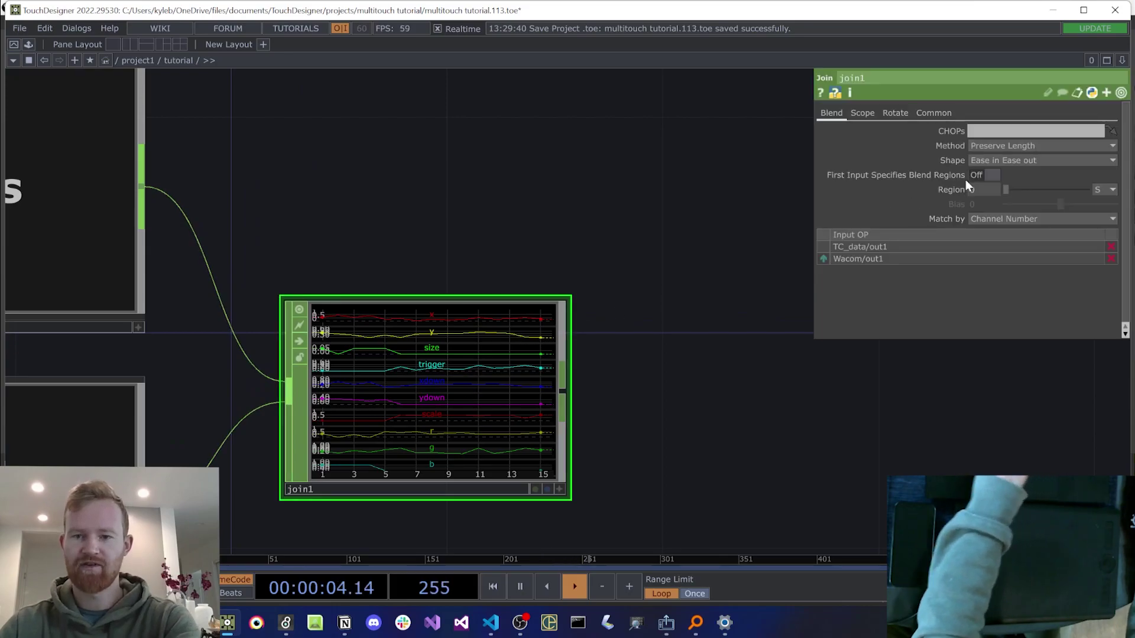
left_click(1010, 250)
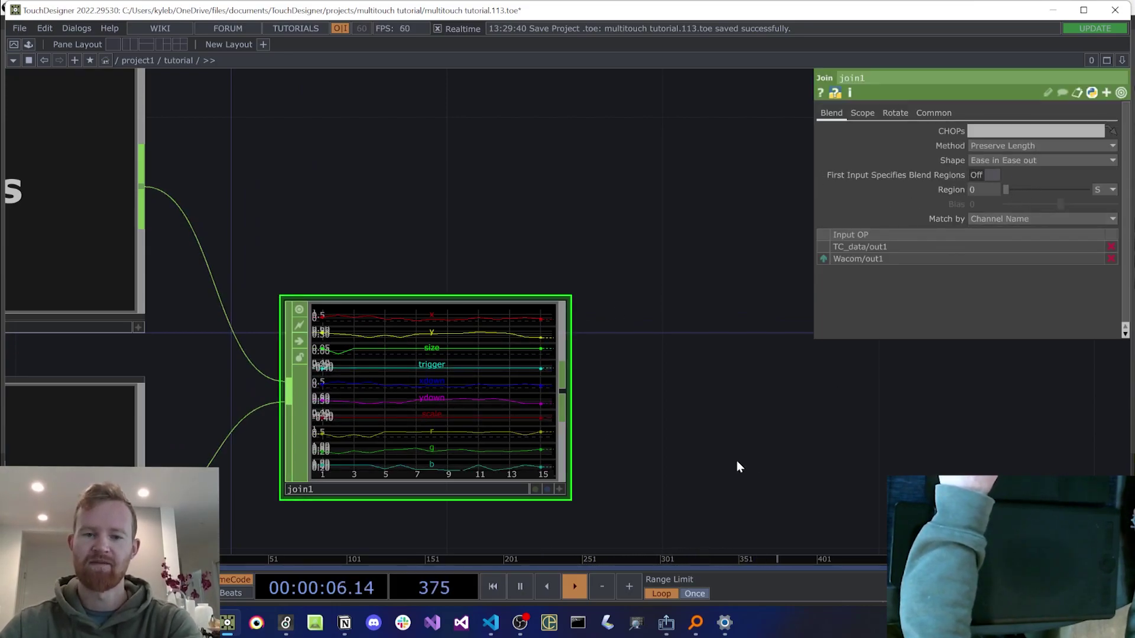
left_click_drag(703, 457, 601, 436)
key("p")
key("ctrl+s")
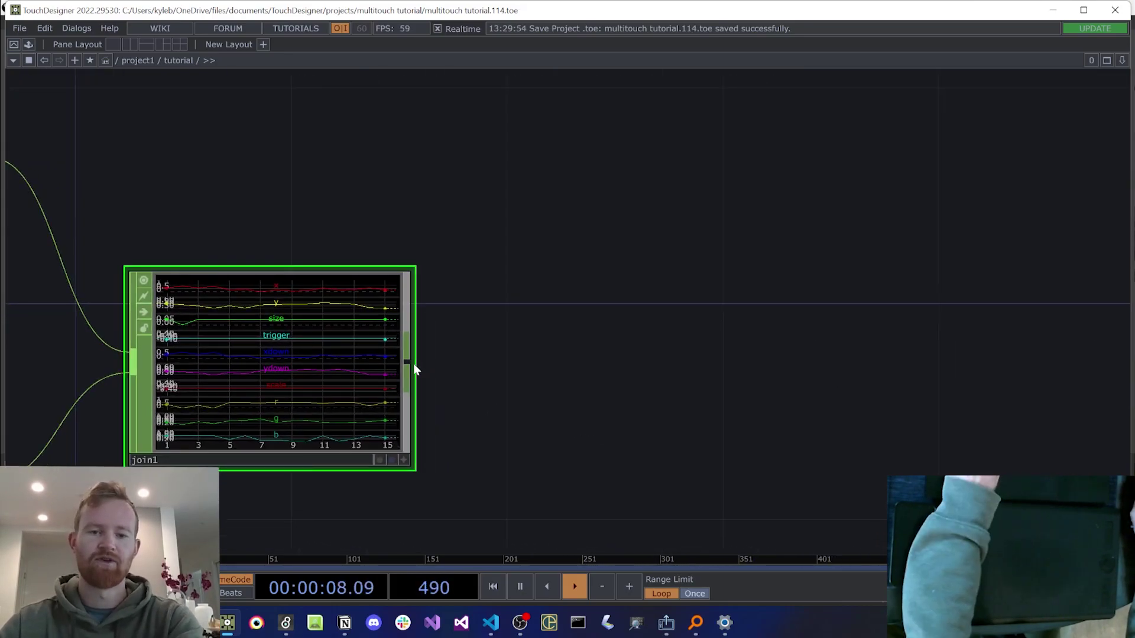
Step: Append a Null CHOP to join1, name it null_instancing, and place it well away from join1
right_click(416, 363)
type("null")
key("Return")
key("Return")
left_click_drag(407, 407, 569, 407)
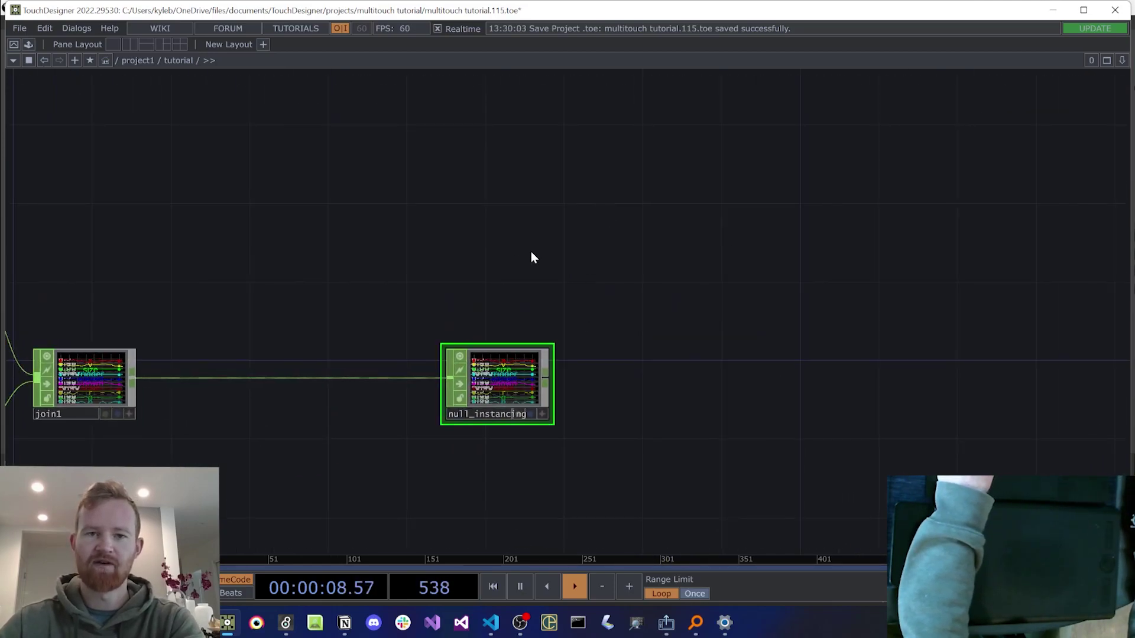
Step: Add a Circle SOP above null_instancing
key("Tab")
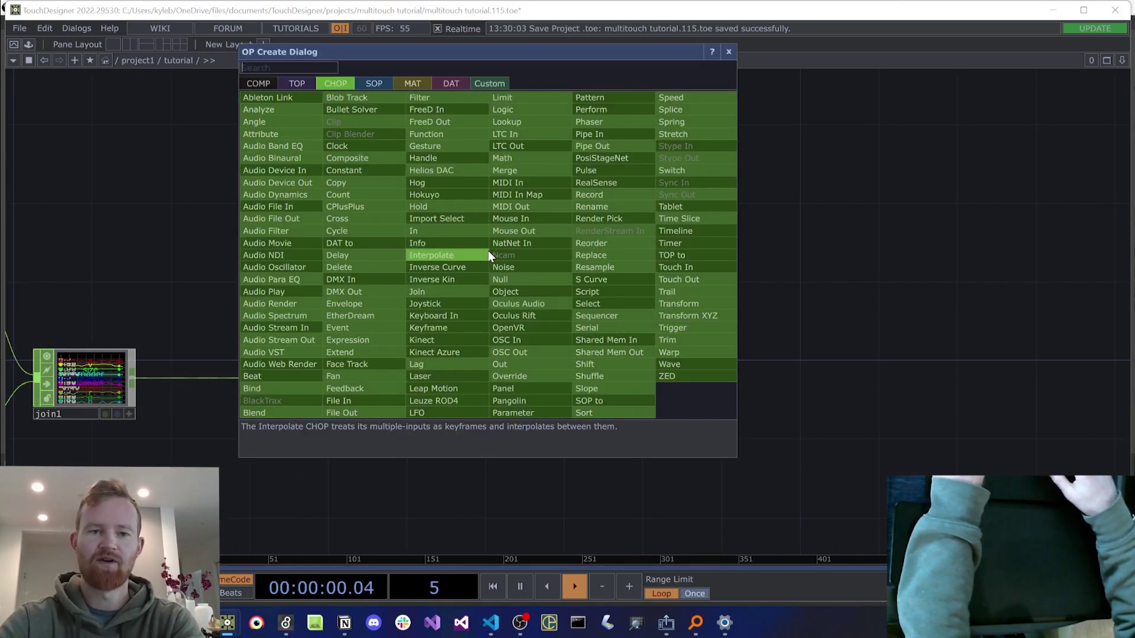
key("Tab")
type("circle")
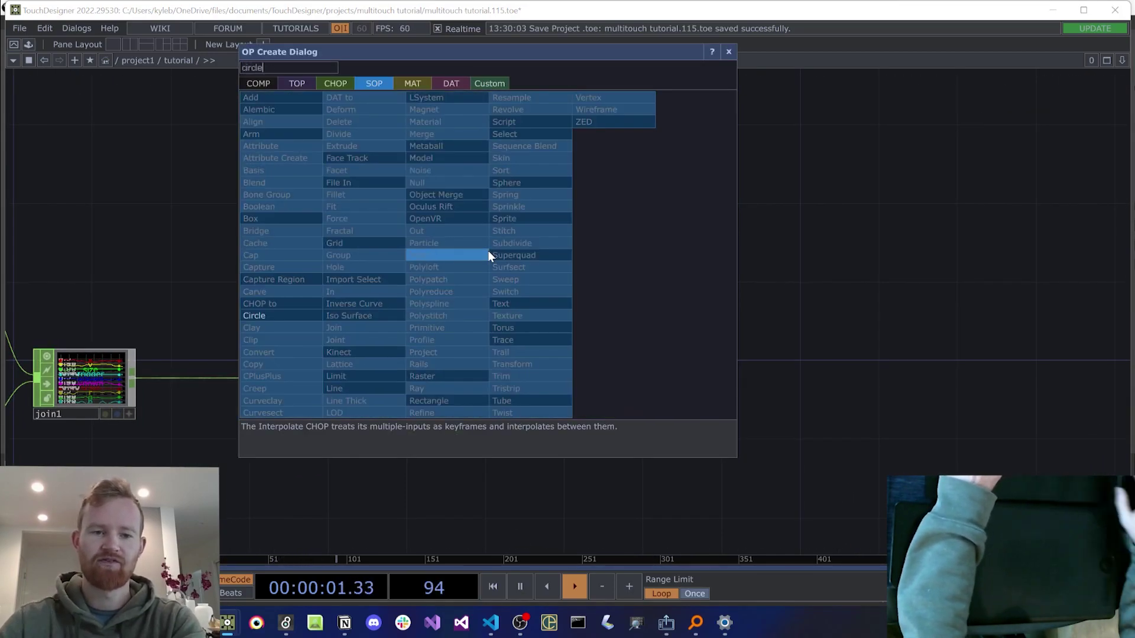
left_click(278, 315)
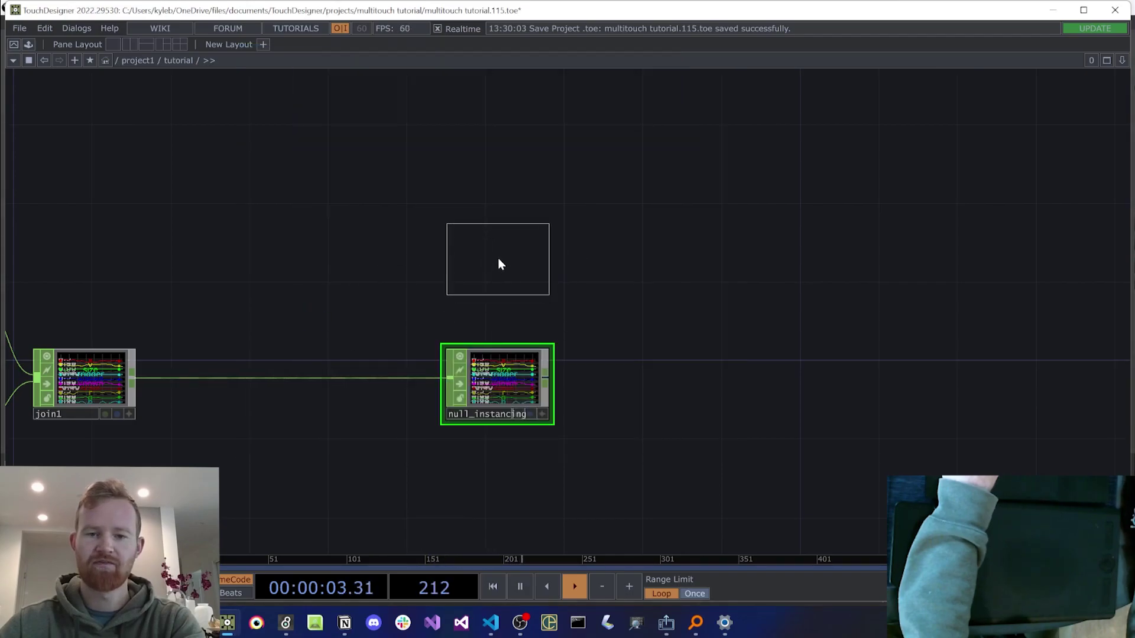
left_click(497, 258)
Step: Append a Geometry COMP to circle1's output
right_click(462, 289)
key("shift+Tab")
key("shift+Tab")
key("shift+Tab")
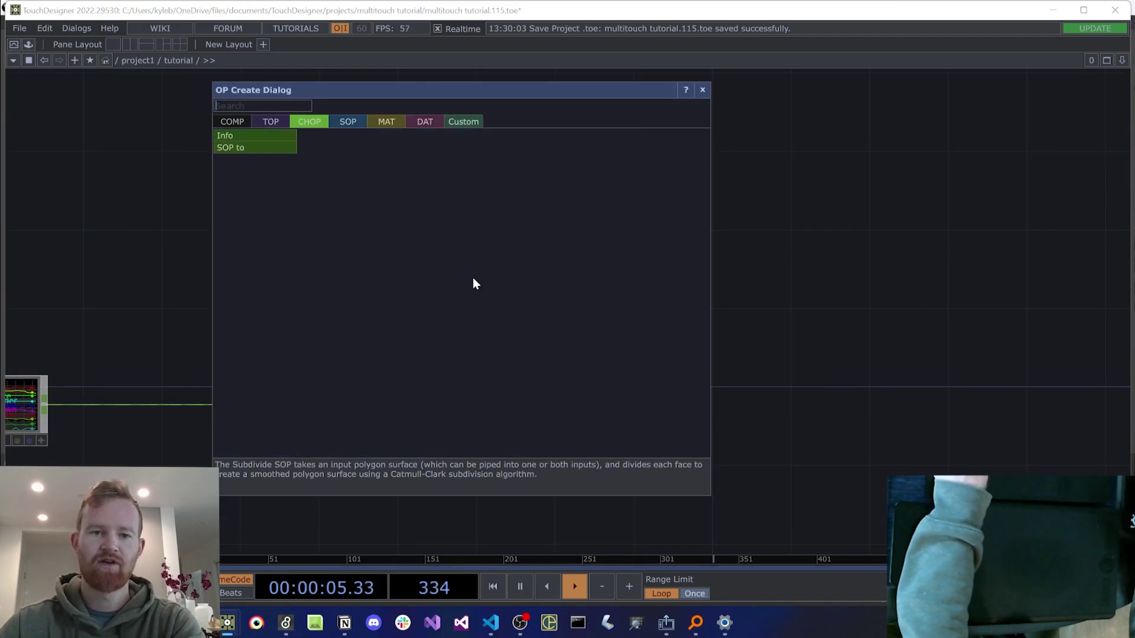
type("geo")
key("Return")
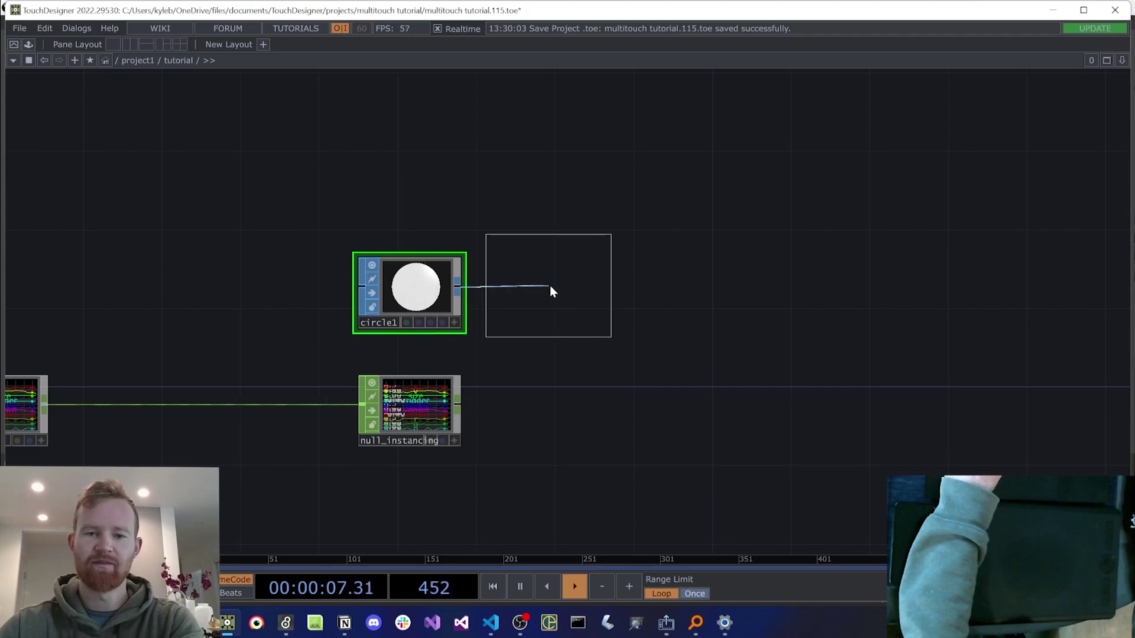
left_click(550, 287)
Step: Add a Light COMP above geo1 and a Camera COMP above the light
key("Tab")
type("light")
key("Return")
left_click(490, 241)
key("Tab")
type("cam")
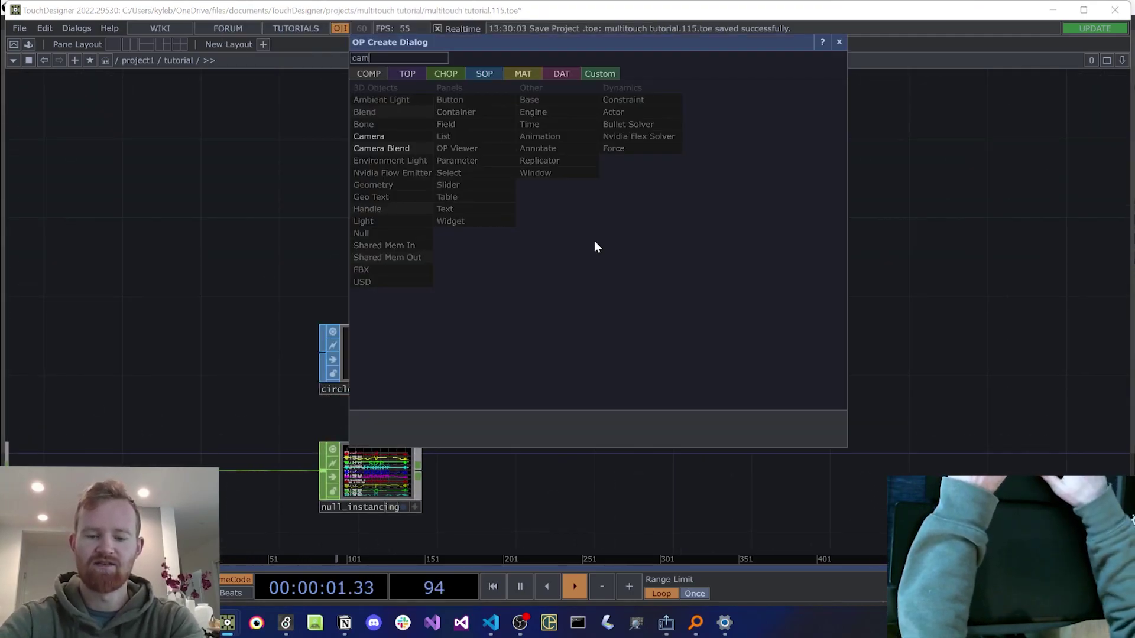
left_click(385, 137)
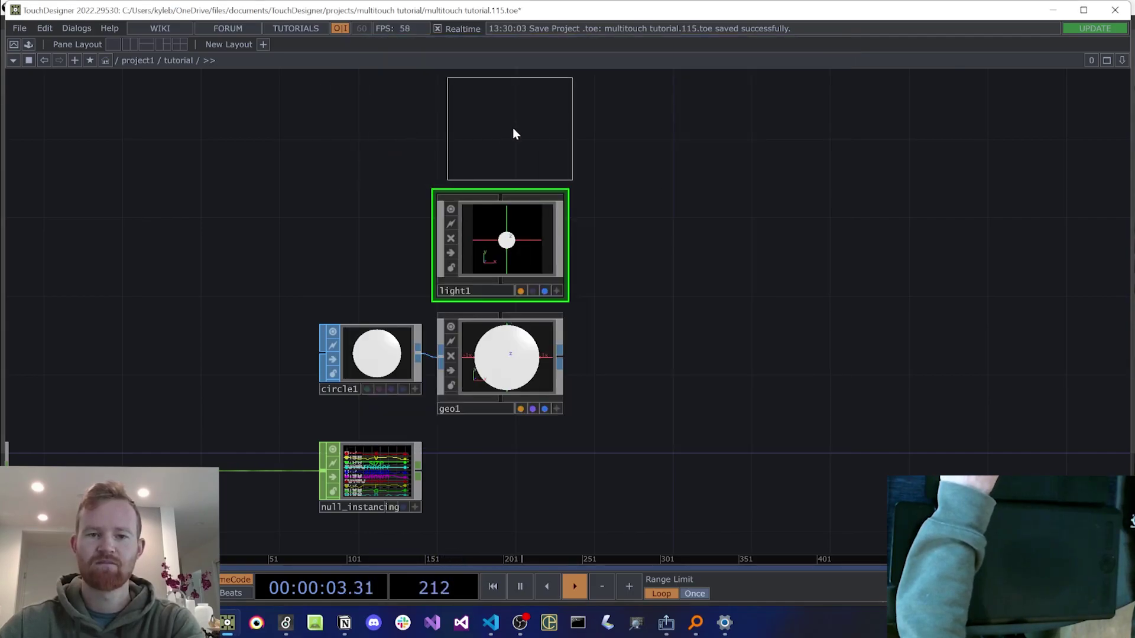
left_click(520, 133)
Step: Add a Render TOP beside geo1
left_click_drag(607, 368, 650, 359)
key("Tab")
key("Tab")
type("ren")
key("Return")
Step: Set the Render TOP's resolution to 1920 by 1080
left_click_drag(721, 366, 603, 386)
key("p")
left_click(1018, 114)
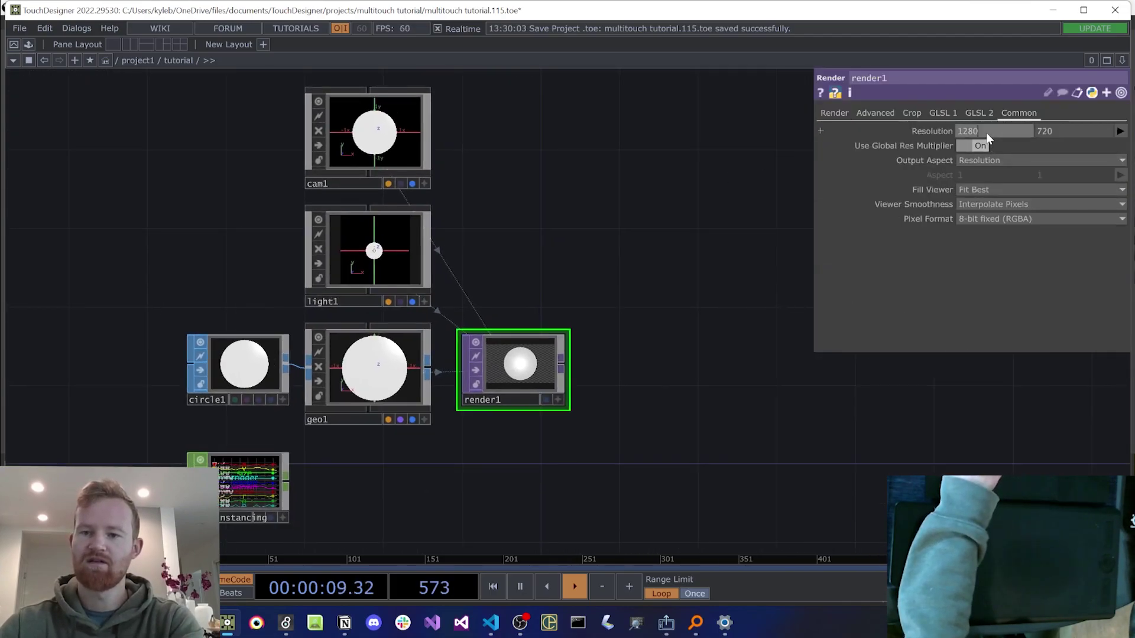
left_click(986, 131)
type("1920")
key("Tab")
type("1080")
key("Return")
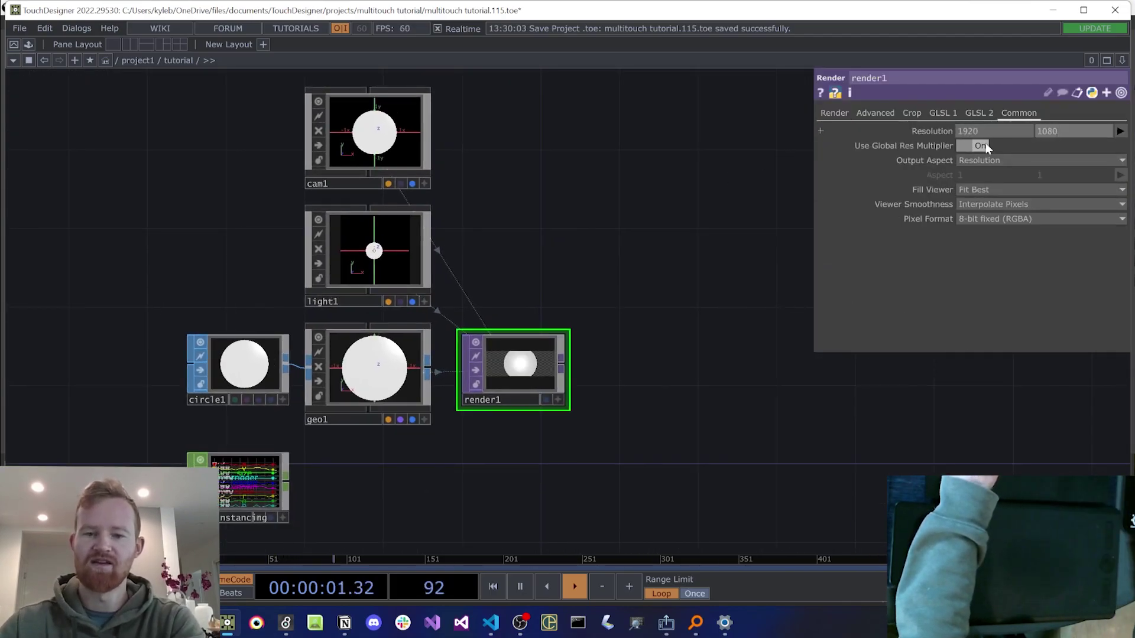
key("p")
Step: Add a Constant MAT above circle1 and assign it as geo1's material
key("Tab")
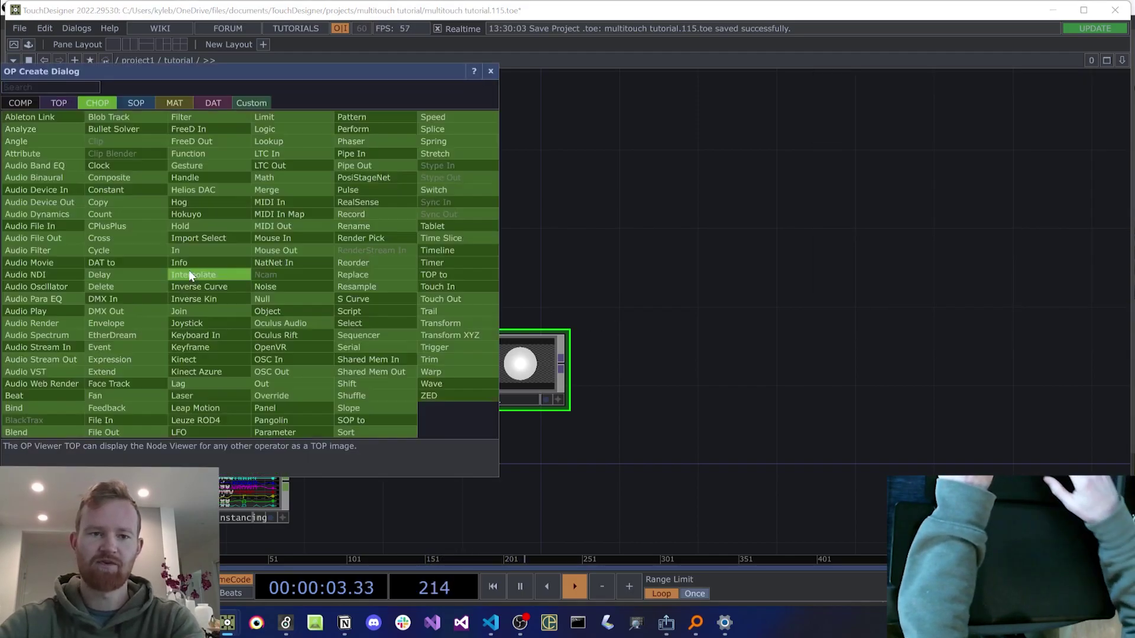
key("Tab")
key("Tab")
type("con")
key("Return")
left_click(190, 270)
left_click_drag(214, 269, 358, 358)
left_click(351, 327)
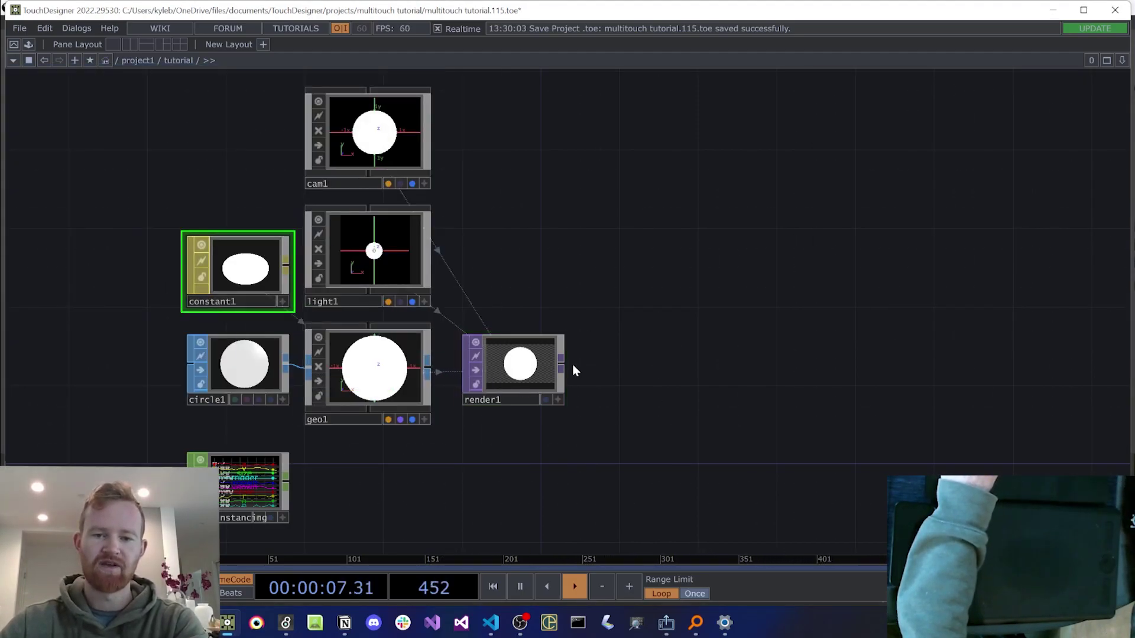
Step: Turn on instancing for geo1 and assign null_instancing as its default instance OP
scroll(608, 332, "up", 5)
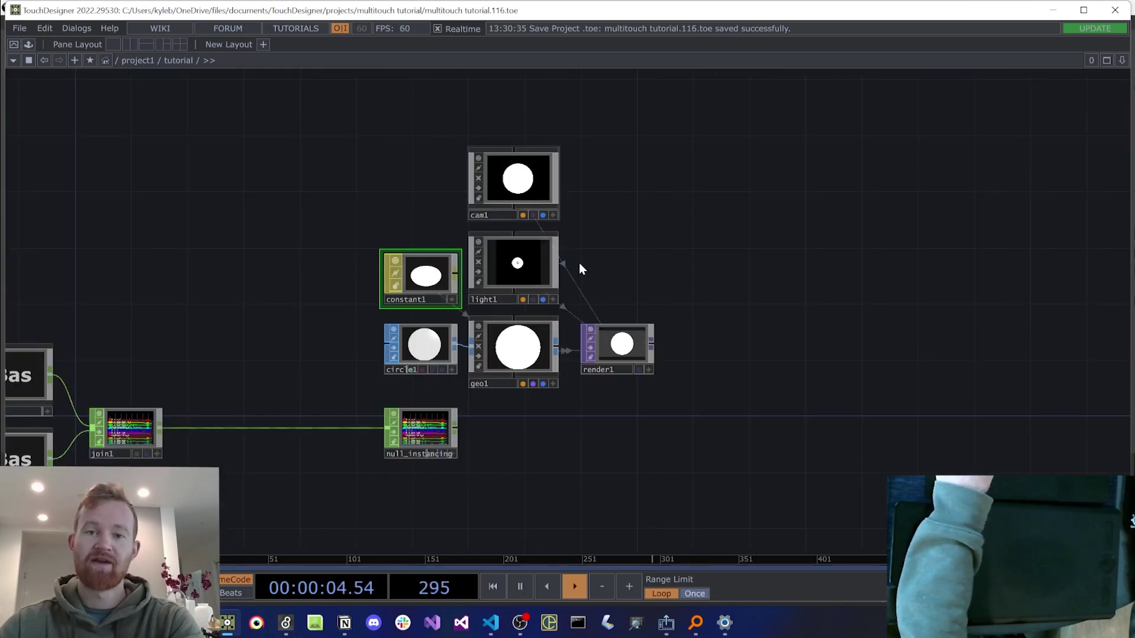
scroll(507, 385, "up", 4)
left_click(546, 309)
key("p")
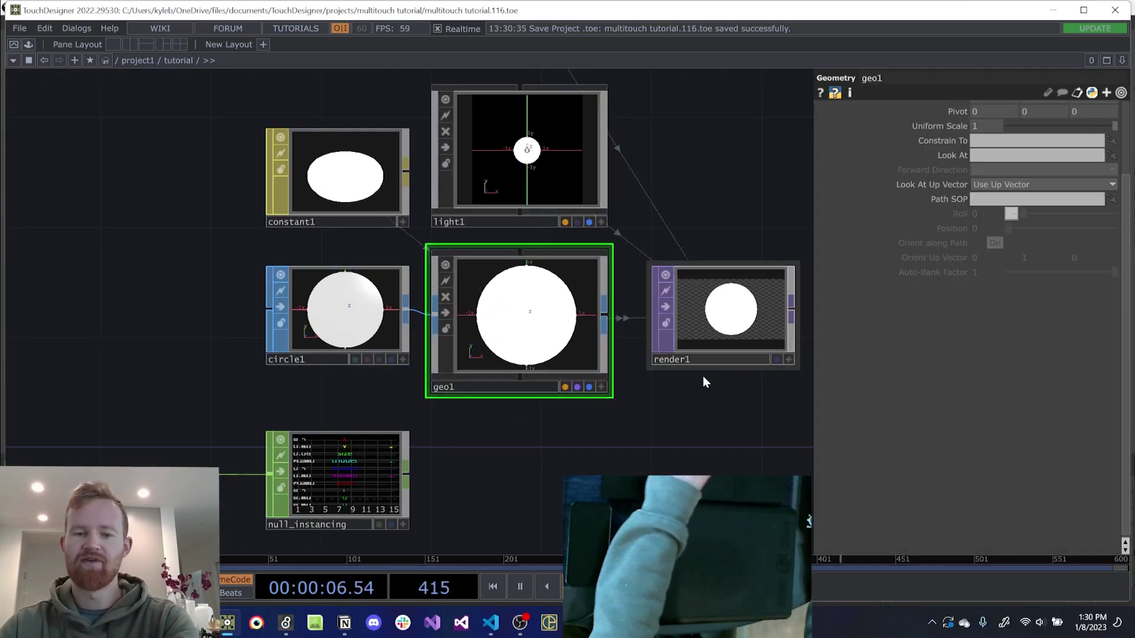
left_click_drag(703, 379, 611, 388)
scroll(917, 186, "up", 3)
left_click(904, 113)
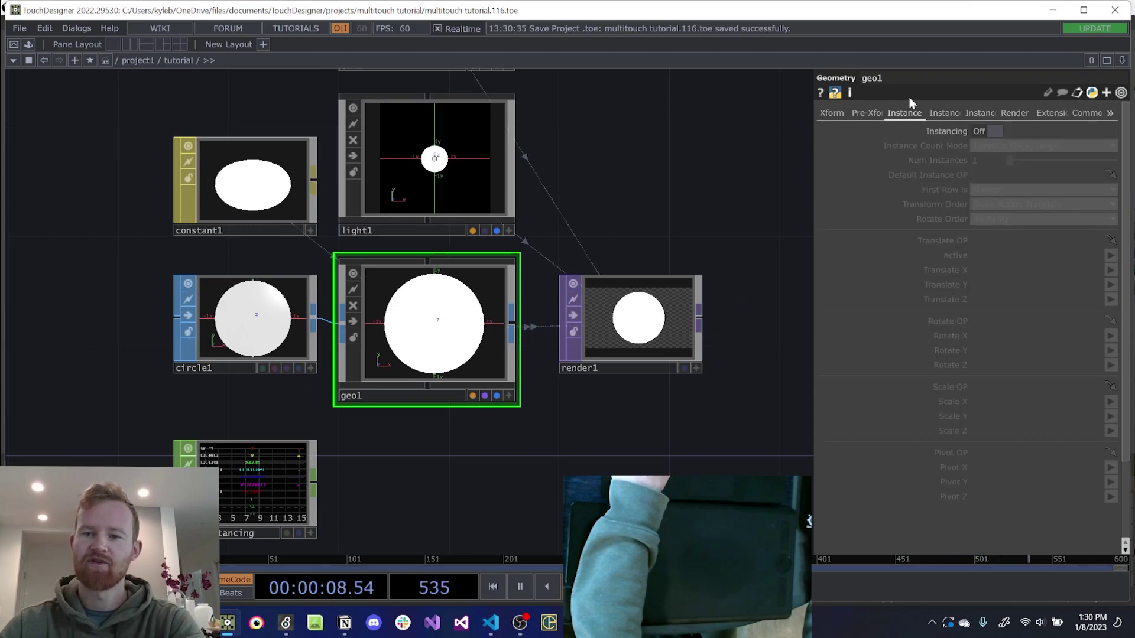
left_click(997, 130)
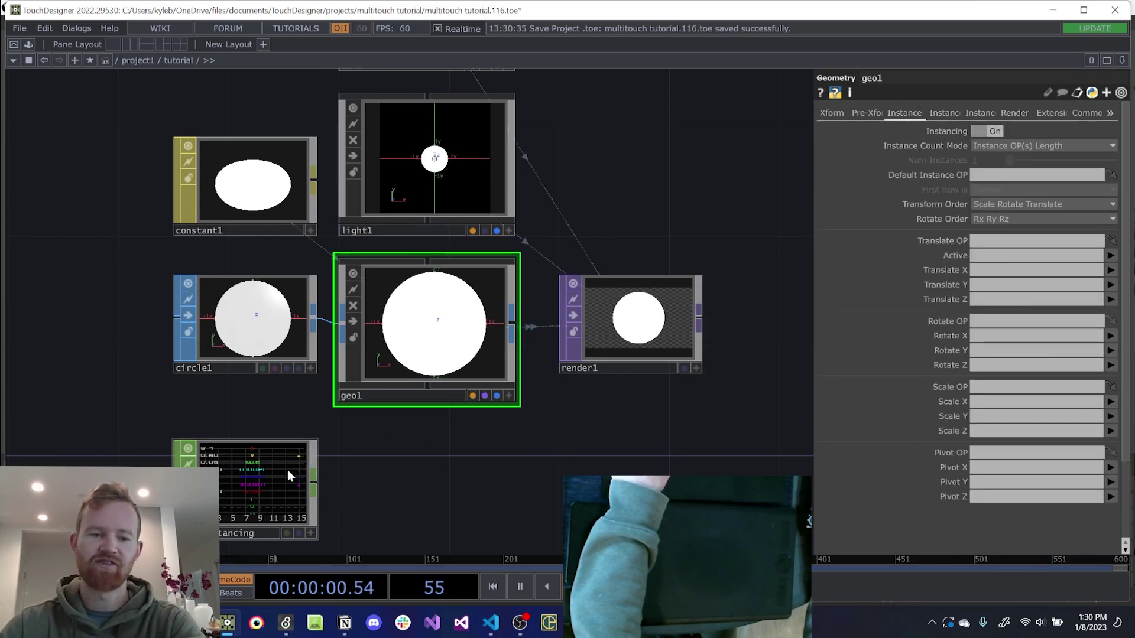
left_click_drag(288, 469, 1035, 175)
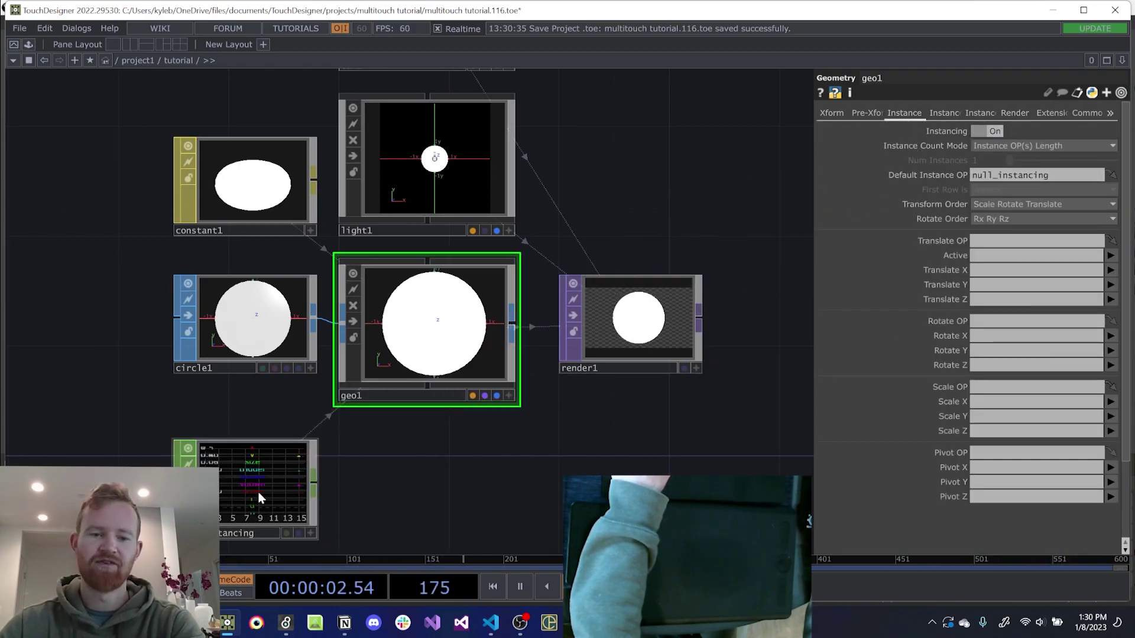
middle_click_drag(484, 416, 556, 384)
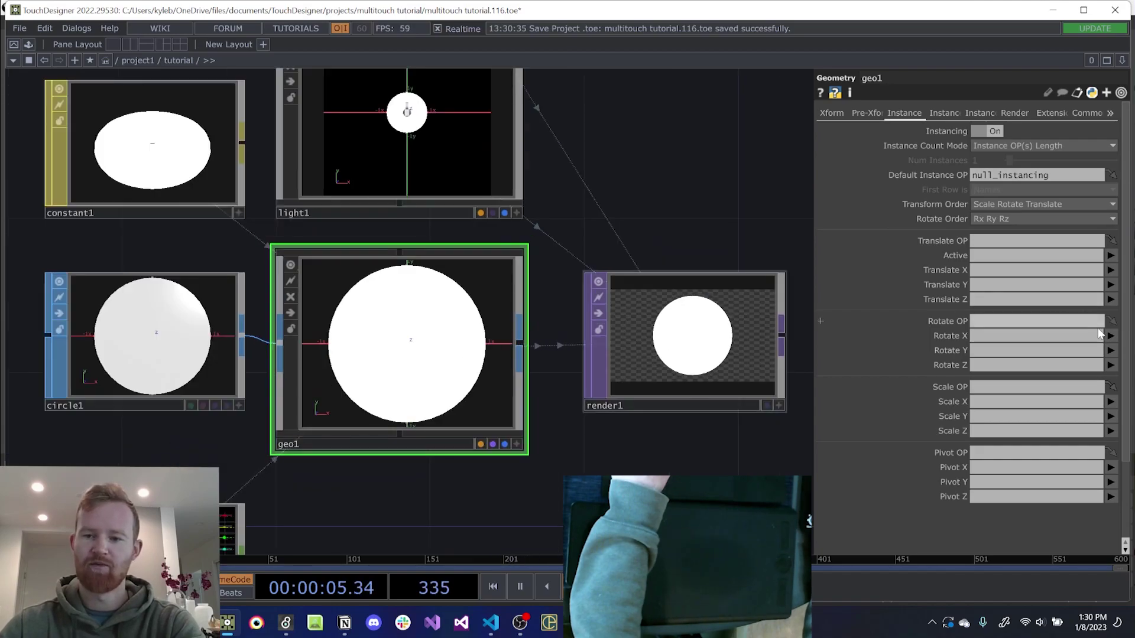
Step: Map geo1's instance Translate X and Translate Y to the x and y channels
left_click(1111, 270)
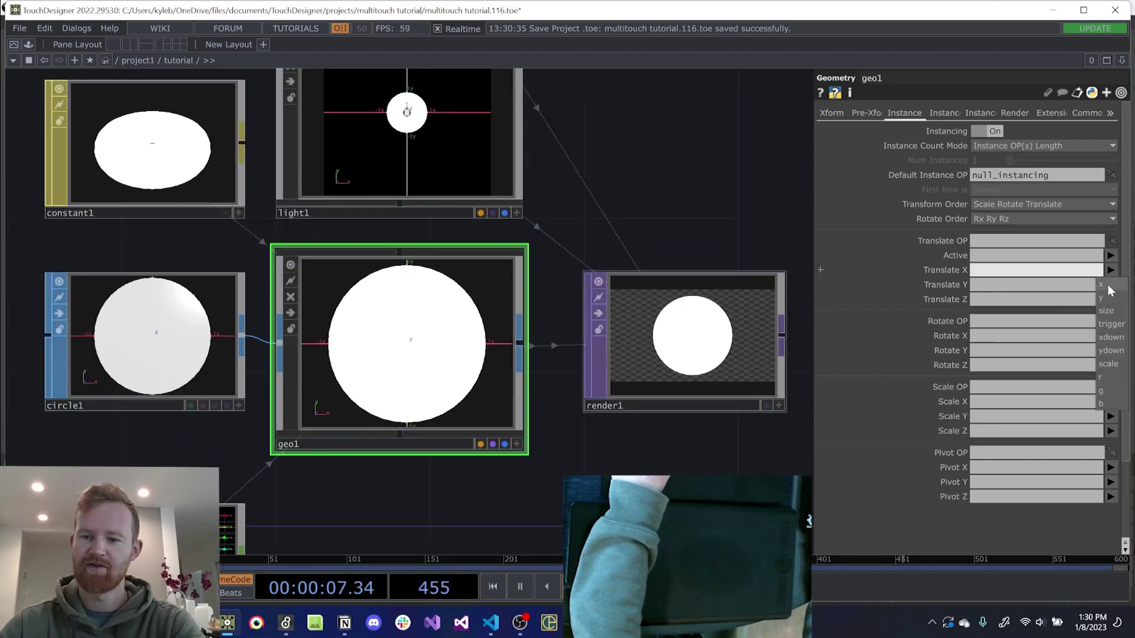
left_click(1109, 287)
left_click(1112, 286)
left_click(1109, 313)
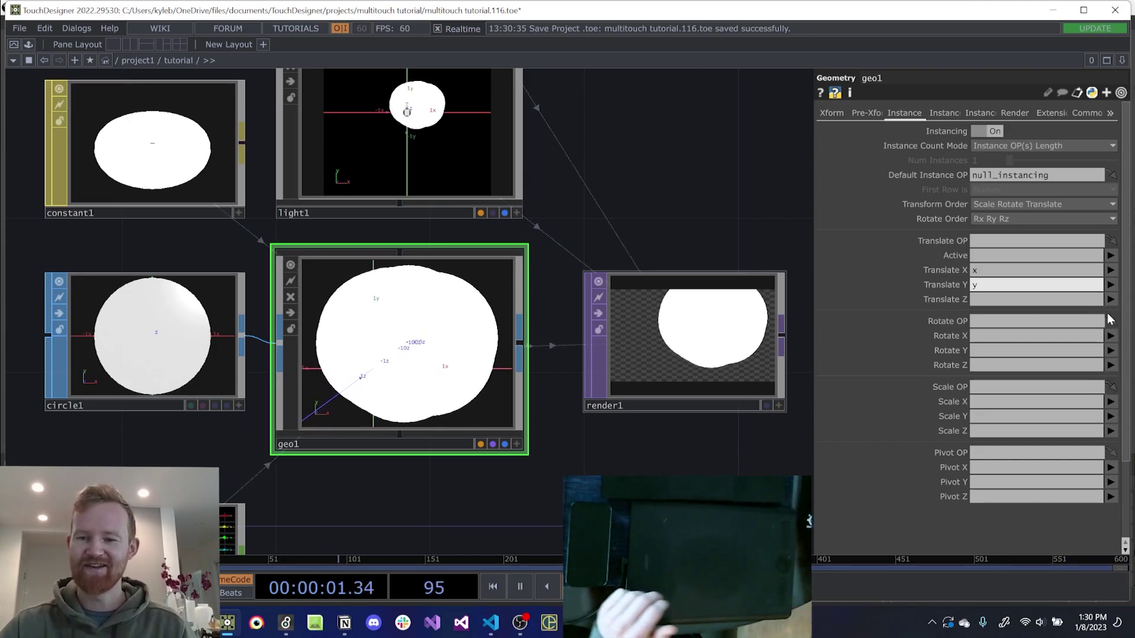
Step: Map geo1's instance Scale X, Scale Y and Scale Z to the scale channel
left_click(1111, 401)
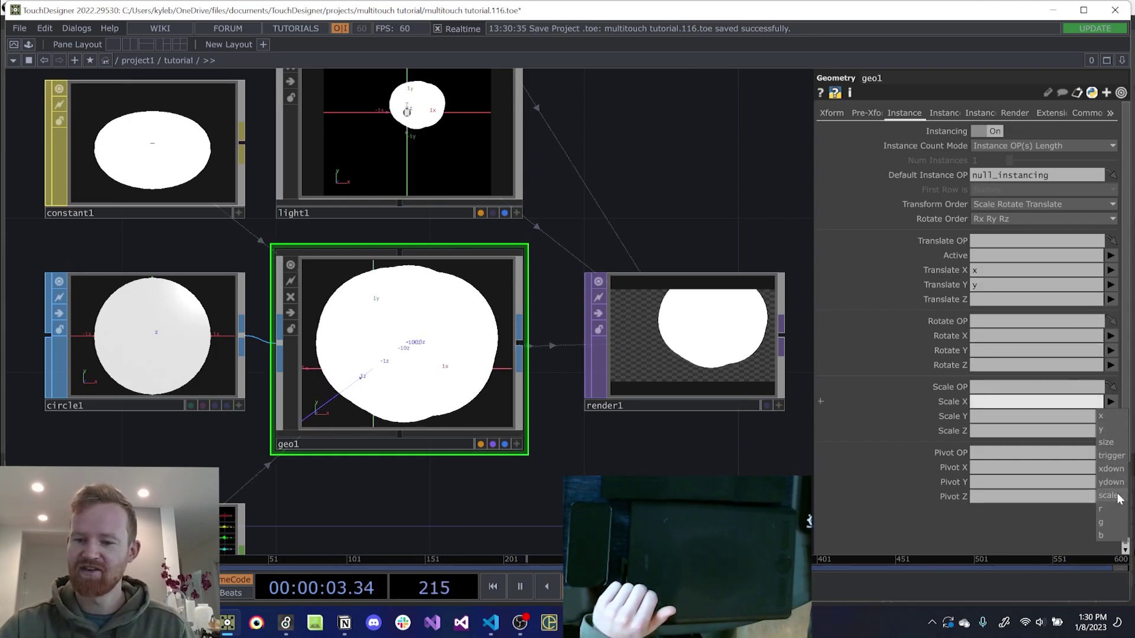
left_click(1109, 496)
left_click(1111, 417)
left_click(1118, 512)
left_click(1111, 431)
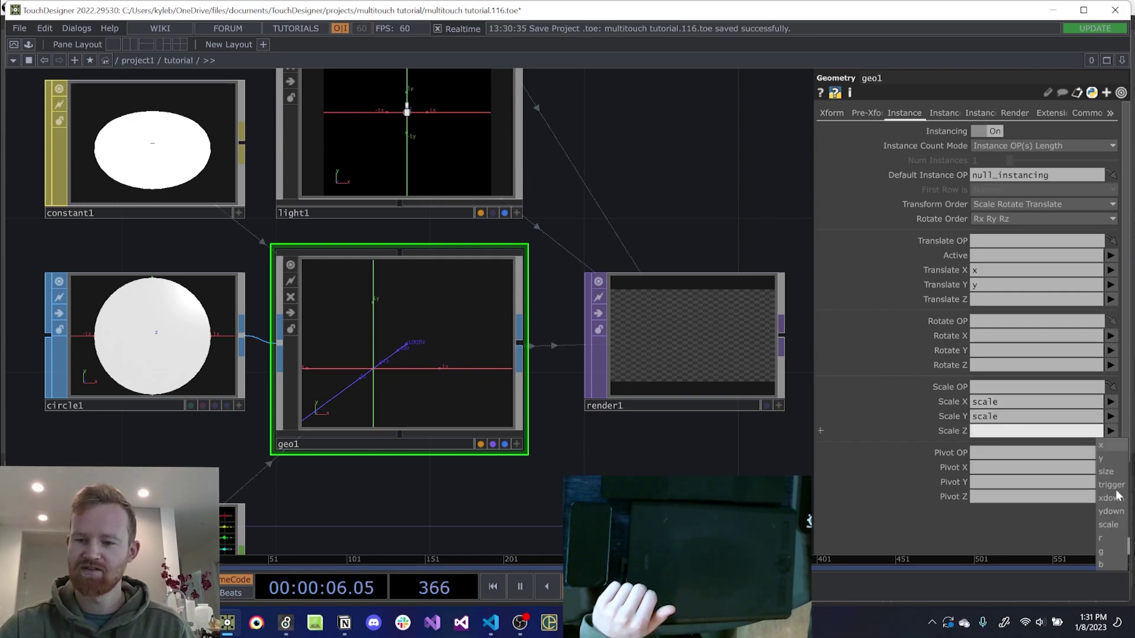
left_click(1115, 525)
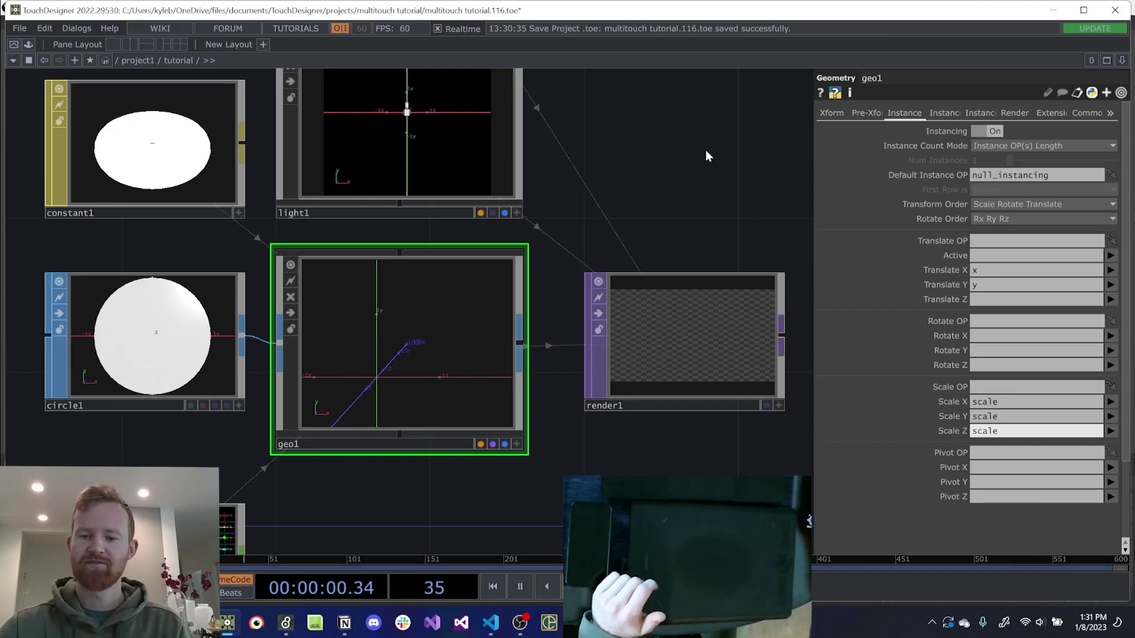
Step: Map geo1's instance color R, G and B to the r, g and b channels
left_click_drag(702, 153, 691, 163)
left_click(954, 113)
scroll(980, 354, "down", 3)
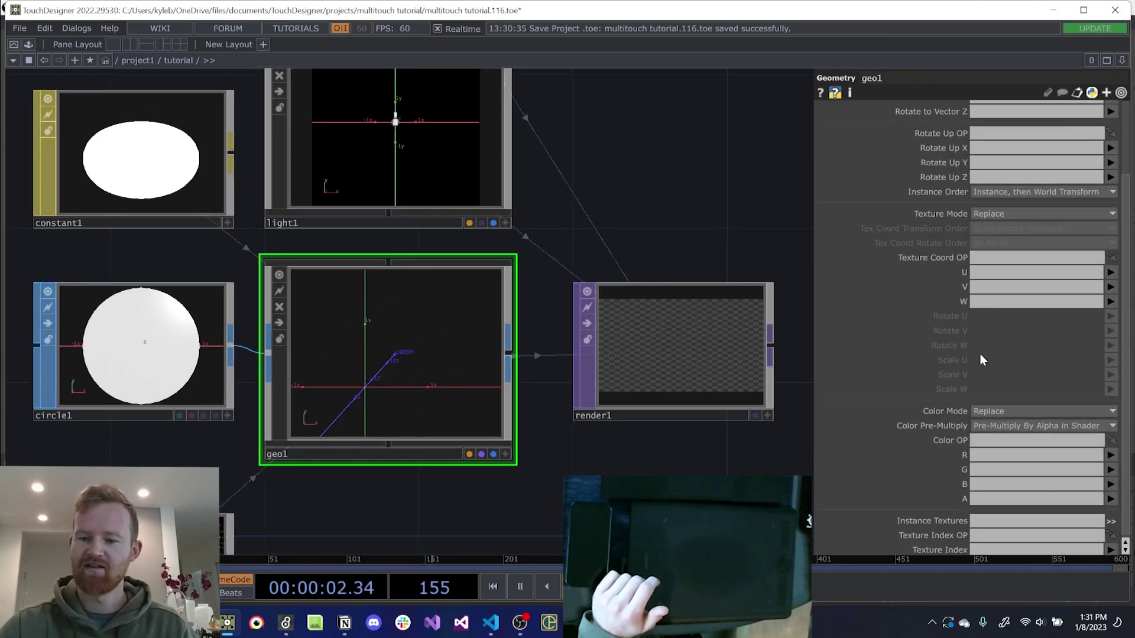
scroll(980, 360, "down", 1)
left_click(1115, 452)
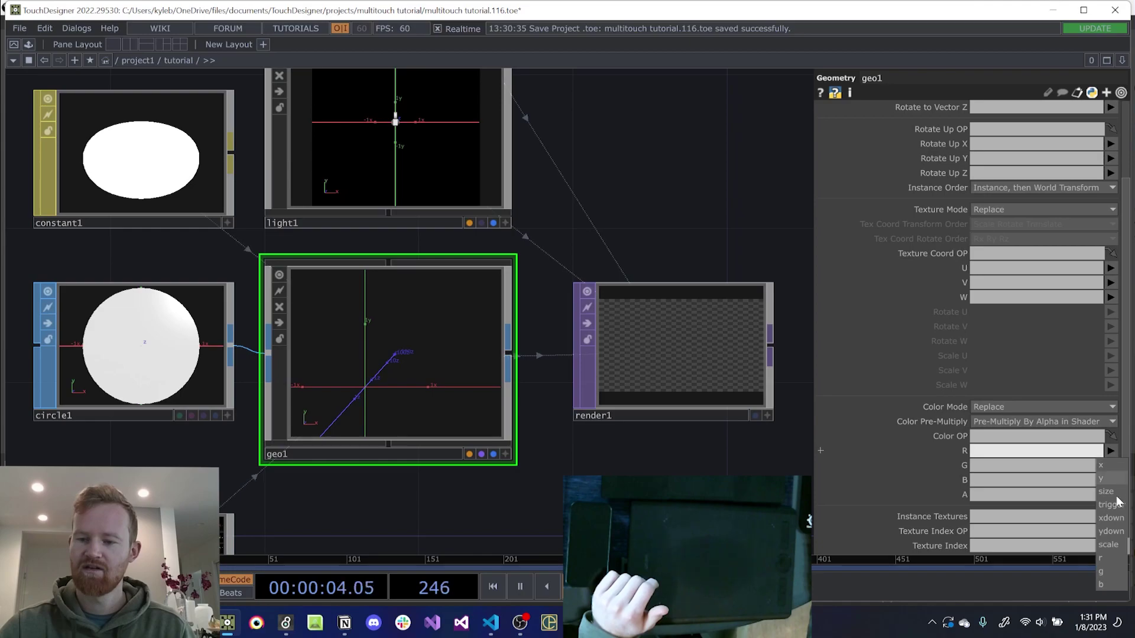
left_click(1119, 558)
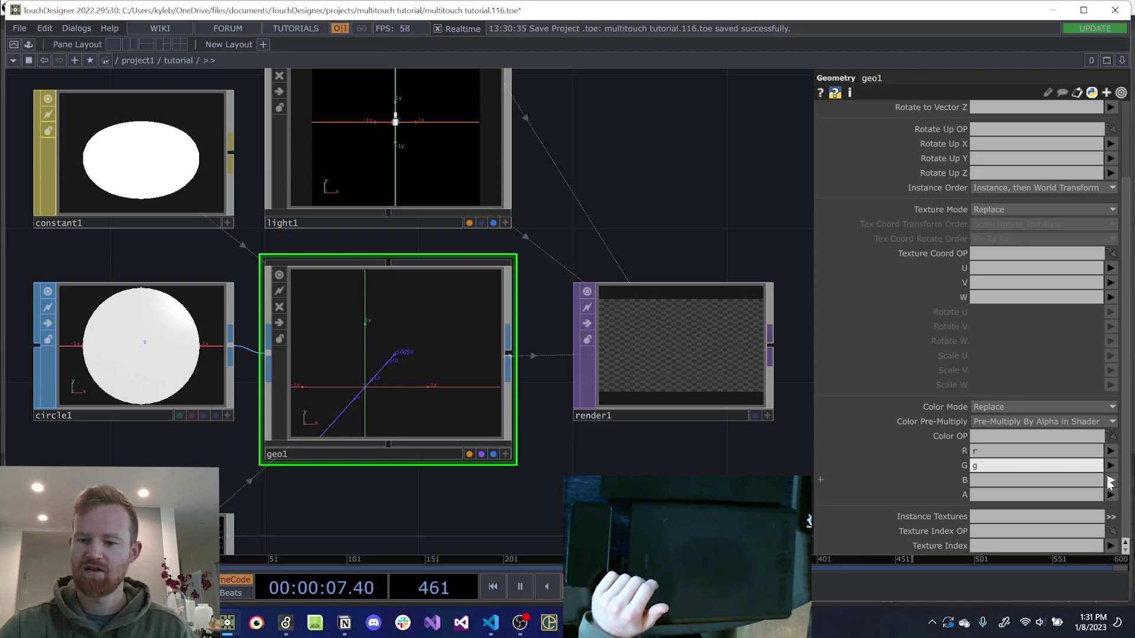
left_click(1111, 482)
left_click(1111, 467)
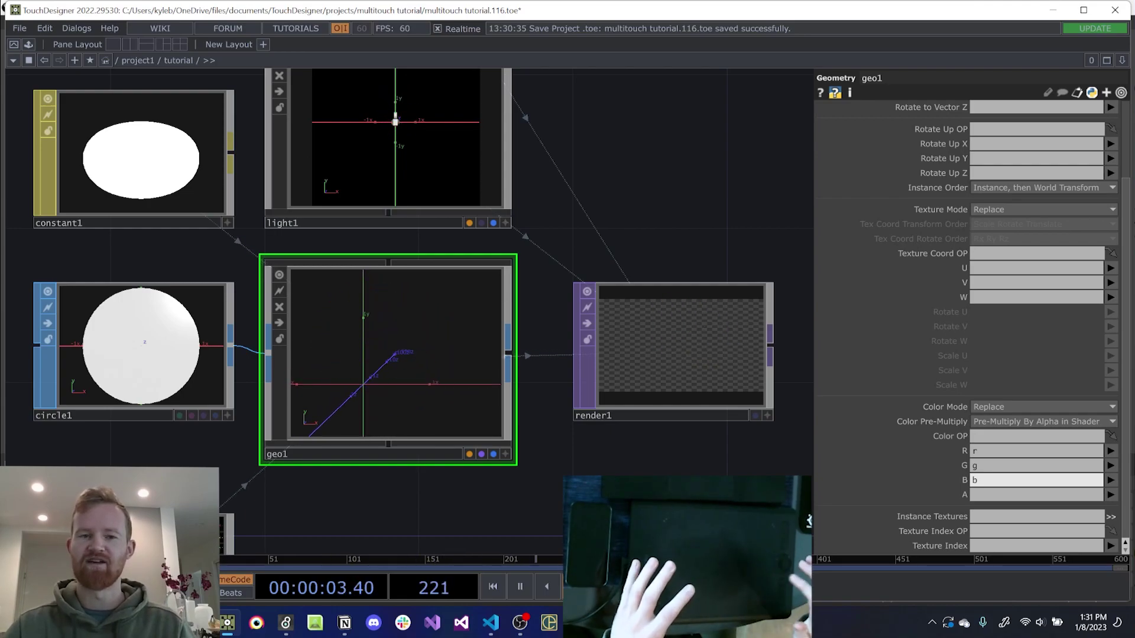
key("p")
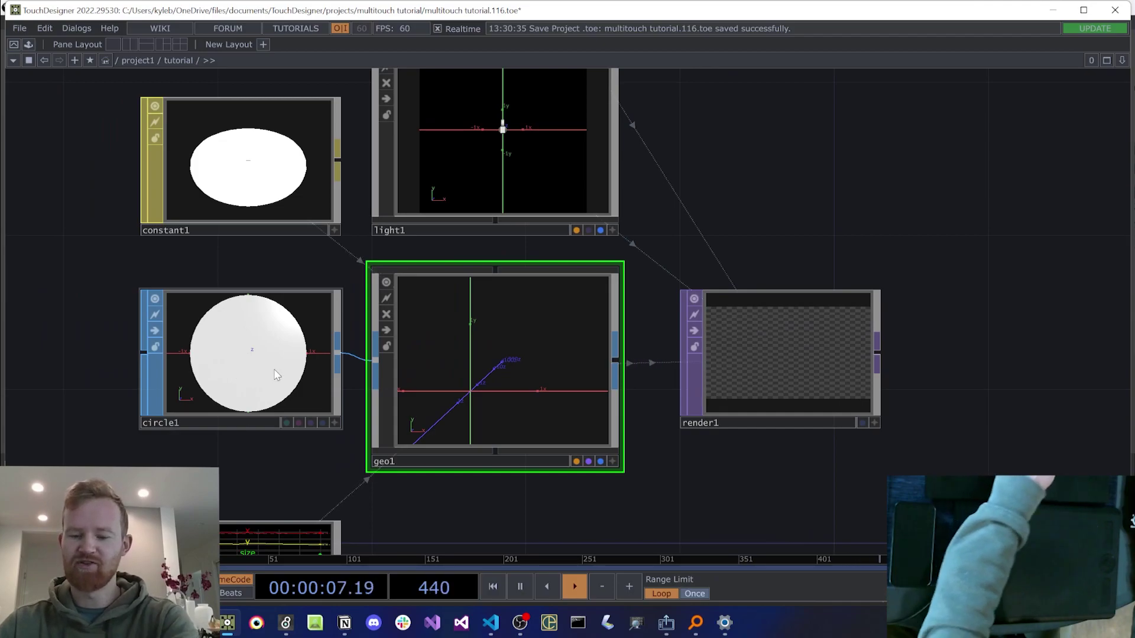
Step: Set both radius values of circle1 to .1 and save the project
left_click(276, 374)
key("p")
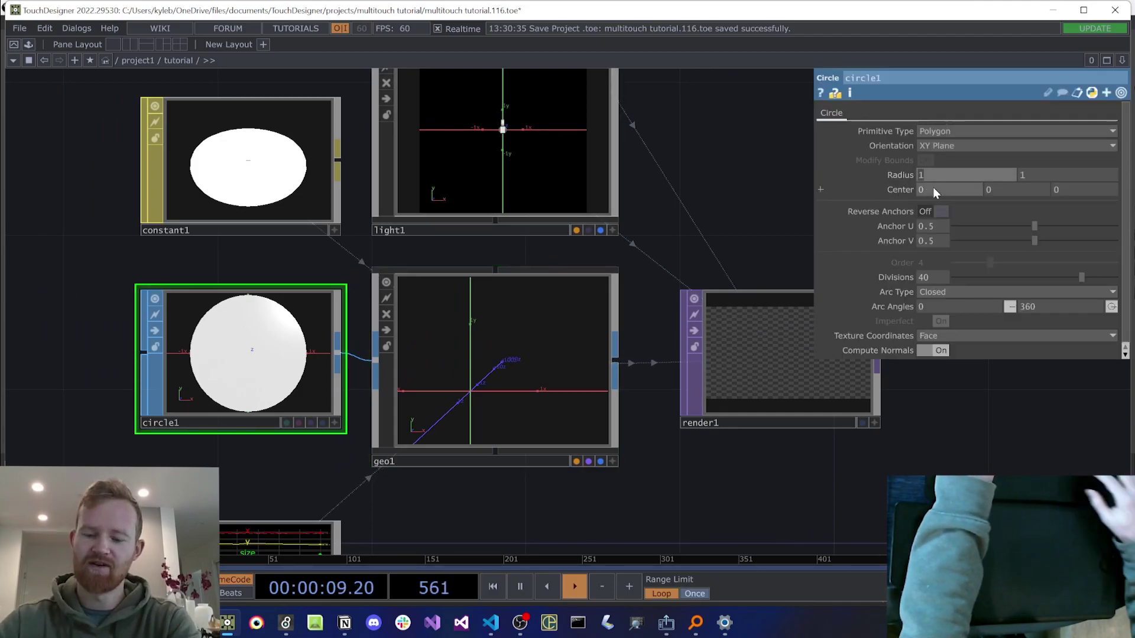
type(".1")
key("Tab")
type(".1")
key("Return")
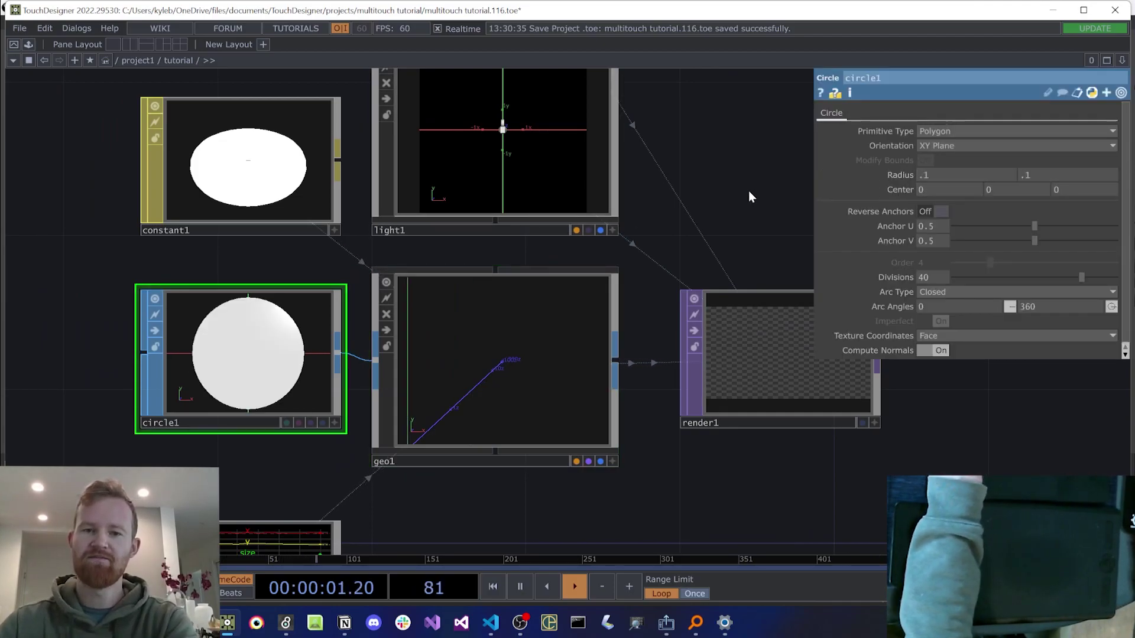
left_click_drag(747, 196, 643, 206)
key("ctrl+s")
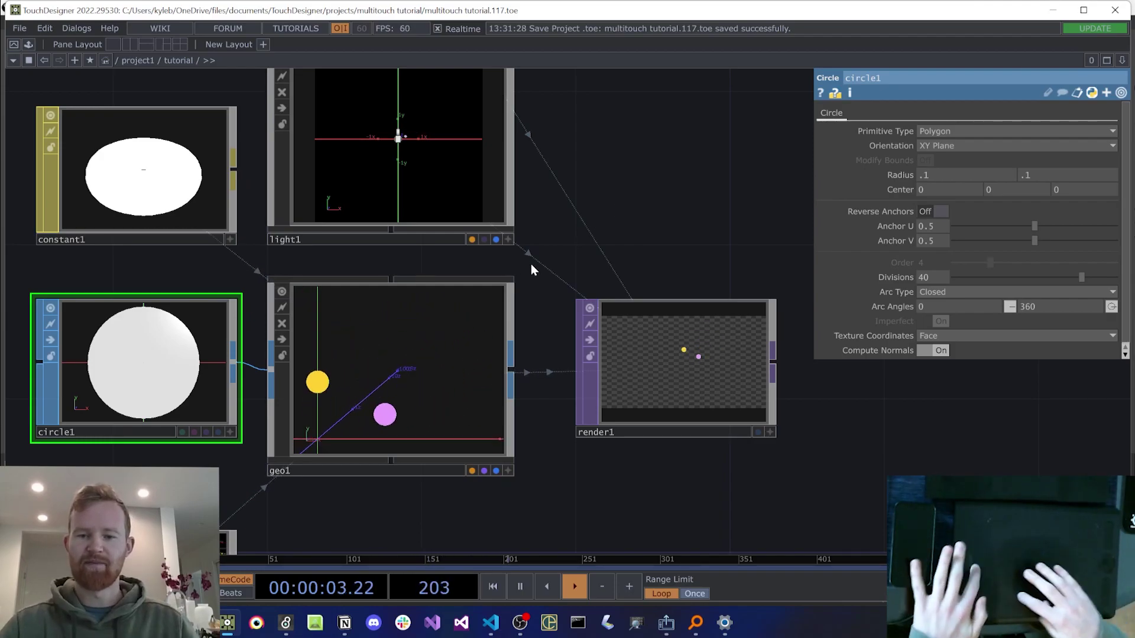
Step: Split the network editor into two side-by-side panes and append a Null TOP to render1's output
left_click(130, 44)
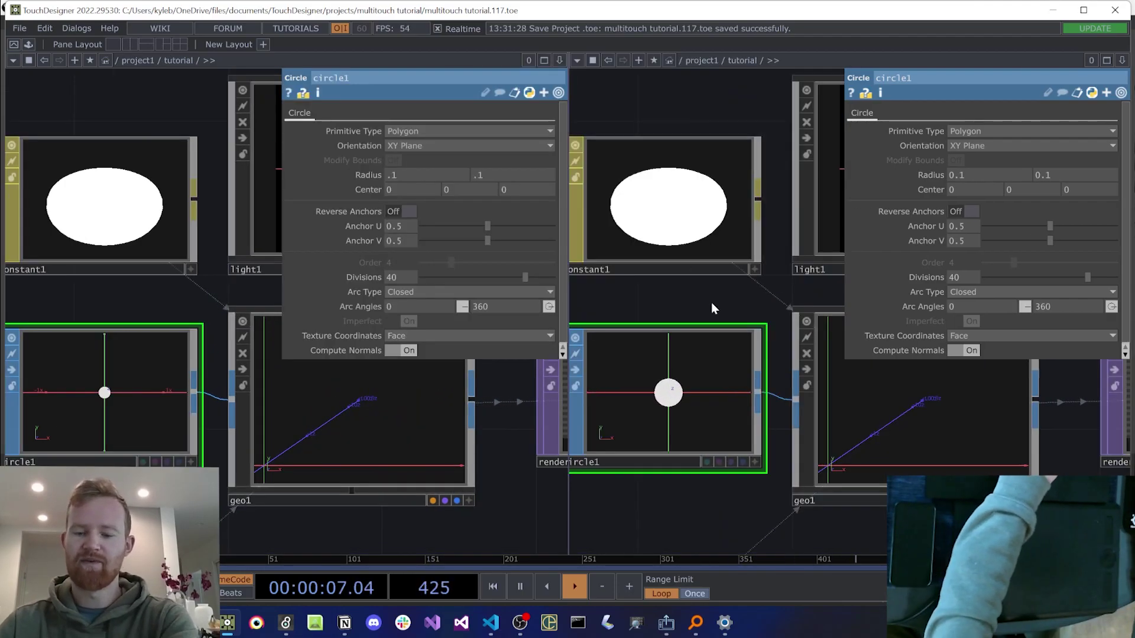
scroll(711, 302, "down", 5)
right_click(949, 335)
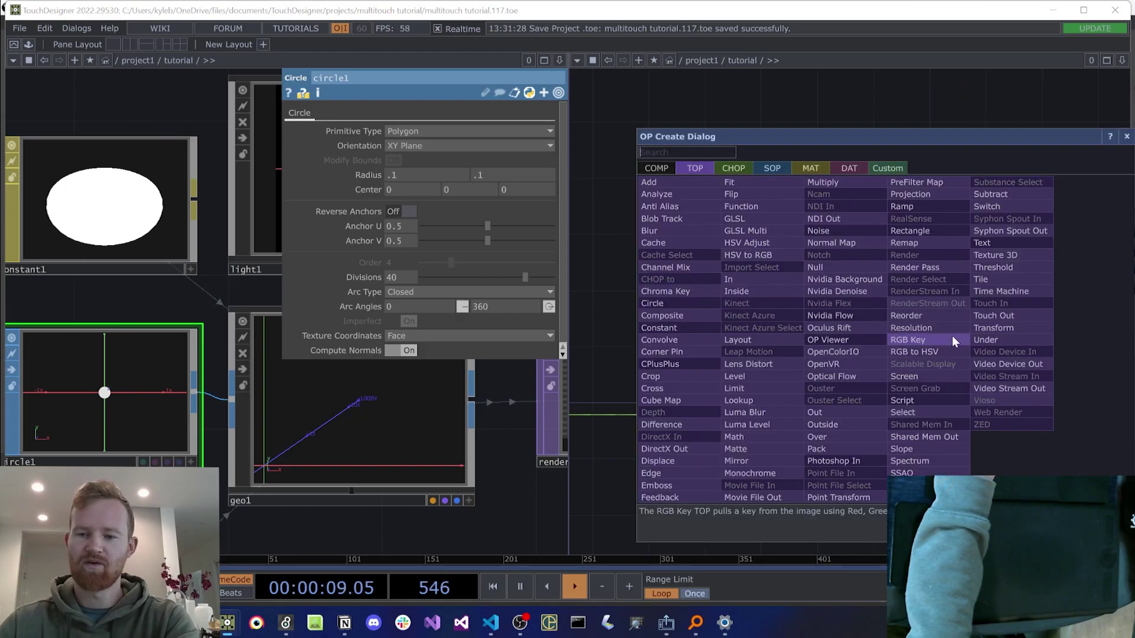
type("null")
key("Return")
left_click_drag(952, 335, 993, 337)
Step: Display the Null TOP's output in the second pane, save the project and widen the network pane
left_click(1017, 356)
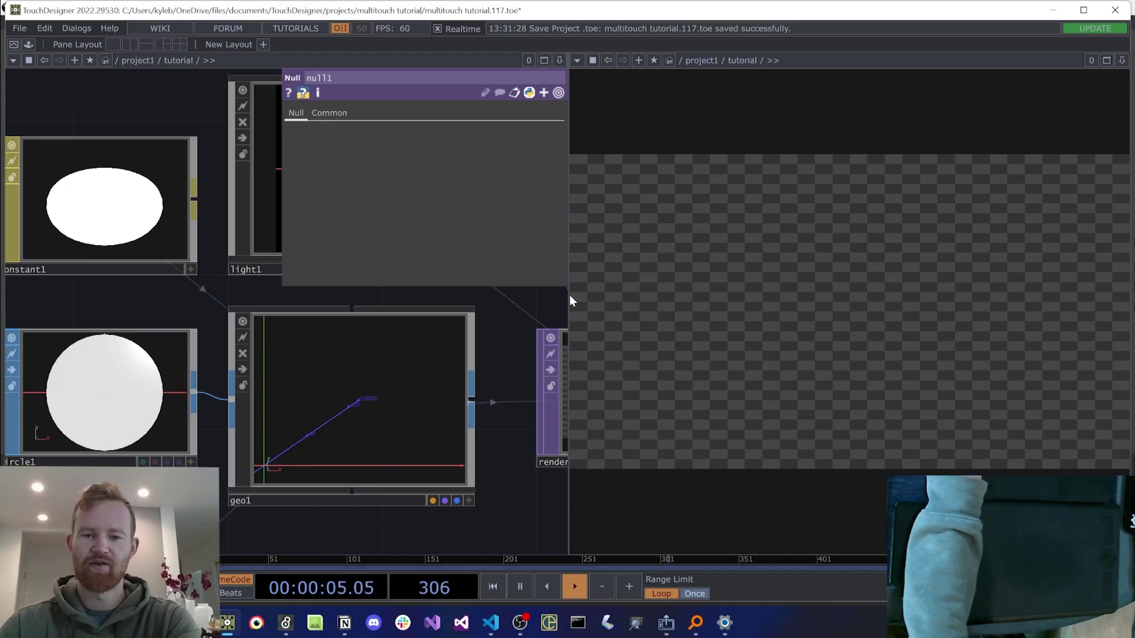
key("ctrl+s")
left_click_drag(569, 298, 627, 284)
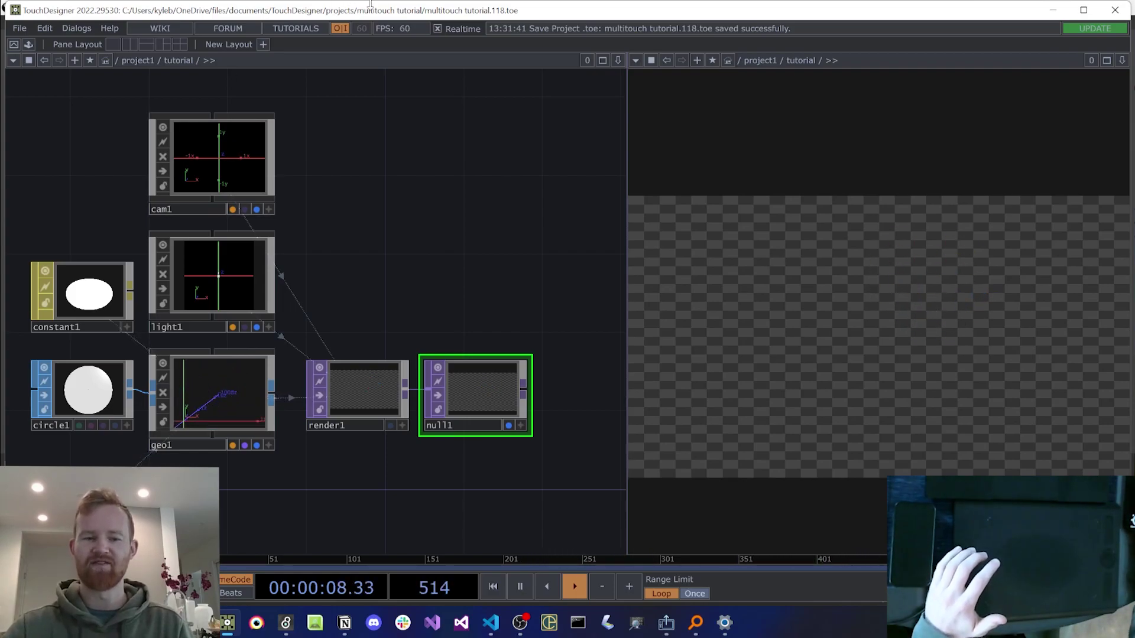
left_click_drag(544, 149, 546, 148)
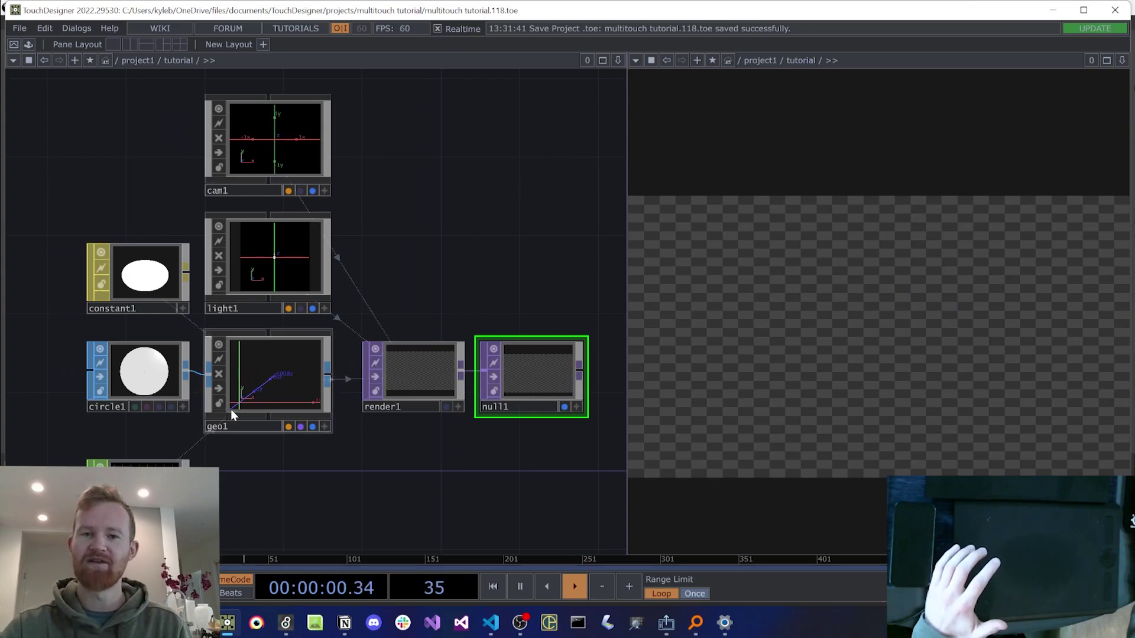
Step: Insert a Null CHOP between join1 and null_instancing, aligned with the wire
scroll(540, 195, "down", 4)
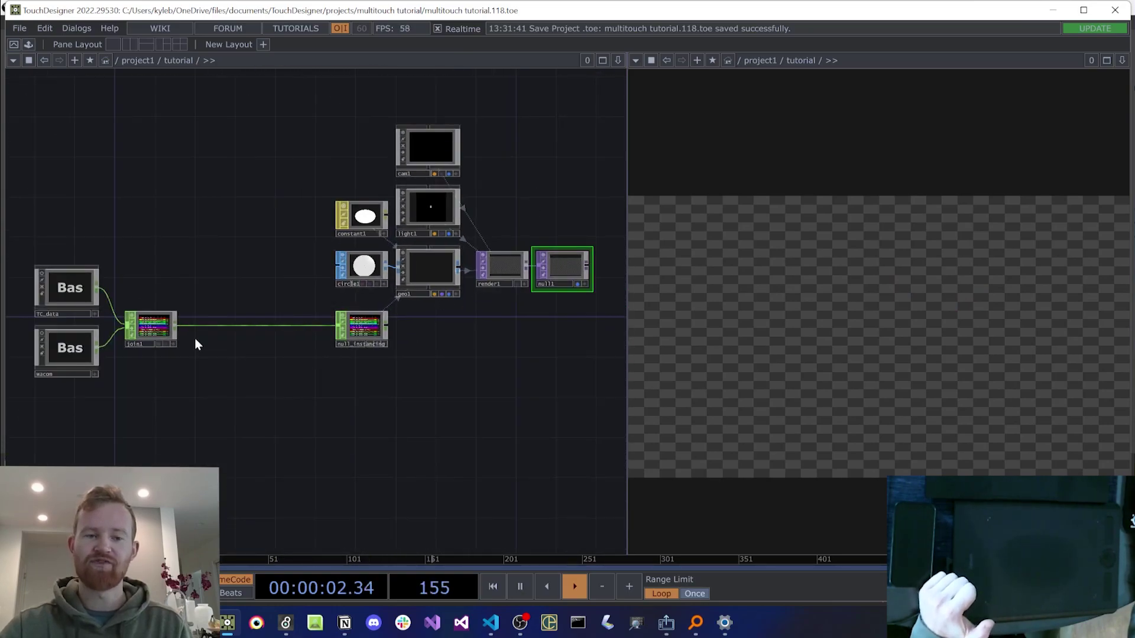
scroll(195, 345, "up", 5)
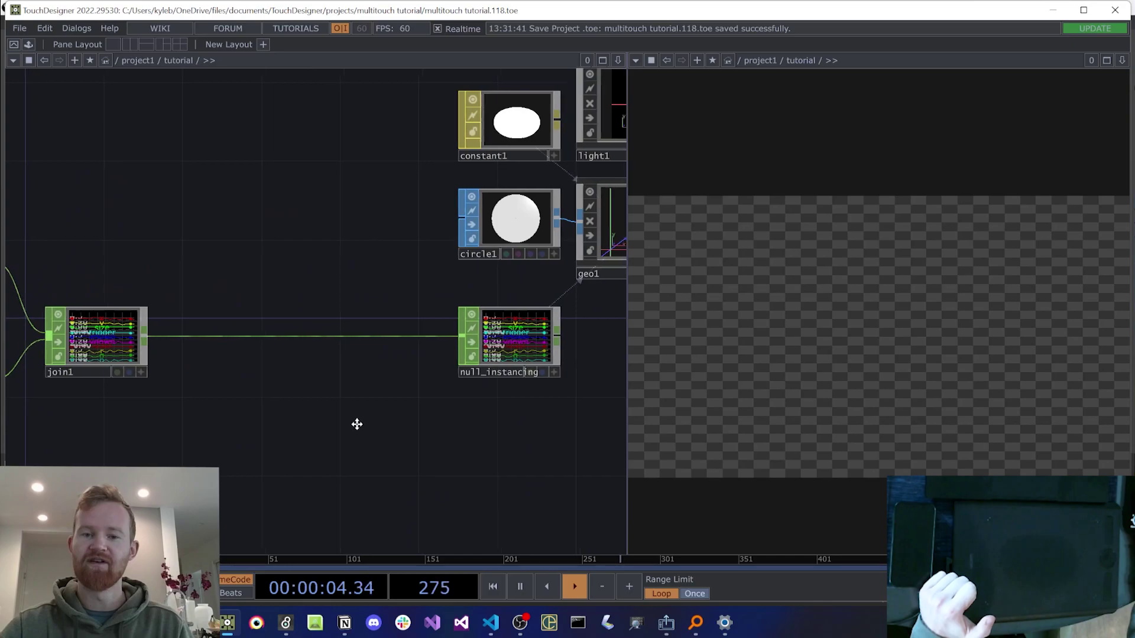
left_click_drag(355, 424, 218, 432)
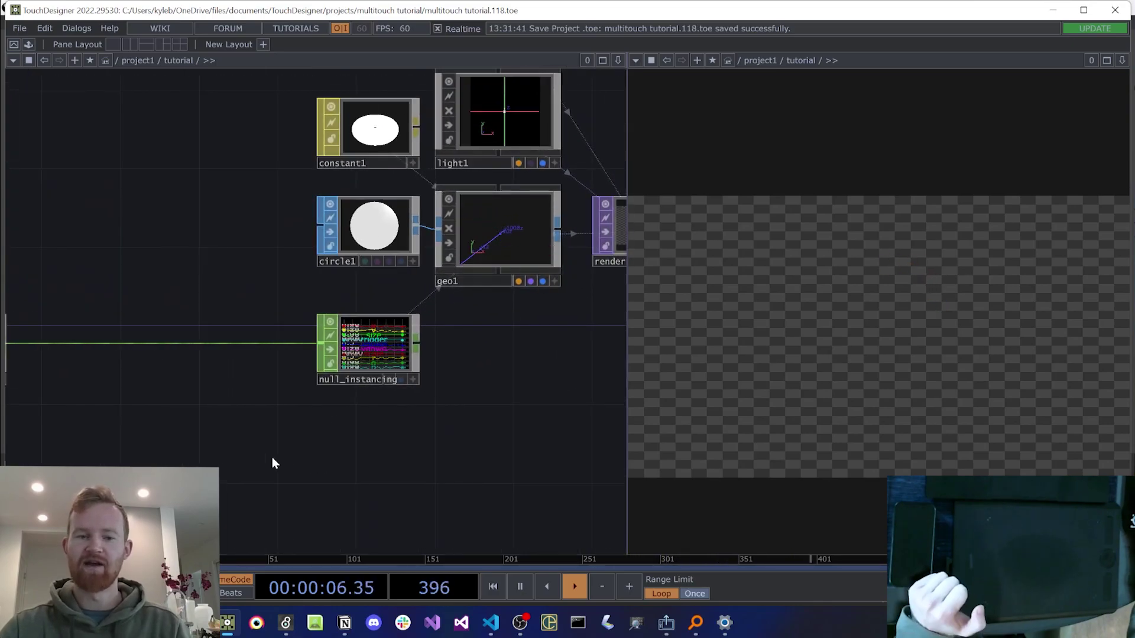
left_click_drag(273, 458, 402, 428)
scroll(264, 315, "up", 2)
right_click(264, 315)
left_click(289, 297)
left_click(307, 306)
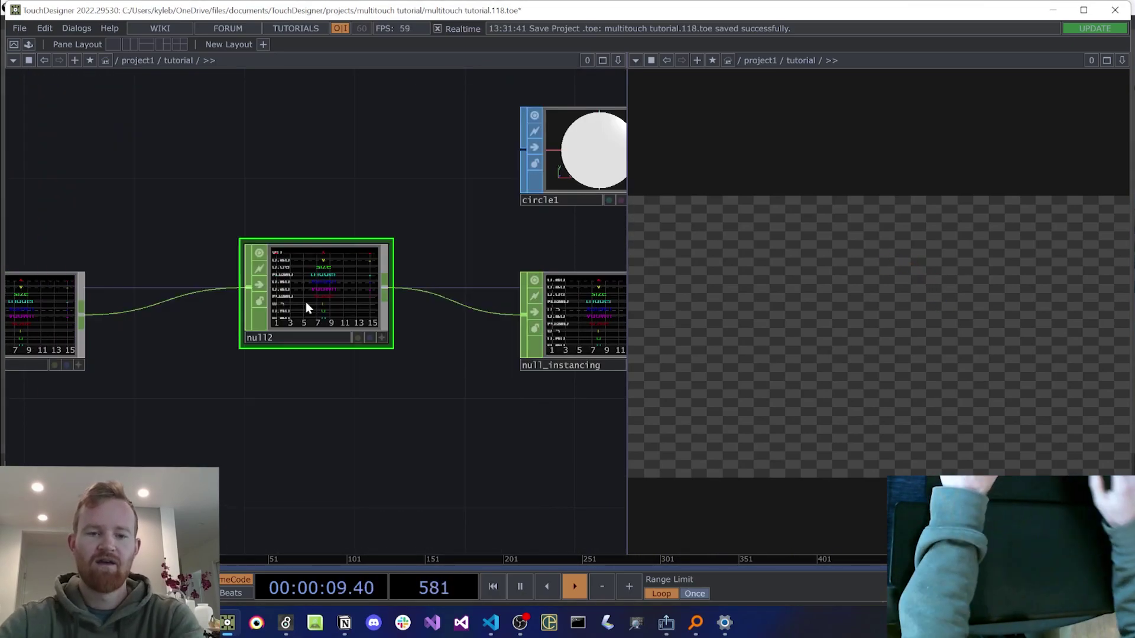
left_click(280, 324)
right_click(281, 324)
Step: Collapse the selected null2 into a Base component and rename the component prep_channels
right_click(230, 392)
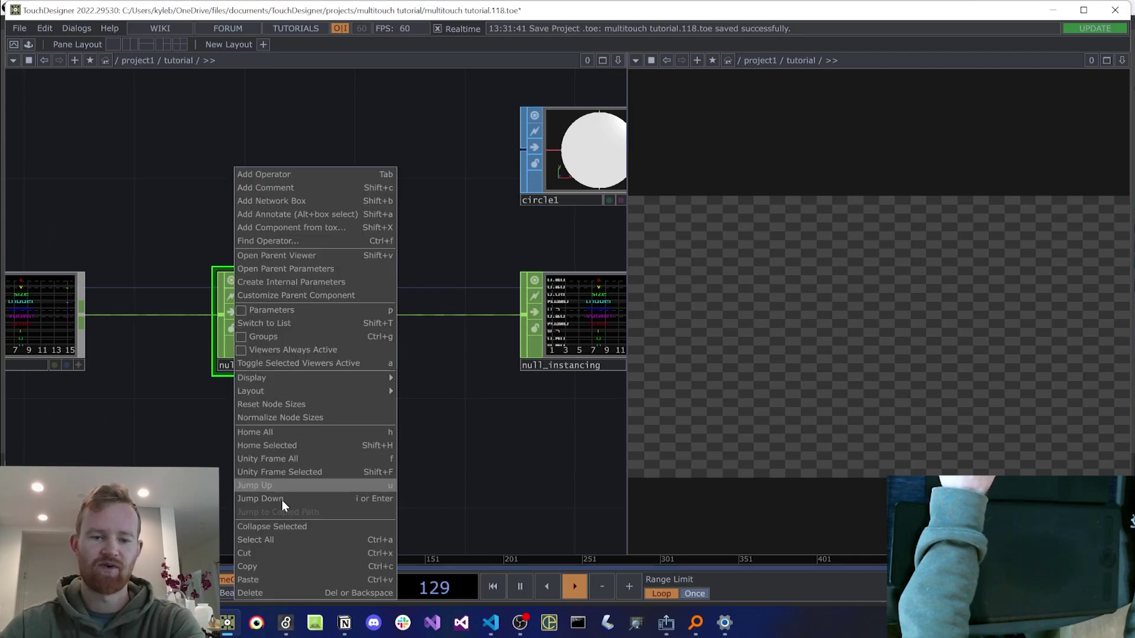
left_click(282, 526)
left_click(257, 367)
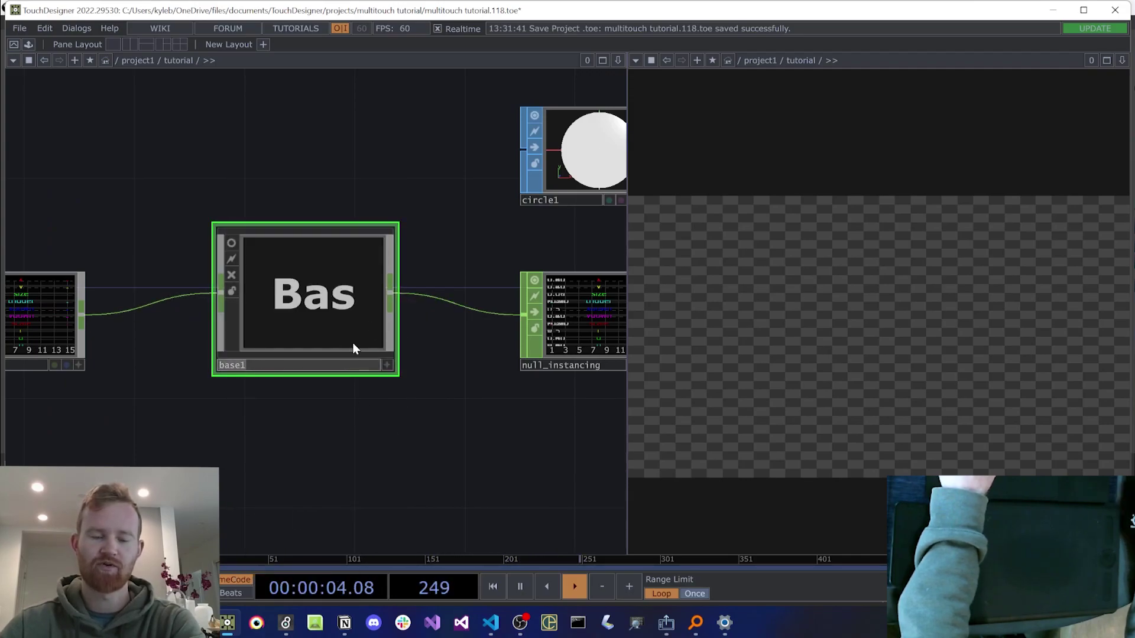
type("prep_chan")
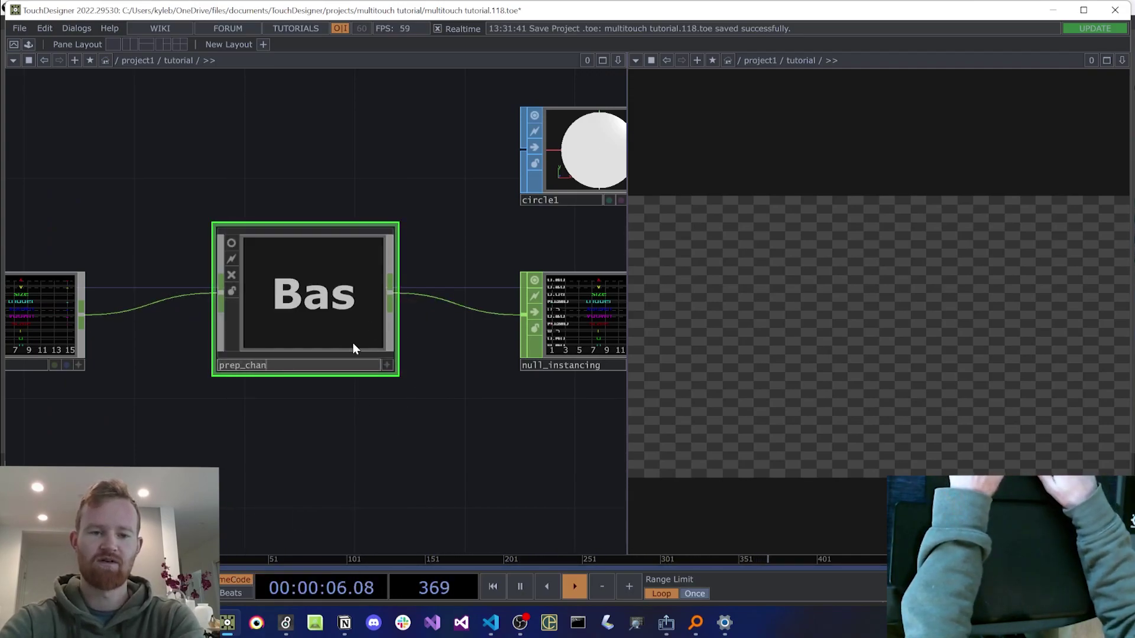
type("nels")
key("Return")
left_click_drag(317, 261, 235, 289)
Step: Inside prep_channels, delete null2 and place a Merge CHOP between in1 and out1
key("i")
key("Delete")
key("Tab")
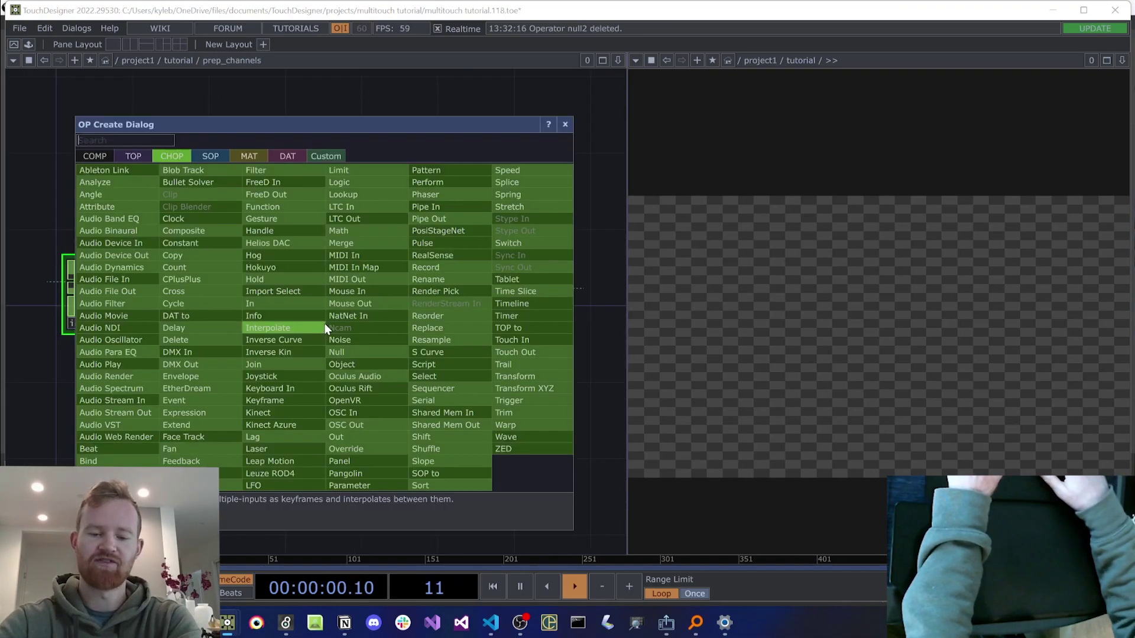
type("merg")
key("Return")
left_click(325, 324)
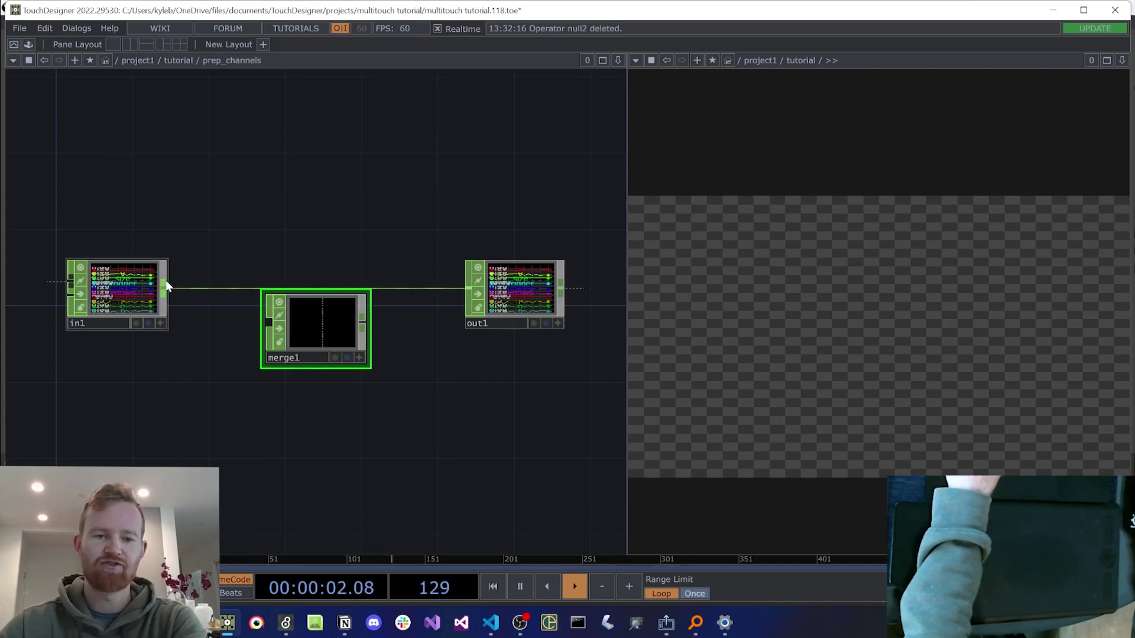
Step: Wire merge1 between in1 and out1, and space the nodes out with merge1 close to out1
left_click(275, 327)
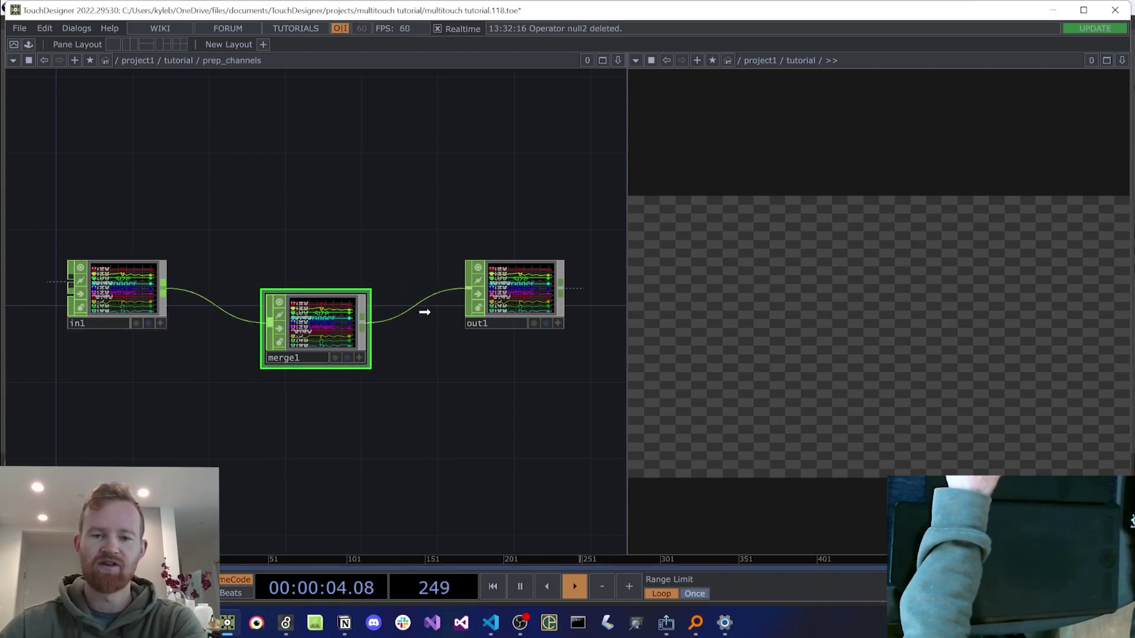
left_click_drag(430, 311, 423, 288)
left_click_drag(515, 290, 546, 286)
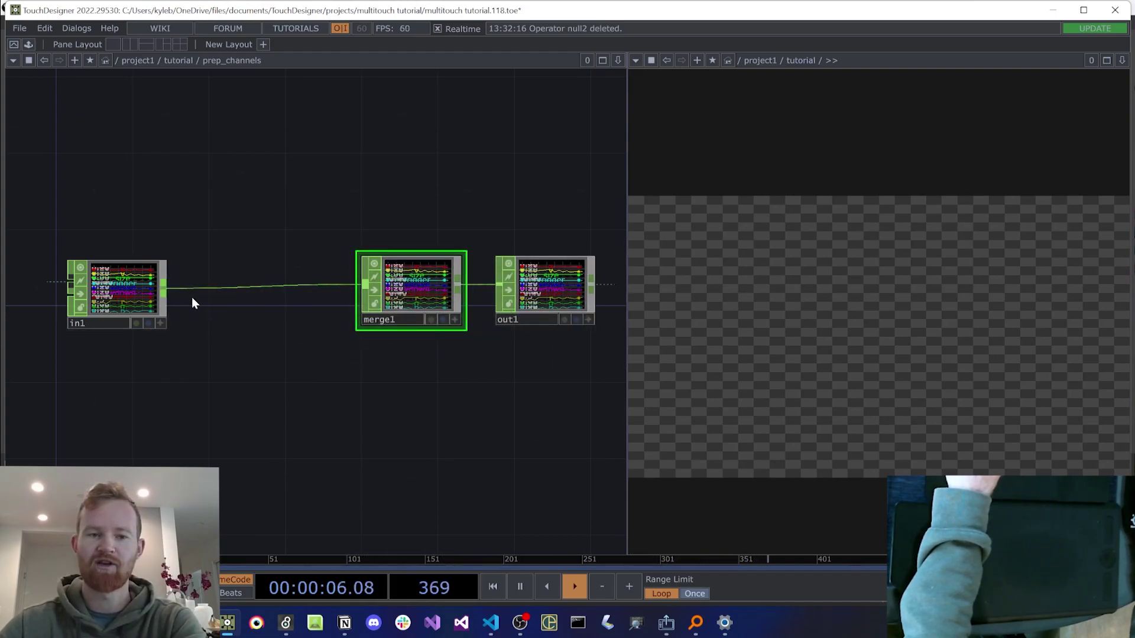
left_click_drag(316, 415, 363, 415)
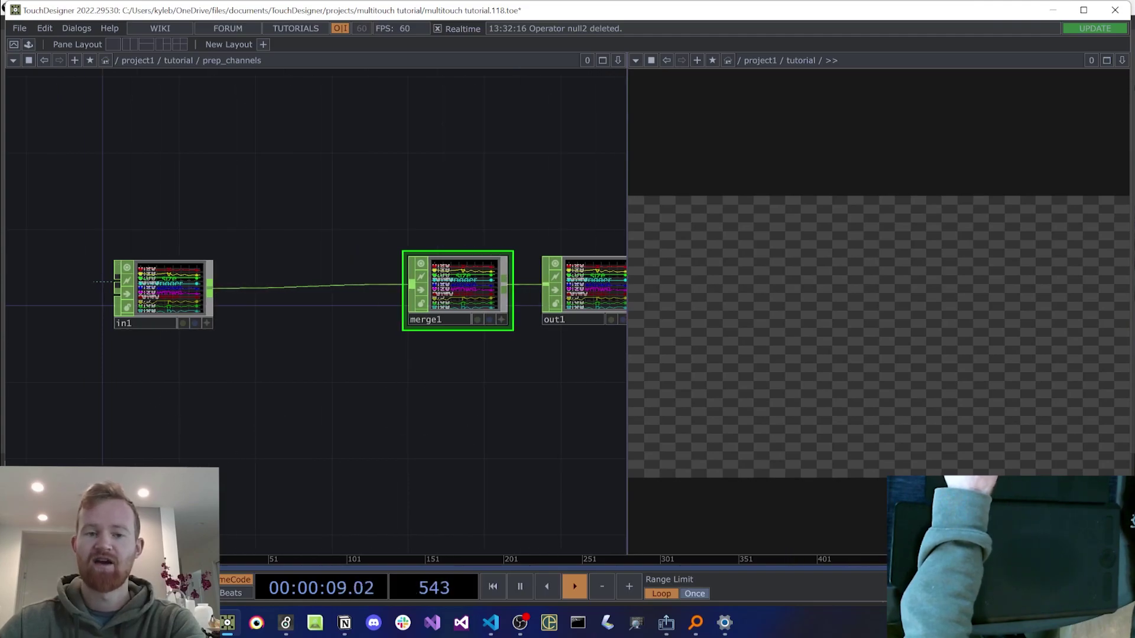
Step: Set merge1's Duplicate Names option to Keep Last
scroll(464, 284, "up", 5)
left_click(474, 146)
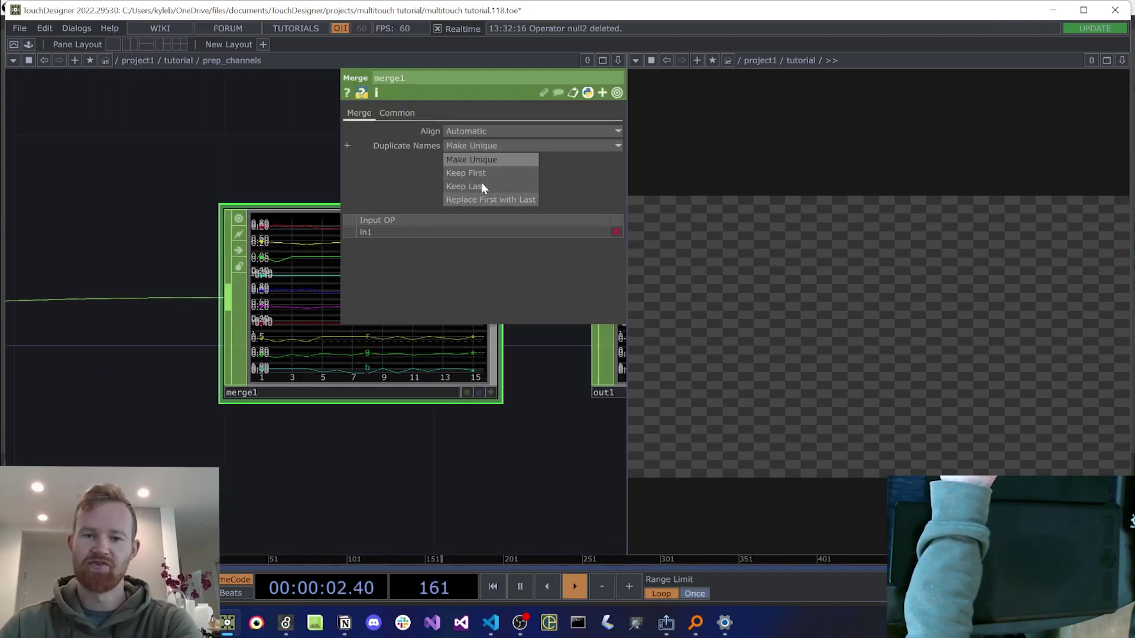
left_click(481, 184)
key("p")
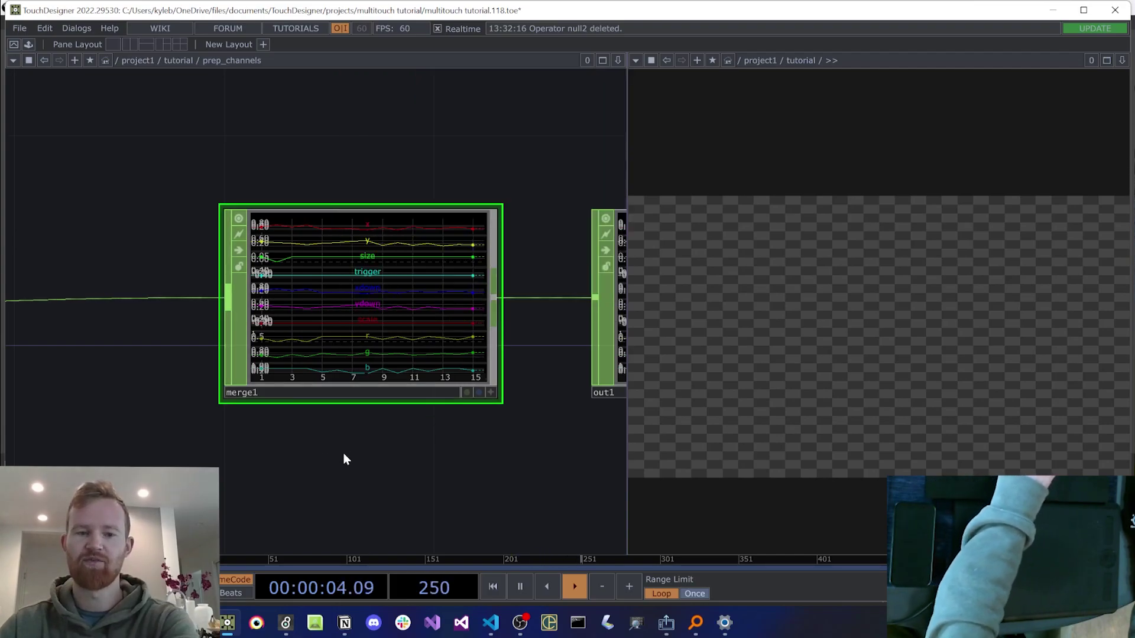
Step: Move in1 farther away from merge1 to make room, and save the project
scroll(340, 426, "down", 3)
left_click_drag(341, 424, 474, 394)
scroll(473, 395, "down", 3)
left_click_drag(184, 355, 103, 351)
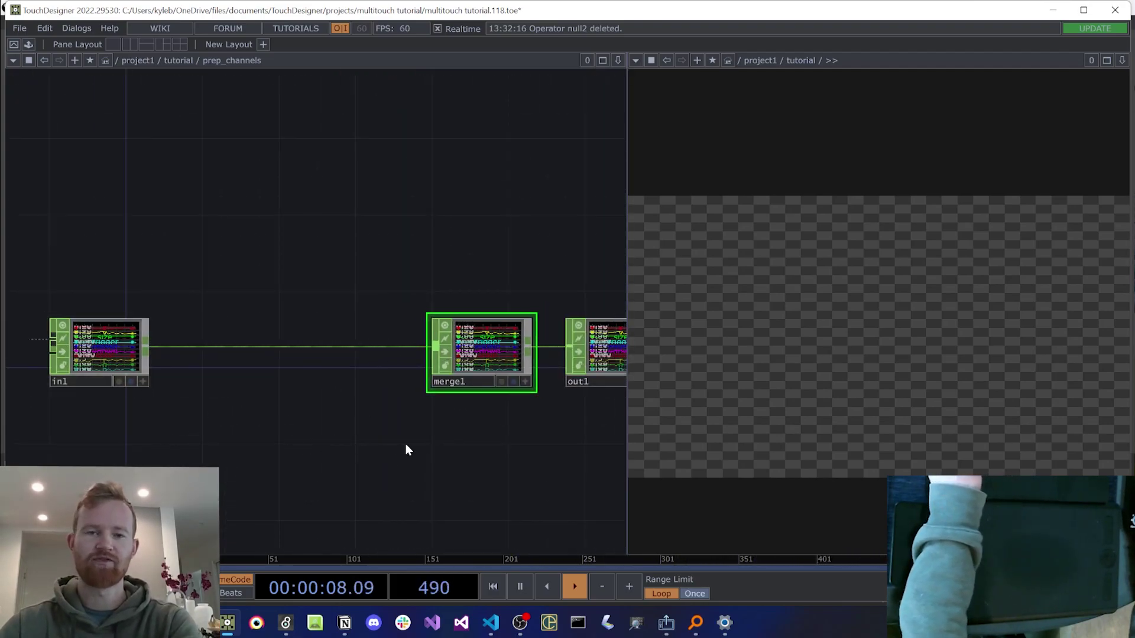
key("ctrl+s")
Step: Branch a Select CHOP off in1's output, place it below the main wire, and clear its channel names
right_click(154, 351)
type("se")
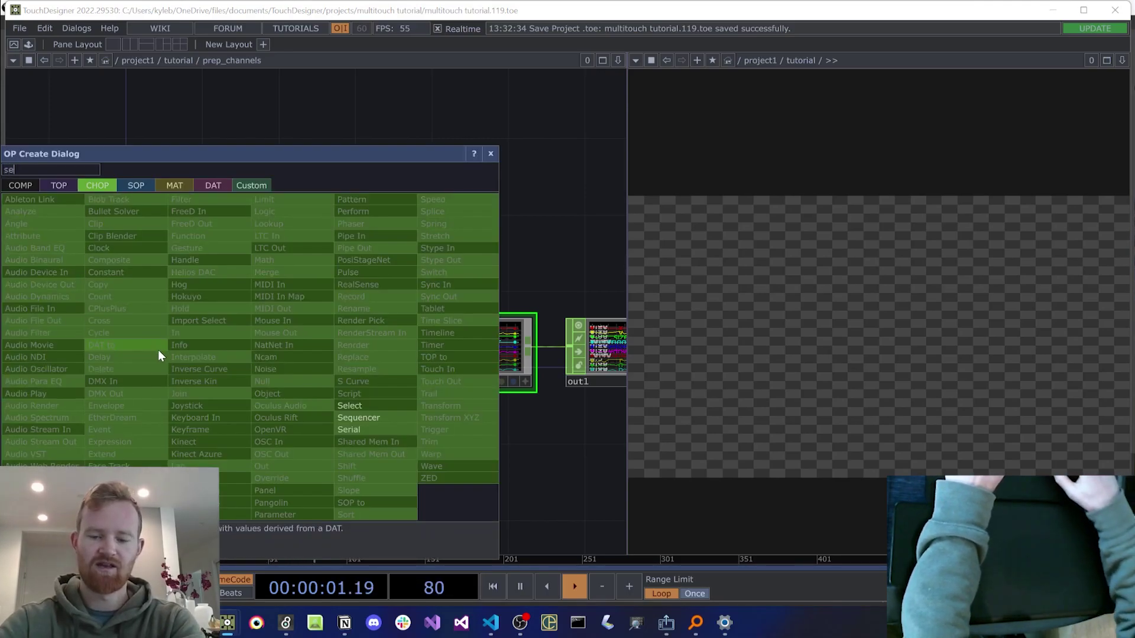
key("Return")
left_click(222, 403)
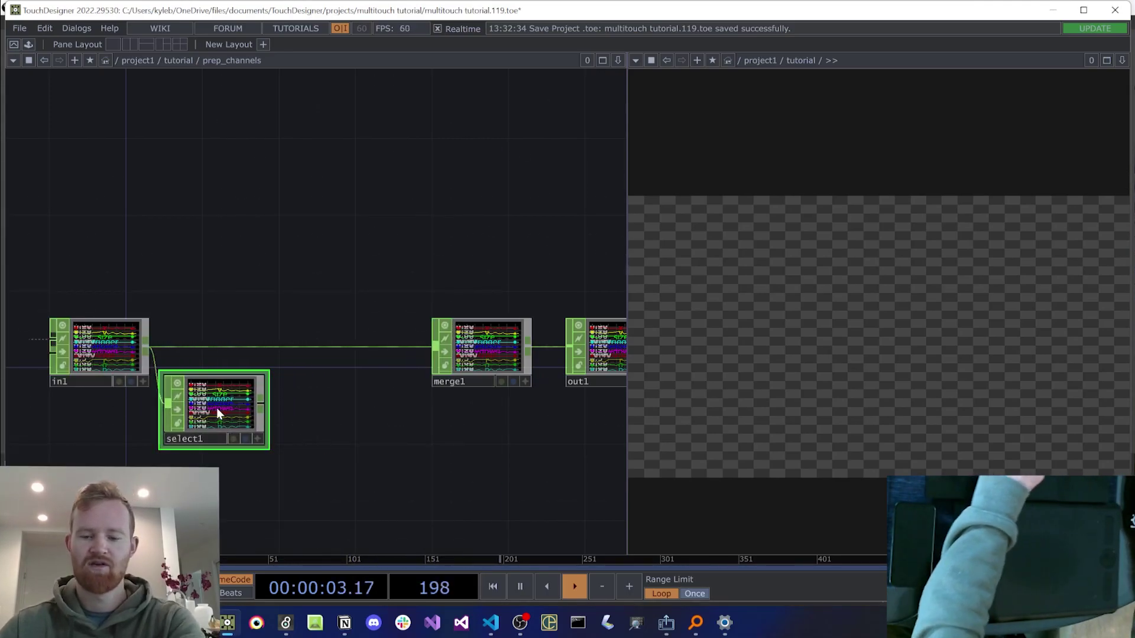
key("p")
key("BackSpace")
key("Return")
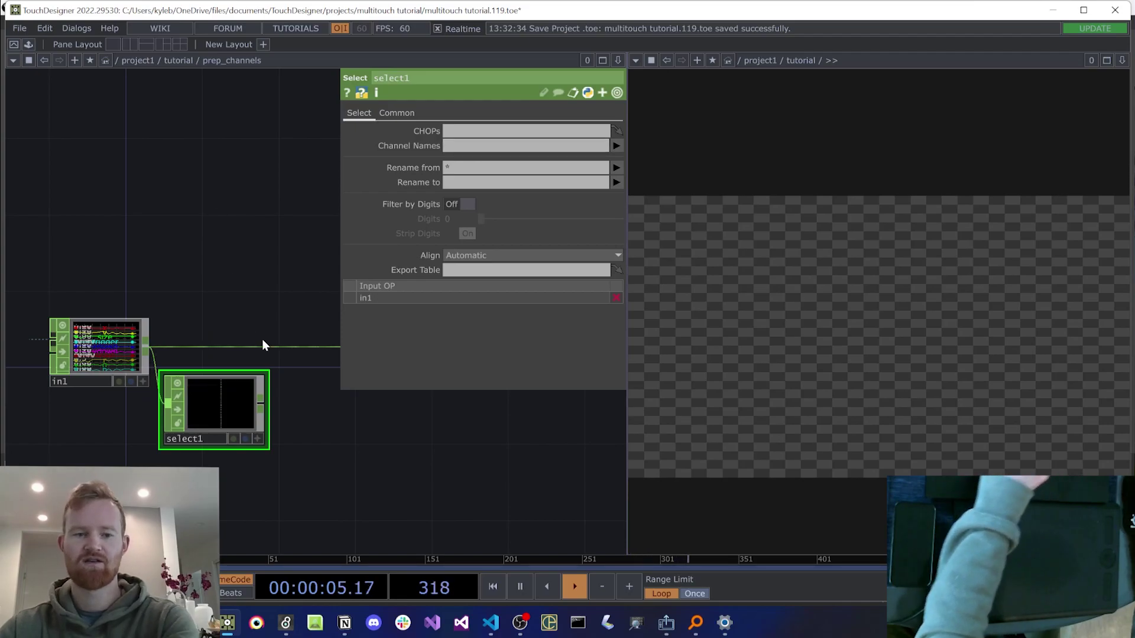
Step: Append a Math CHOP to select1, place it alongside, and connect its output to merge1
right_click(257, 400)
left_click(263, 400)
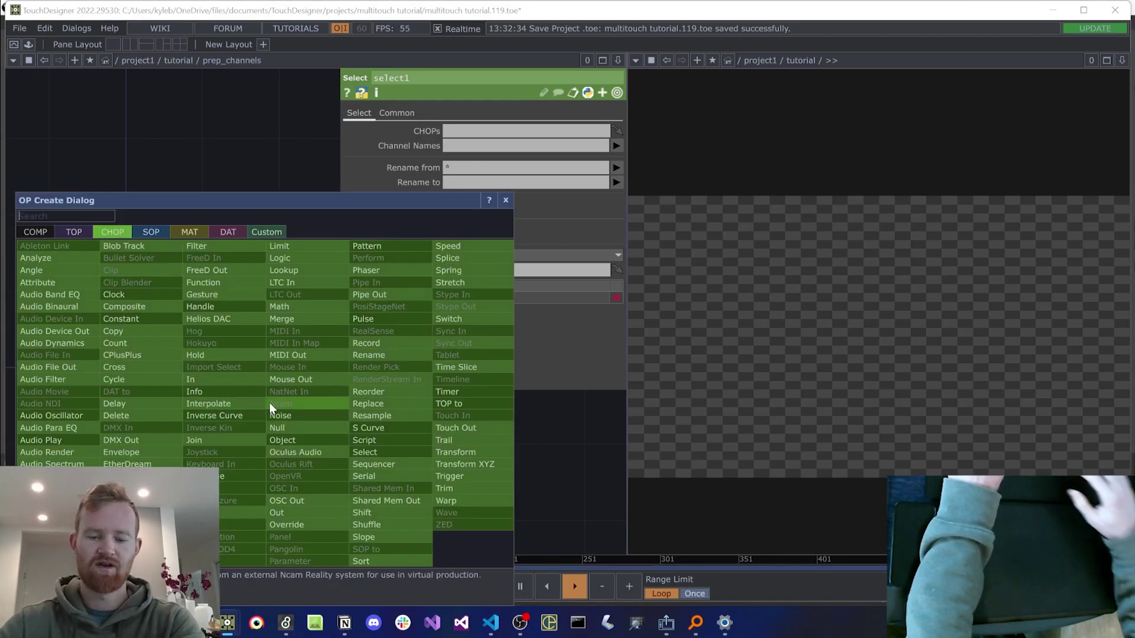
type("mer")
key("BackSpace")
key("BackSpace")
type("ath")
key("Return")
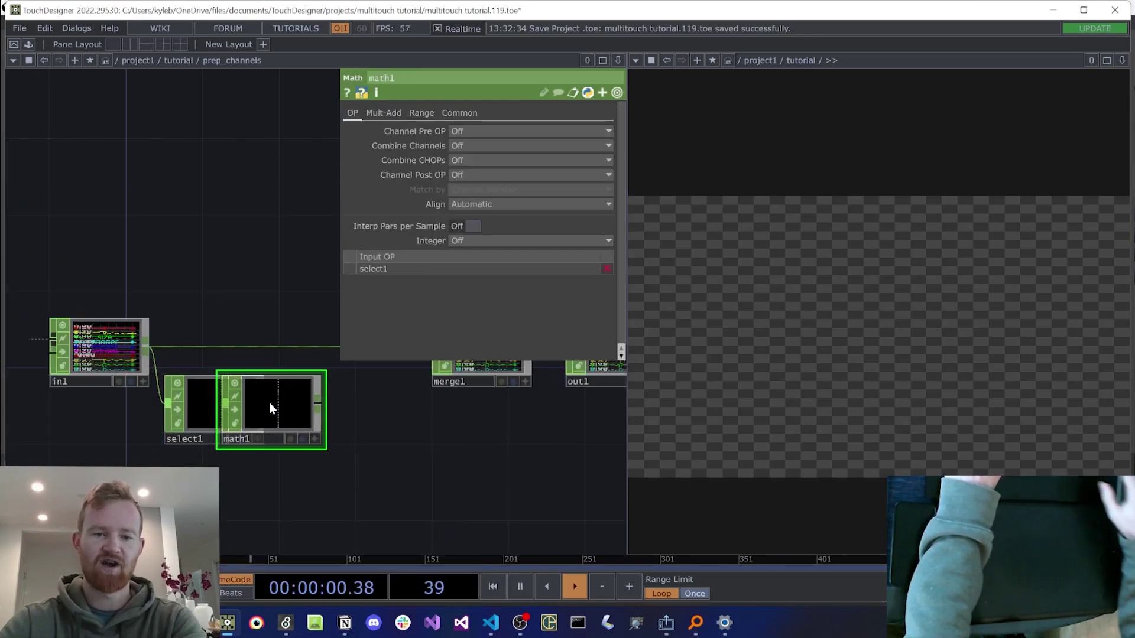
left_click_drag(279, 418, 339, 417)
key("p")
left_click_drag(426, 422, 396, 368)
Step: Duplicate the select1 and math1 pair twice, stacking the copies below the original
left_click(205, 347, "ctrl")
key("ctrl+c")
key("ctrl+v")
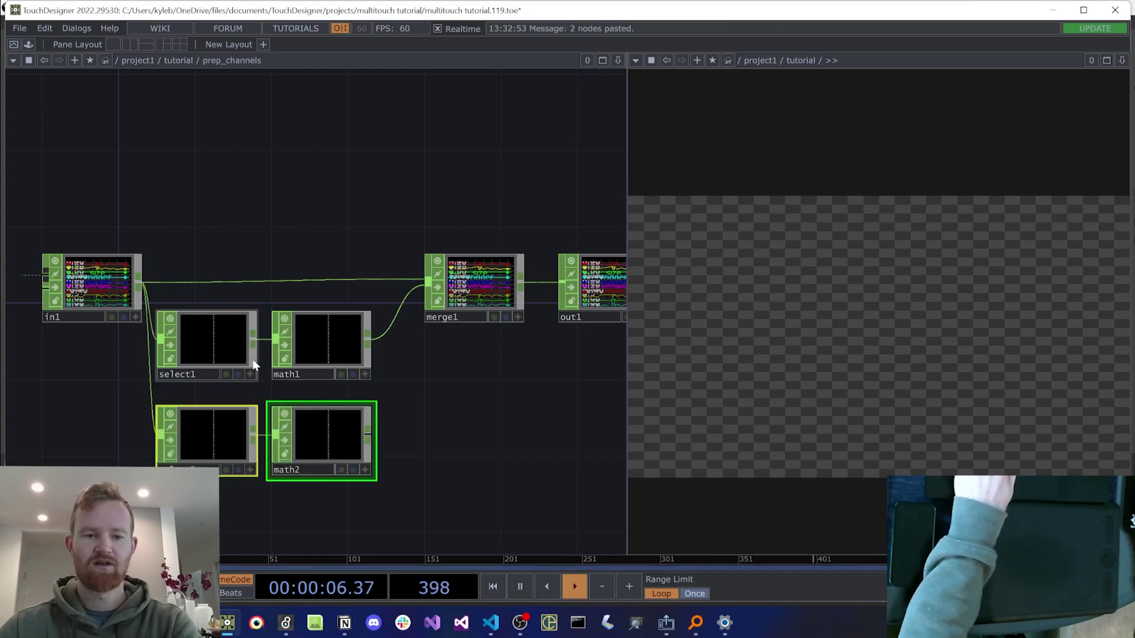
key("ctrl+v")
left_click_drag(431, 451, 431, 375)
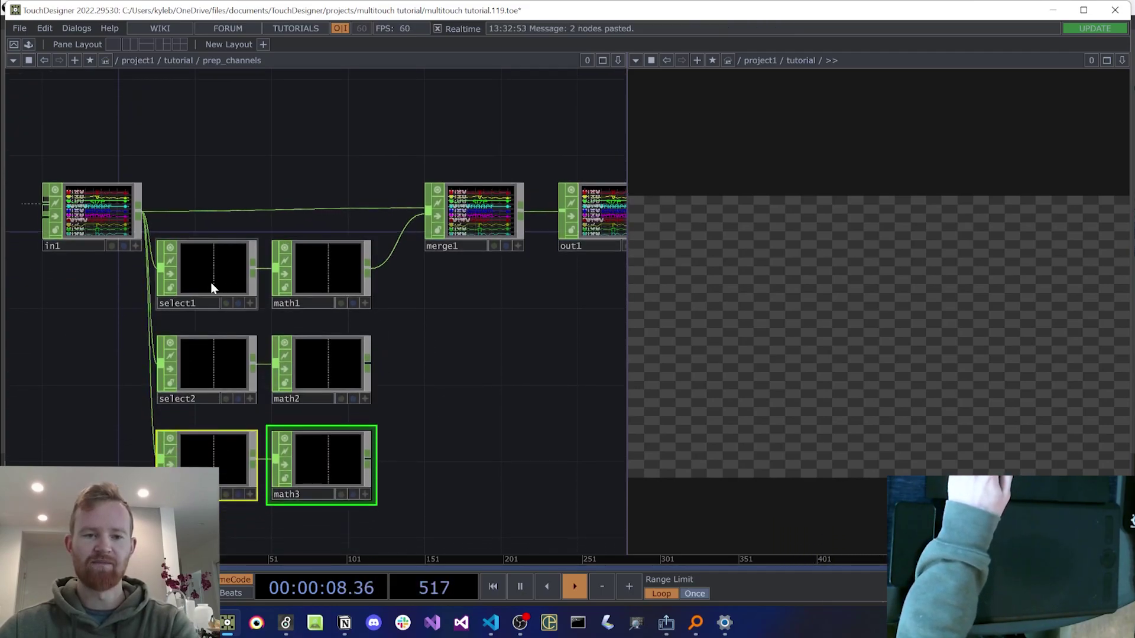
left_click(445, 419)
Step: Set select1's channel names to x
left_click(233, 276)
key("p")
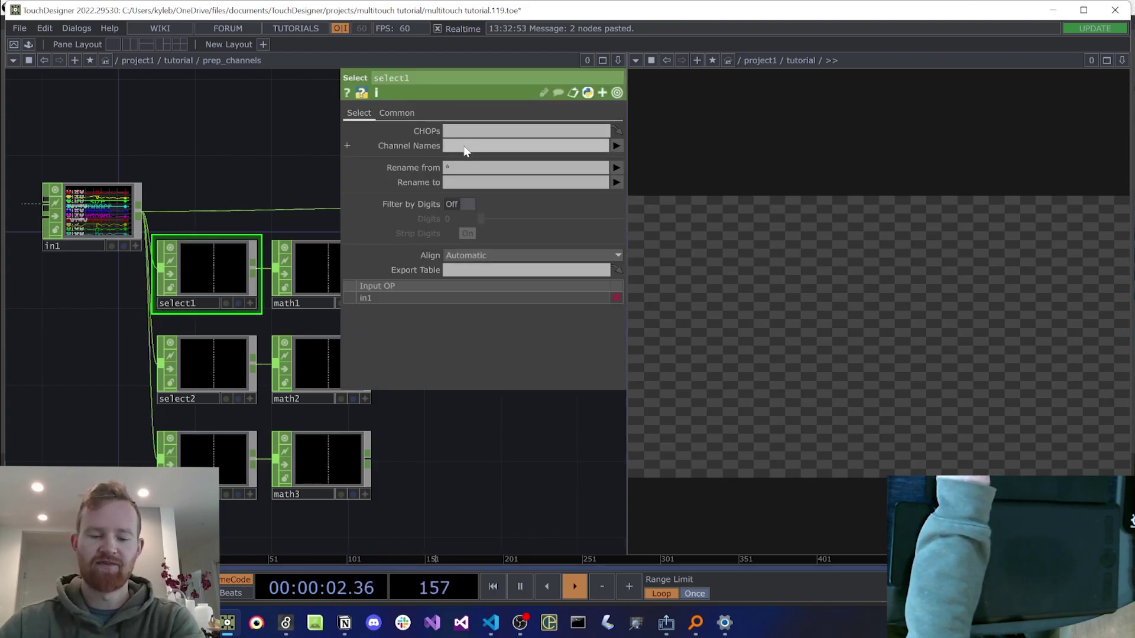
key("Return")
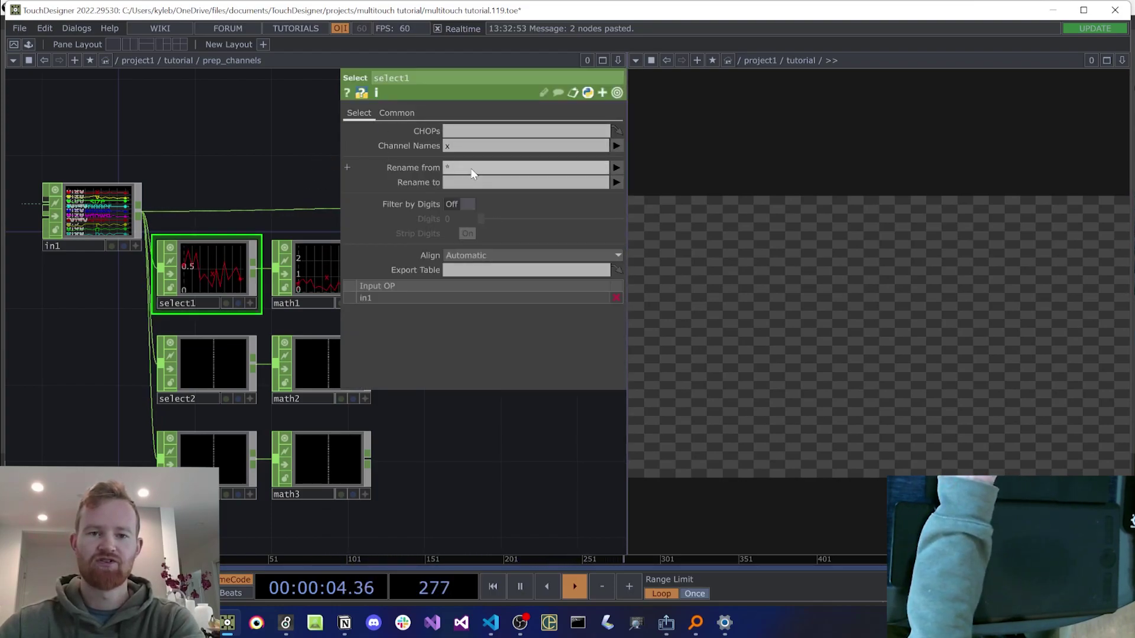
Step: Set math1's To Range to -1 and 1, and save the project
left_click_drag(445, 423, 348, 455)
left_click(223, 288)
scroll(237, 290, "up", 5)
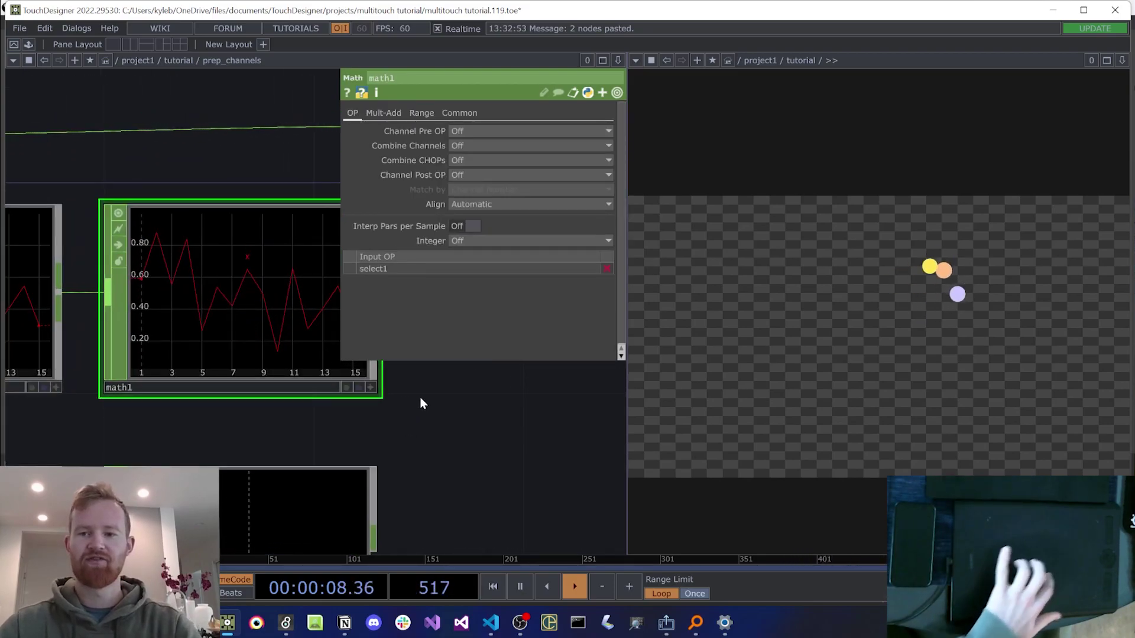
left_click(418, 115)
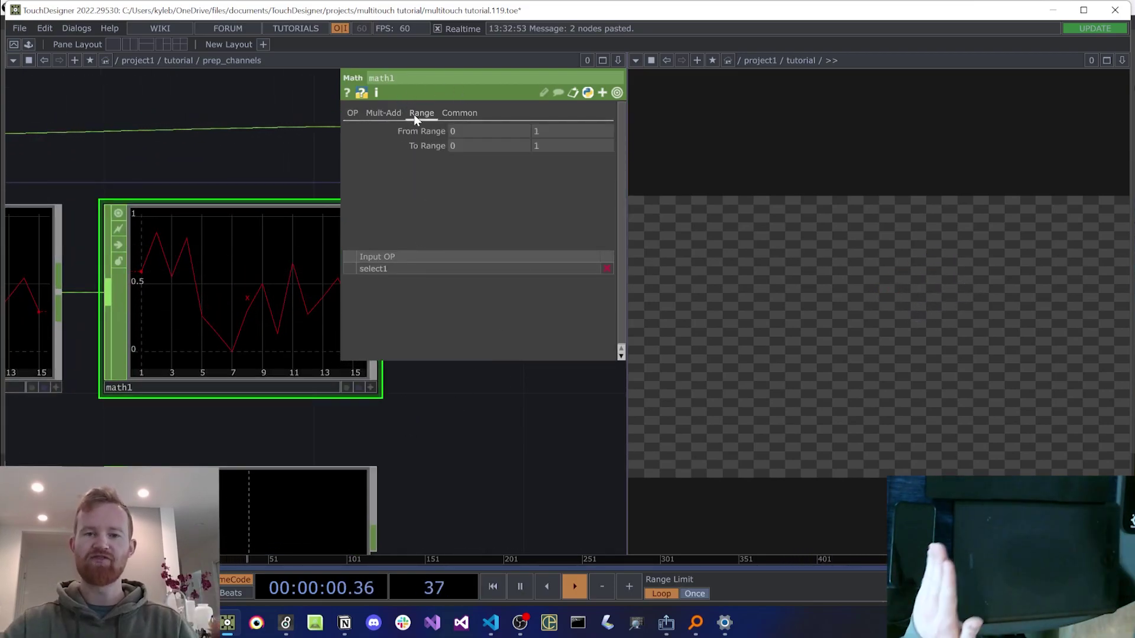
left_click(494, 145)
type("-1")
key("Return")
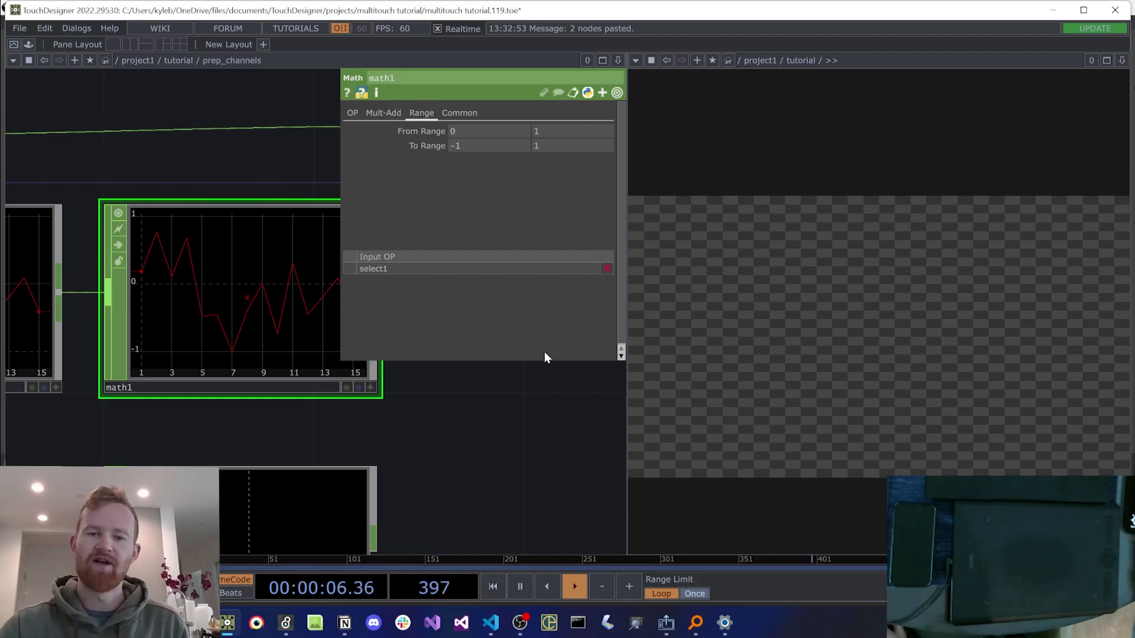
key("ctrl+s")
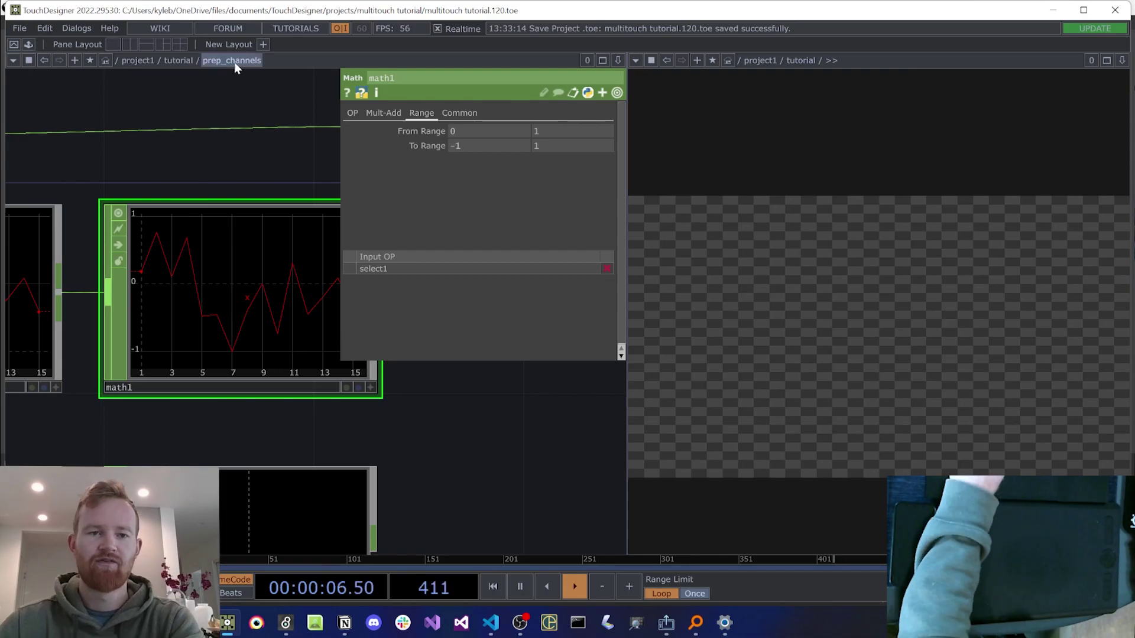
Step: Add a two-value Float custom parameter named position scale to the prep_channels component
right_click(235, 63)
left_click(282, 136)
left_click(251, 93)
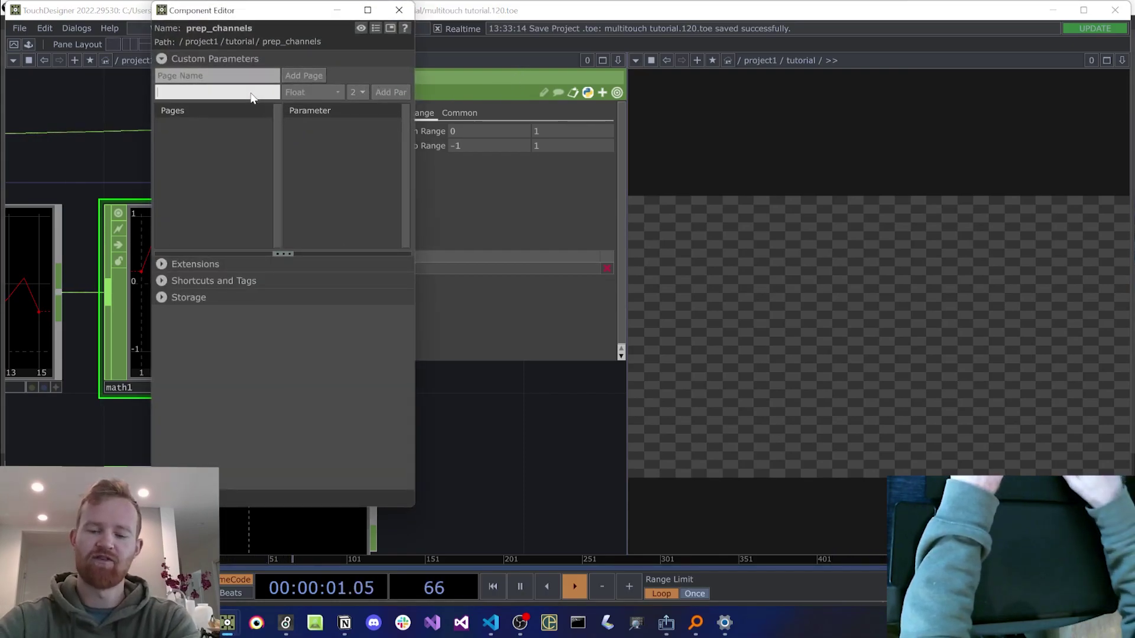
type("position scale")
left_click(396, 93)
left_click(399, 10)
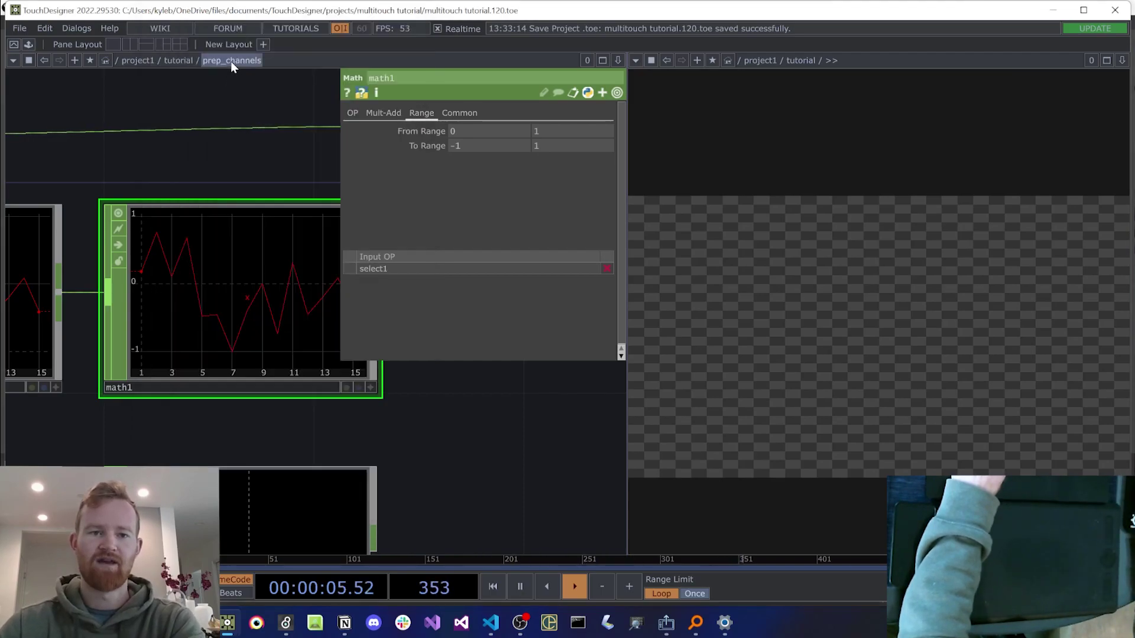
Step: Open prep_channels' parameters in a floating window and expand the custom position scale parameter
right_click(230, 62)
left_click(278, 8)
left_click_drag(252, 21, 115, 65)
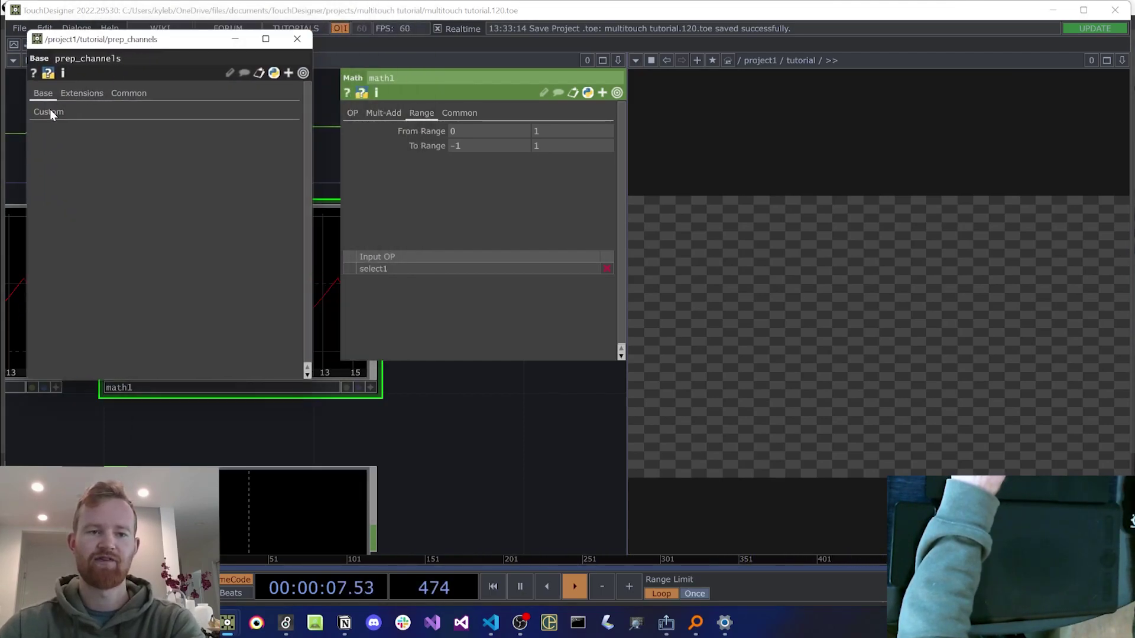
left_click(125, 131)
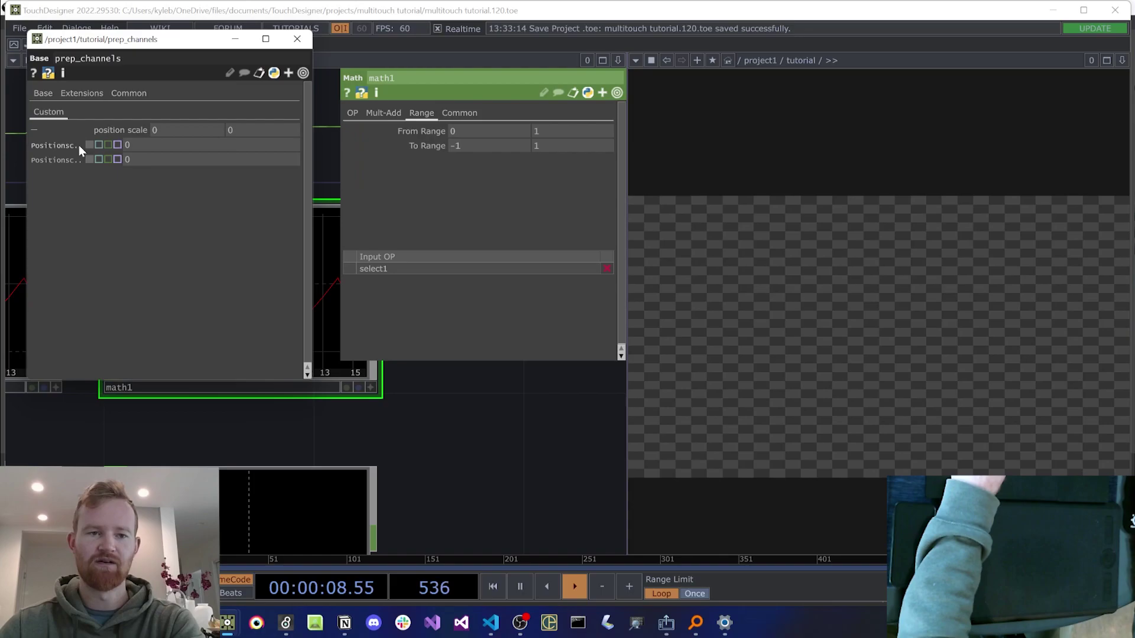
Step: Reference parent().par.Positionscale1 in both To Range values of math1, with a minus sign before the first expression
left_click_drag(461, 148, 461, 147)
left_click(473, 143)
left_click(437, 148)
left_click(472, 162)
key("ctrl+c")
left_click(459, 173)
key("ctrl+v")
key("Return")
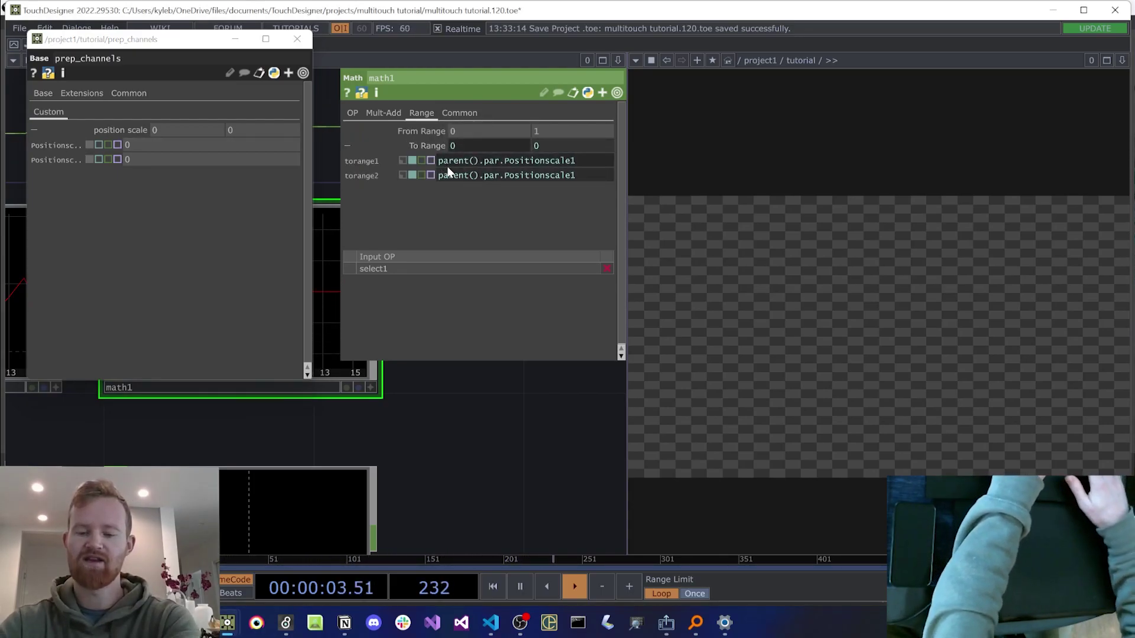
left_click(439, 161)
type("-")
left_click_drag(482, 392, 485, 397)
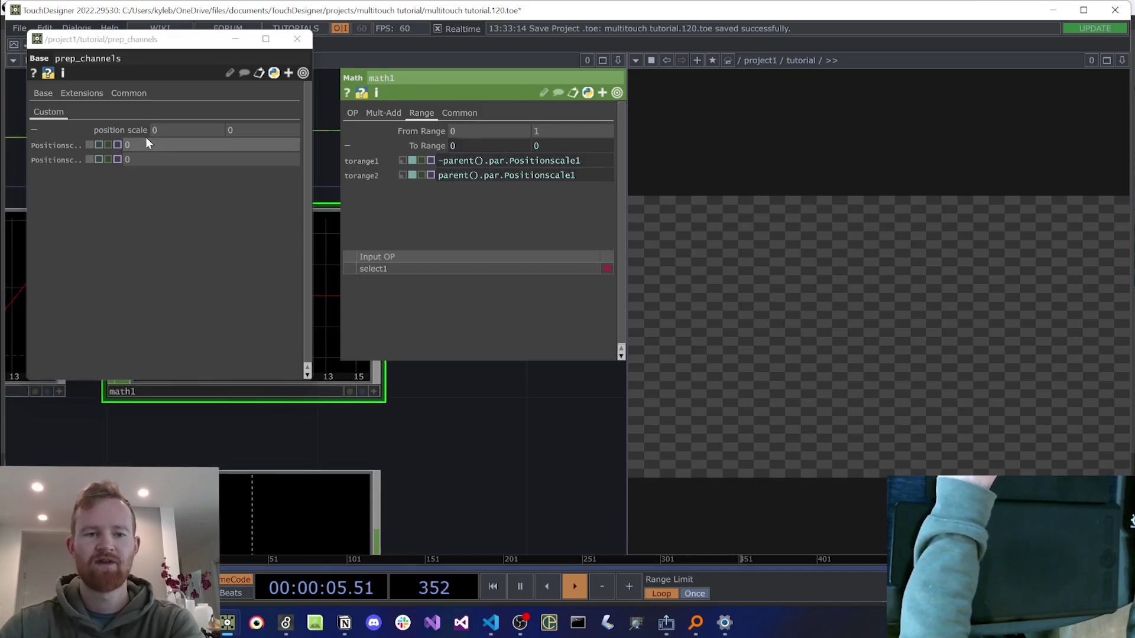
Step: Set the first position scale value of prep_channels to 2 and save the project
middle_click_drag(161, 127, 161, 132)
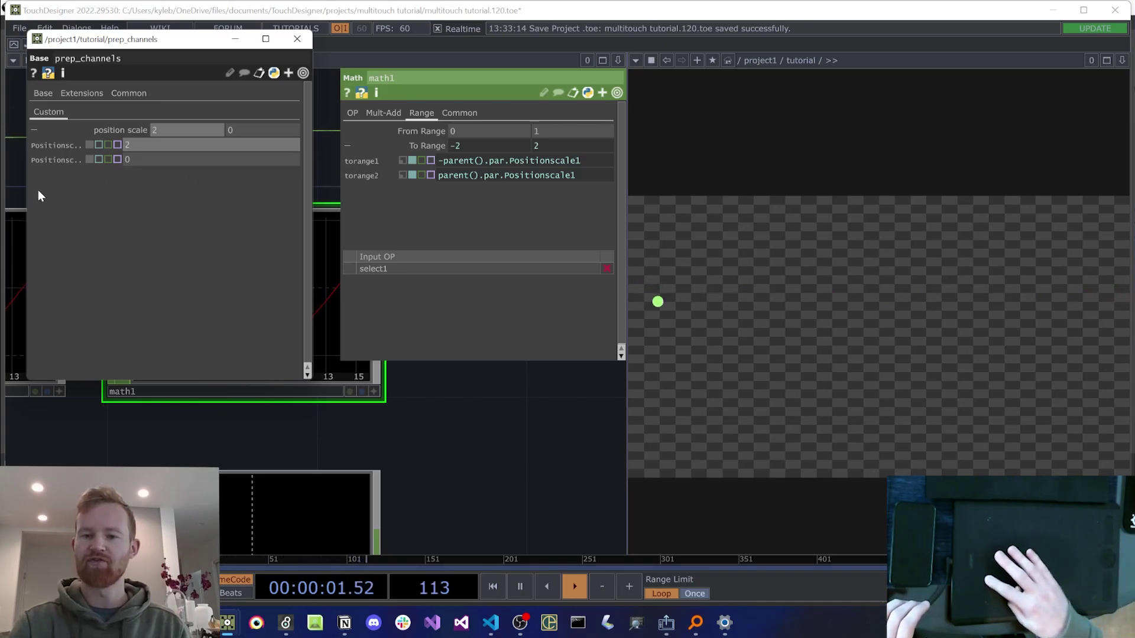
key("ctrl+s")
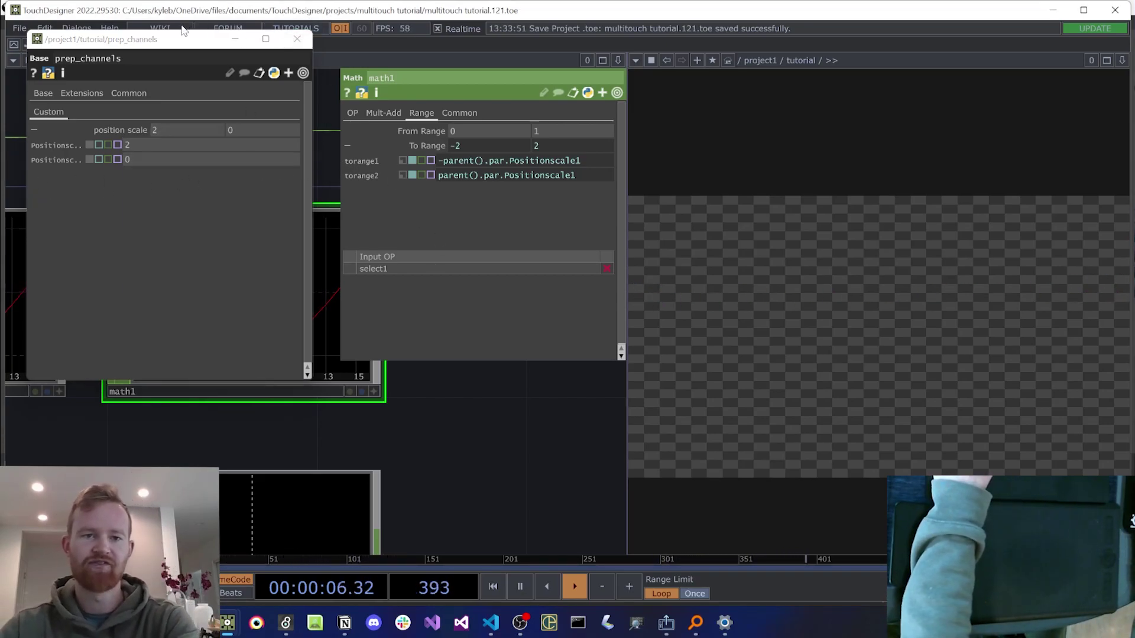
Step: Move the floating parameter window clear of the network and fill in the channel name for select2
left_click_drag(183, 32, 709, 114)
scroll(449, 378, "down", 3)
left_click(140, 392)
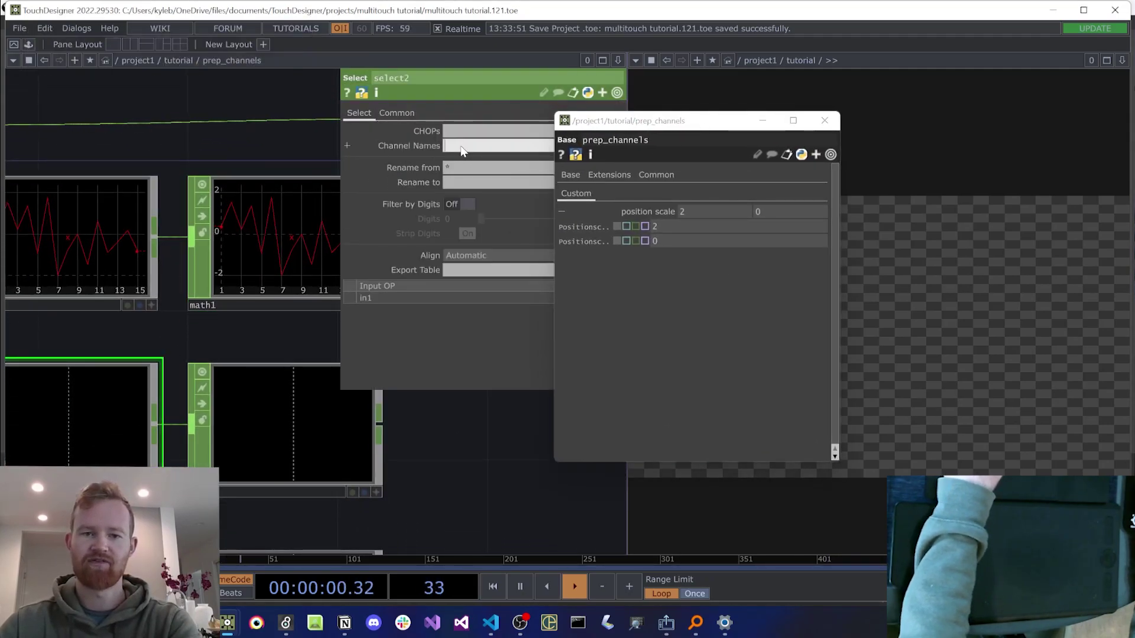
Step: Reference parent().par.Positionscale2 in both To Range values of math2, with a minus sign before the first expression
left_click(282, 439)
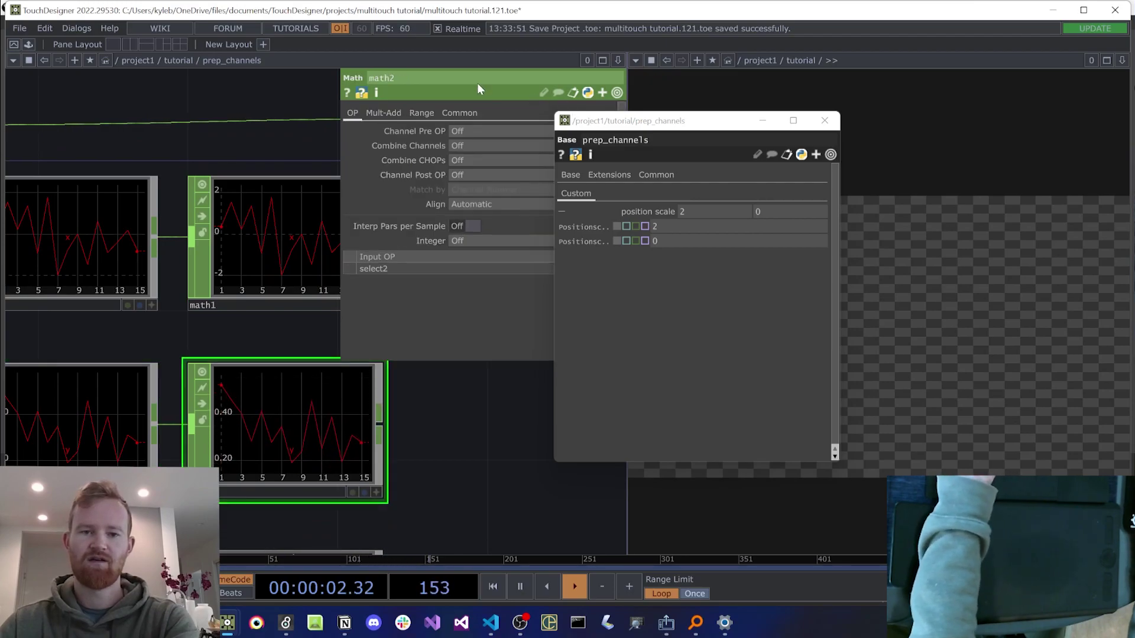
left_click(422, 113)
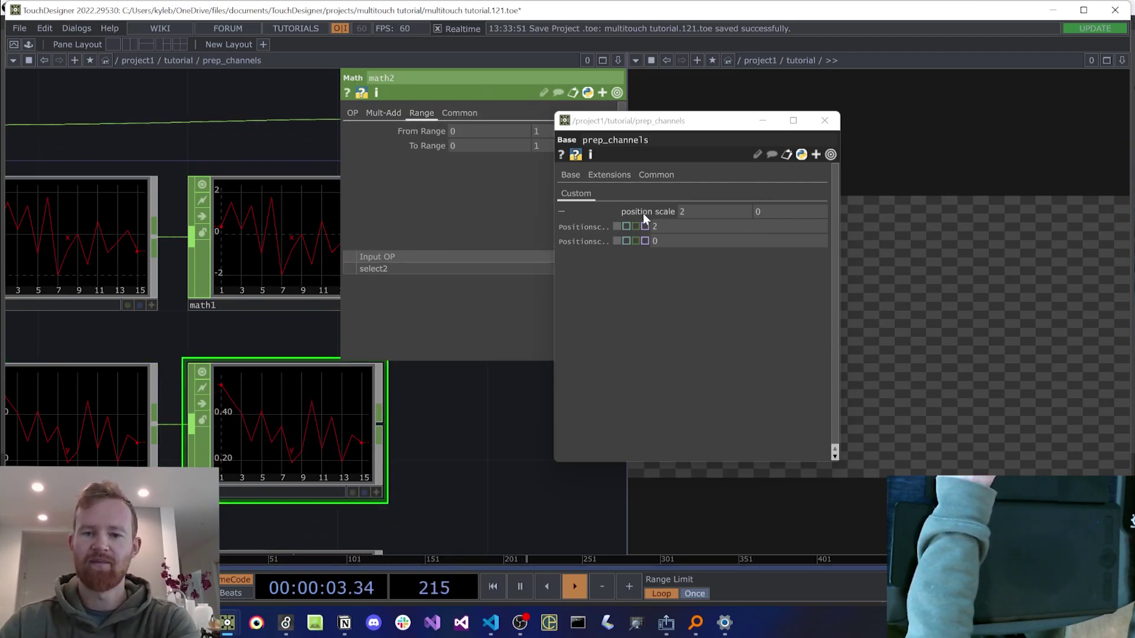
left_click_drag(460, 146, 474, 142)
left_click(473, 149)
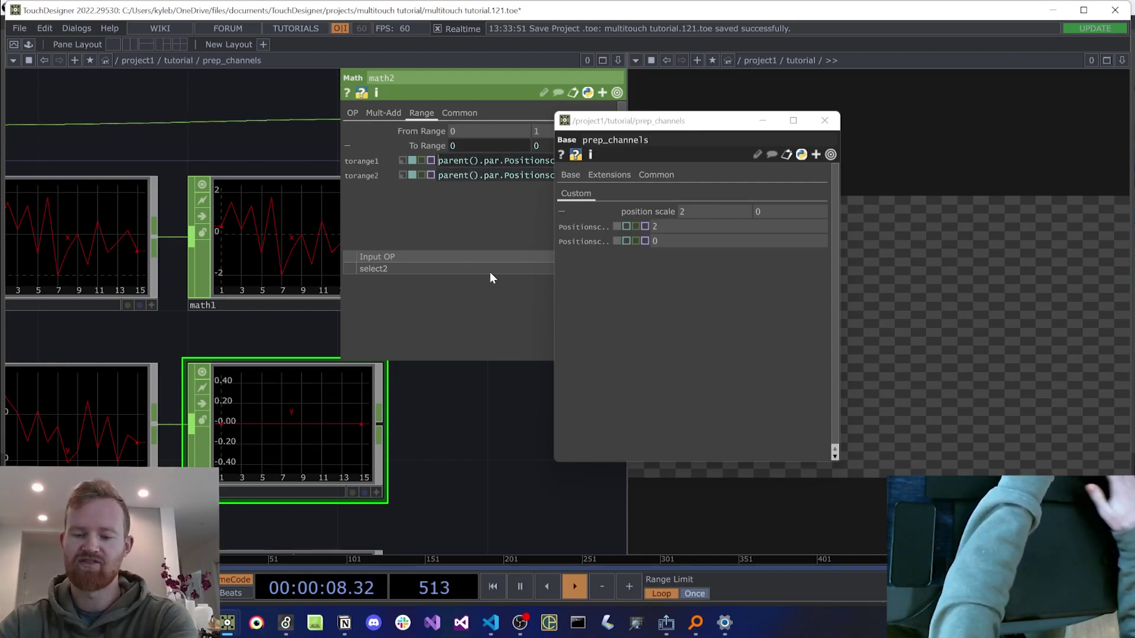
type("-")
key("Return")
Step: Set the second position scale value of prep_channels to 1.5 and close the floating parameter window
left_click_drag(640, 121, 790, 116)
mouse_move(808, 237)
middle_mouse_down()
mouse_move(814, 223)
mouse_move(807, 233)
middle_mouse_up()
left_click(975, 115)
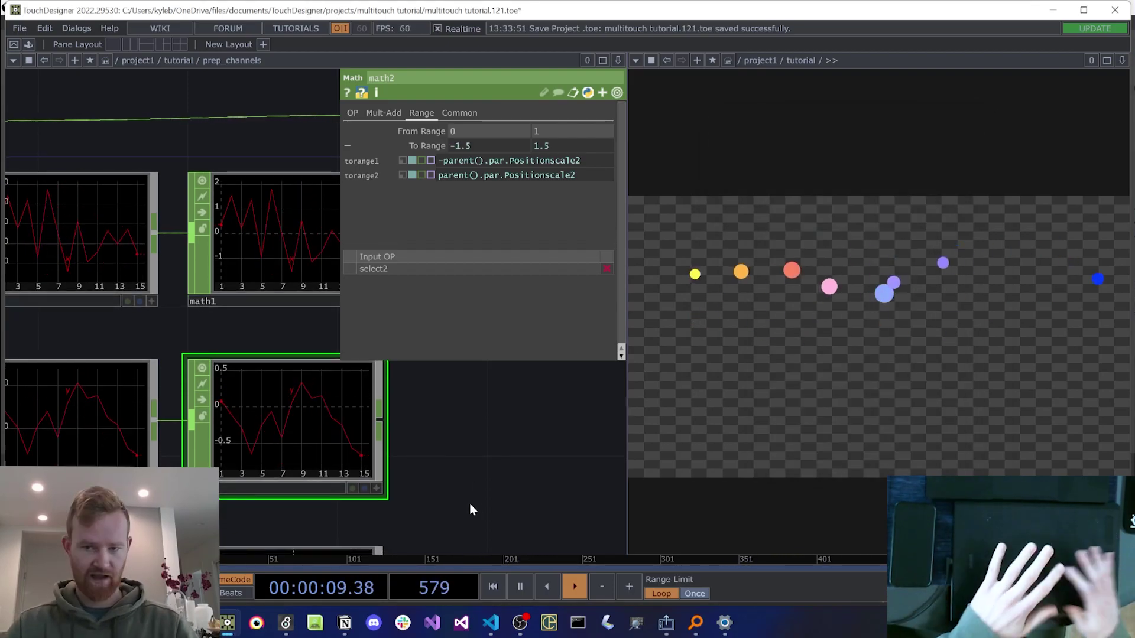
Step: Connect the outputs of math2 and math3 to merge1 and save the project
left_click_drag(416, 417, 299, 422)
key("p")
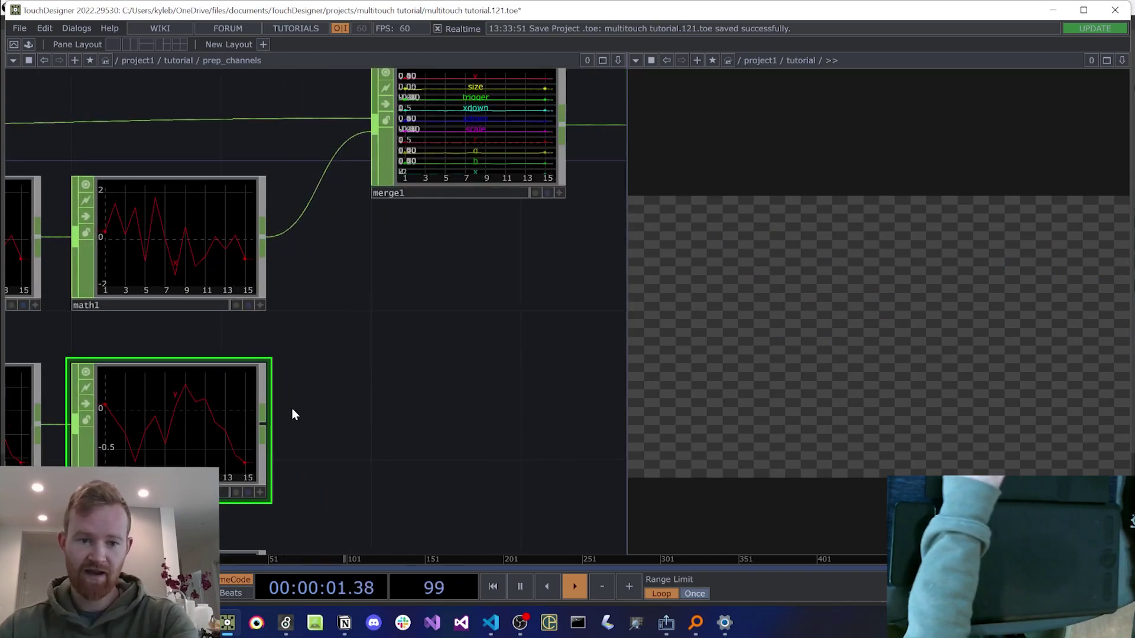
left_click_drag(357, 171, 374, 131)
left_click_drag(449, 366, 454, 304)
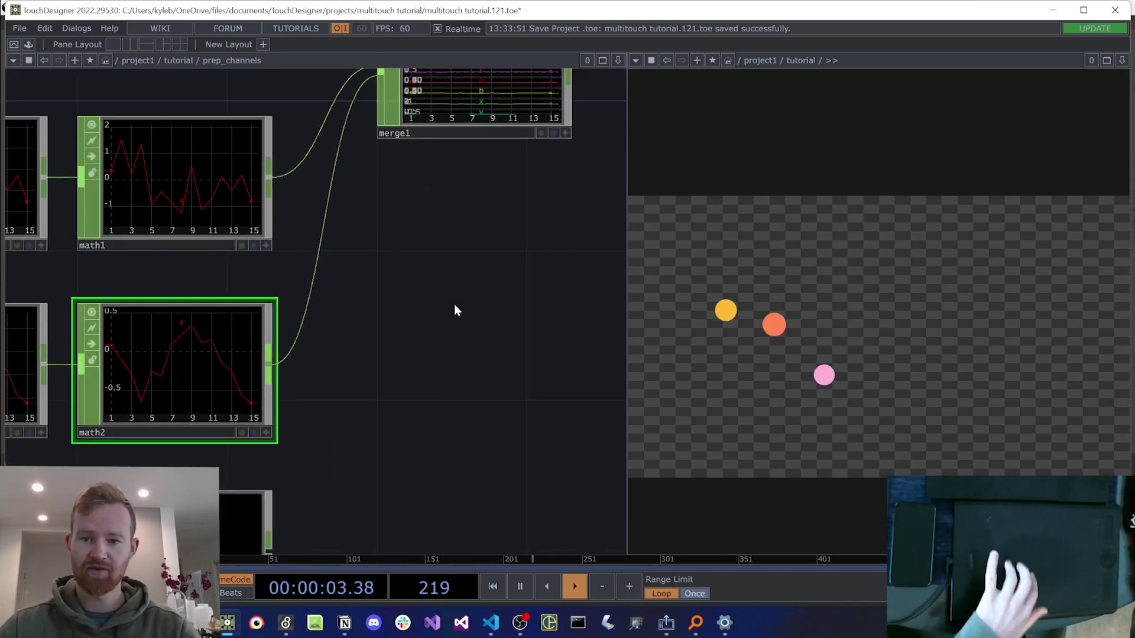
middle_click_drag(454, 304, 454, 342)
left_click_drag(359, 427, 420, 180)
key("ctrl+s")
Step: Set the channel name of select3 to scale
left_click(219, 428)
key("p")
left_click(466, 146)
type("scale")
left_click(506, 462)
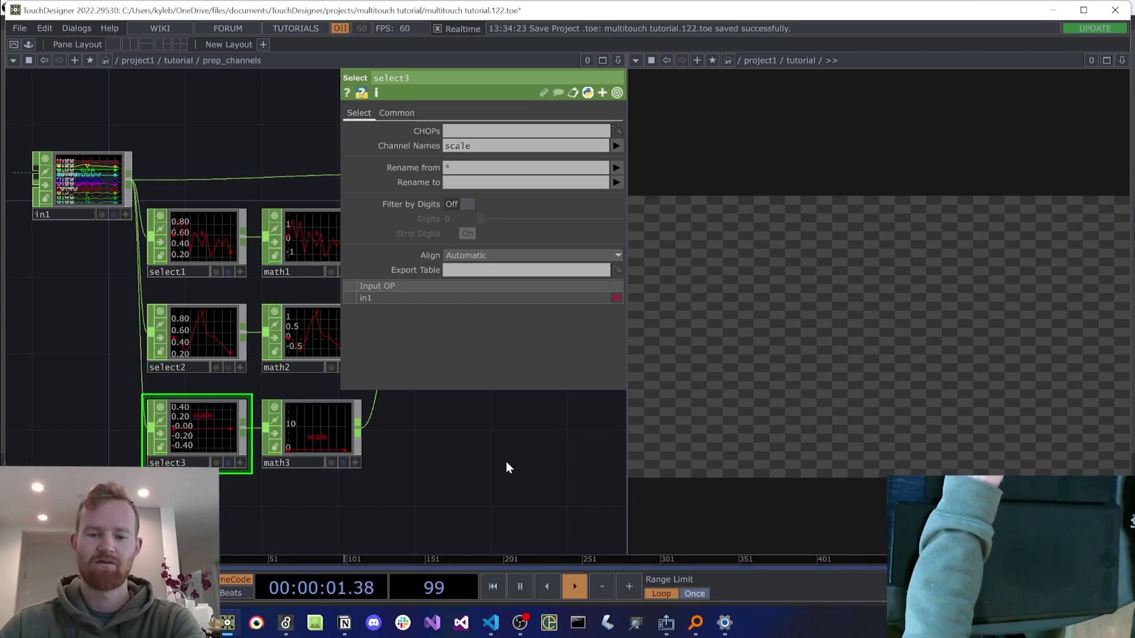
Step: Set the Multiply value of math3 to 4
scroll(343, 450, "up", 4)
left_click(276, 412)
left_click(387, 114)
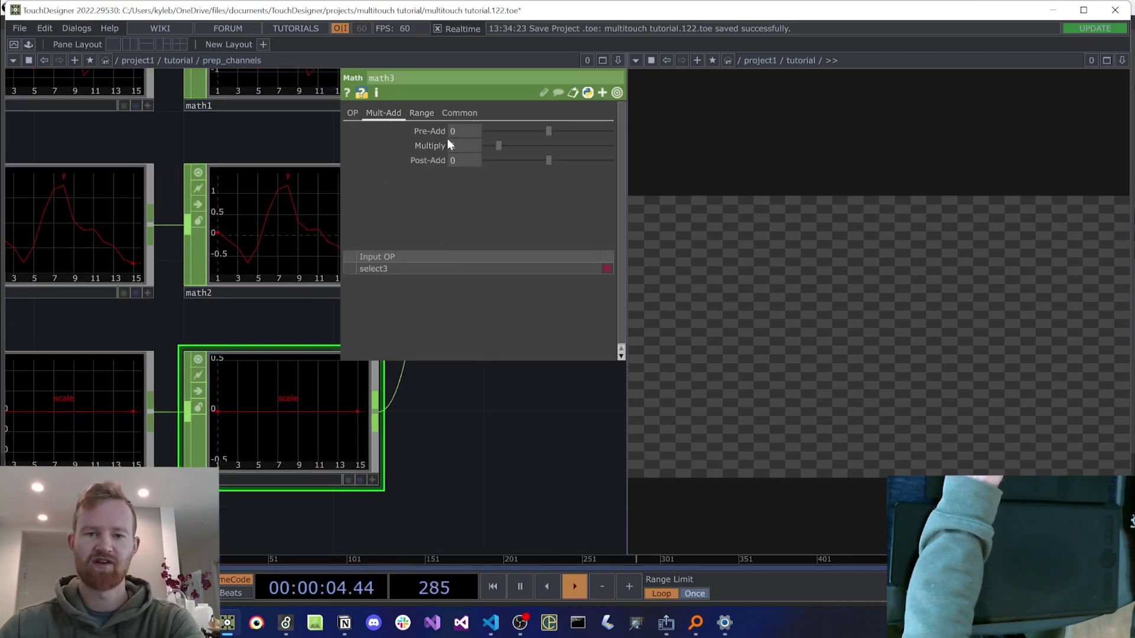
left_click_drag(456, 144, 488, 134)
left_click_drag(487, 133, 495, 133)
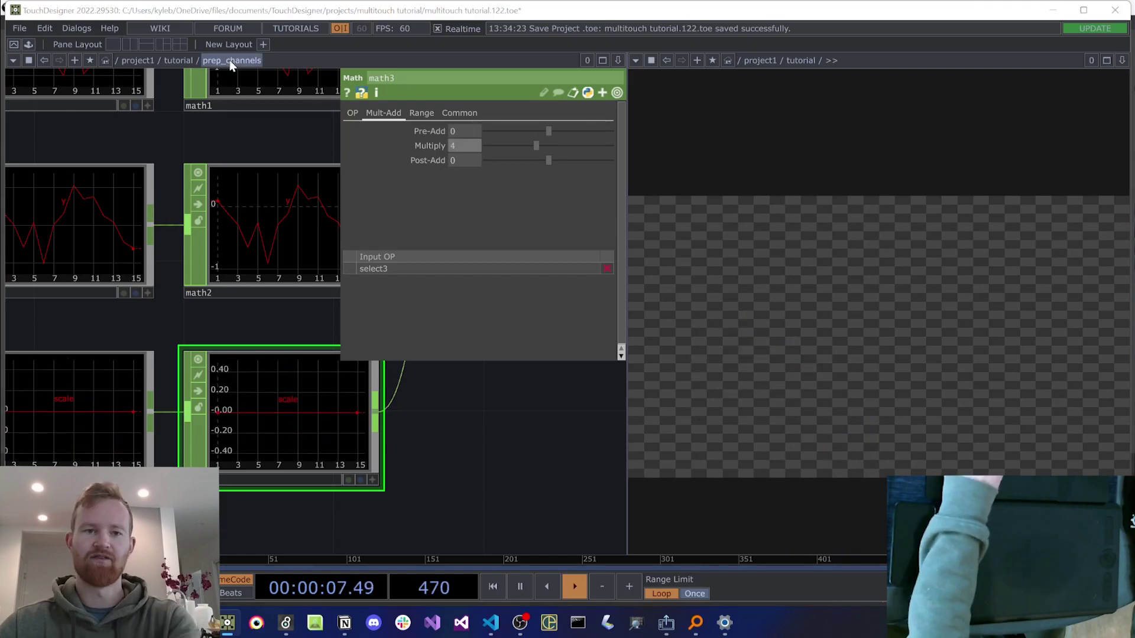
Step: Add a single-value float custom parameter named scale to prep_channels and set its range maximum to 10
right_click(230, 61)
left_click(271, 131)
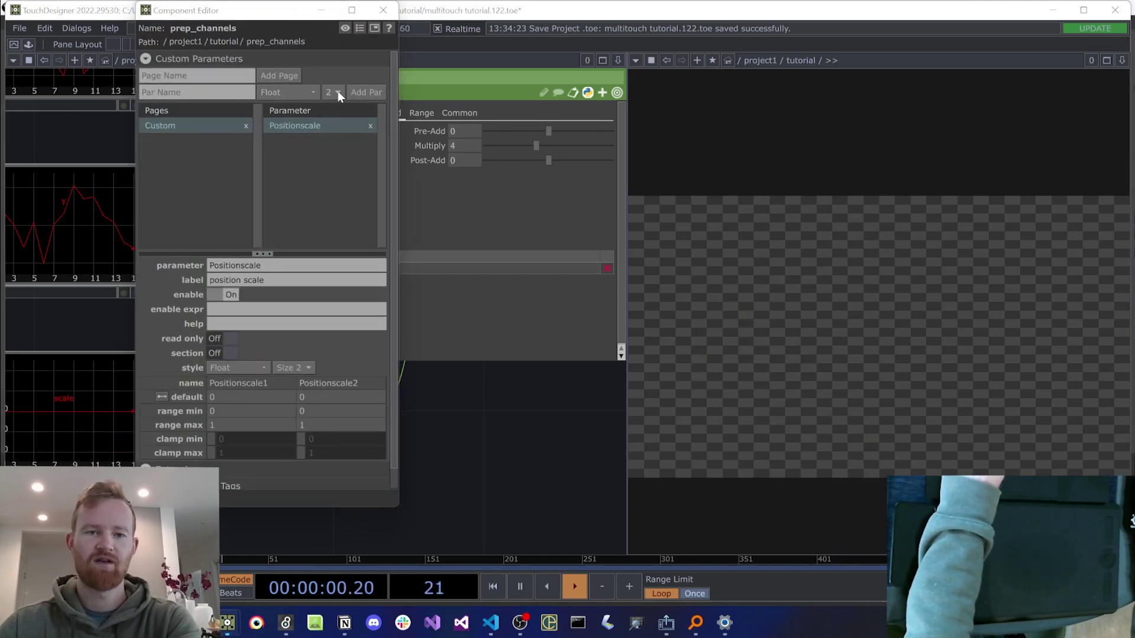
left_click(338, 94)
left_click(341, 105)
left_click(236, 94)
type("scale")
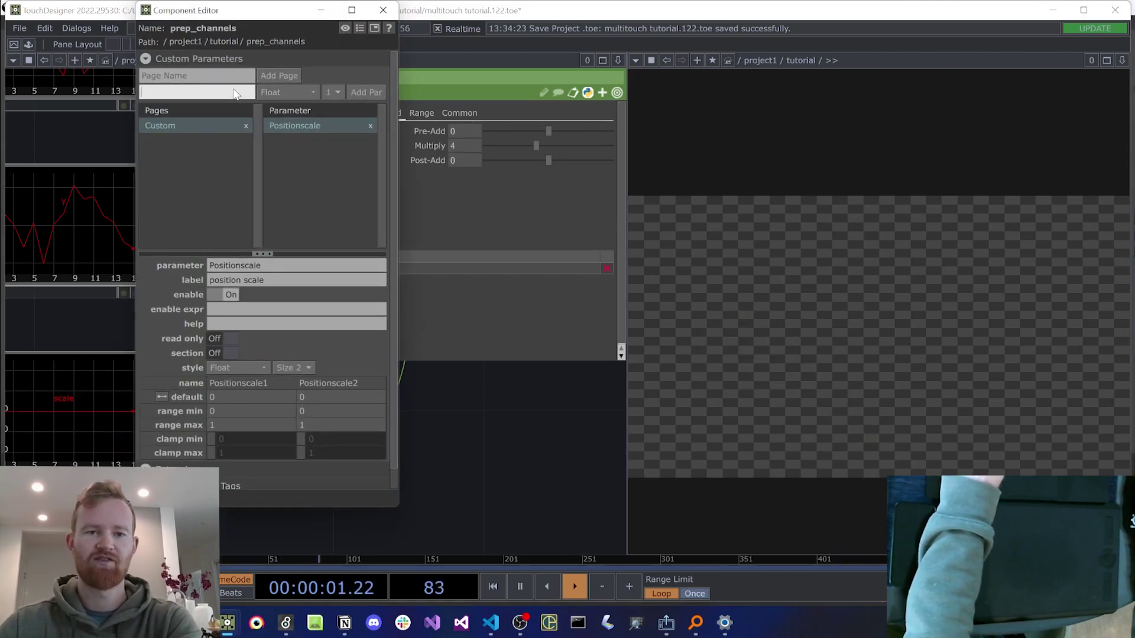
left_click(362, 92)
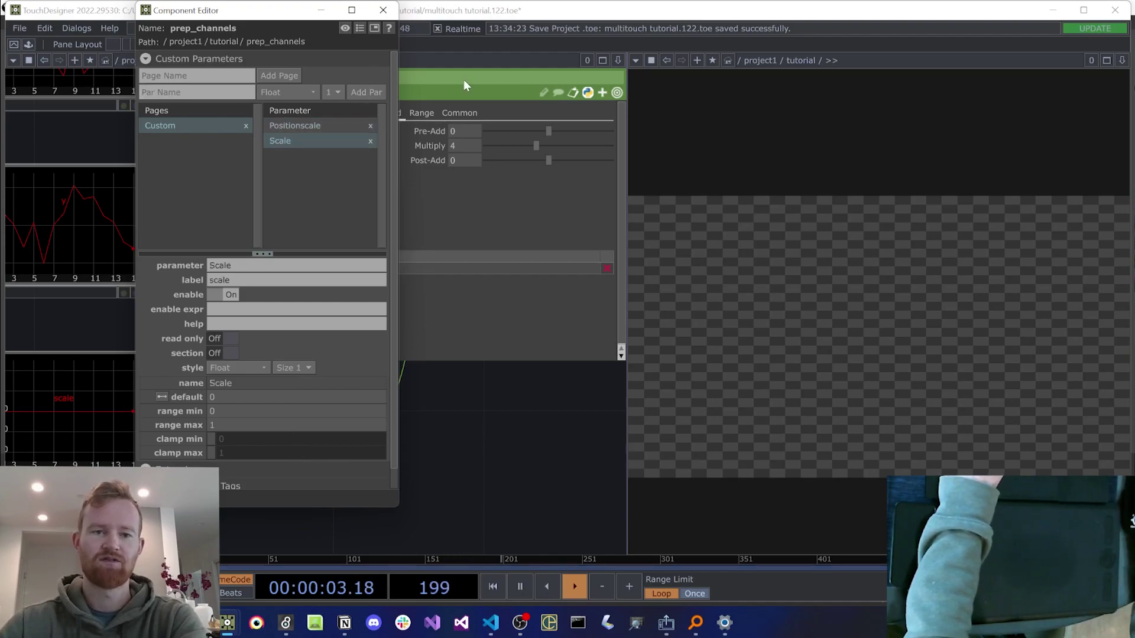
left_click(236, 425)
type("10")
key("Return")
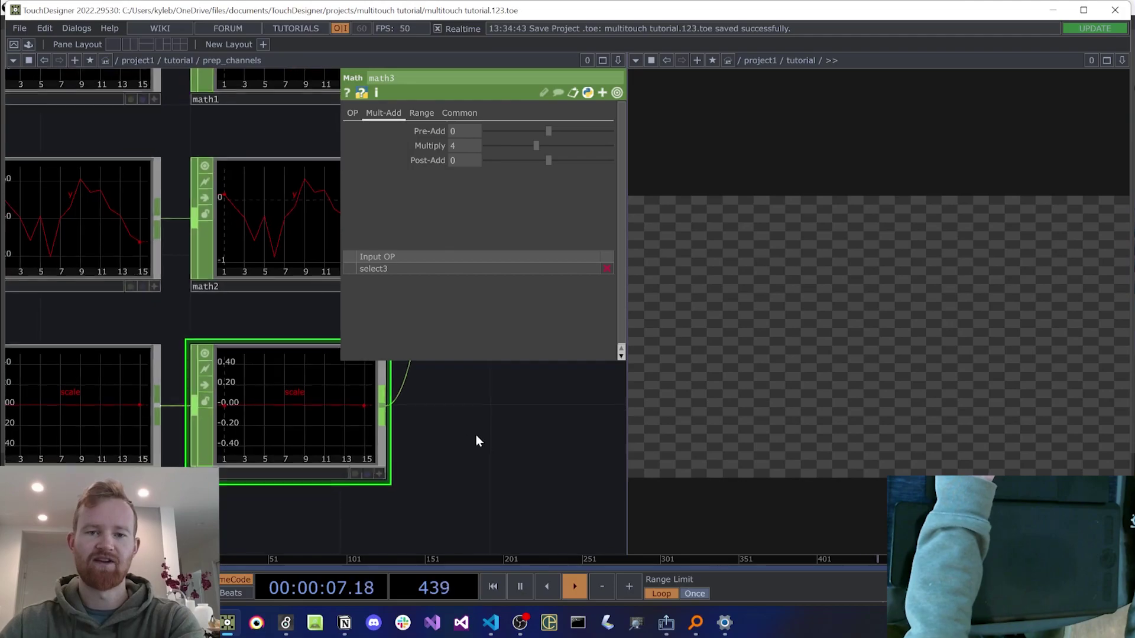
Step: Link math3's Multiply to the custom scale parameter of prep_channels, set that scale to about 4.77 and save the project
right_click(234, 64)
left_click(253, 18)
left_click_drag(214, 36, 739, 100)
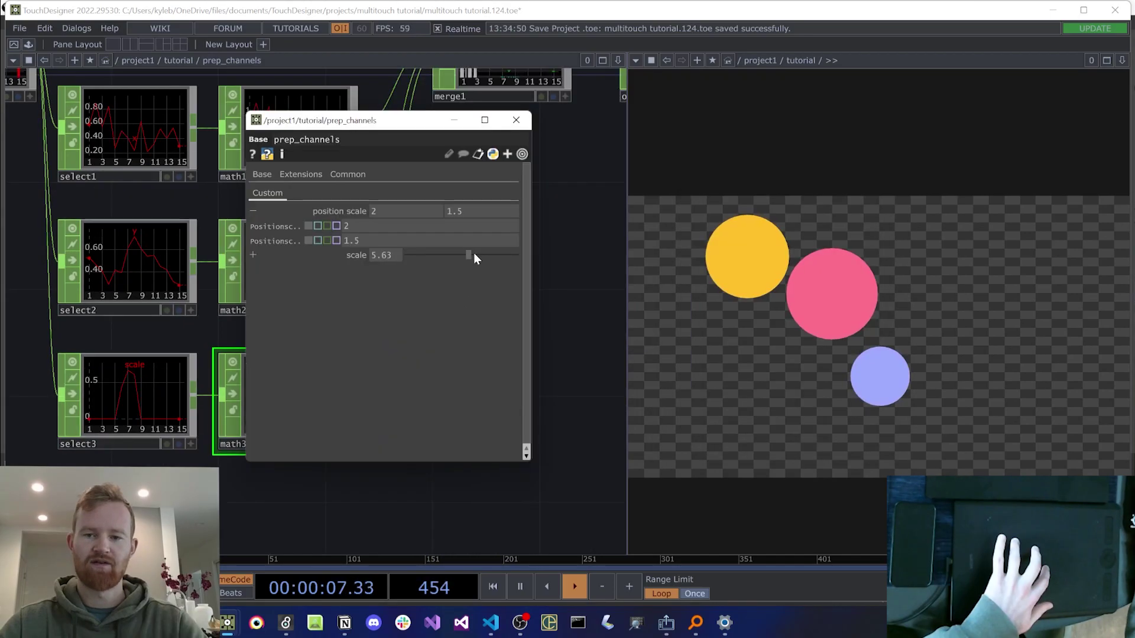
left_click_drag(473, 253, 487, 250)
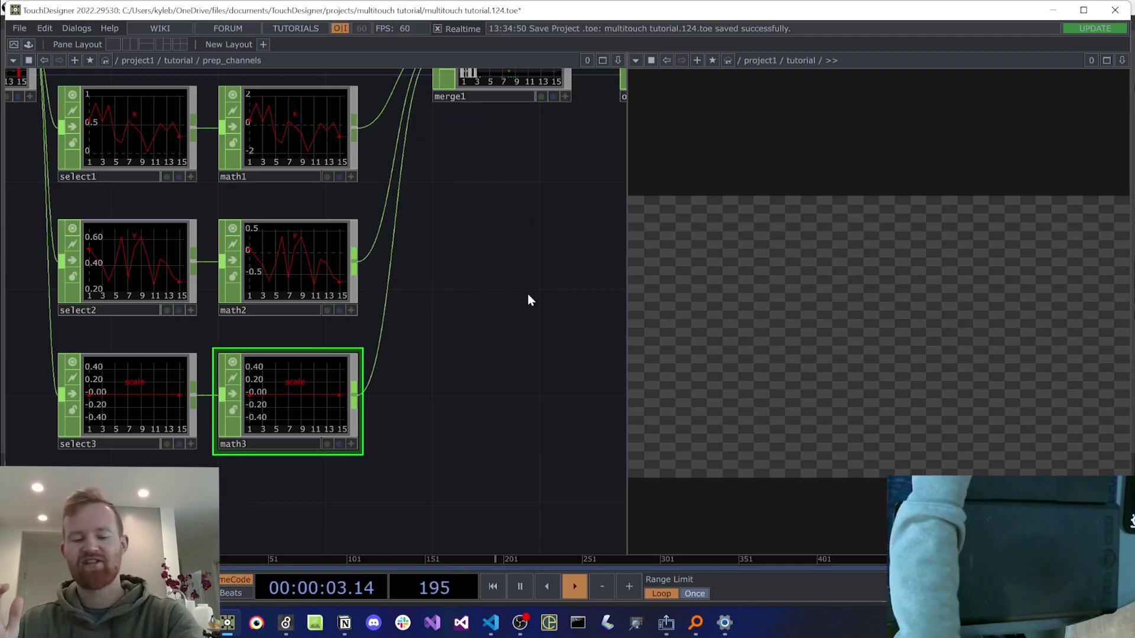
key("ctrl+s")
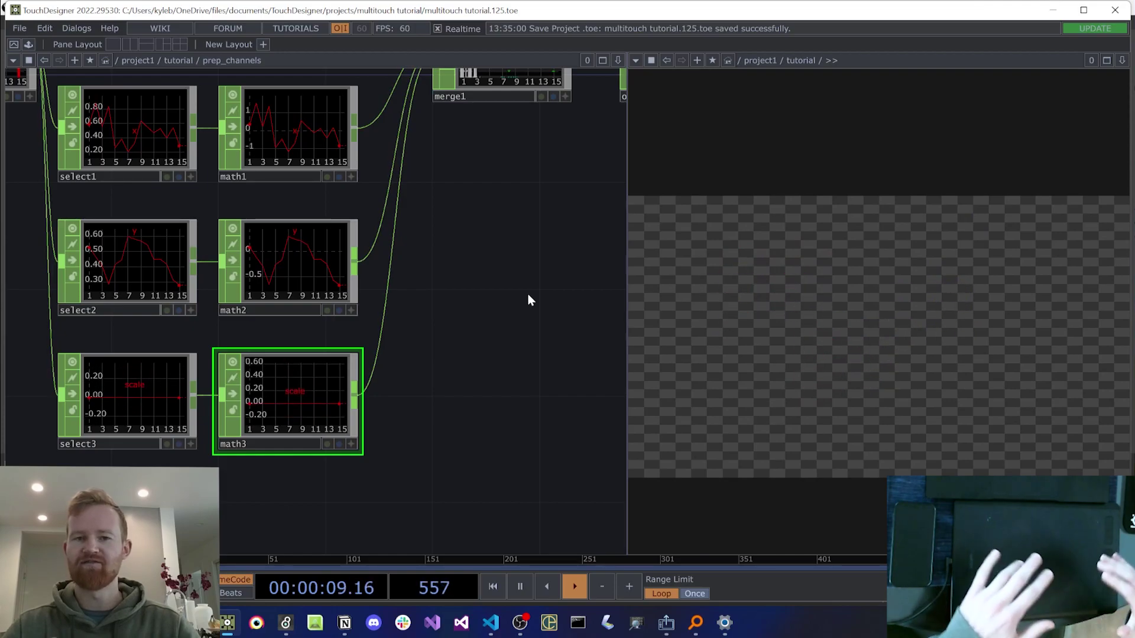
Step: Shift select3 and math3 down one row and place a copy of both operators in the gap below select2 and math2
scroll(516, 283, "down", 3)
left_click_drag(496, 360, 500, 299)
right_click_drag(469, 299, 260, 308)
left_click_drag(239, 331, 239, 351)
left_click_drag(244, 382, 245, 381)
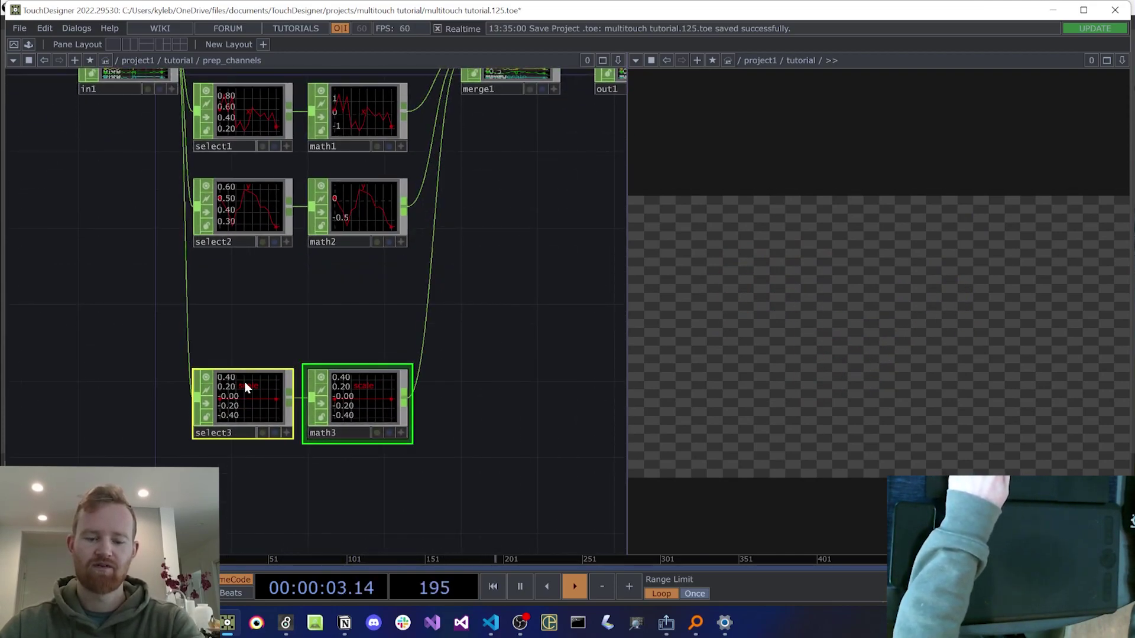
key("ctrl+c")
key("ctrl+v")
left_click_drag(258, 481, 247, 295)
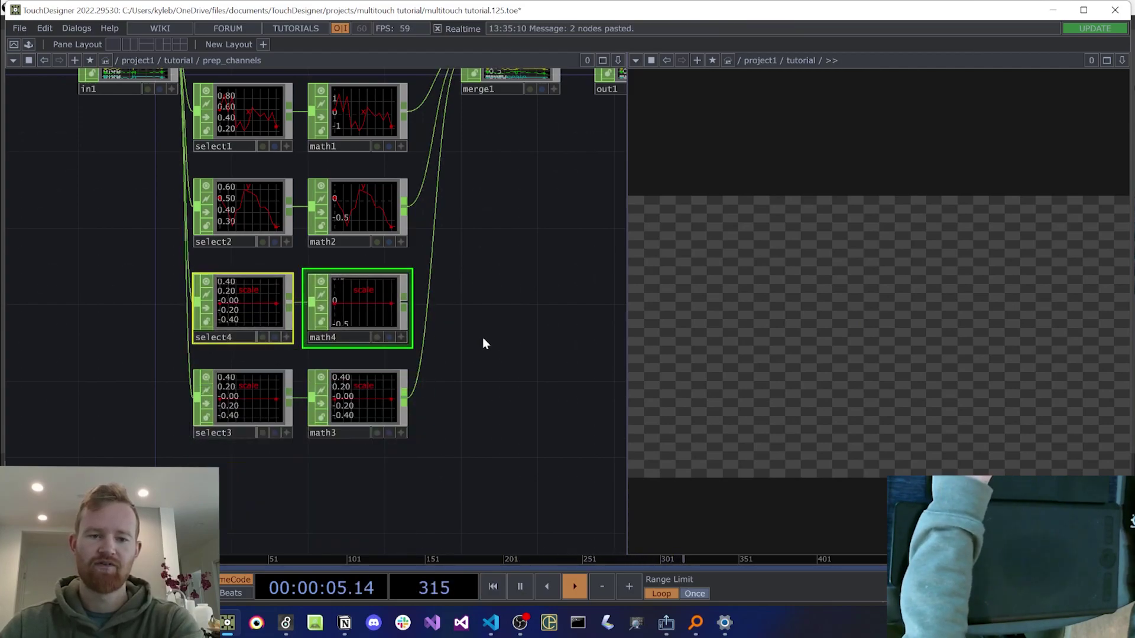
Step: Rename the scale channel to z in the copied Select operator, select4
scroll(270, 300, "up", 10)
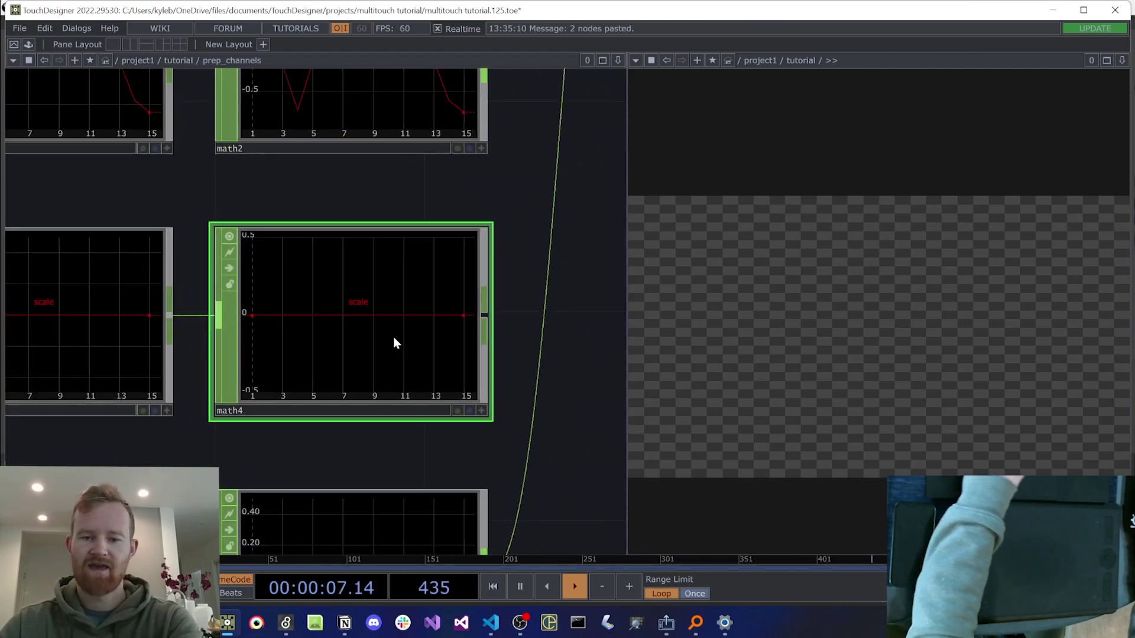
left_click(164, 328)
key("p")
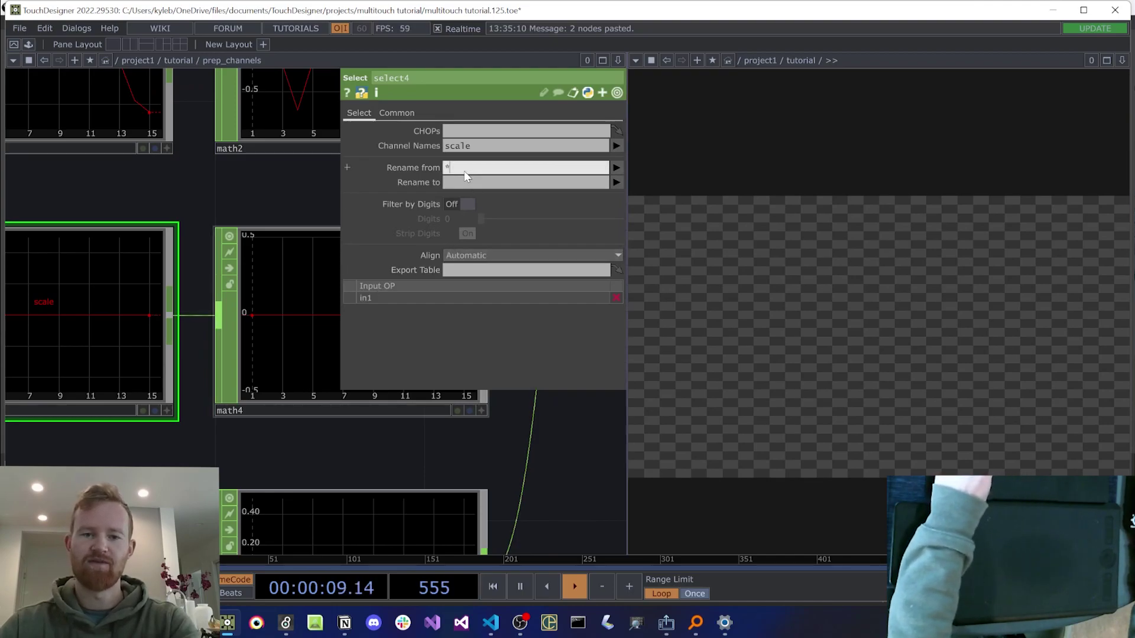
left_click(470, 182)
type("z")
left_click_drag(508, 468, 393, 468)
Step: Set the upper To Range value of math4 to 0.1 and save the project
left_click(177, 321)
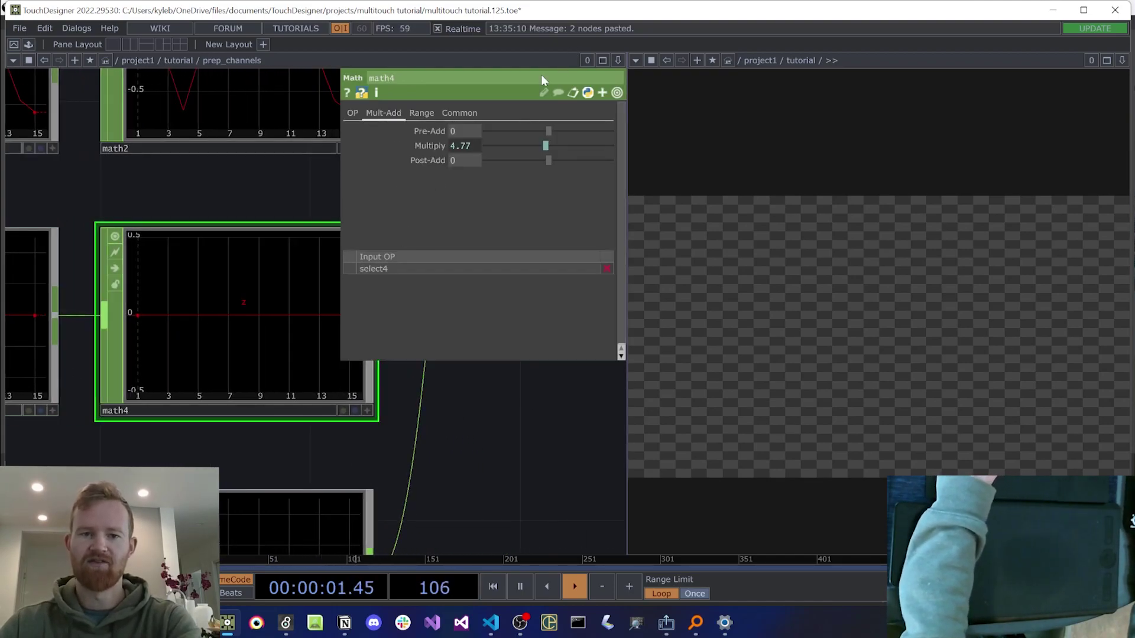
left_click(423, 113)
key("ctrl+s")
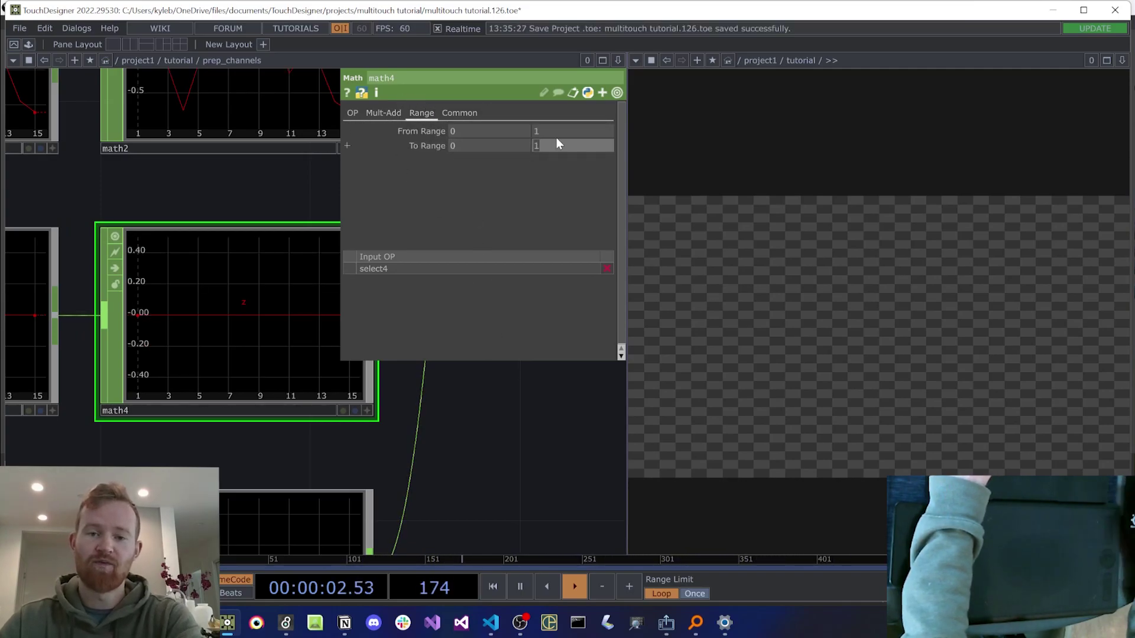
type(".1")
key("Return")
key("ctrl+s")
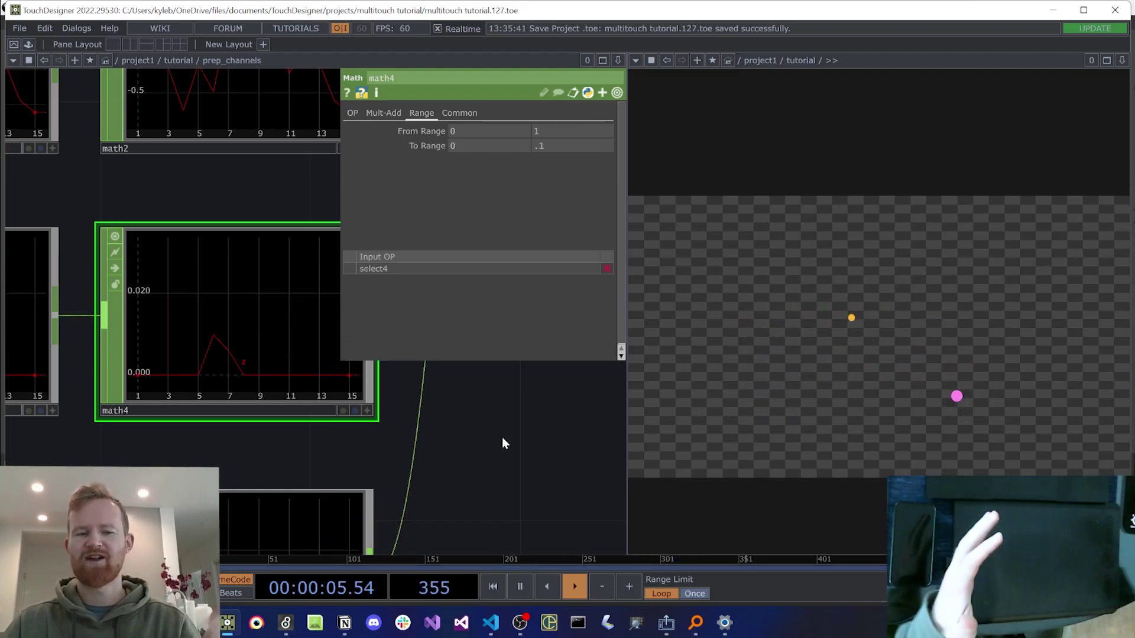
Step: Connect the output of math4 to merge1
key("p")
scroll(423, 431, "down", 5)
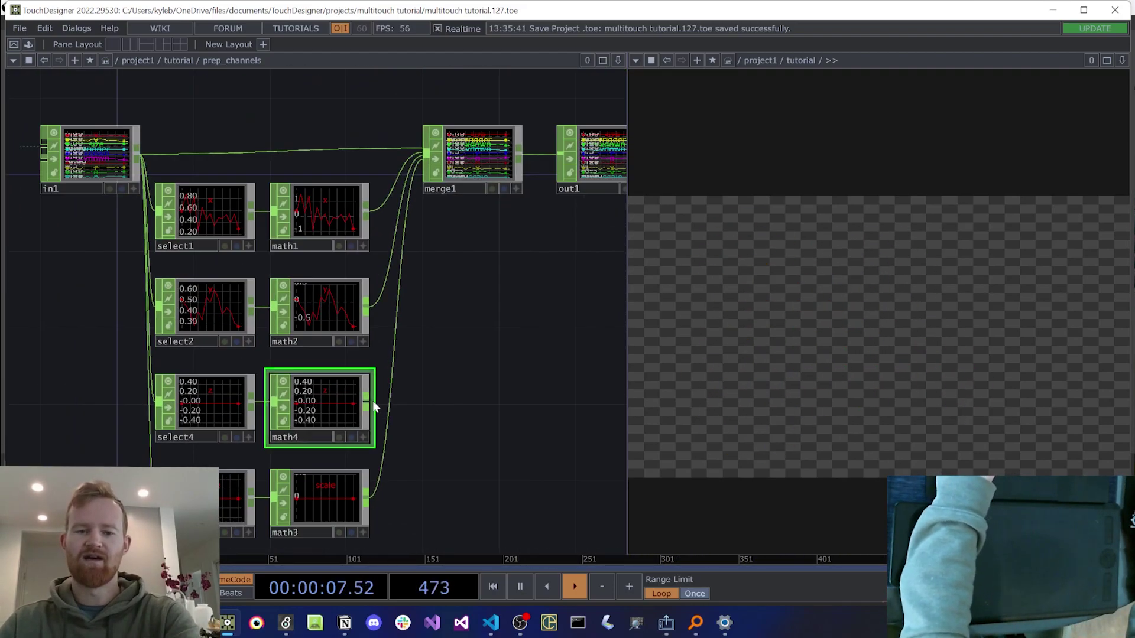
left_click_drag(495, 275, 408, 271)
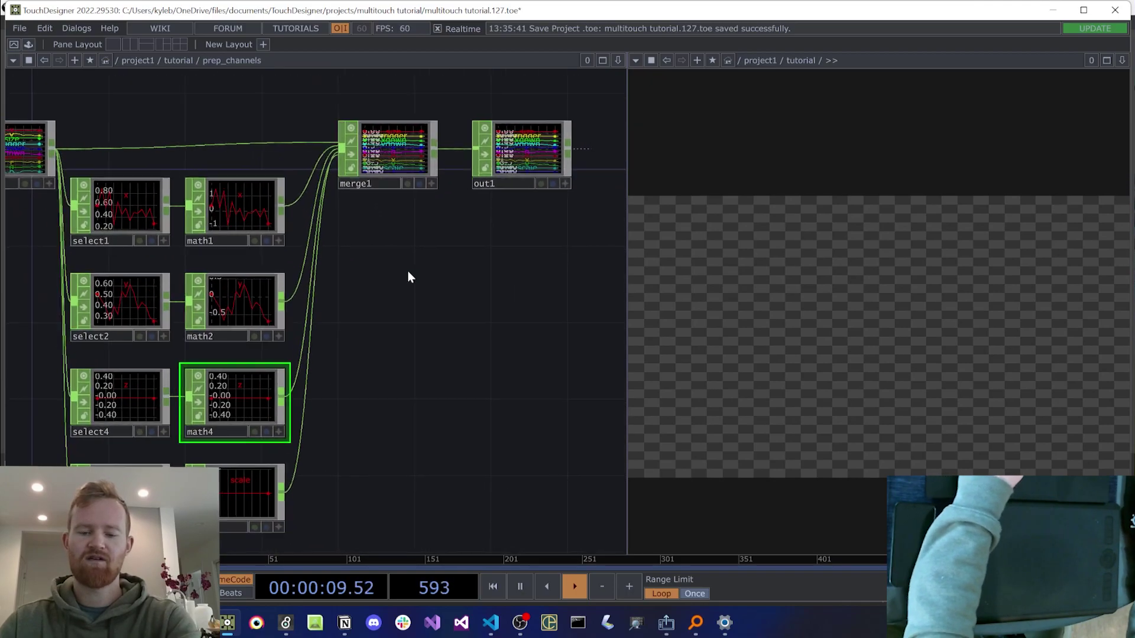
Step: Return to the tutorial network and assign the z channel to geo1's instance Translate Z
key("u")
left_click_drag(440, 407, 204, 380)
scroll(203, 380, "down", 5)
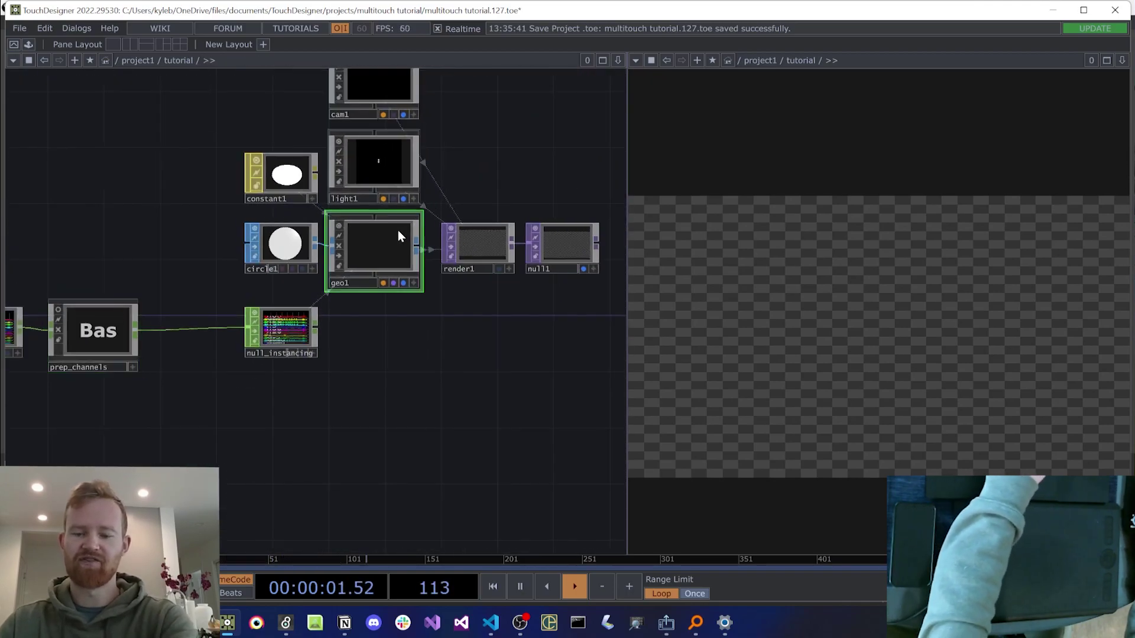
key("p")
scroll(498, 321, "up", 3)
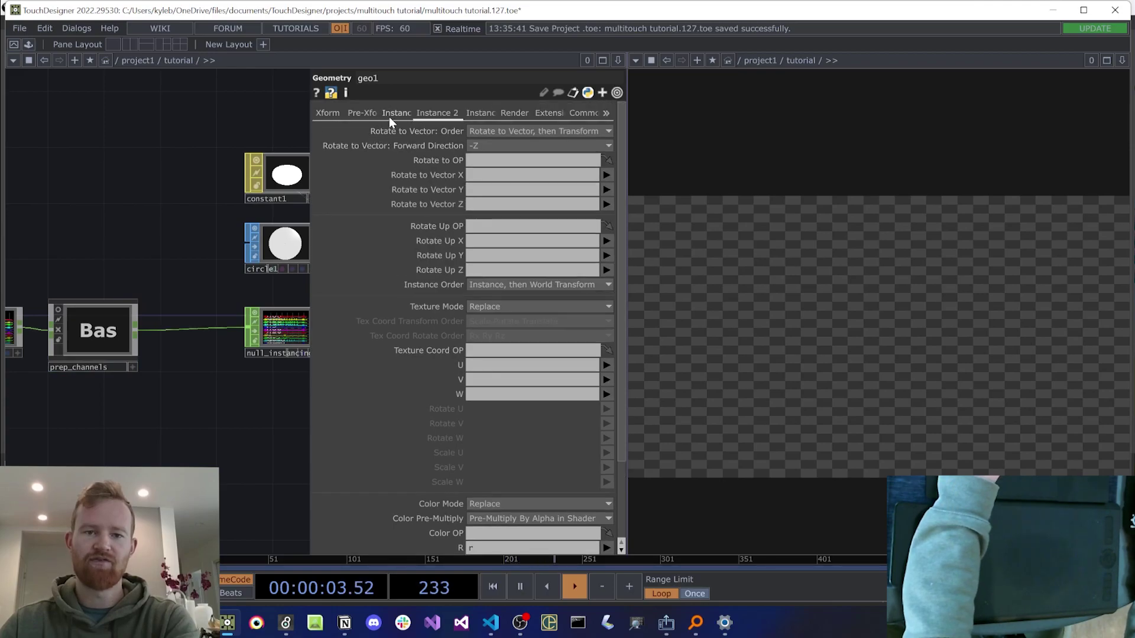
left_click(393, 113)
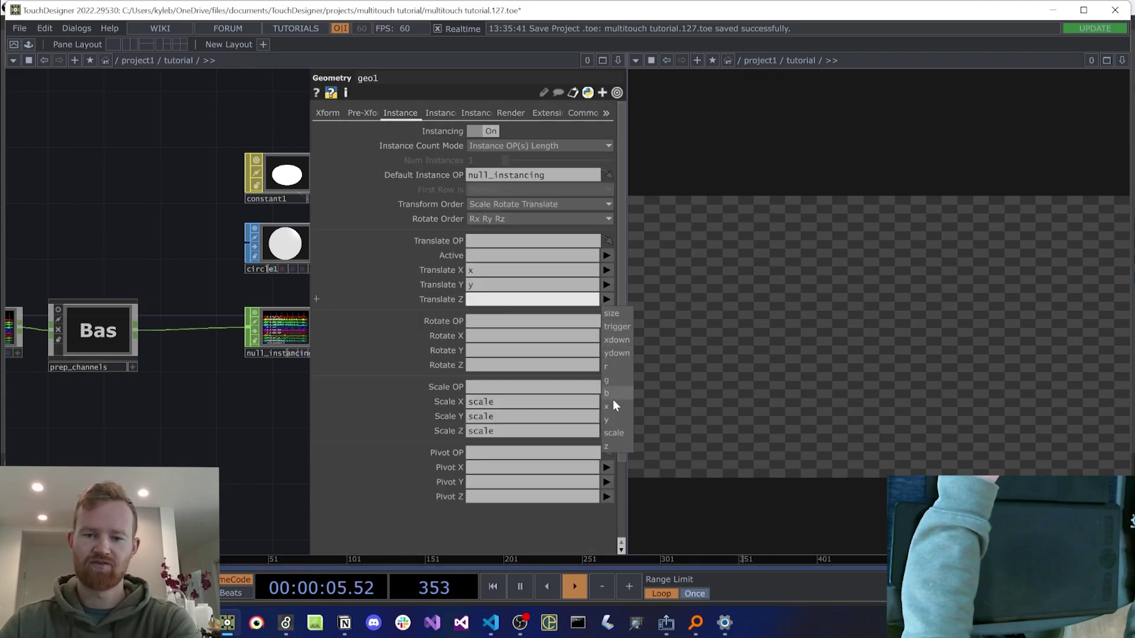
left_click(609, 446)
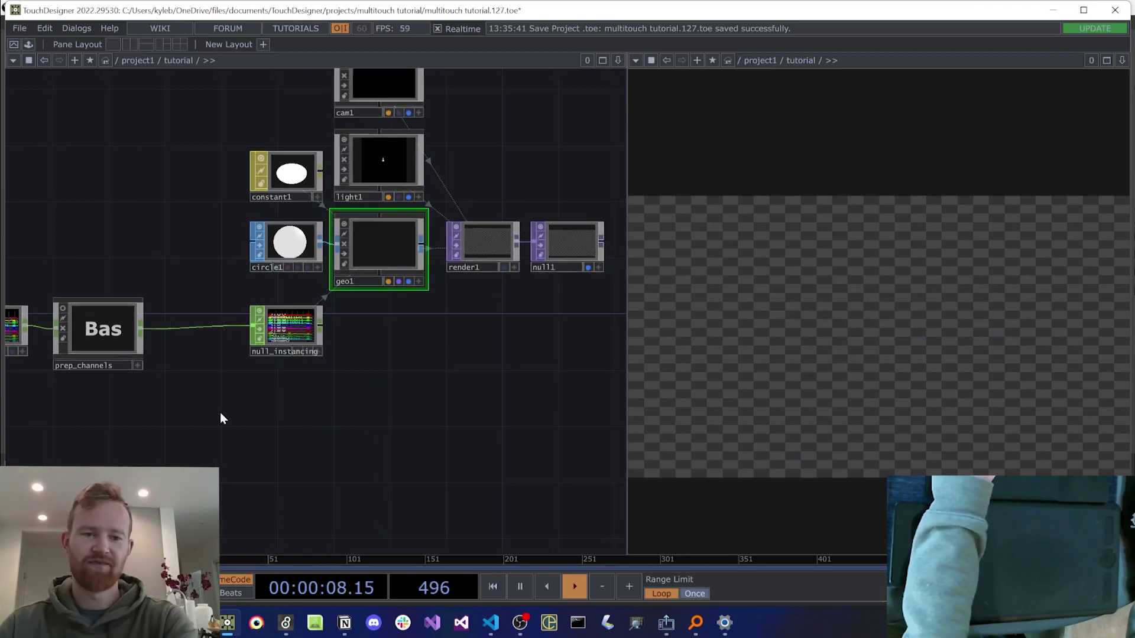
Step: Inside prep_channels, set the upper To Range value of math4 to -0.1
left_click_drag(220, 410, 242, 405)
key("i")
left_click_drag(355, 417, 365, 390)
key("p")
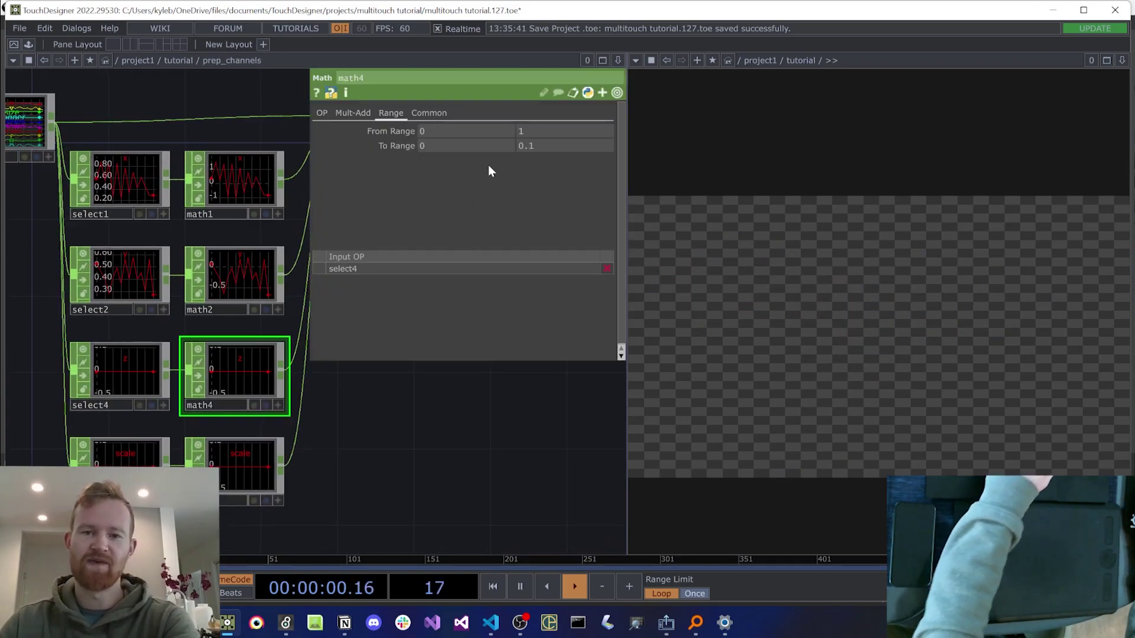
left_click(548, 146)
type("-0.1")
key("Return")
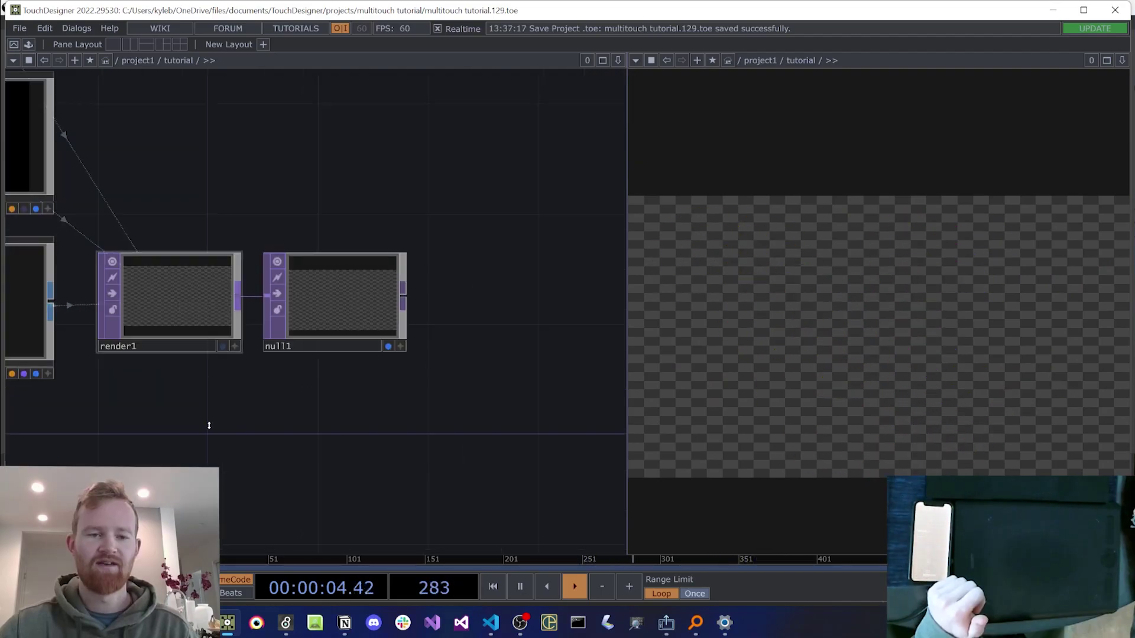
Step: Move null1 well to the right of render1 to make room between them in the tutorial network
left_click_drag(209, 425, 148, 428)
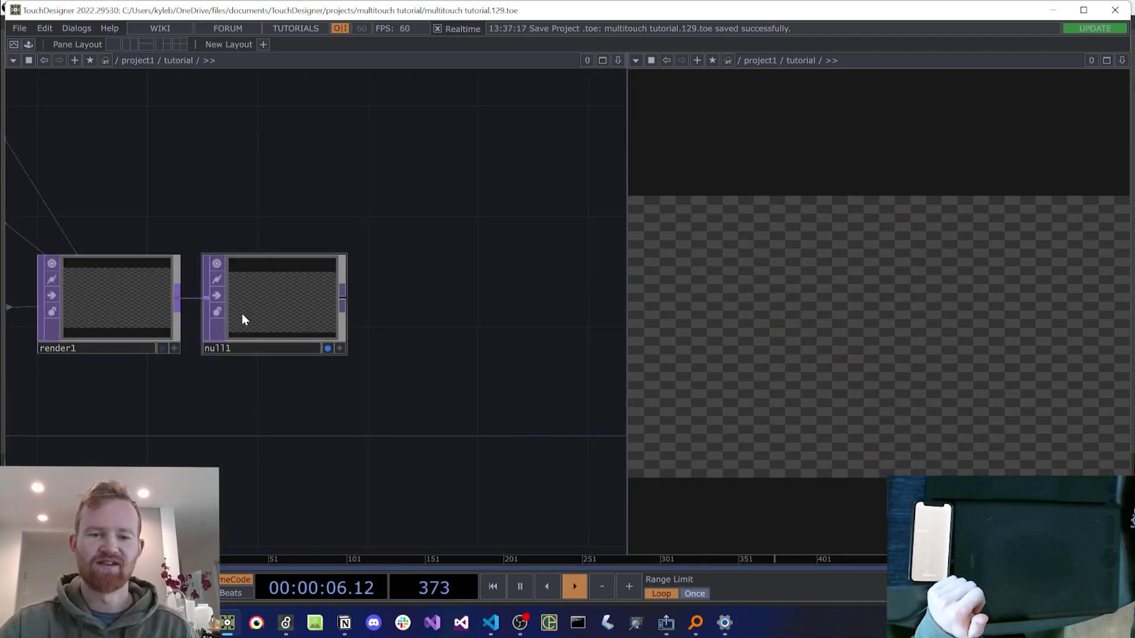
left_click_drag(242, 313, 541, 314)
scroll(491, 345, "down", 2)
left_click_drag(456, 402, 283, 403)
left_click_drag(318, 321, 456, 322)
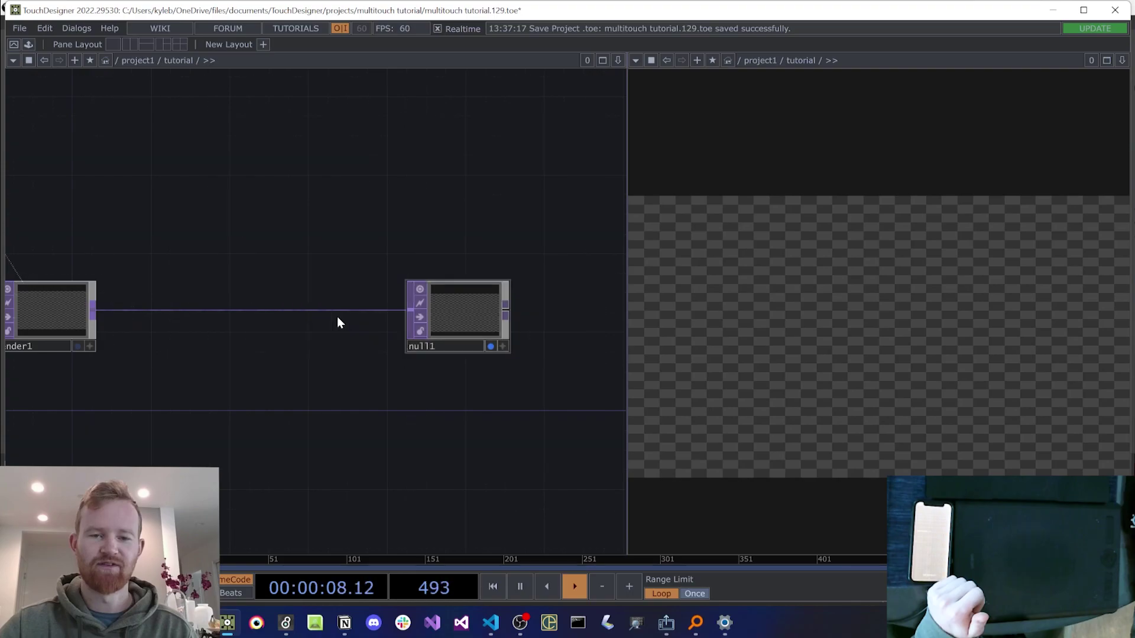
Step: Insert a Null TOP on the wire between render1 and null1, beside render1, and move null1 farther right
right_click(139, 310)
left_click(157, 296)
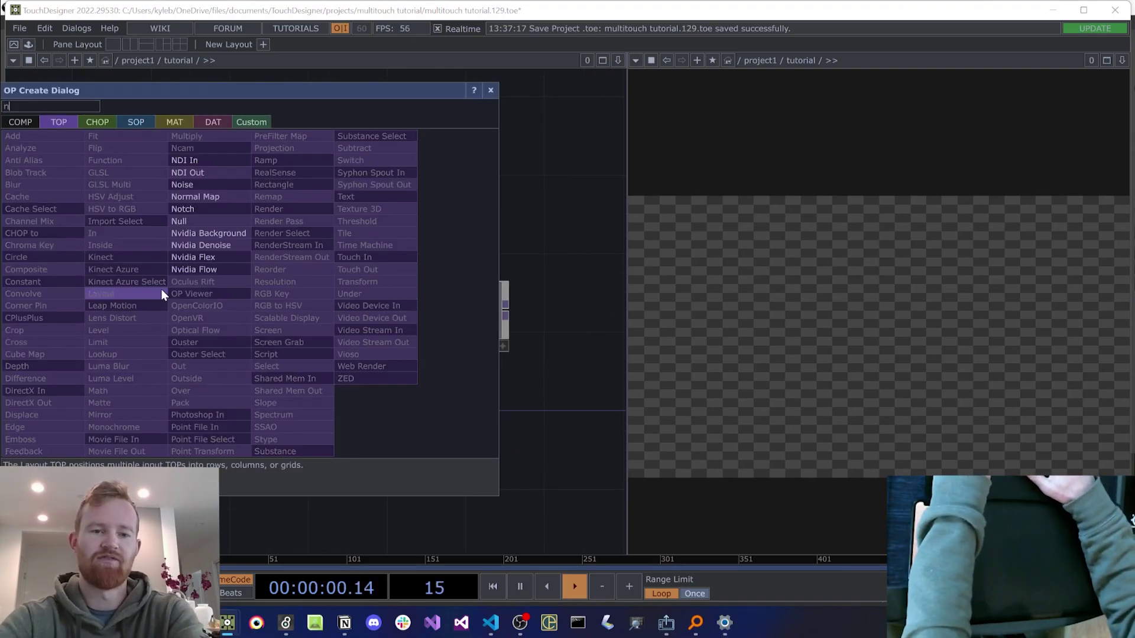
key("Escape")
left_click_drag(161, 288, 158, 302)
left_click_drag(112, 379, 176, 381)
left_click_drag(282, 456, 219, 455)
left_click_drag(440, 297, 560, 301)
Step: Add a Feedback TOP above the wire between the two Null TOPs
scroll(533, 313, "down", 4)
key("Tab")
type("fedba")
key("Return")
left_click(431, 271)
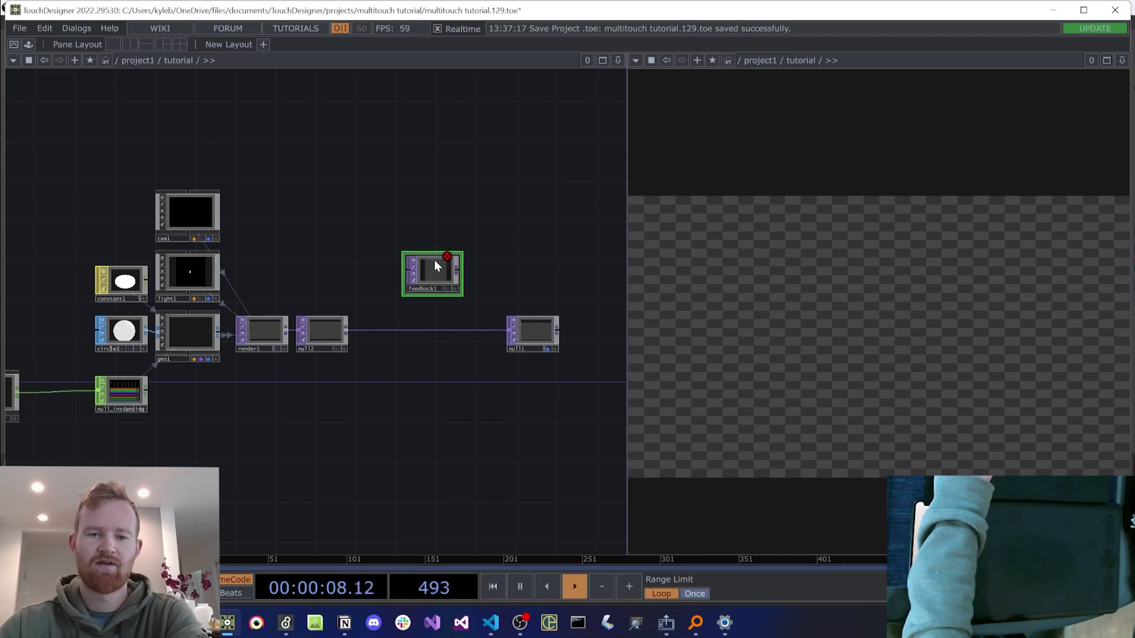
Step: Feed feedback1 from null2, placing it just above the wire, and add a Composite TOP that takes feedback1 and null2 as inputs
left_click_drag(347, 330, 355, 301)
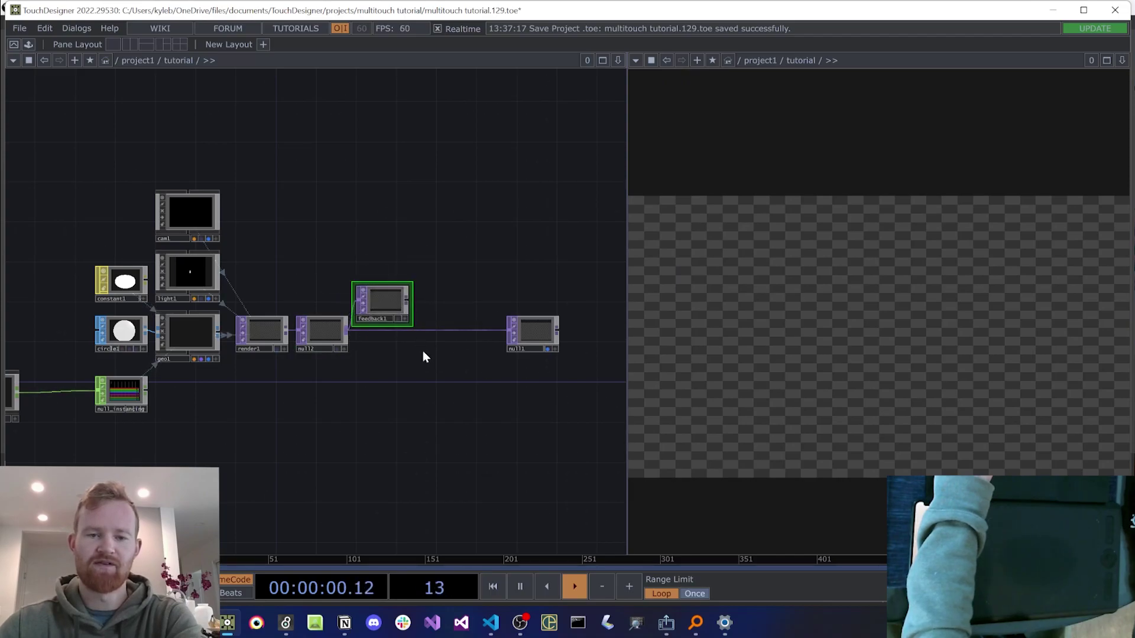
scroll(426, 360, "up", 4)
left_click(412, 324)
type("comp")
key("Return")
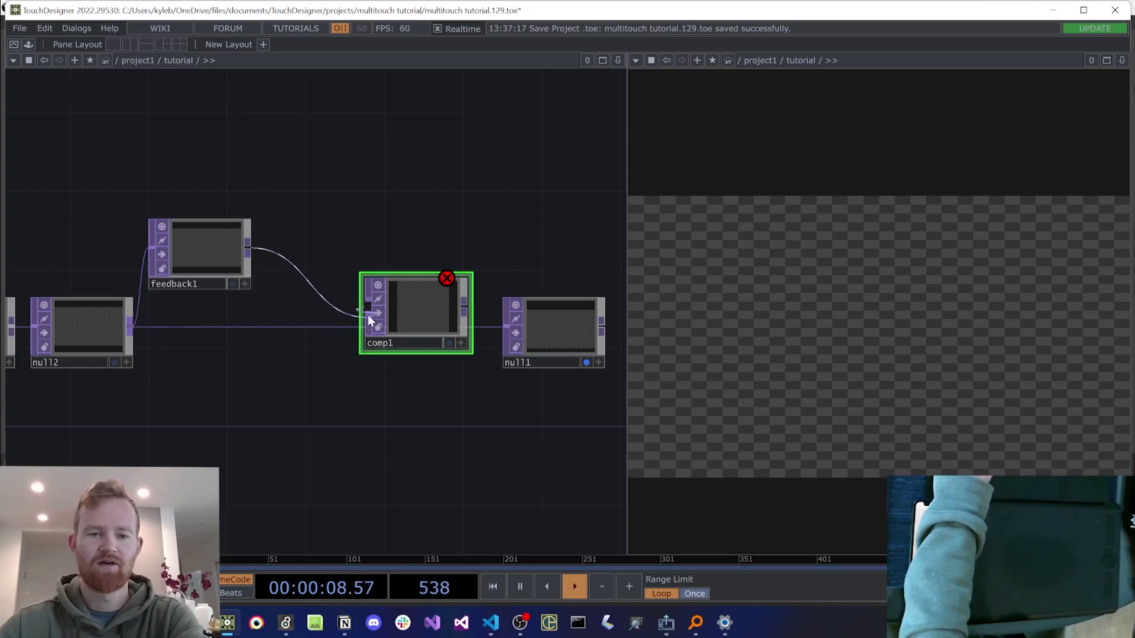
left_click_drag(363, 303, 363, 307)
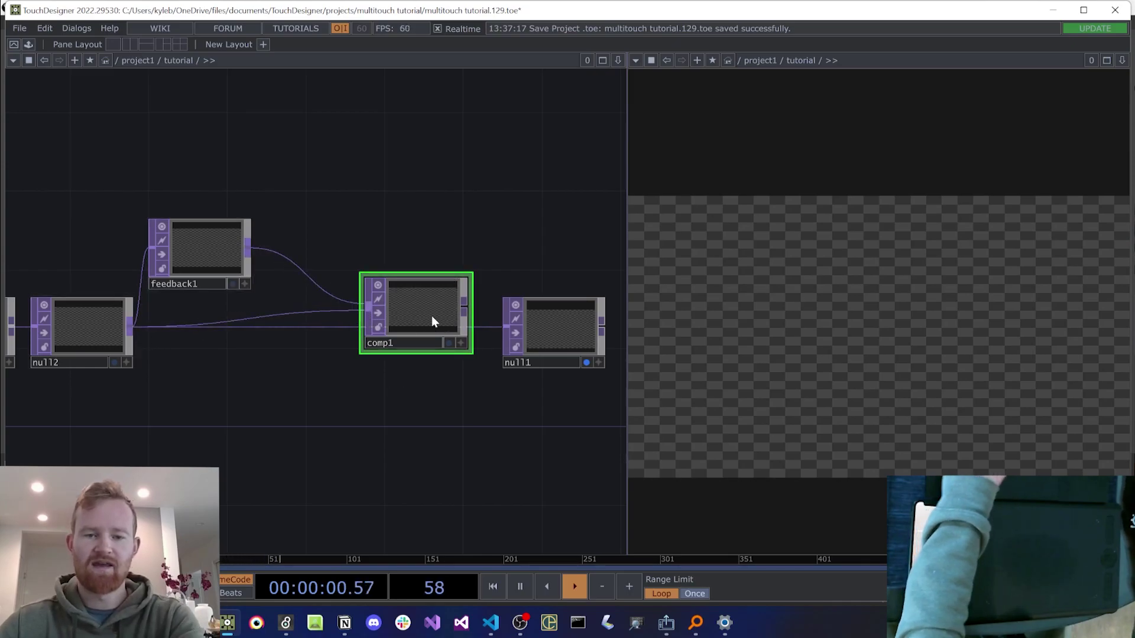
Step: Set the Operation of comp1 to Under
key("p")
left_click(475, 190)
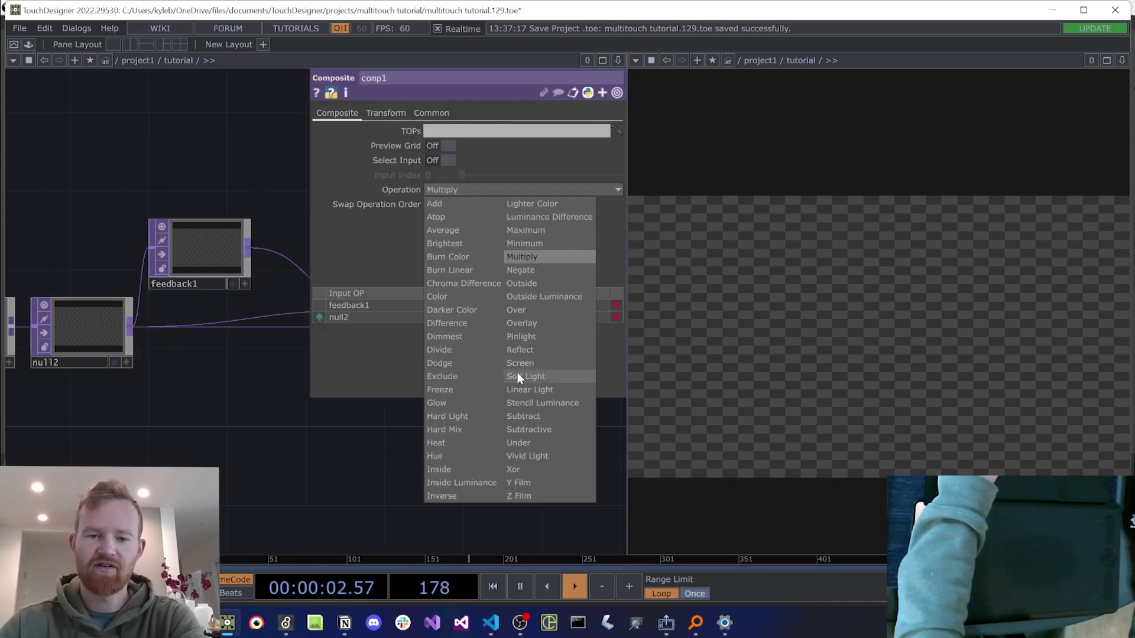
left_click(520, 443)
left_click_drag(413, 443, 338, 453)
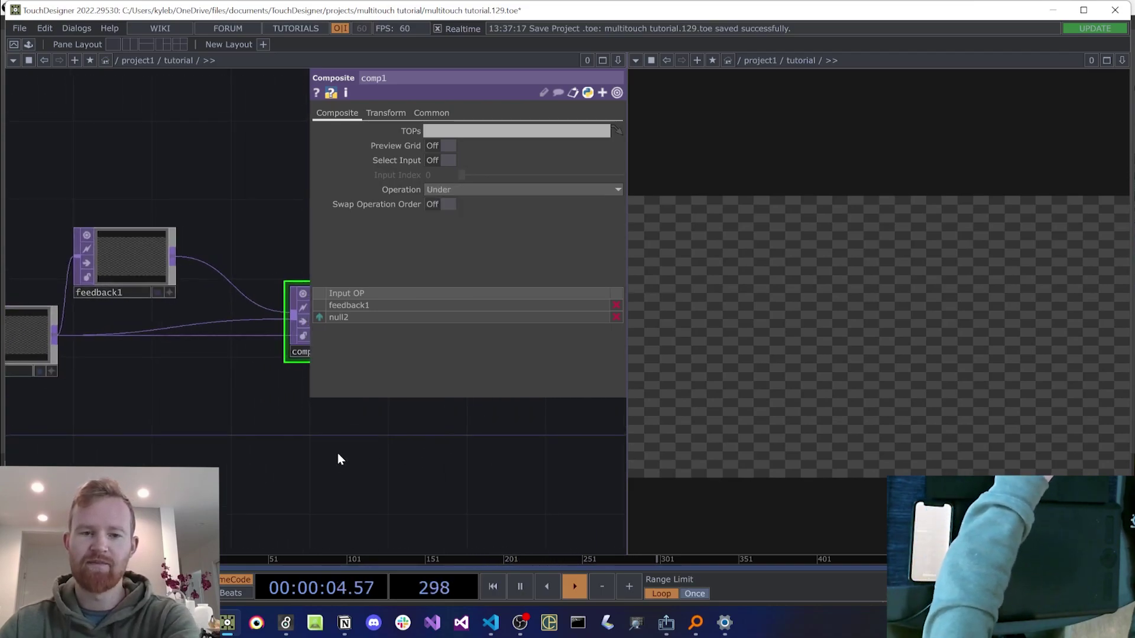
key("p")
Step: Connect comp1 to null1 and make comp1 the target of feedback1
left_click_drag(362, 319, 347, 345)
left_click_drag(328, 341, 127, 261)
left_click_drag(247, 245, 299, 237)
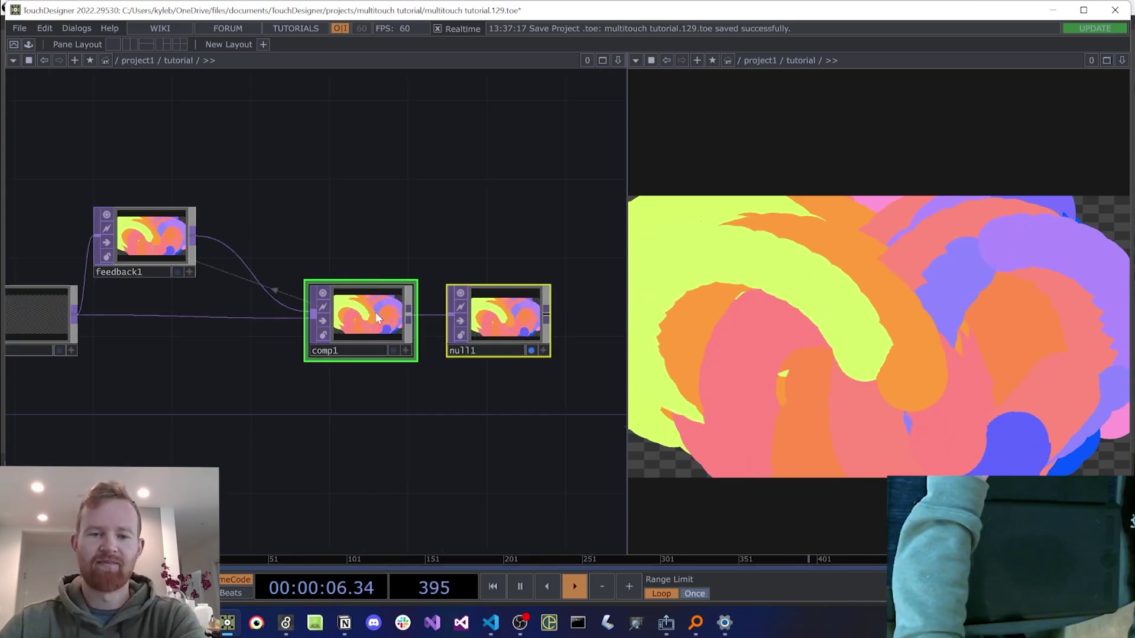
Step: Move comp1 and null1 farther from feedback1 and insert a Level TOP on the wire between feedback1 and comp1
left_click_drag(374, 312, 512, 312)
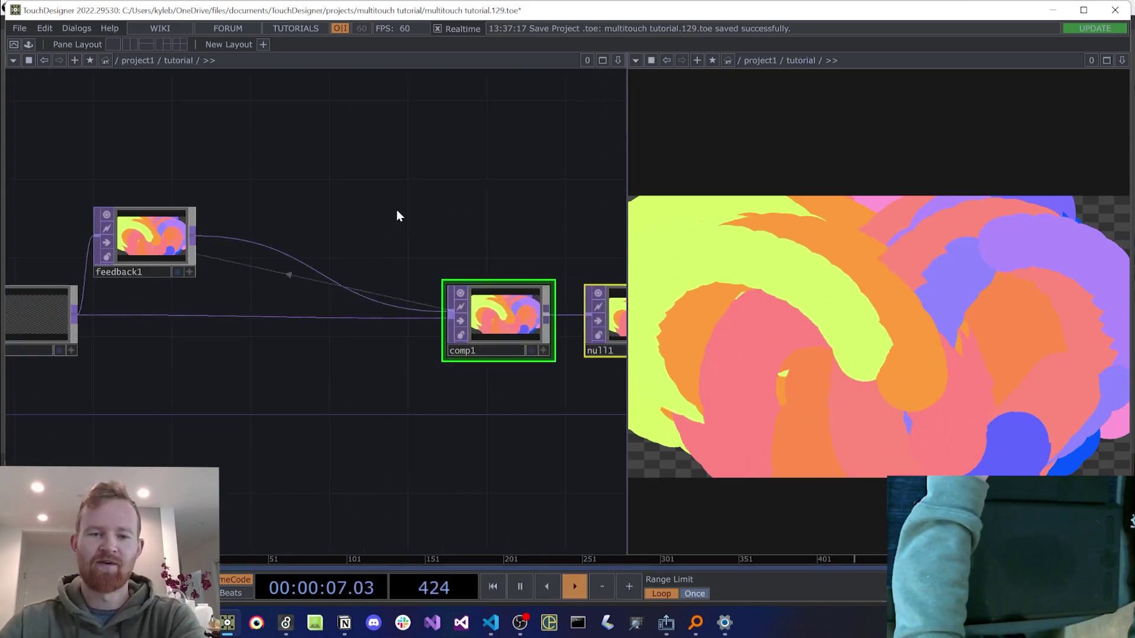
right_click(250, 247)
left_click(243, 239)
right_click(242, 239)
left_click(269, 230)
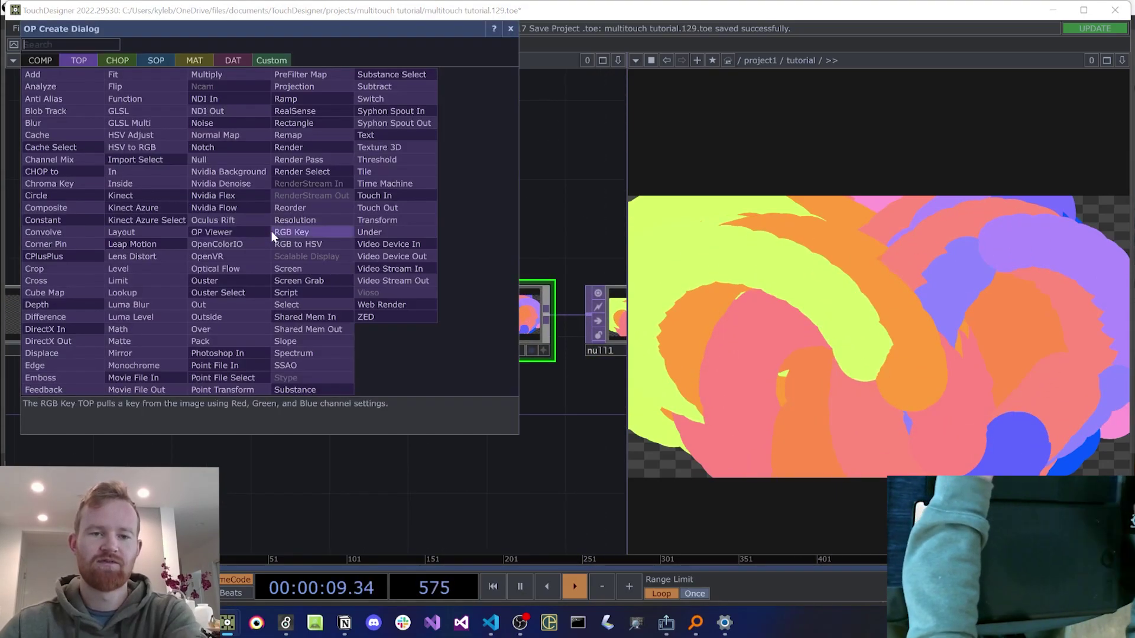
type("lev")
key("Return")
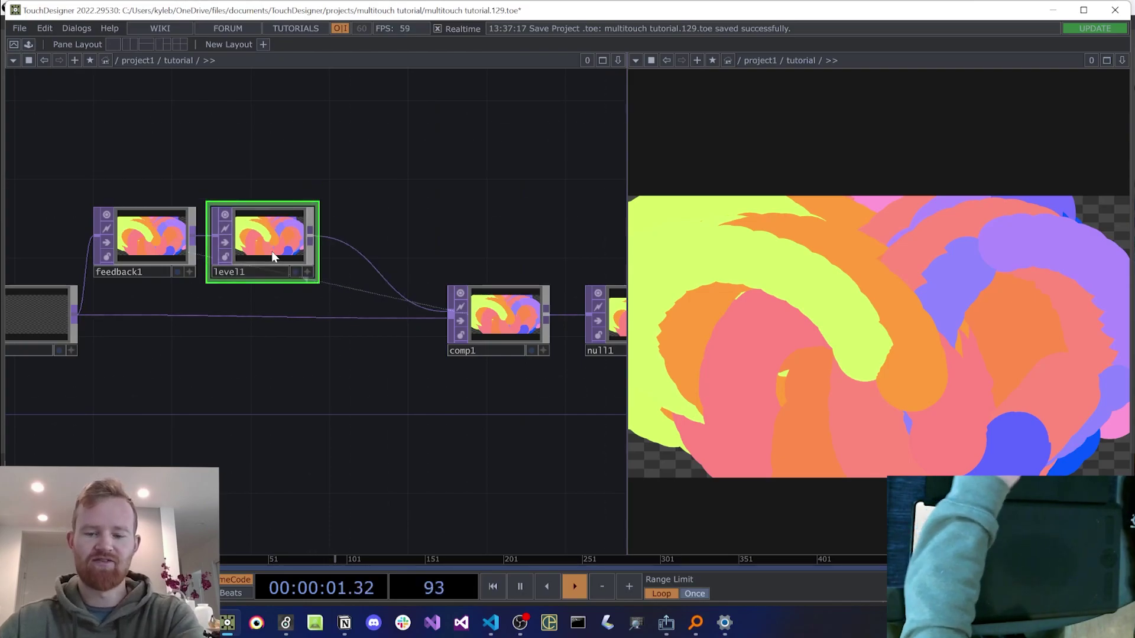
Step: Set the post Opacity of level1 to .94
key("p")
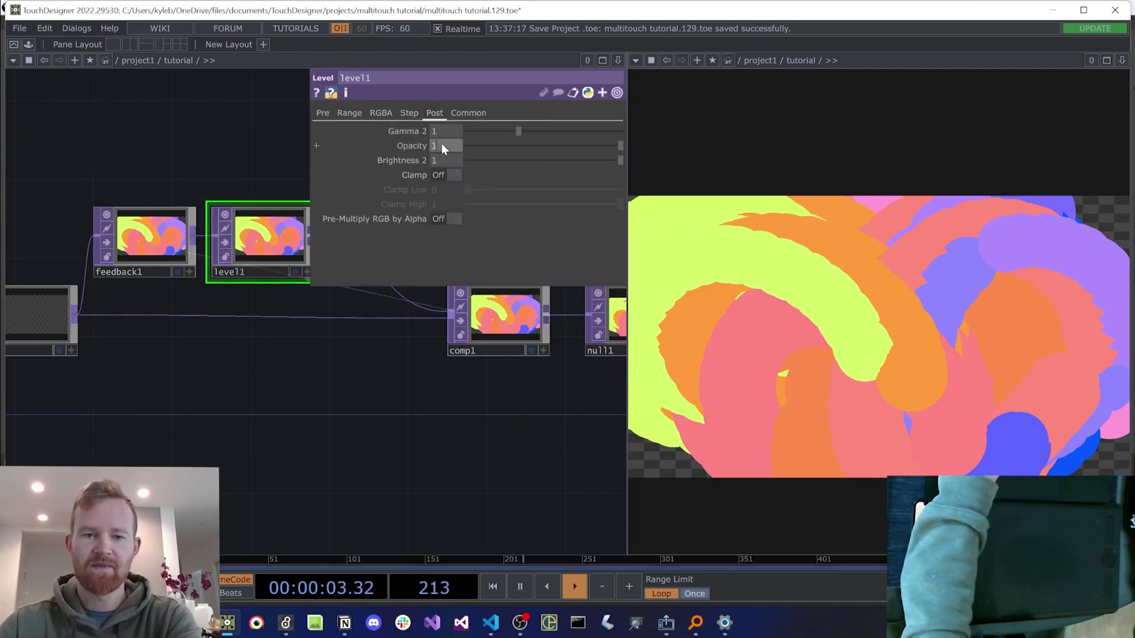
type("4")
key("Return")
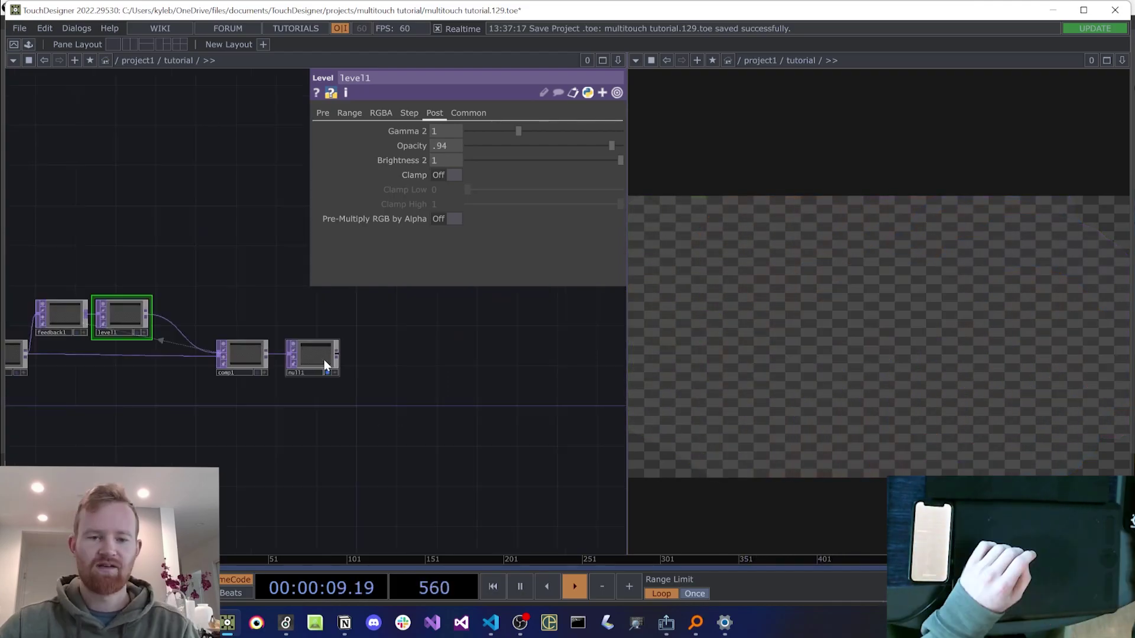
Step: Move null1 away from comp1 and insert an RGB Key TOP on the wire between them
left_click_drag(324, 359, 362, 358)
right_click(322, 354)
left_click(332, 348)
type("rgb")
left_click(356, 351)
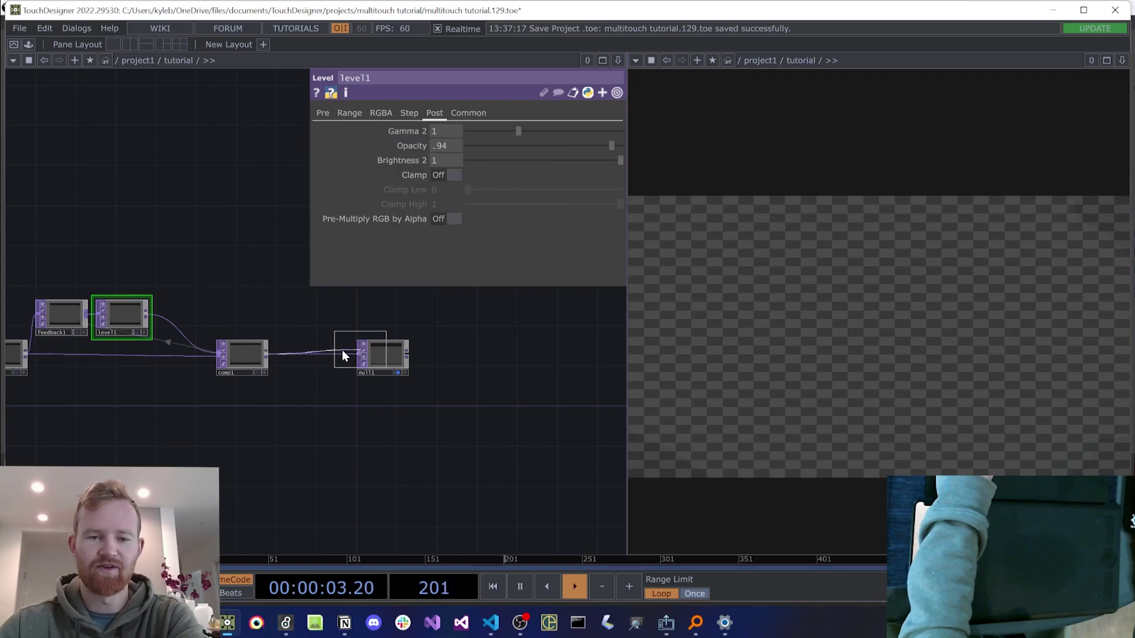
left_click(307, 357)
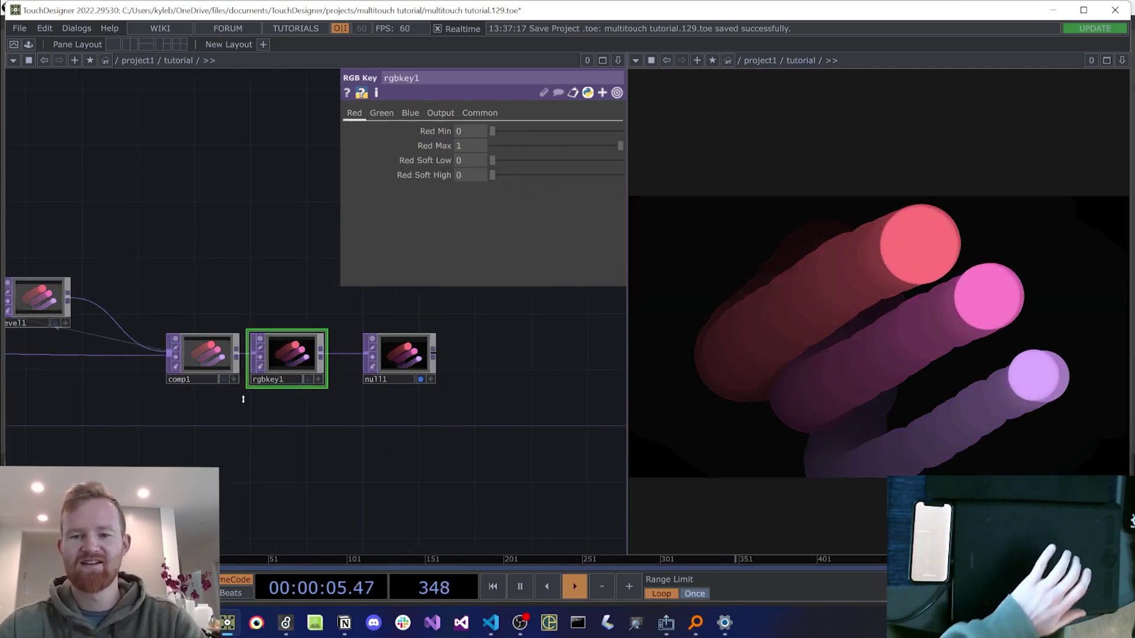
Step: Insert a Blur TOP between level1 and comp1 and raise its Filter Size to 27
right_click(255, 294)
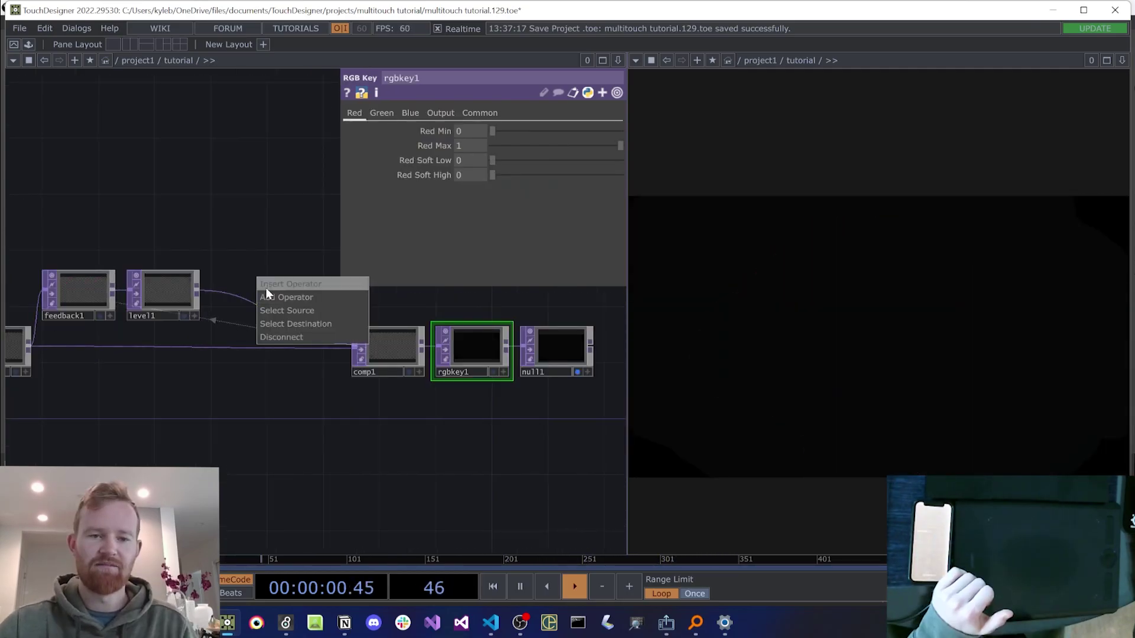
left_click(267, 290)
type("blur")
key("Return")
left_click_drag(268, 289, 255, 291)
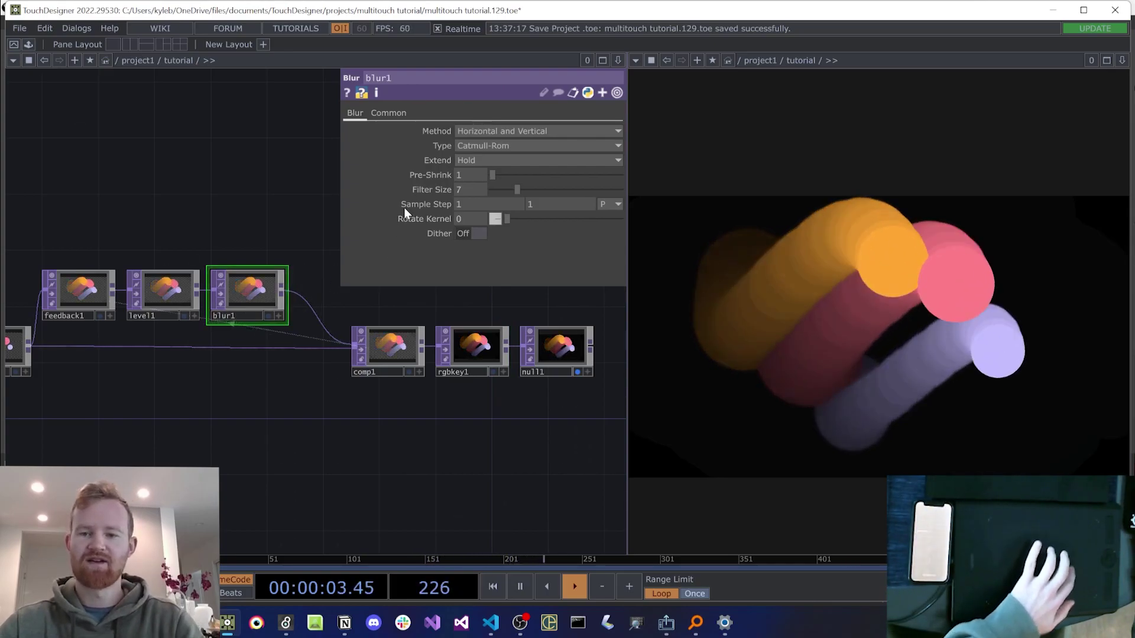
middle_click_drag(467, 186, 458, 190)
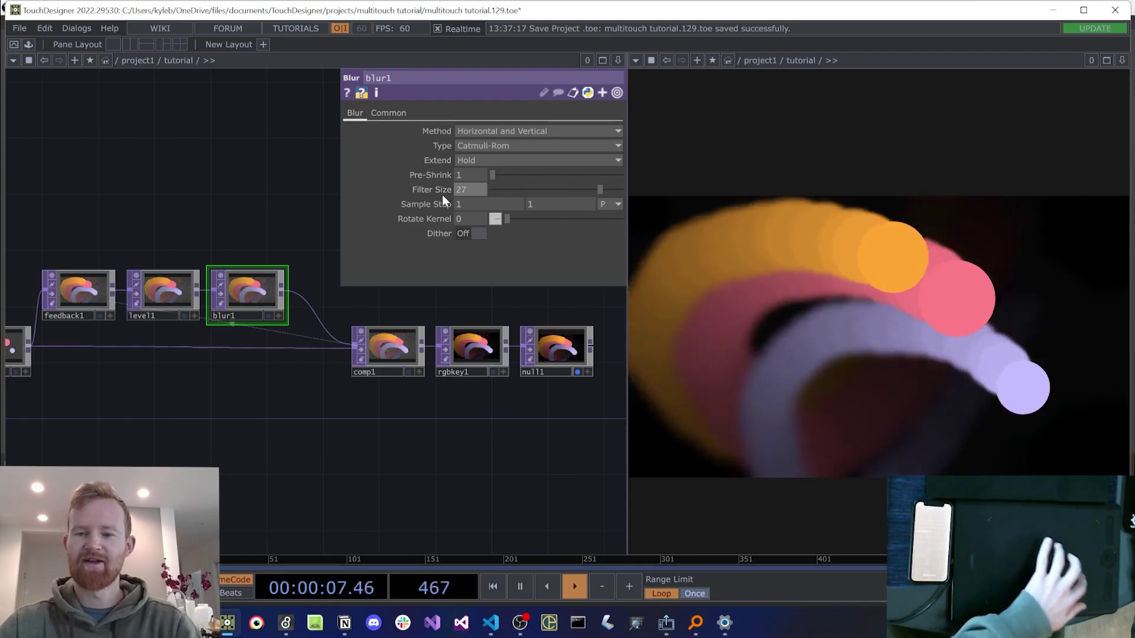
Step: Increase the Contrast of level1 in the feedback loop
left_click_drag(143, 432, 164, 440)
left_click(193, 313)
scroll(206, 219, "up", 5)
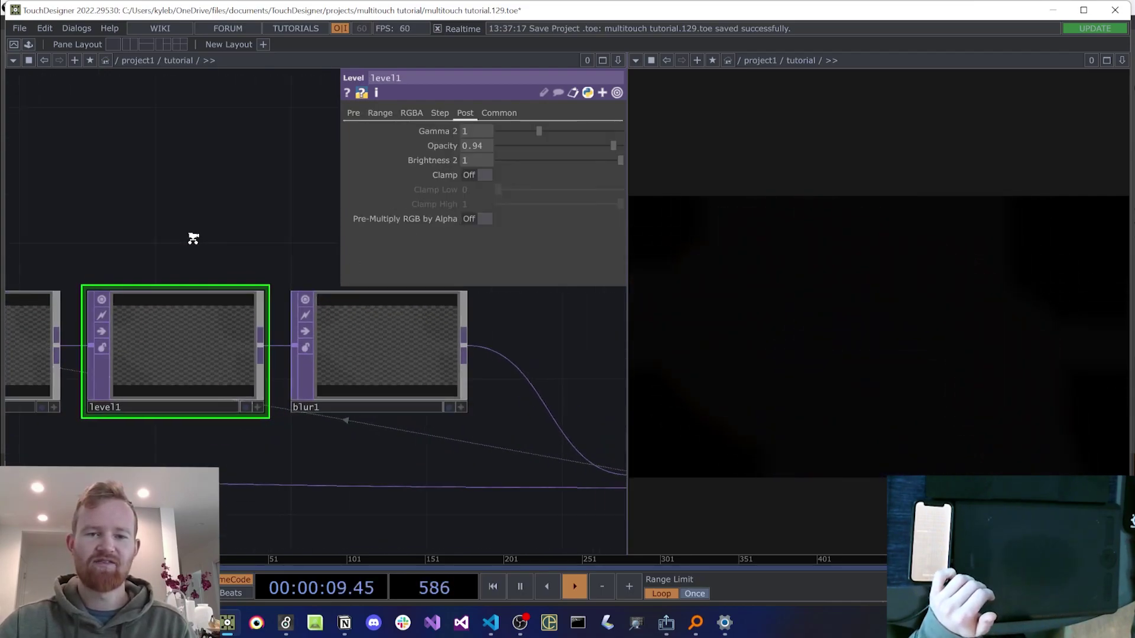
left_click(355, 113)
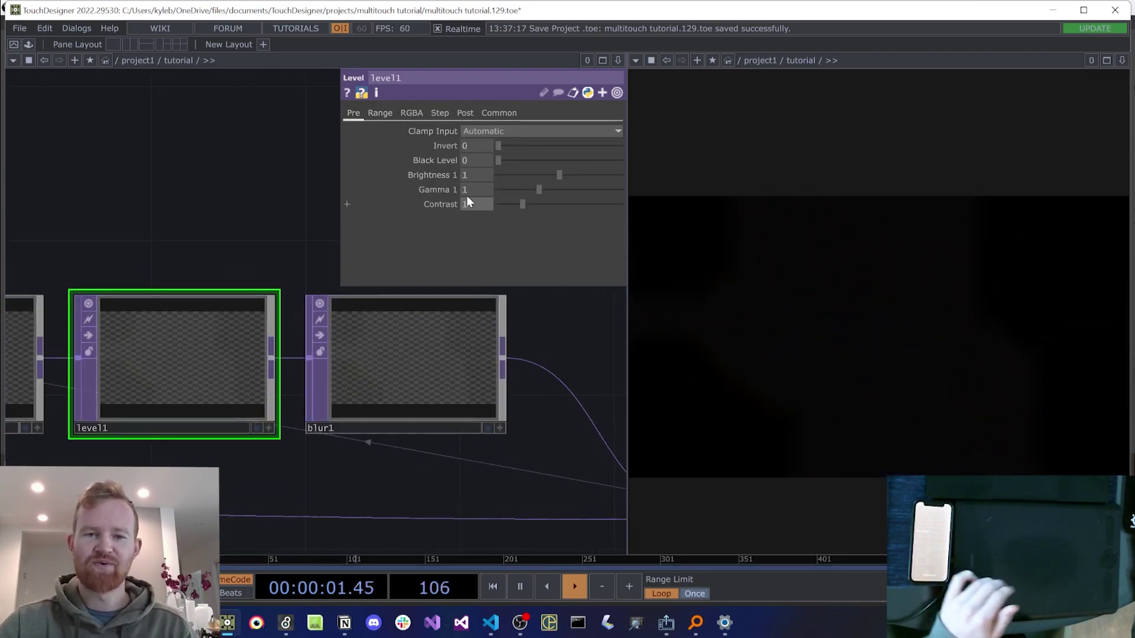
middle_click_drag(477, 204, 476, 186)
key("p")
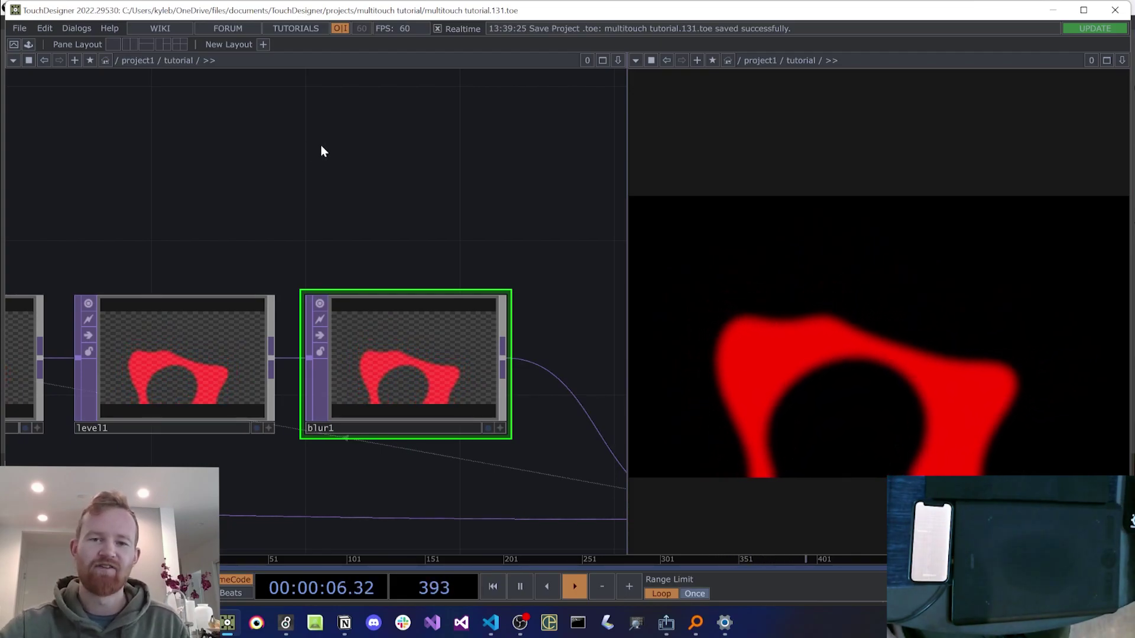
Step: Examine the feedback chain from render1 to null1, the instancing geometry setup, and the channels in null_instancing
scroll(373, 175, "down", 3)
scroll(416, 200, "down", 5)
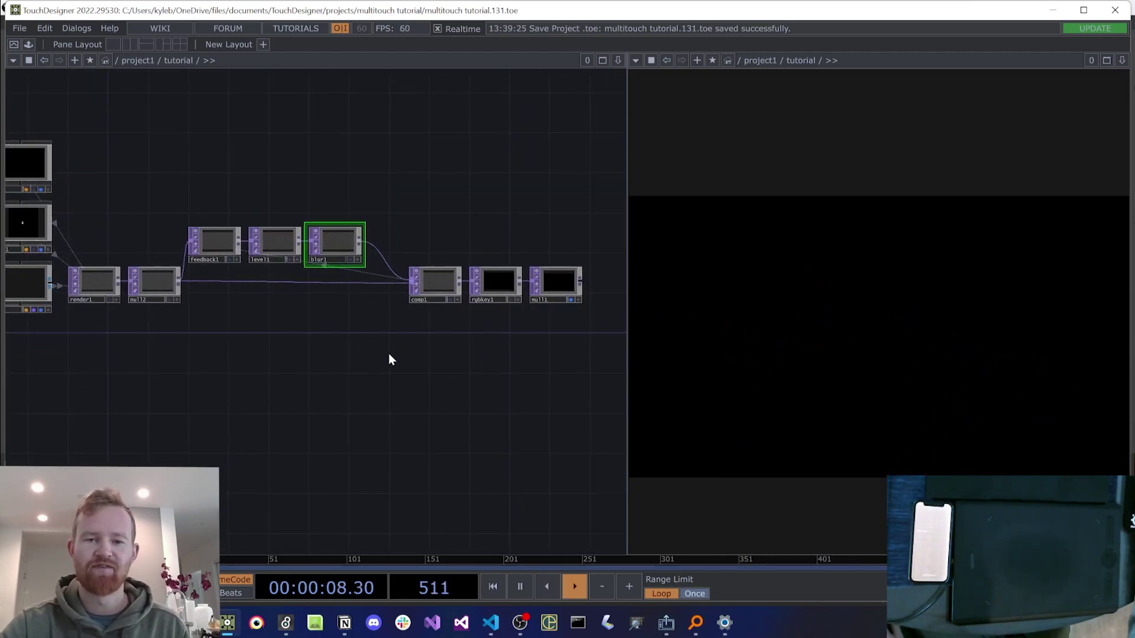
scroll(450, 195, "up", 3)
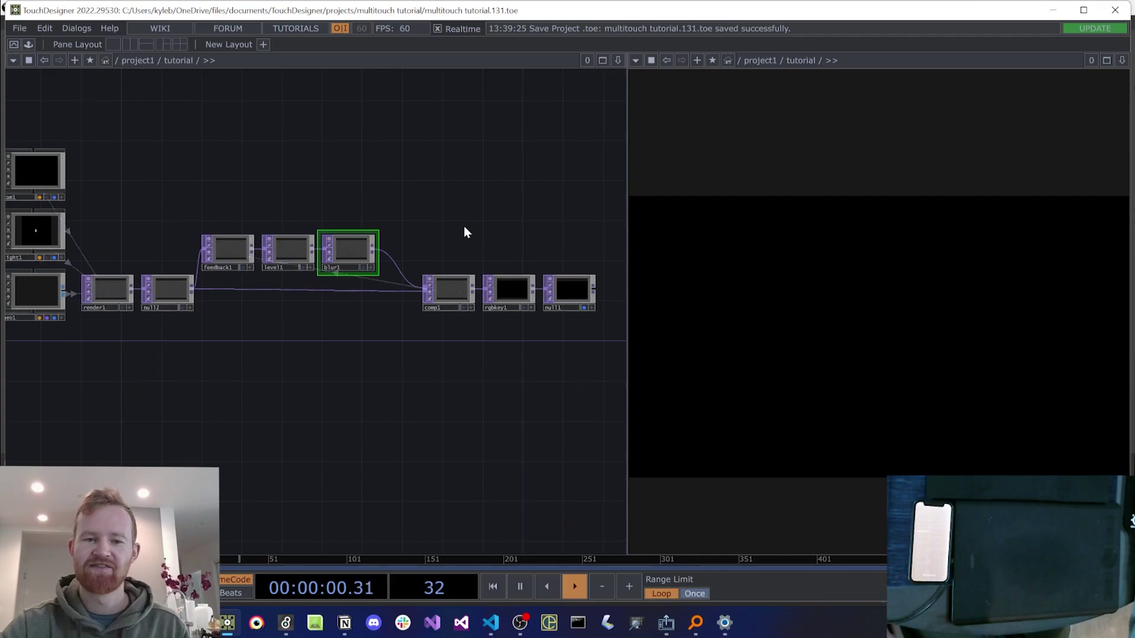
left_click_drag(568, 209, 504, 224)
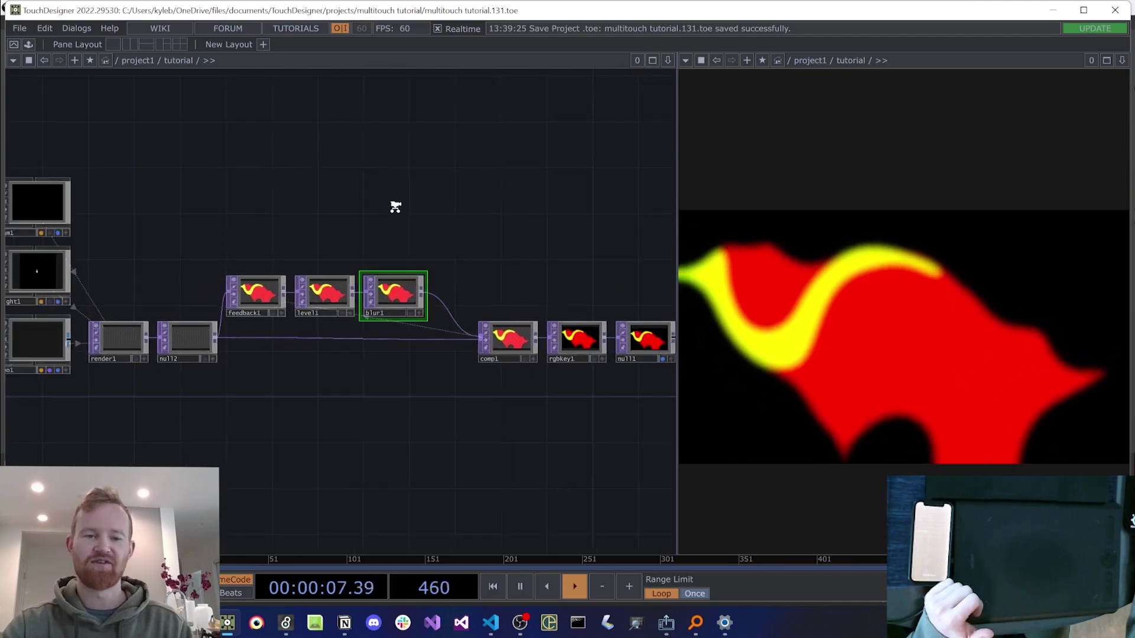
left_click_drag(395, 207, 499, 190)
scroll(499, 190, "down", 1)
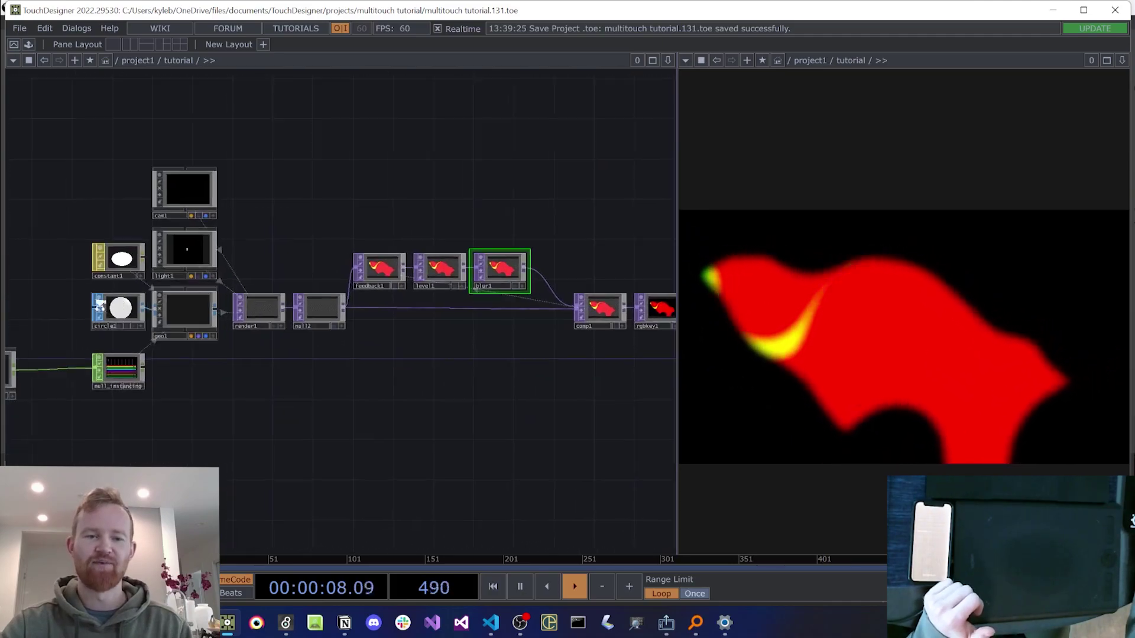
scroll(118, 314, "up", 7)
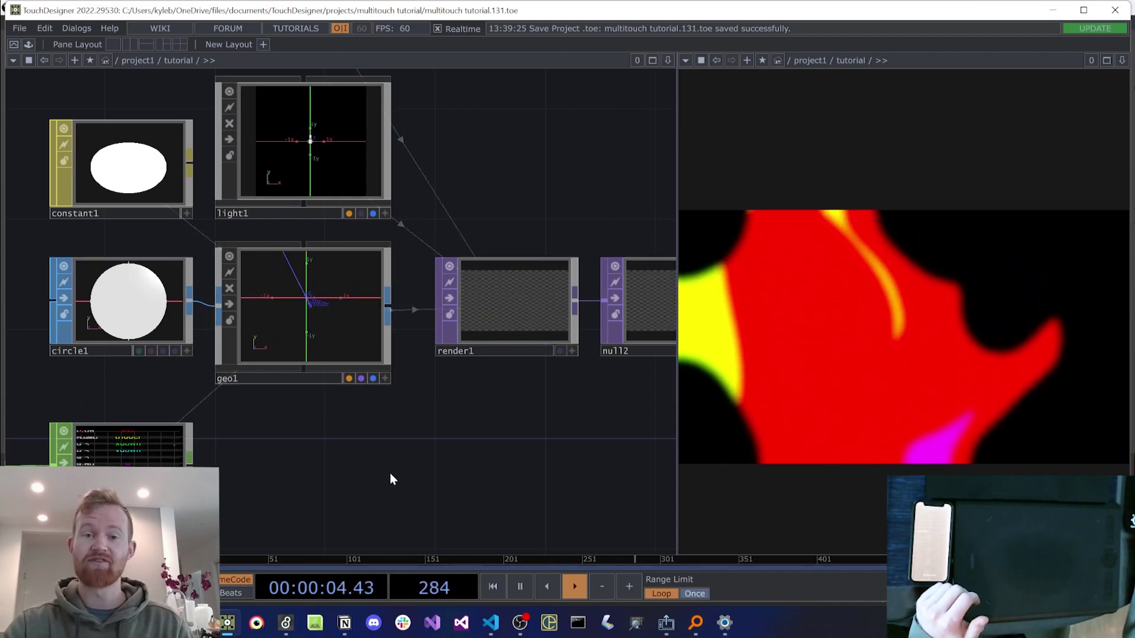
scroll(390, 476, "down", 3)
scroll(350, 411, "up", 3)
scroll(308, 390, "up", 3)
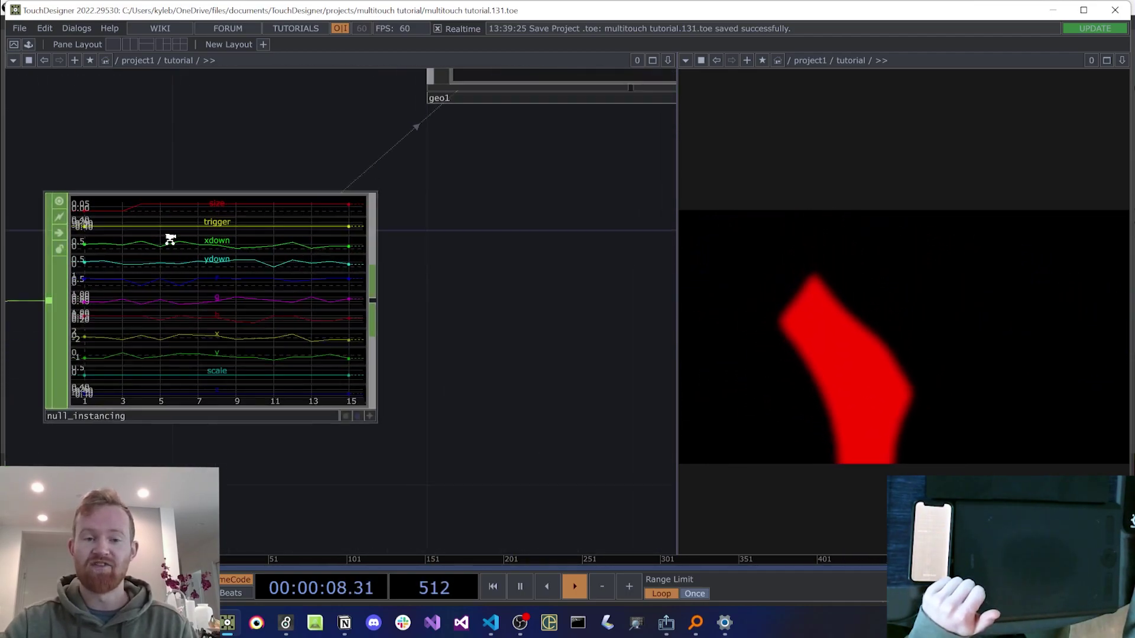
left_click(136, 299)
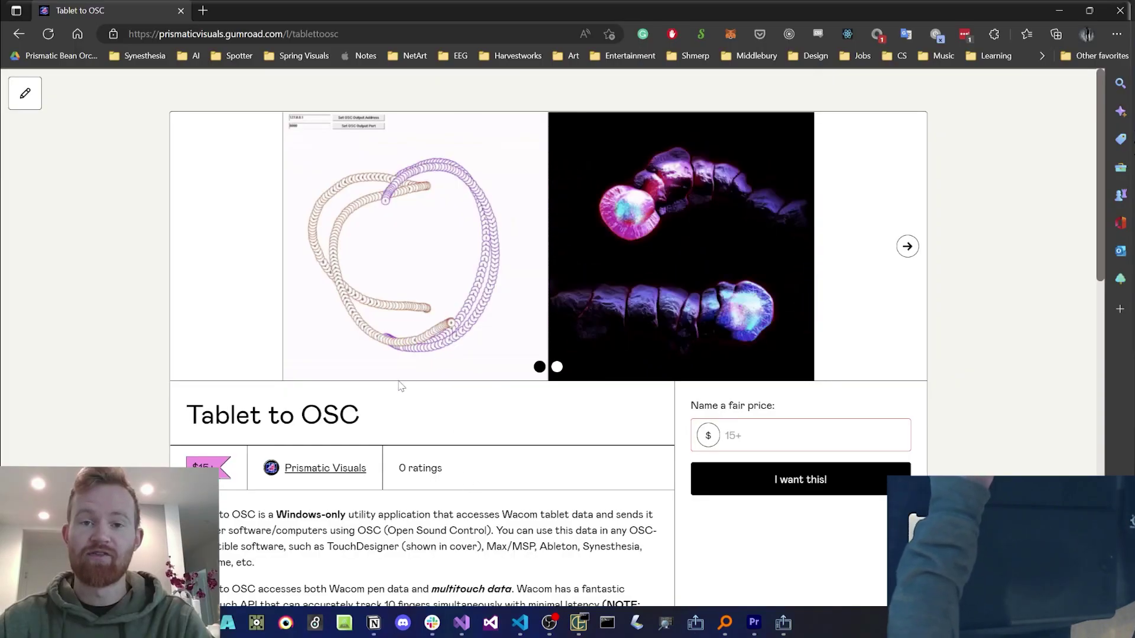
left_click_drag(362, 421, 216, 418)
left_click(401, 425)
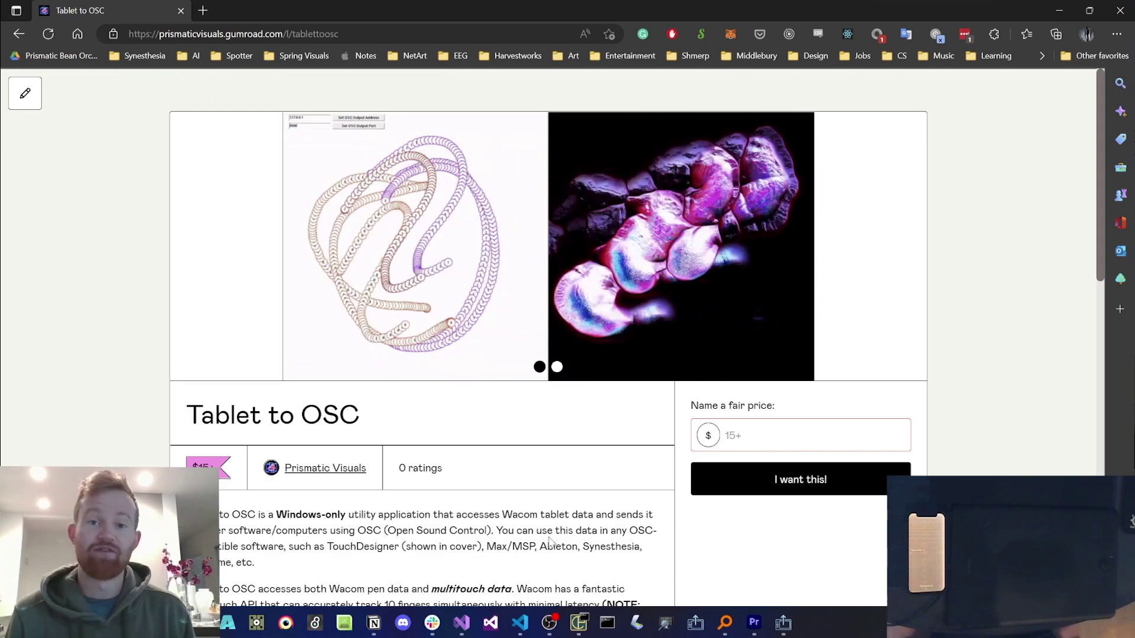